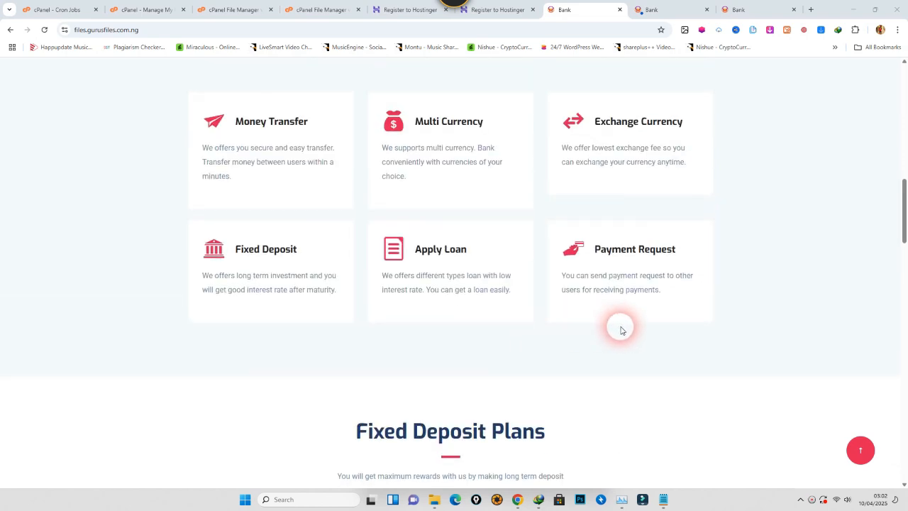
Scroll through the Bank site's public deposit plans page
{"action": "scroll", "coordinate": [620, 327], "scroll_direction": "down", "scroll_amount": 3}
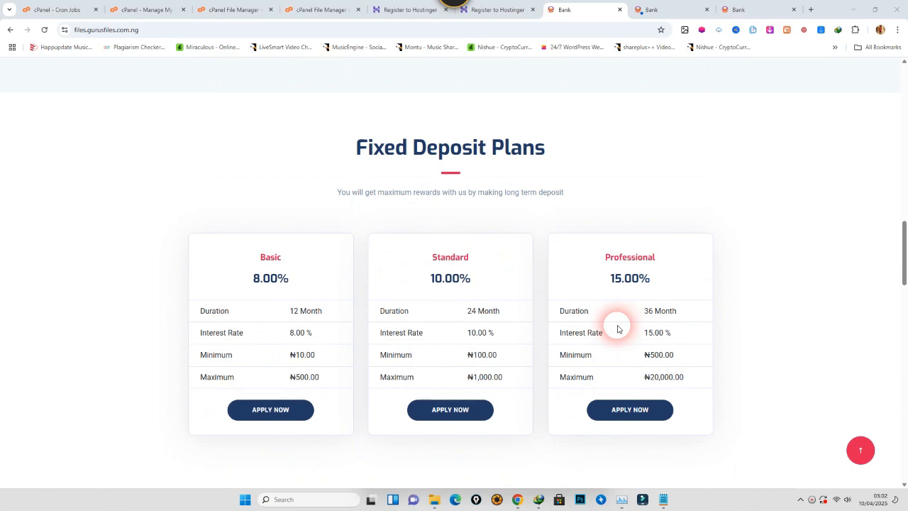
{"action": "scroll", "coordinate": [619, 327], "scroll_direction": "down", "scroll_amount": 1}
{"action": "scroll", "coordinate": [610, 327], "scroll_direction": "down", "scroll_amount": 3}
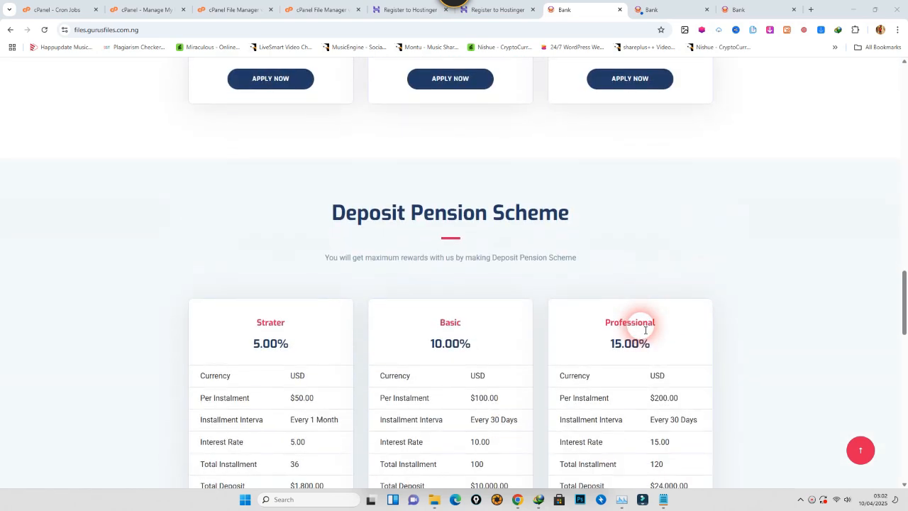
{"action": "scroll", "coordinate": [639, 320], "scroll_direction": "down", "scroll_amount": 6}
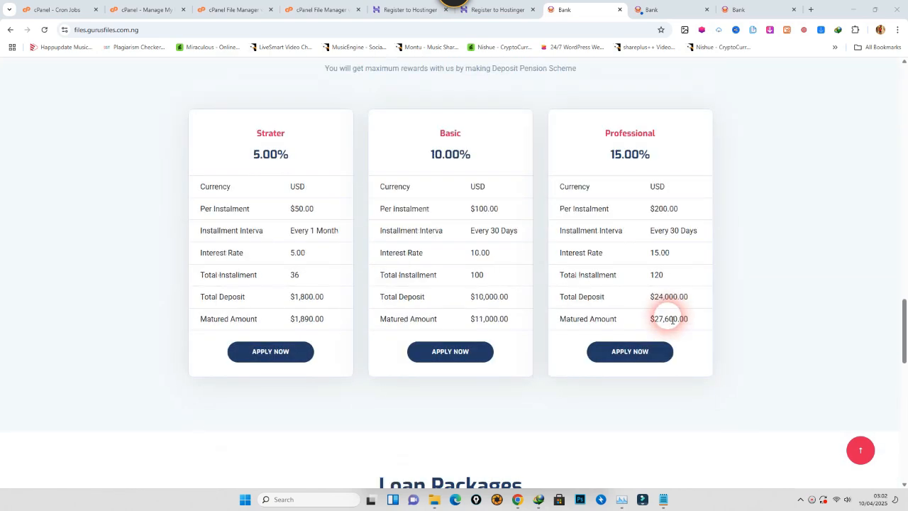
{"action": "scroll", "coordinate": [665, 320], "scroll_direction": "down", "scroll_amount": 8}
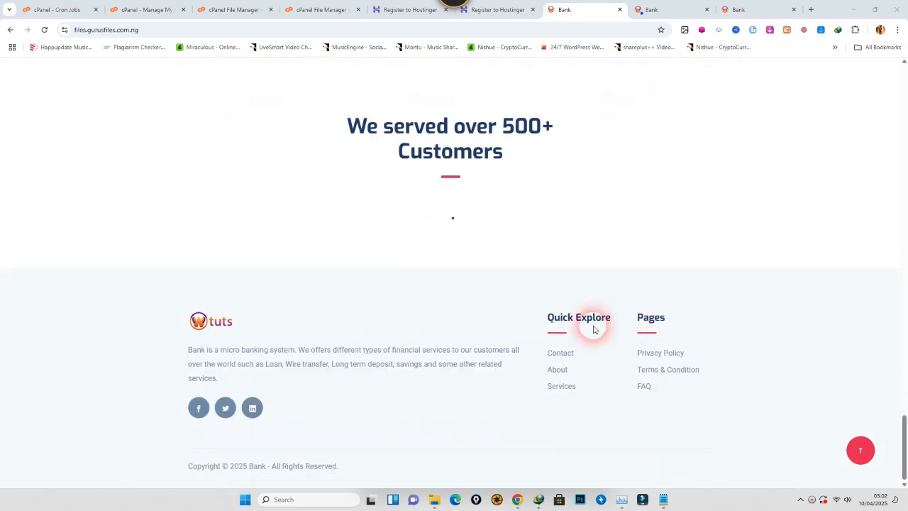
Switch to the Bank admin dashboard, dismiss the password breach warning, and scroll the sidebar
{"action": "left_click", "coordinate": [660, 9]}
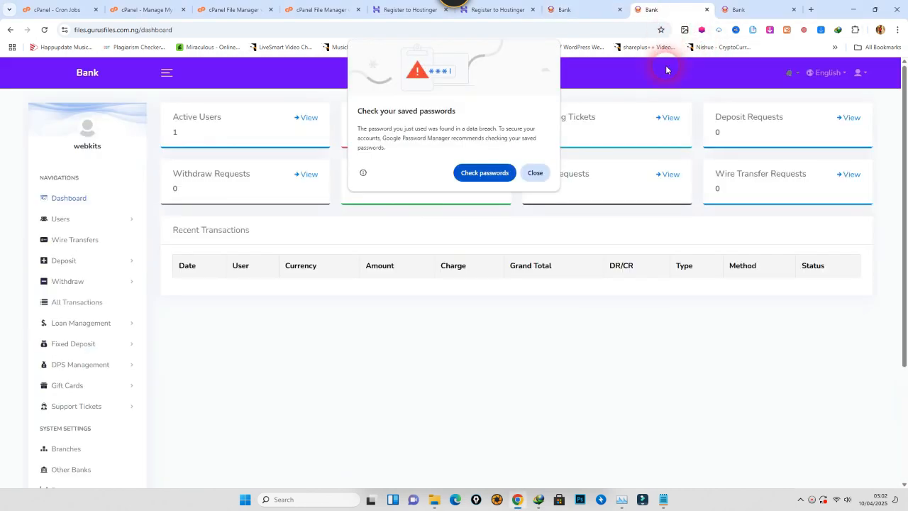
{"action": "left_click", "coordinate": [535, 173]}
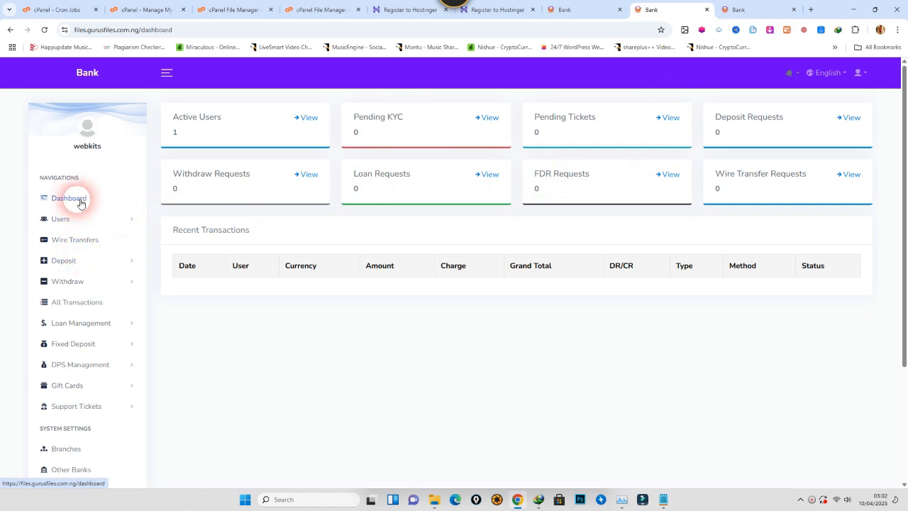
{"action": "scroll", "coordinate": [78, 227], "scroll_direction": "down", "scroll_amount": 1}
{"action": "scroll", "coordinate": [341, 235], "scroll_direction": "up", "scroll_amount": 1}
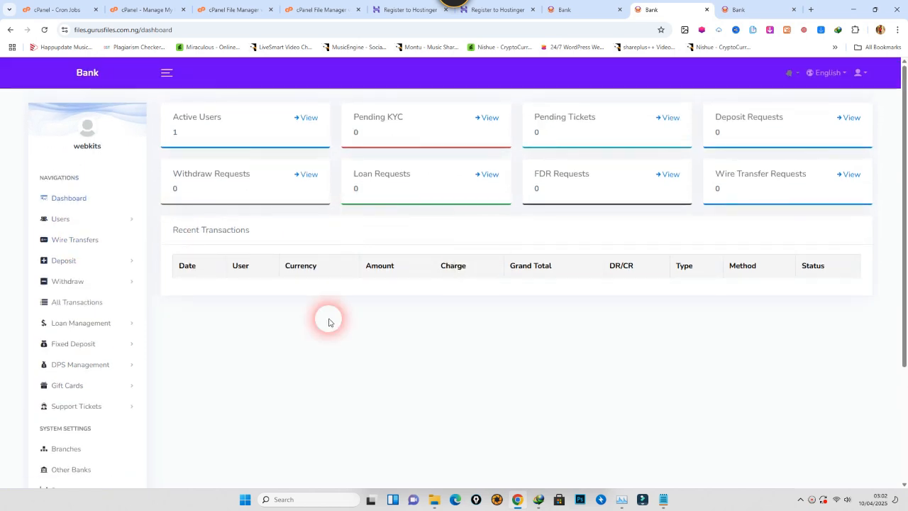
{"action": "scroll", "coordinate": [89, 341], "scroll_direction": "down", "scroll_amount": 3}
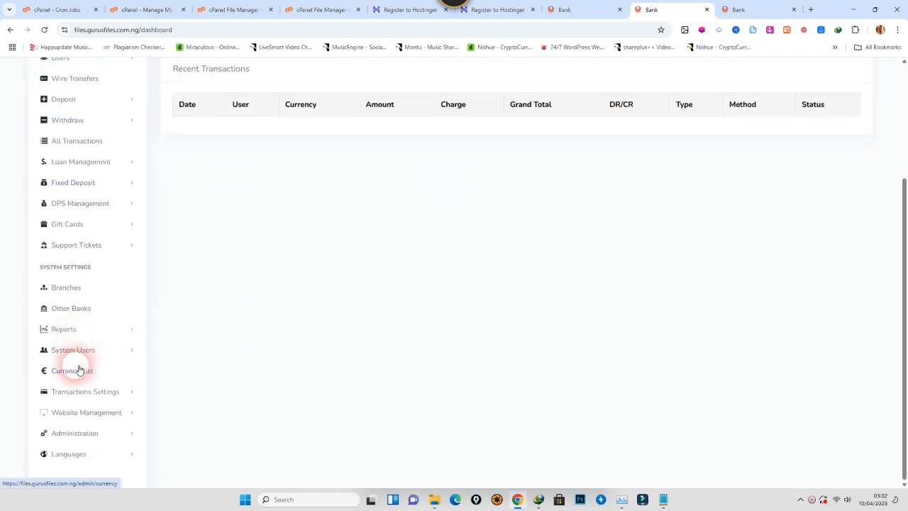
{"action": "scroll", "coordinate": [77, 397], "scroll_direction": "up", "scroll_amount": 3}
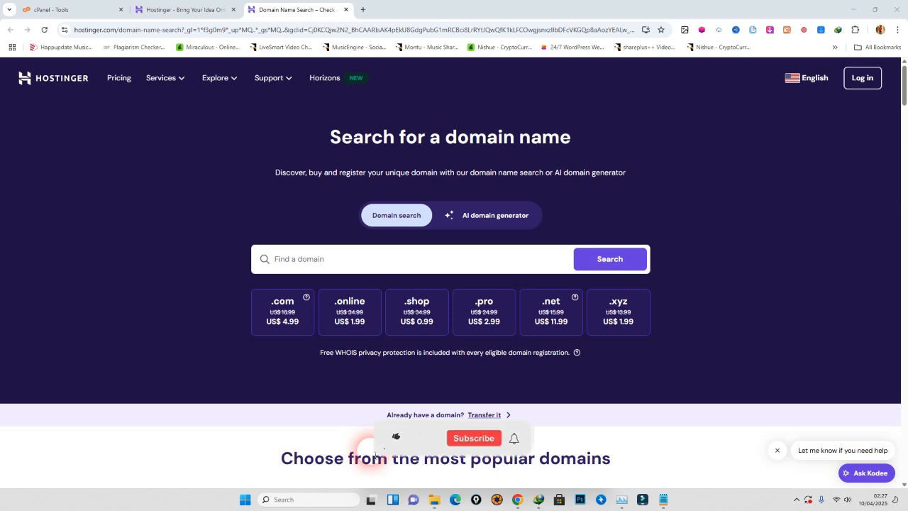
Search Hostinger's domain finder for webkits.com
{"action": "left_click", "coordinate": [330, 261]}
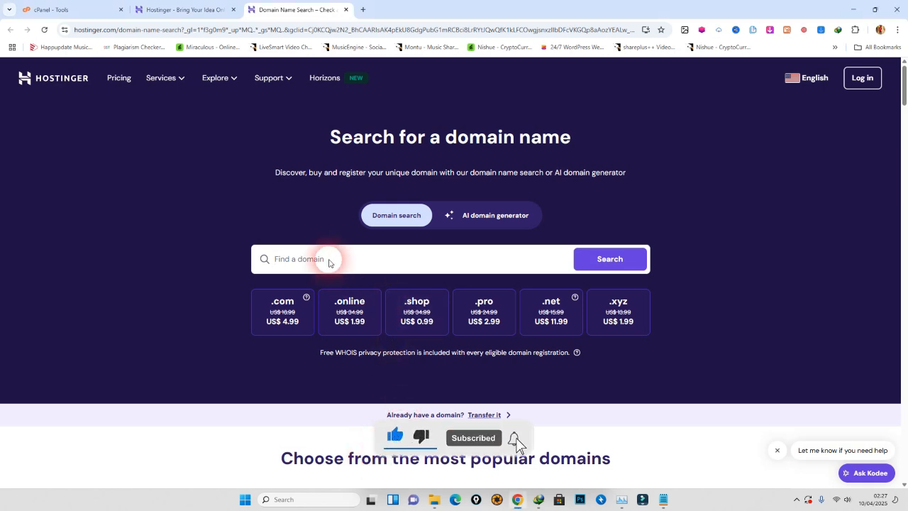
{"action": "type", "text": "webkits.com"}
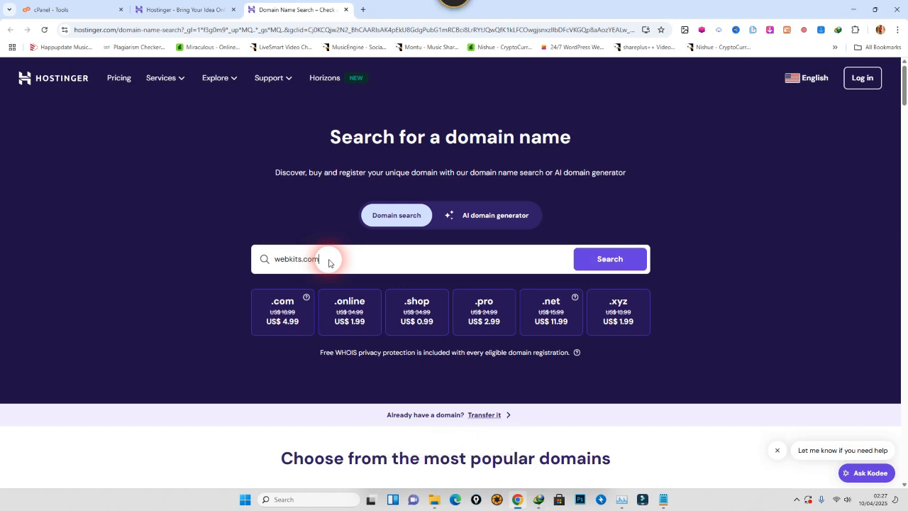
{"action": "left_click", "coordinate": [620, 261]}
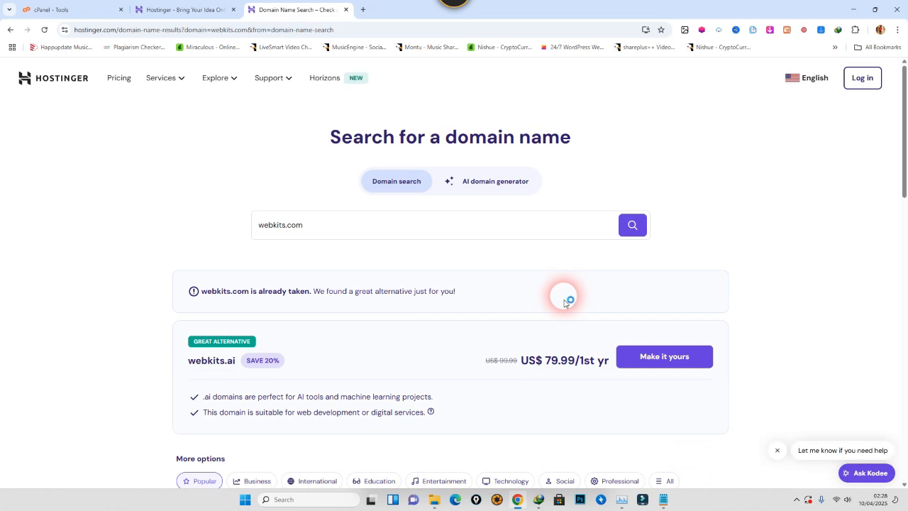
Scroll through the More options list of alternative webkits domains and prices
{"action": "scroll", "coordinate": [508, 324], "scroll_direction": "down", "scroll_amount": 3}
{"action": "scroll", "coordinate": [507, 325], "scroll_direction": "down", "scroll_amount": 2}
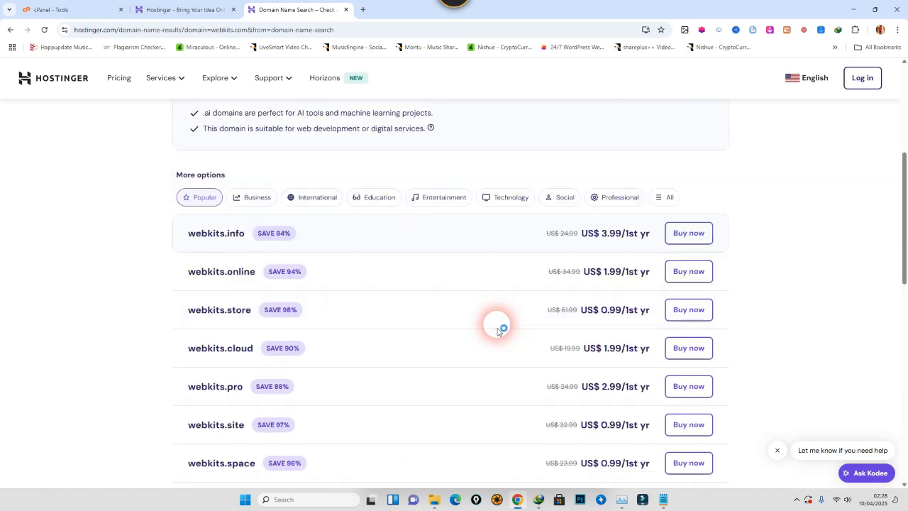
{"action": "scroll", "coordinate": [495, 327], "scroll_direction": "down", "scroll_amount": 1}
{"action": "scroll", "coordinate": [495, 326], "scroll_direction": "down", "scroll_amount": 6}
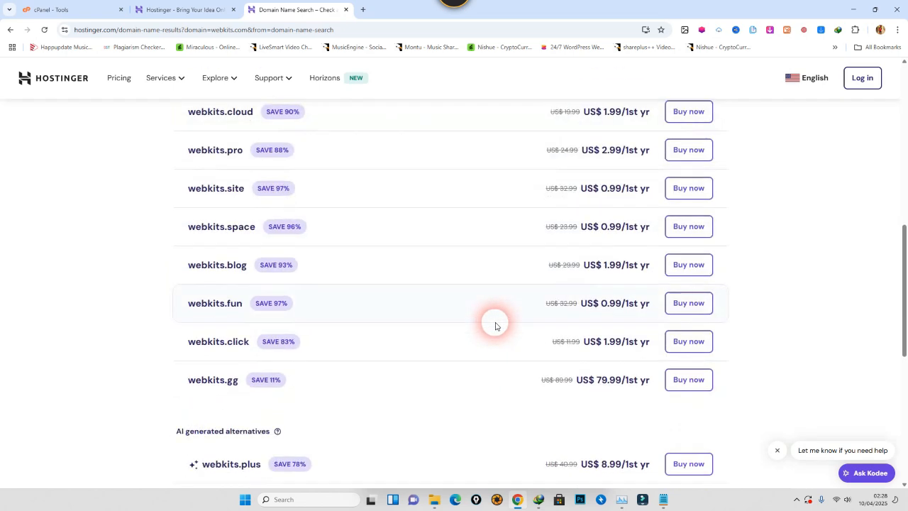
{"action": "scroll", "coordinate": [496, 325], "scroll_direction": "down", "scroll_amount": 2}
{"action": "scroll", "coordinate": [496, 325], "scroll_direction": "up", "scroll_amount": 12}
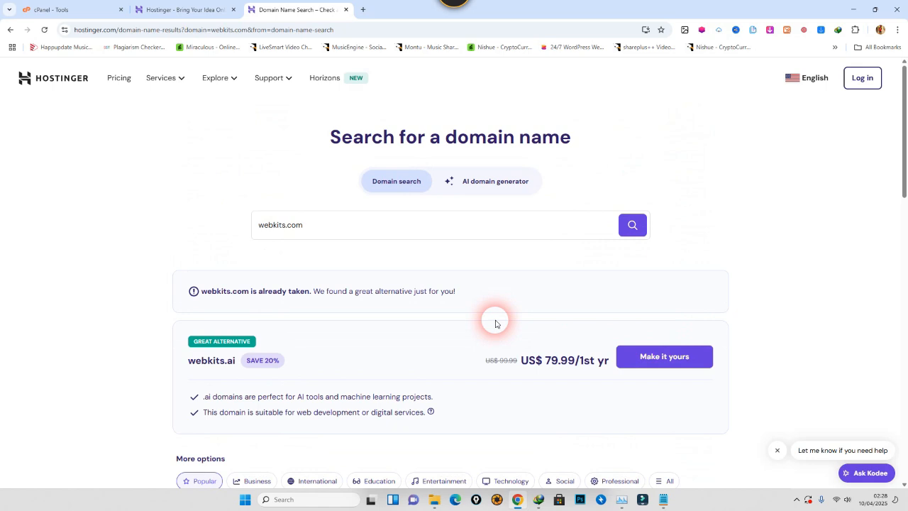
{"action": "scroll", "coordinate": [496, 323], "scroll_direction": "down", "scroll_amount": 4}
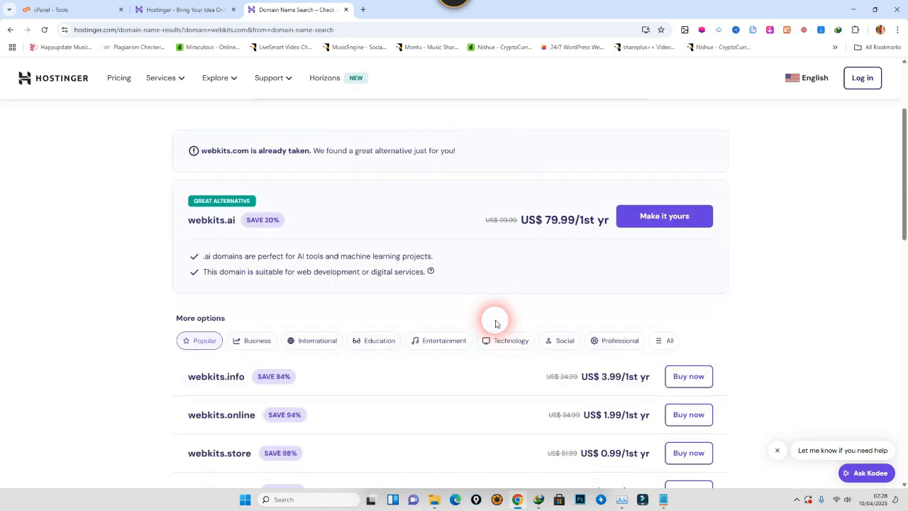
{"action": "scroll", "coordinate": [495, 324], "scroll_direction": "down", "scroll_amount": 3}
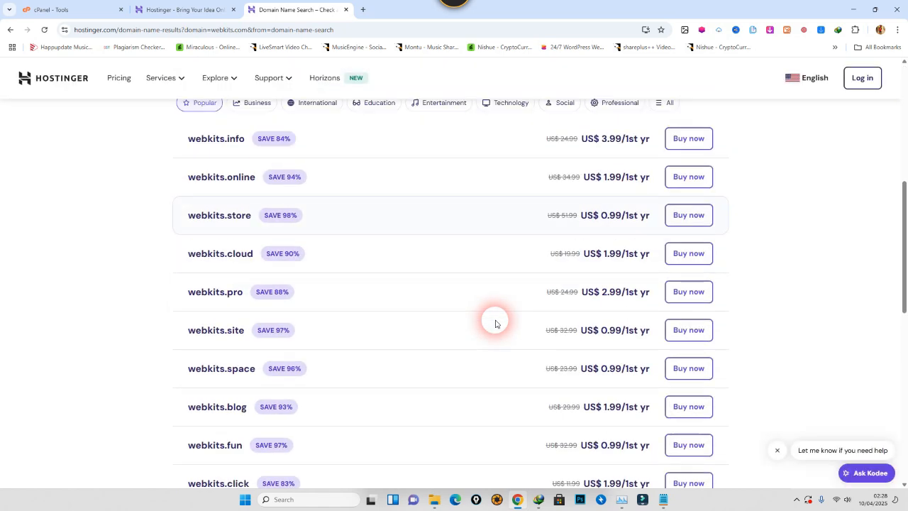
{"action": "scroll", "coordinate": [495, 323], "scroll_direction": "down", "scroll_amount": 2}
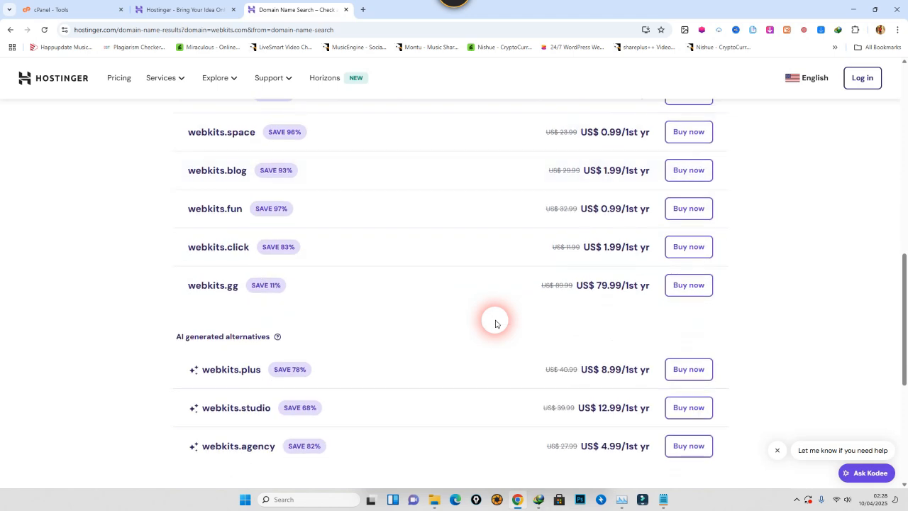
{"action": "scroll", "coordinate": [495, 324], "scroll_direction": "down", "scroll_amount": 3}
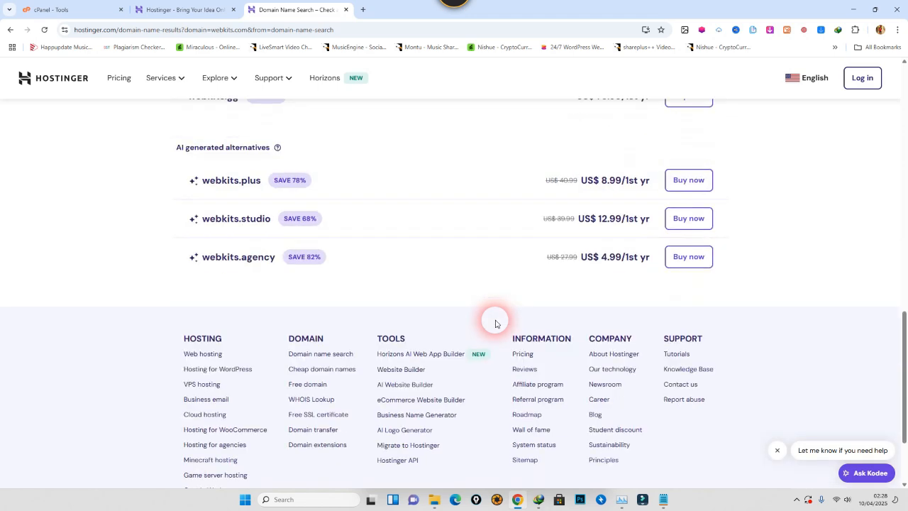
{"action": "scroll", "coordinate": [496, 324], "scroll_direction": "up", "scroll_amount": 7}
{"action": "scroll", "coordinate": [495, 323], "scroll_direction": "up", "scroll_amount": 3}
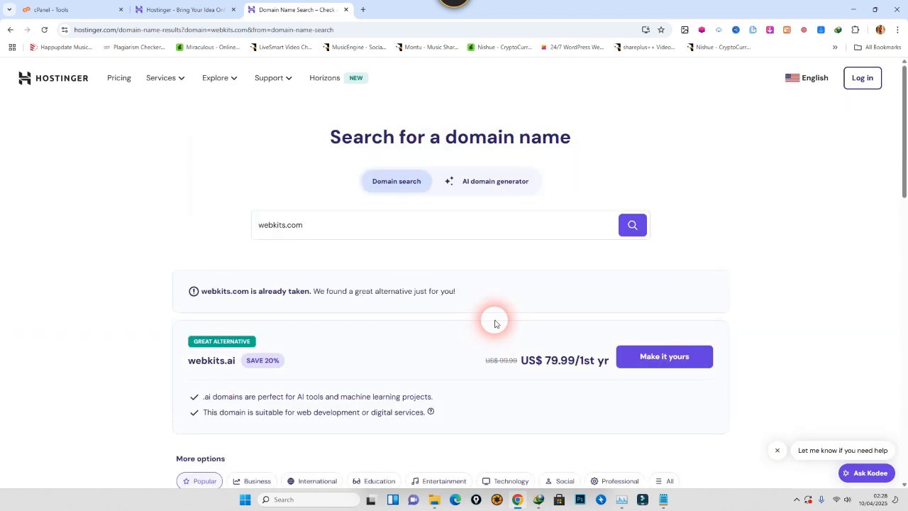
Re-run the webkits.com search and scroll down to the refreshed domain list
{"action": "left_click", "coordinate": [631, 225]}
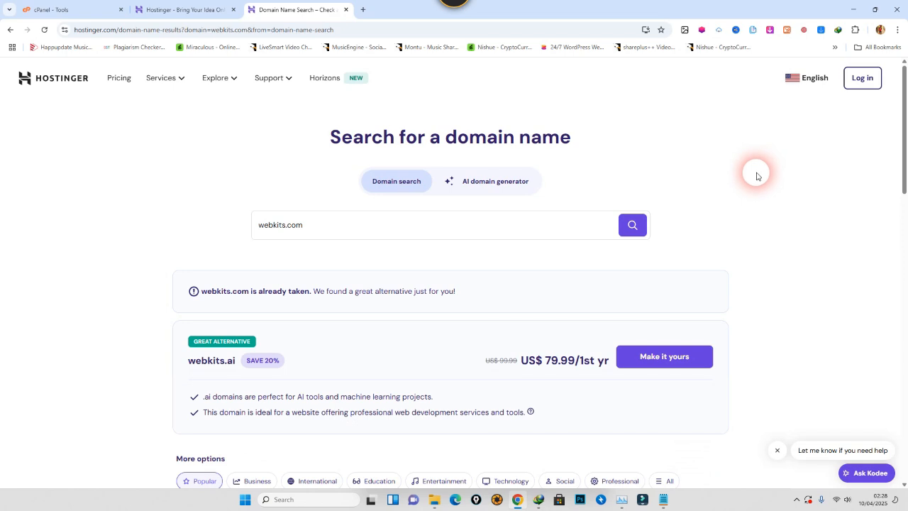
{"action": "scroll", "coordinate": [670, 246], "scroll_direction": "down", "scroll_amount": 3}
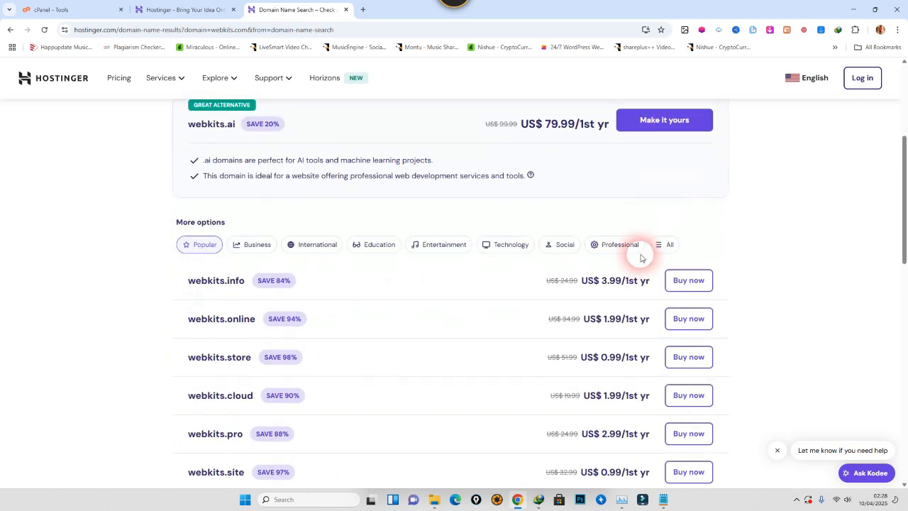
{"action": "scroll", "coordinate": [641, 257], "scroll_direction": "down", "scroll_amount": 1}
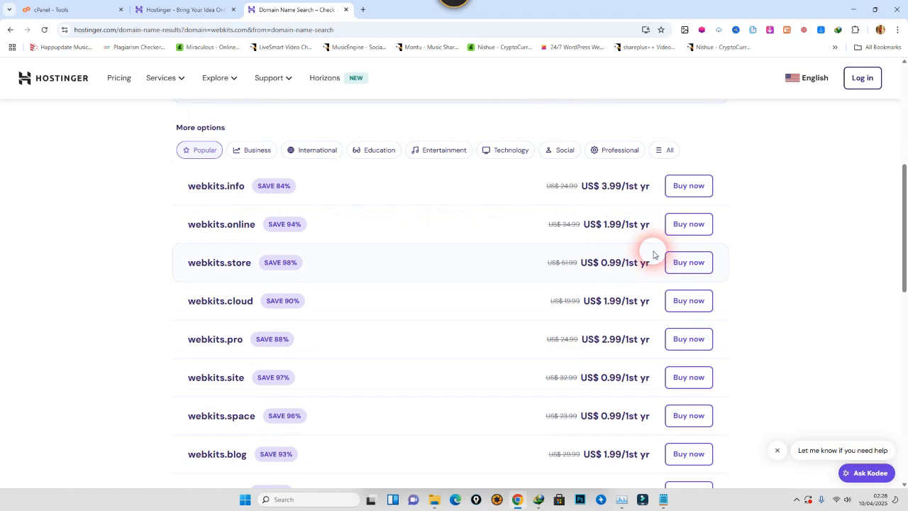
Add webkits.site to the cart at US$ 0.99 for 1 year and continue to Register
{"action": "left_click", "coordinate": [692, 384]}
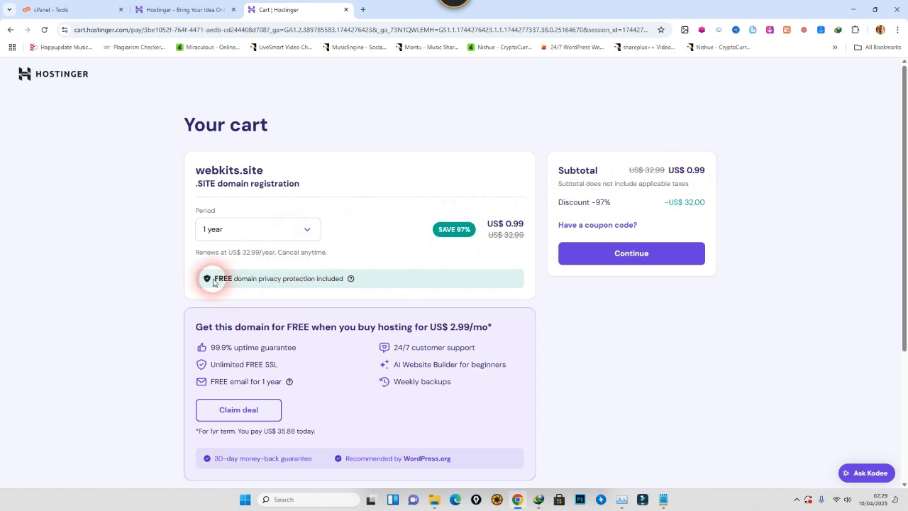
{"action": "left_click_drag", "start_coordinate": [238, 279], "coordinate": [402, 274]}
{"action": "left_click", "coordinate": [402, 274]}
{"action": "scroll", "coordinate": [401, 273], "scroll_direction": "down", "scroll_amount": 1}
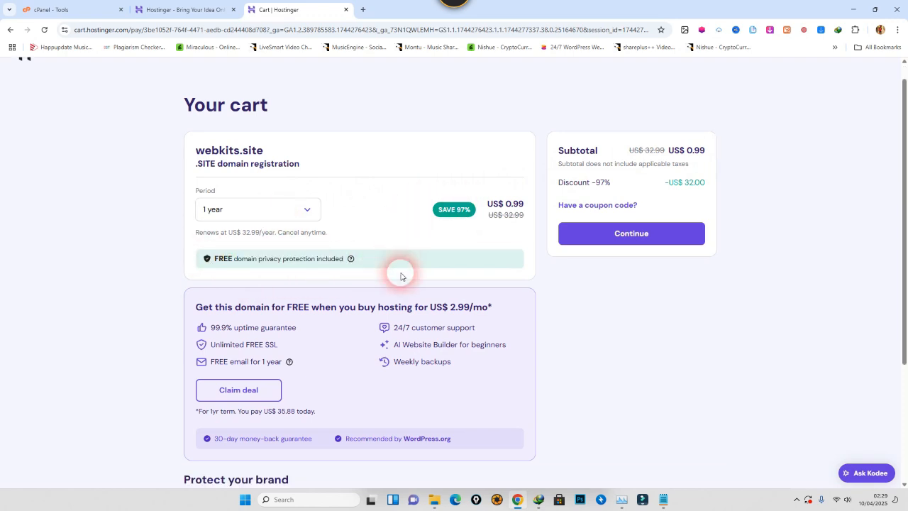
{"action": "scroll", "coordinate": [401, 277], "scroll_direction": "down", "scroll_amount": 3}
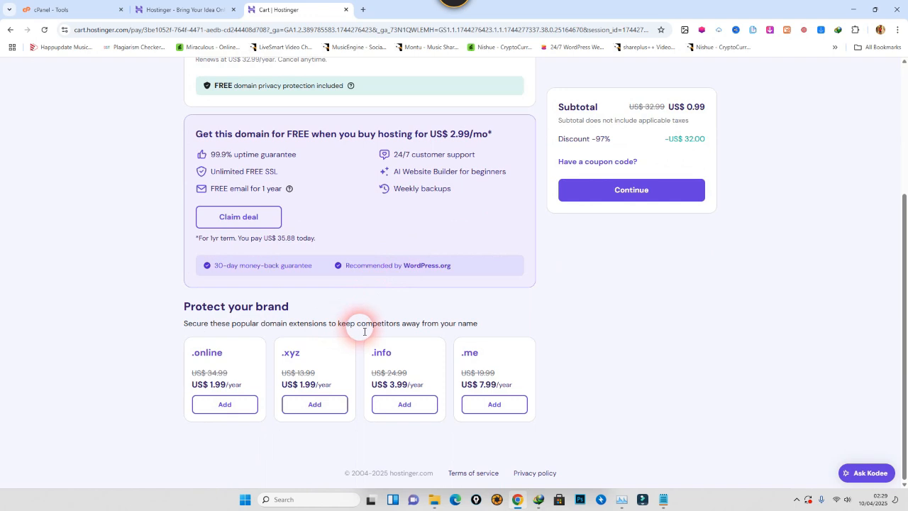
{"action": "scroll", "coordinate": [397, 312], "scroll_direction": "up", "scroll_amount": 3}
{"action": "left_click", "coordinate": [642, 253]}
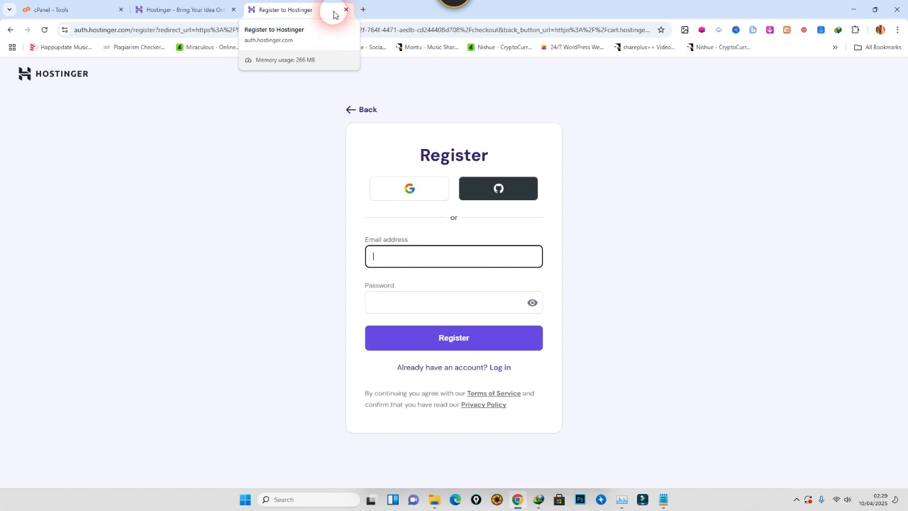
From the Hostinger home page, pick the Business plan at US$ 3.99/mo for 48 months
{"action": "left_click", "coordinate": [186, 10]}
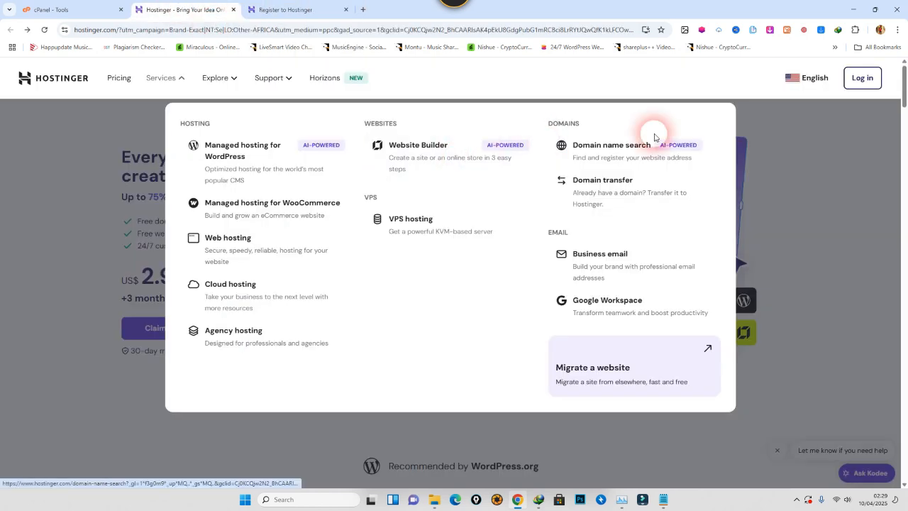
{"action": "left_click", "coordinate": [861, 245]}
{"action": "scroll", "coordinate": [320, 202], "scroll_direction": "down", "scroll_amount": 1}
{"action": "scroll", "coordinate": [319, 202], "scroll_direction": "down", "scroll_amount": 6}
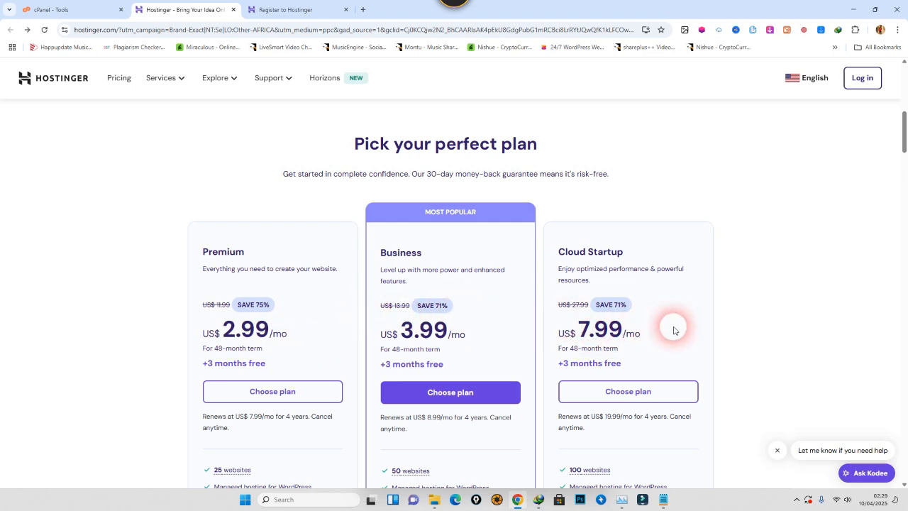
{"action": "scroll", "coordinate": [461, 390], "scroll_direction": "down", "scroll_amount": 3}
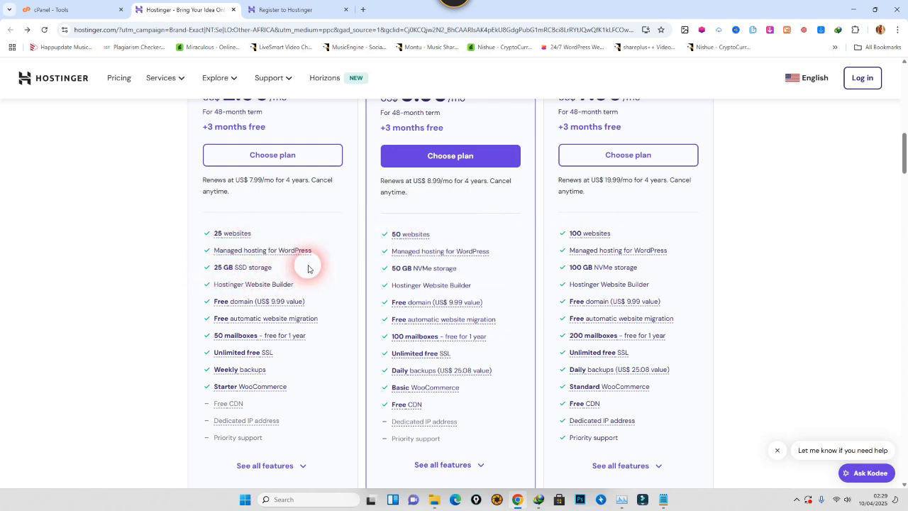
{"action": "scroll", "coordinate": [301, 263], "scroll_direction": "down", "scroll_amount": 1}
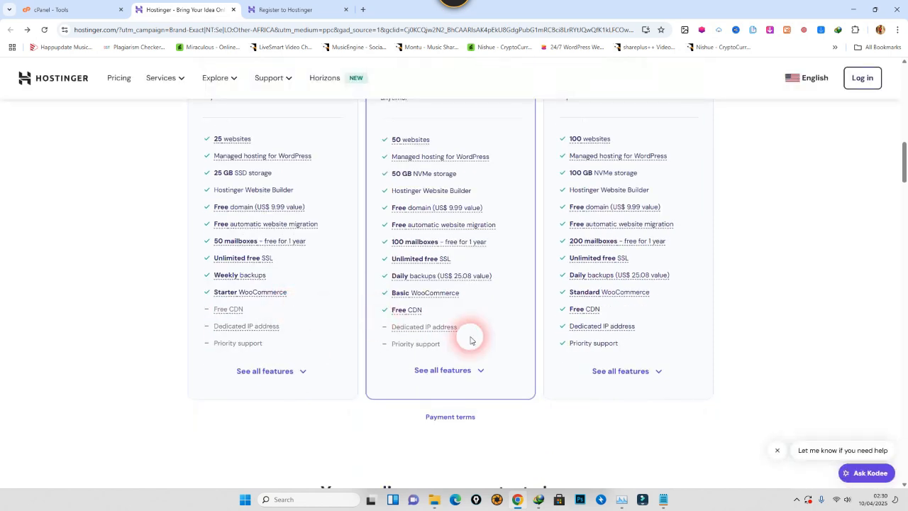
{"action": "scroll", "coordinate": [470, 338], "scroll_direction": "up", "scroll_amount": 2}
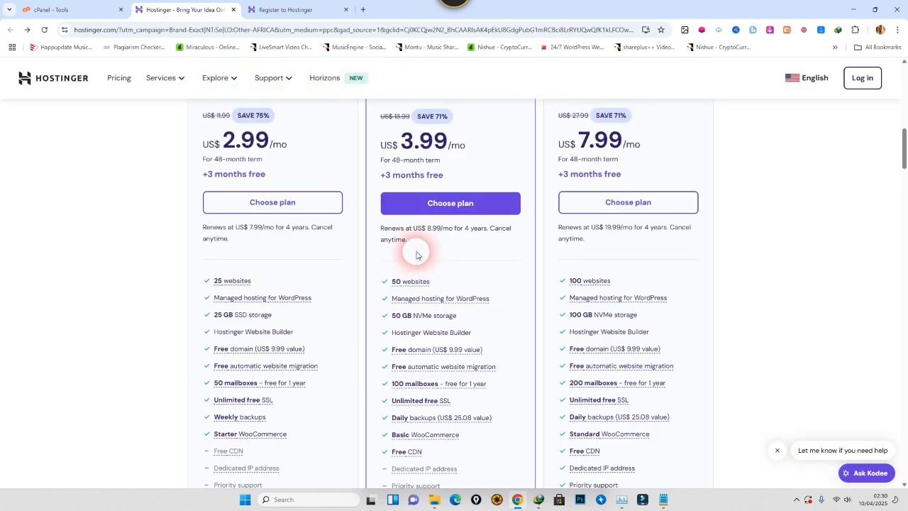
{"action": "scroll", "coordinate": [416, 254], "scroll_direction": "up", "scroll_amount": 1}
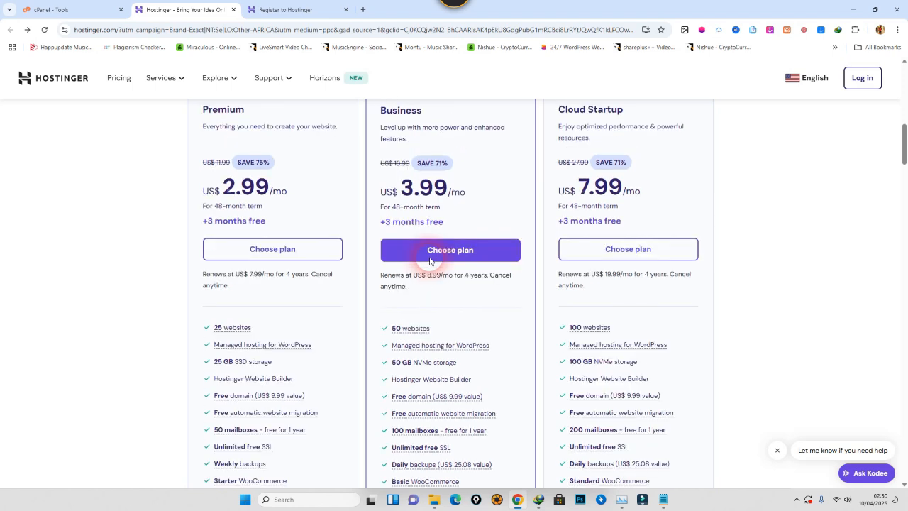
{"action": "left_click", "coordinate": [459, 257]}
{"action": "scroll", "coordinate": [430, 305], "scroll_direction": "up", "scroll_amount": 3}
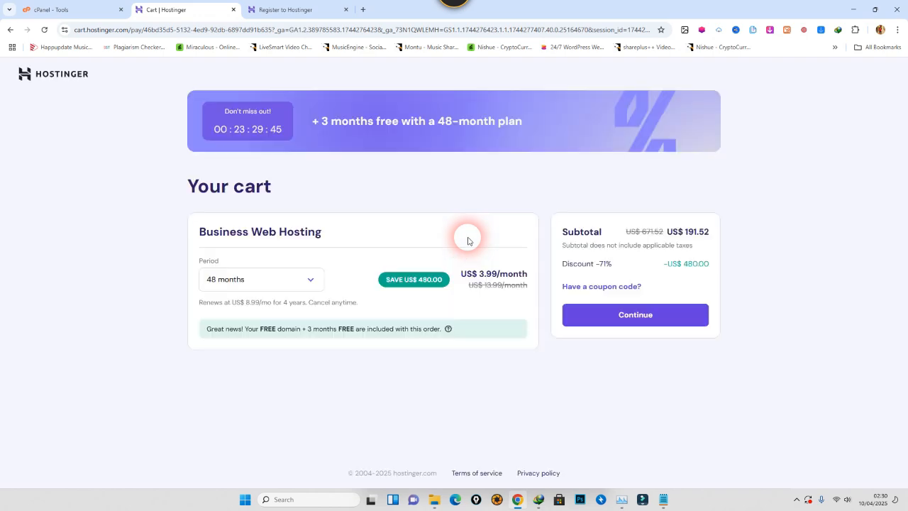
{"action": "left_click", "coordinate": [313, 281]}
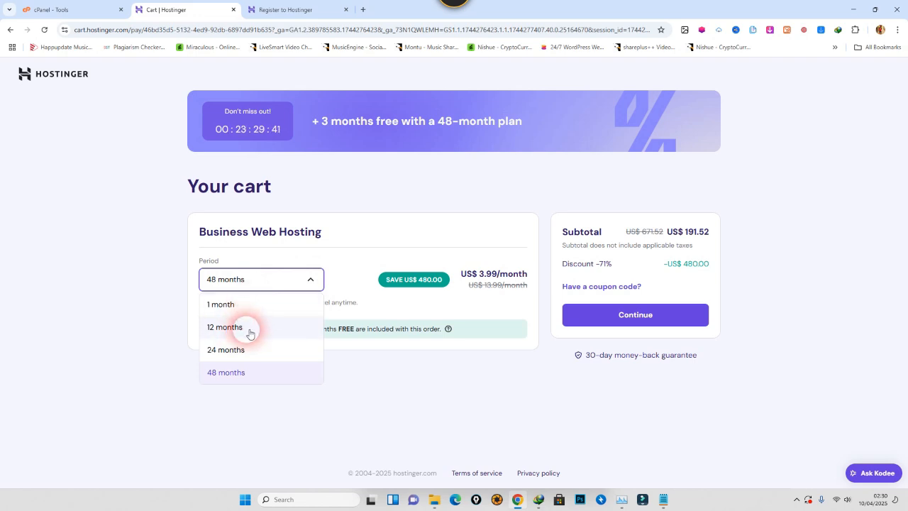
{"action": "left_click", "coordinate": [431, 399]}
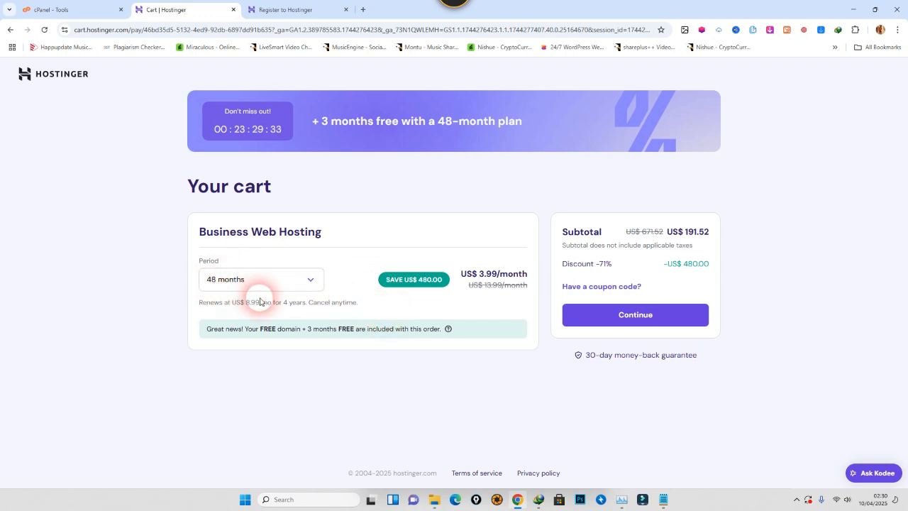
{"action": "left_click_drag", "start_coordinate": [425, 290], "coordinate": [444, 291]}
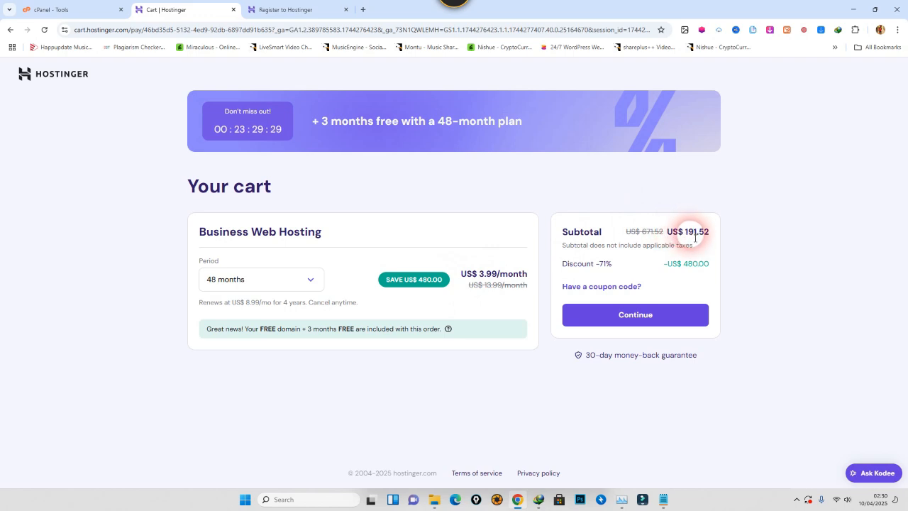
{"action": "left_click_drag", "start_coordinate": [684, 233], "coordinate": [705, 242]}
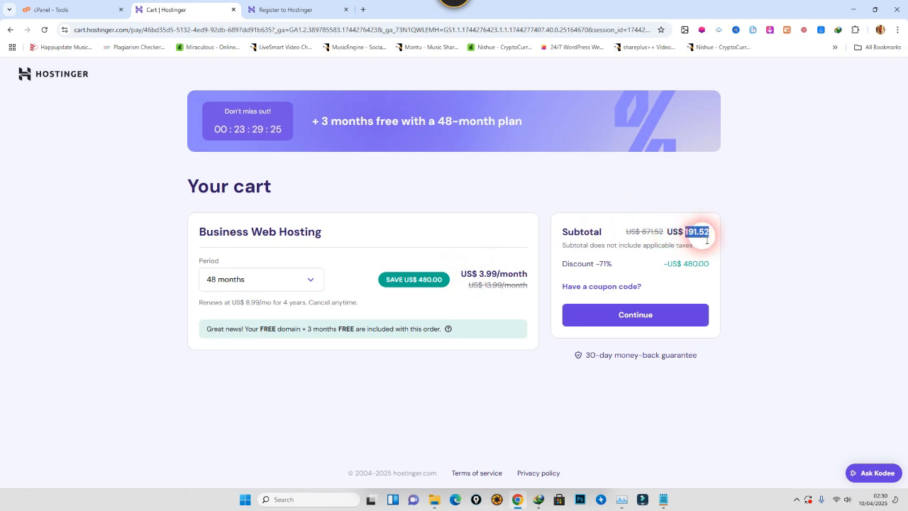
{"action": "left_click_drag", "start_coordinate": [313, 119], "coordinate": [395, 134]}
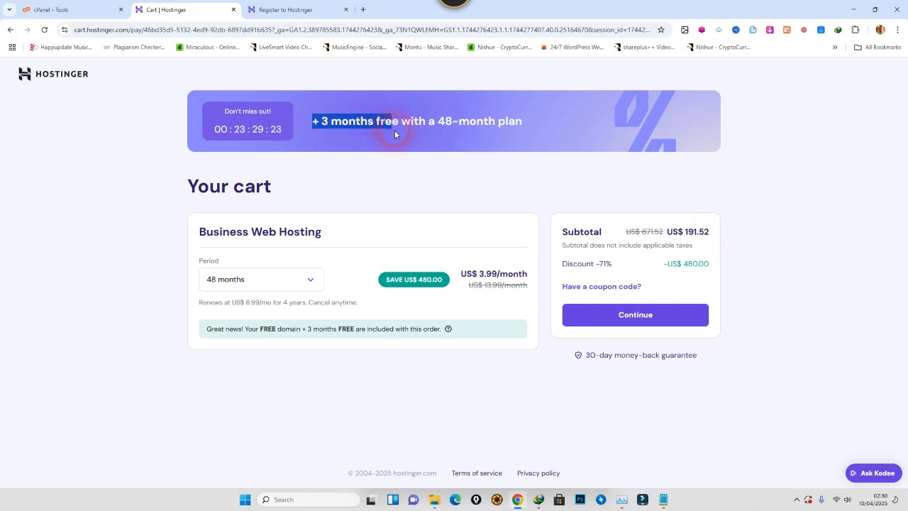
{"action": "left_click", "coordinate": [413, 167]}
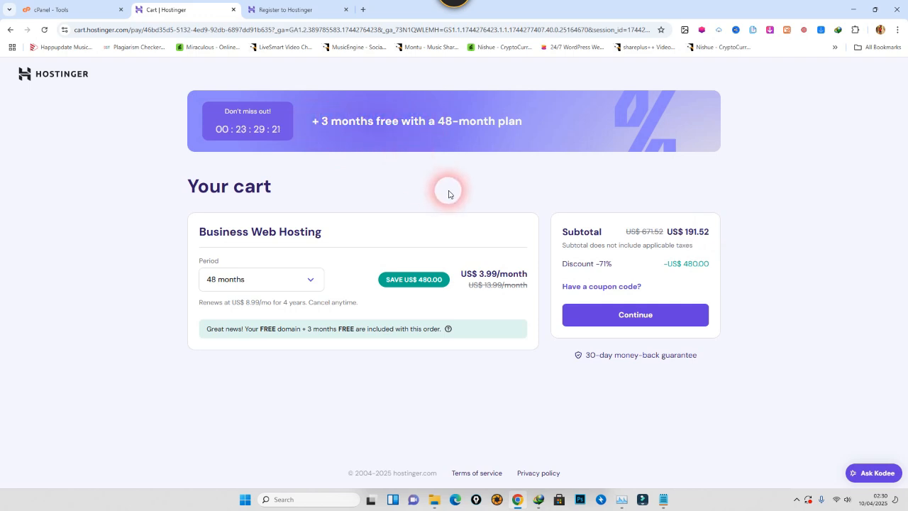
Go to the Register page, abandon Google sign-up, and return to the cPanel Tools page
{"action": "left_click", "coordinate": [638, 318]}
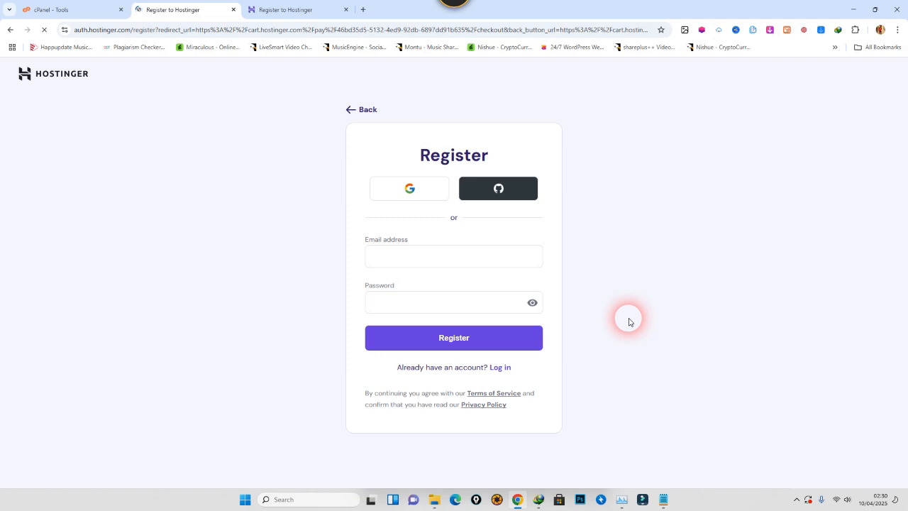
{"action": "left_click", "coordinate": [411, 187]}
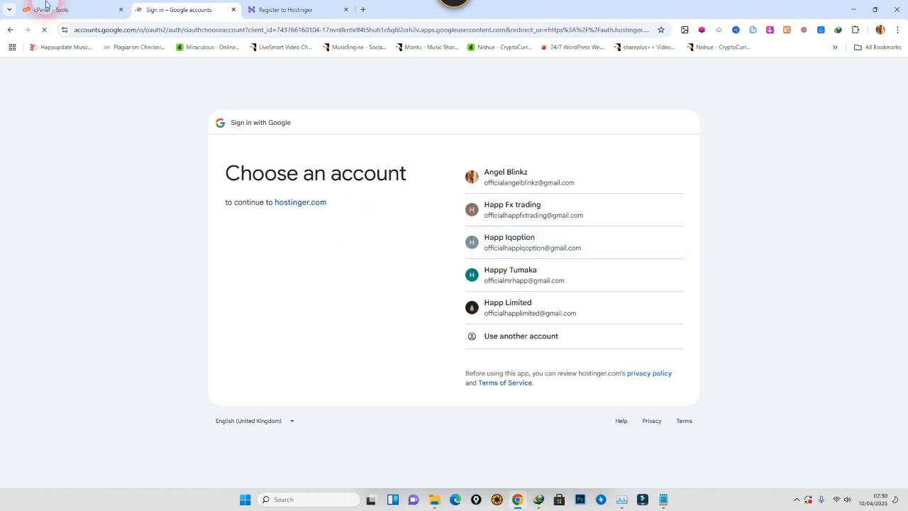
{"action": "left_click", "coordinate": [7, 29]}
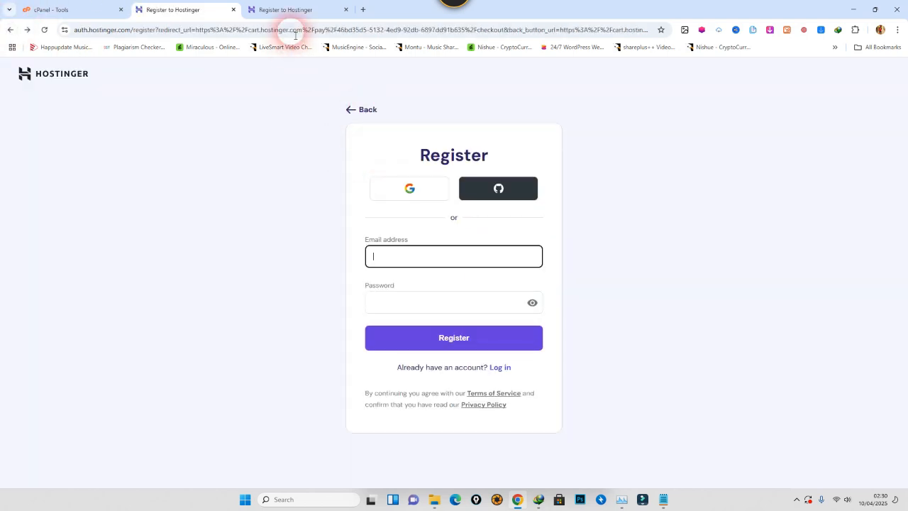
{"action": "left_click", "coordinate": [64, 12]}
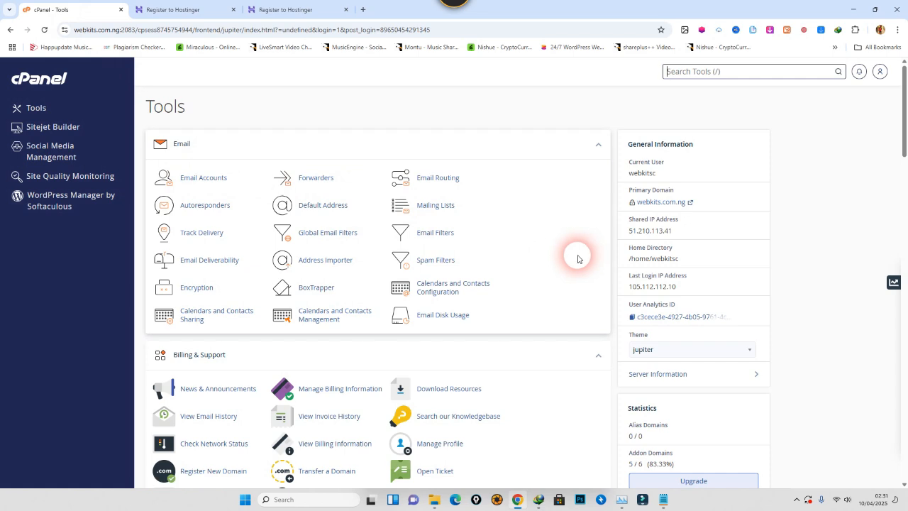
Open File Manager in a new tab, enter files.gurusfiles.com.ng, and open its Upload page
{"action": "scroll", "coordinate": [578, 258], "scroll_direction": "down", "scroll_amount": 4}
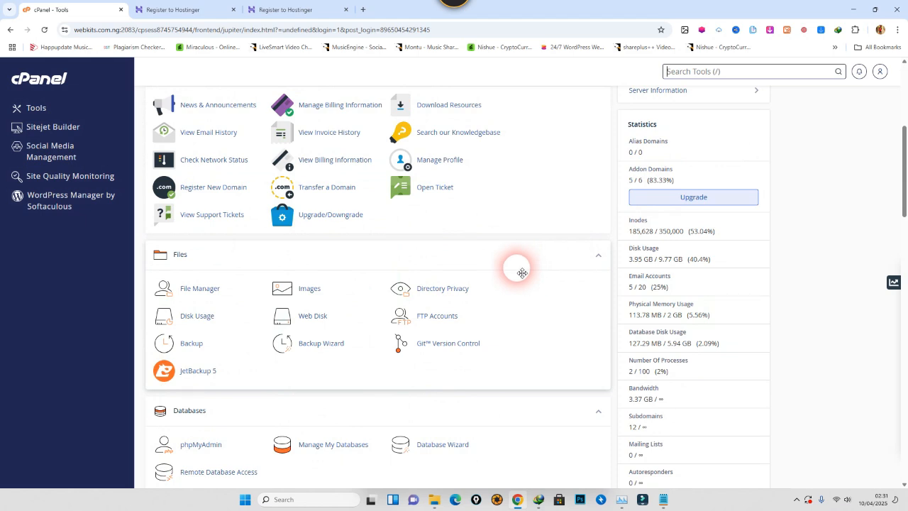
{"action": "right_click", "coordinate": [215, 291]}
{"action": "left_click", "coordinate": [262, 305]}
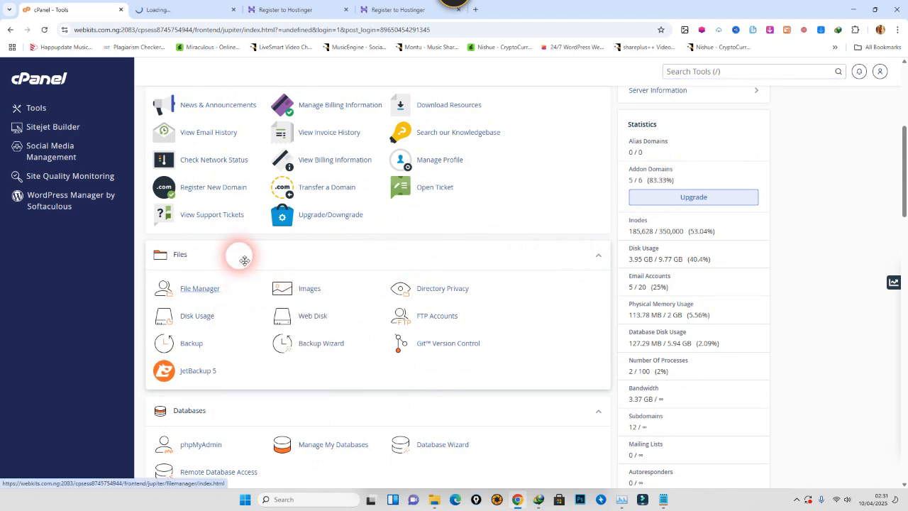
{"action": "key", "text": "ctrl+Tab"}
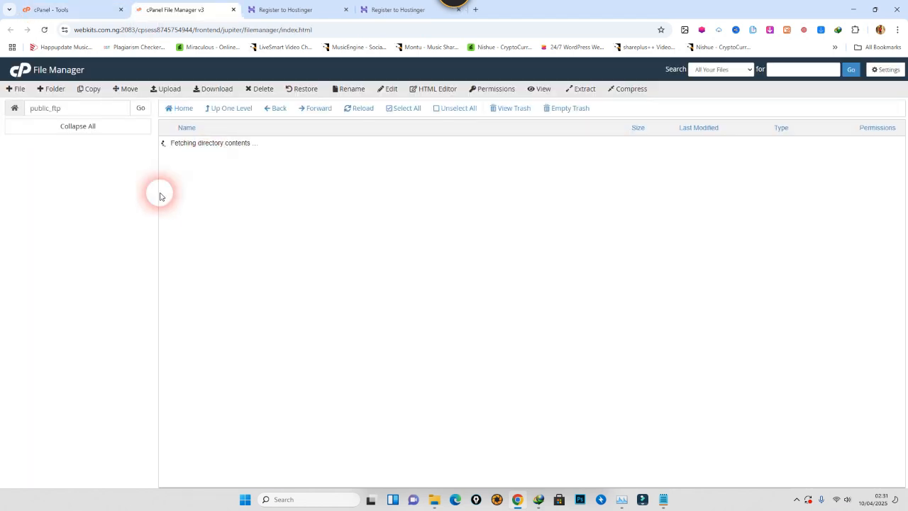
{"action": "left_click", "coordinate": [71, 332]}
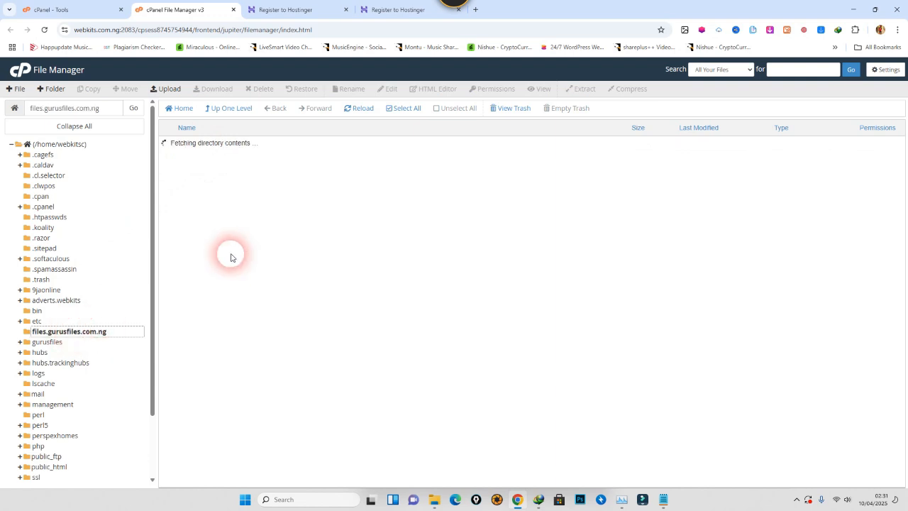
{"action": "left_click", "coordinate": [279, 148]}
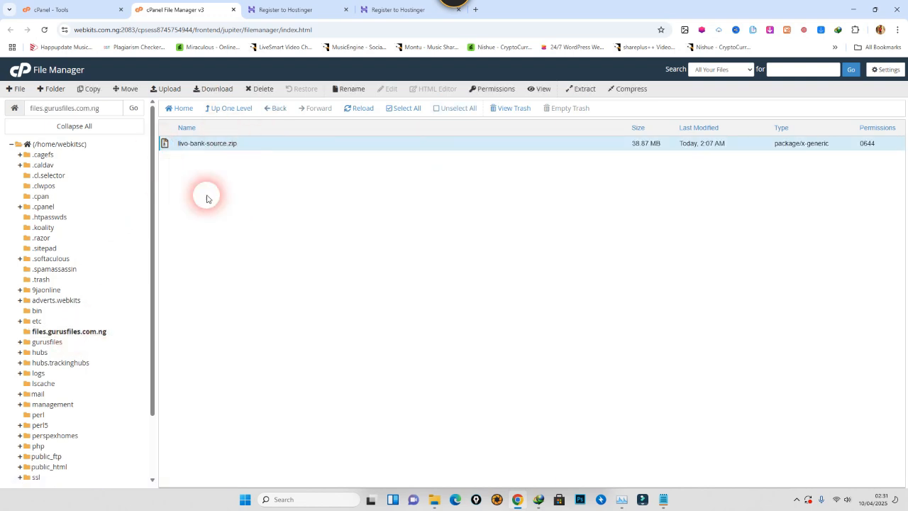
{"action": "left_click", "coordinate": [169, 89]}
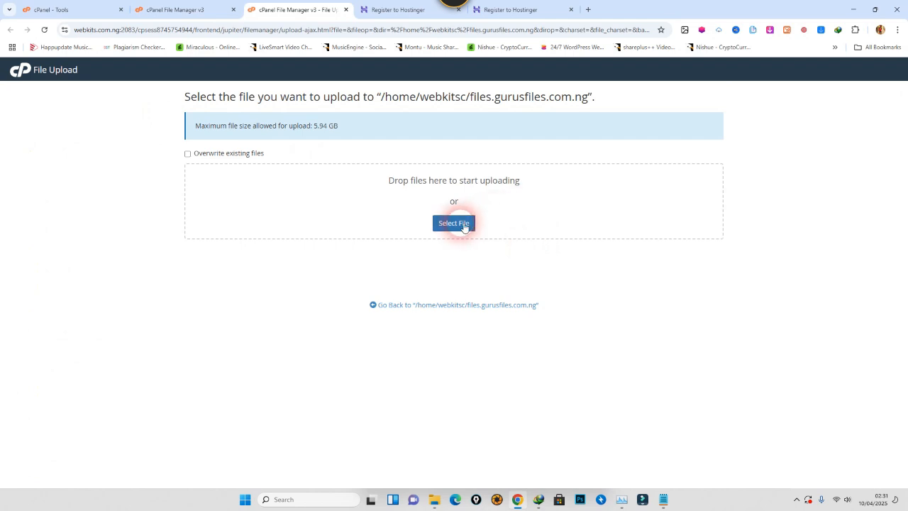
Cancel the file chooser and go back to the files.gurusfiles.com.ng listing without uploading
{"action": "left_click", "coordinate": [461, 227]}
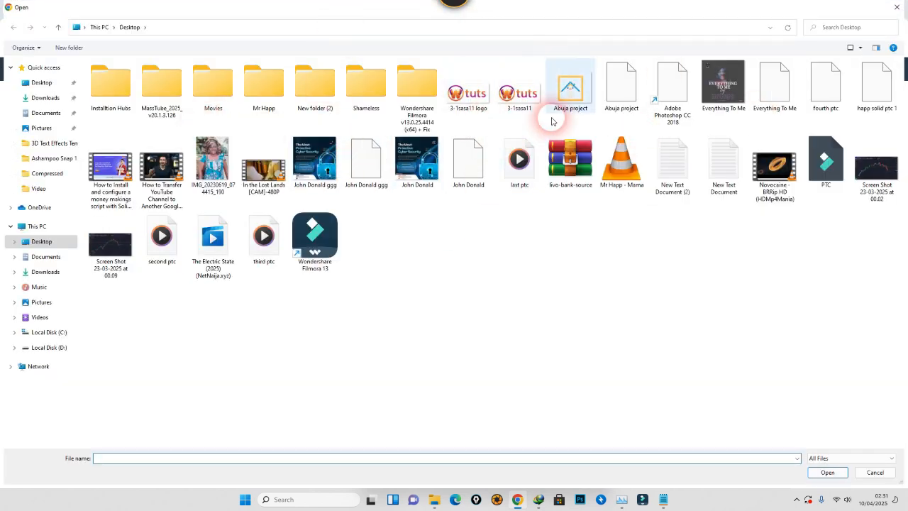
{"action": "left_click", "coordinate": [897, 7]}
{"action": "left_click", "coordinate": [464, 304]}
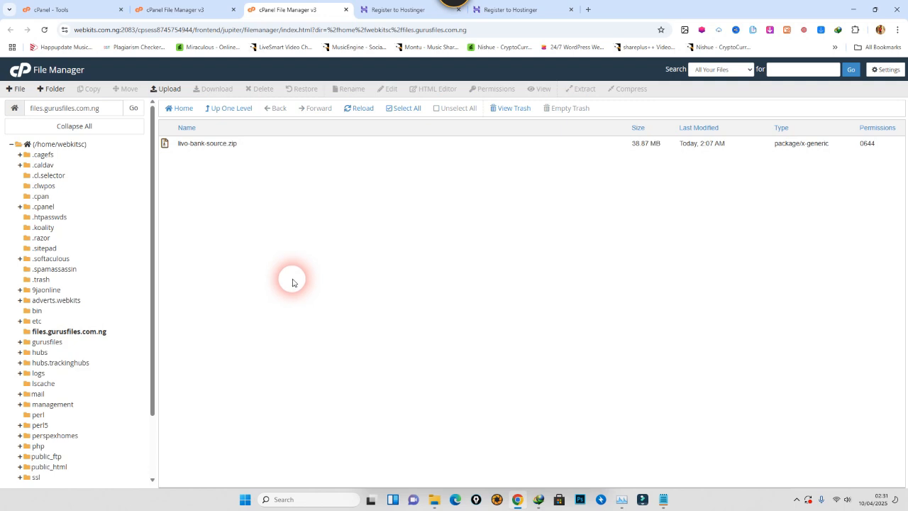
Extract livo-bank-source.zip into files.gurusfiles.com.ng and close the results to view the Laravel files
{"action": "left_click", "coordinate": [258, 144]}
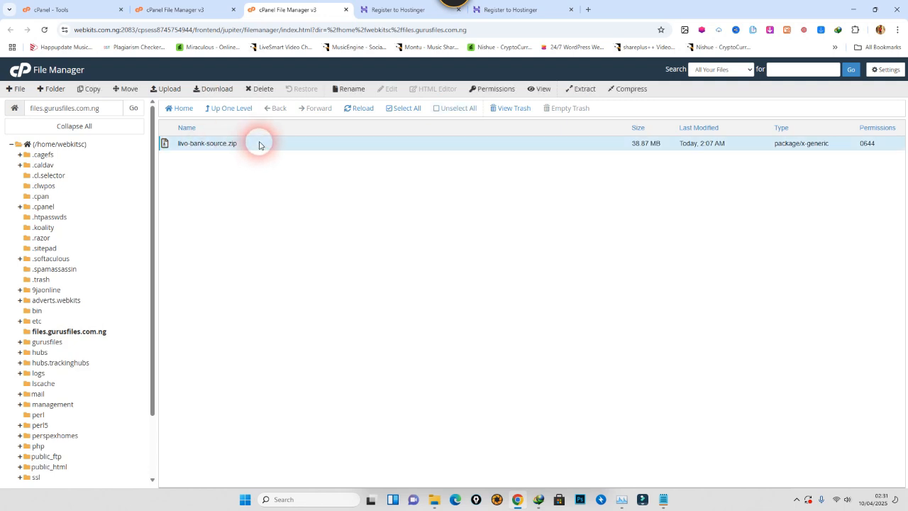
{"action": "right_click", "coordinate": [261, 146]}
{"action": "left_click", "coordinate": [401, 250]}
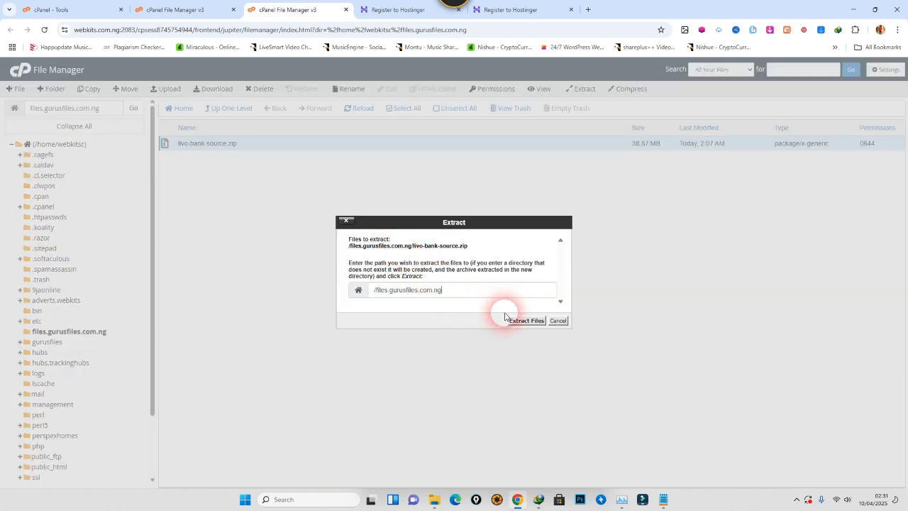
{"action": "left_click", "coordinate": [527, 325]}
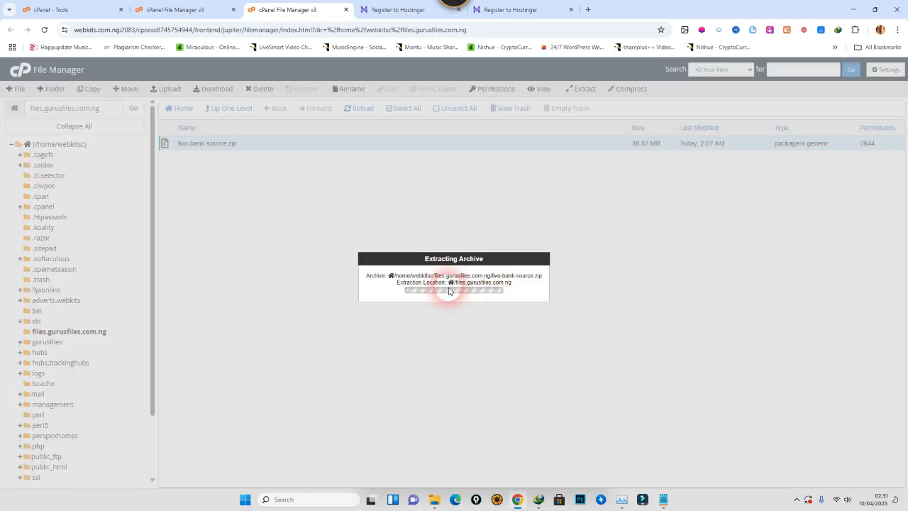
{"action": "left_click", "coordinate": [329, 273]}
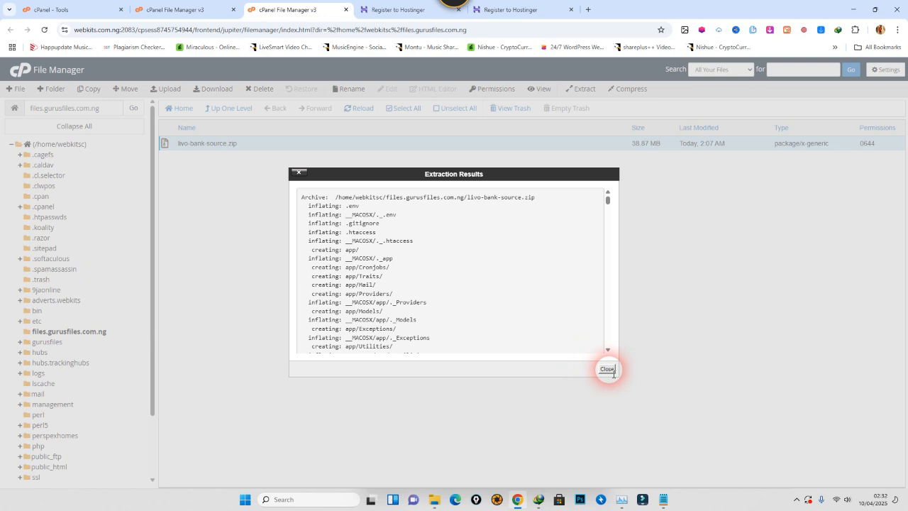
{"action": "left_click", "coordinate": [608, 369]}
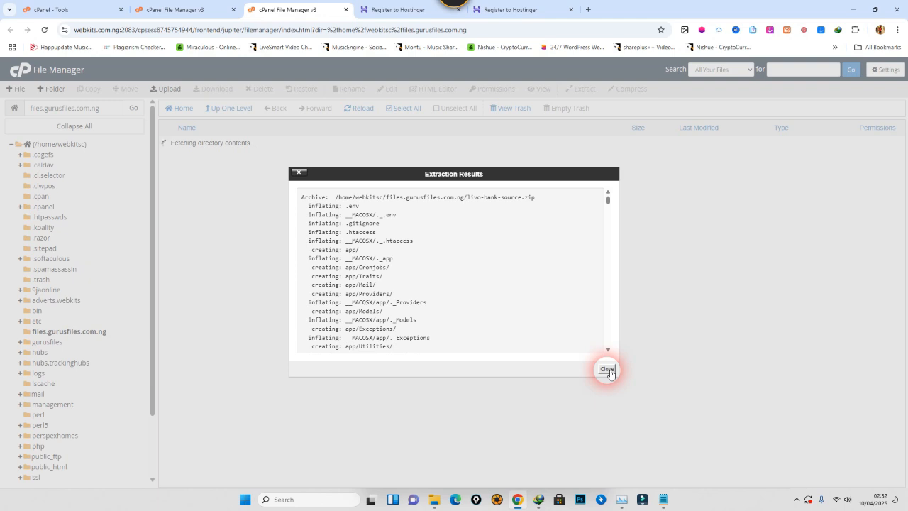
{"action": "left_click", "coordinate": [607, 369]}
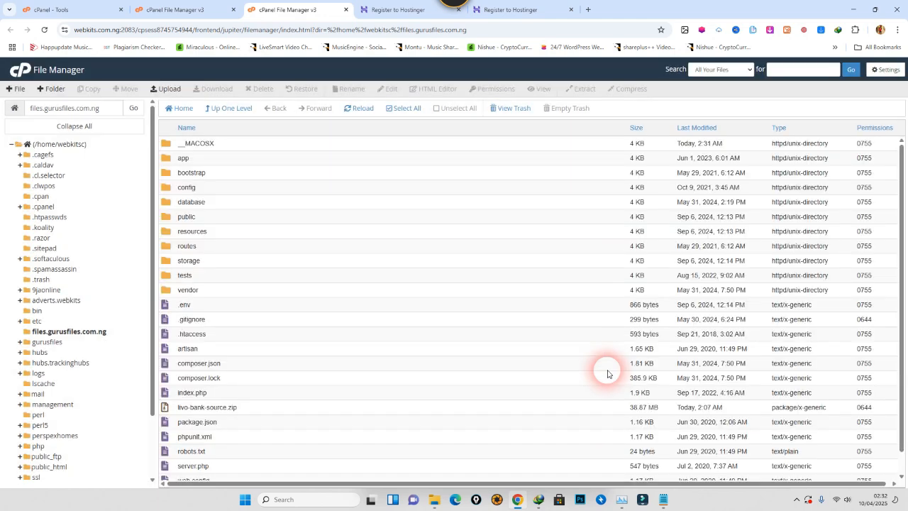
{"action": "scroll", "coordinate": [468, 353], "scroll_direction": "down", "scroll_amount": 1}
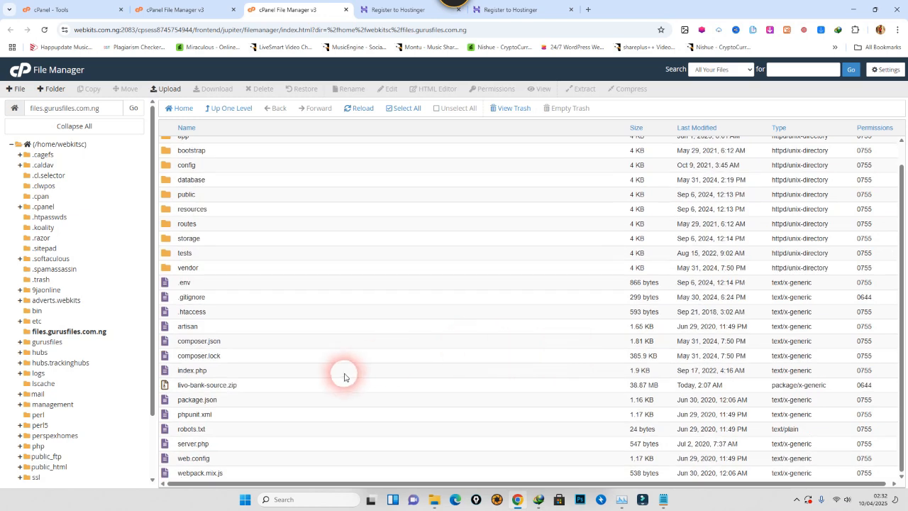
{"action": "scroll", "coordinate": [347, 369], "scroll_direction": "up", "scroll_amount": 1}
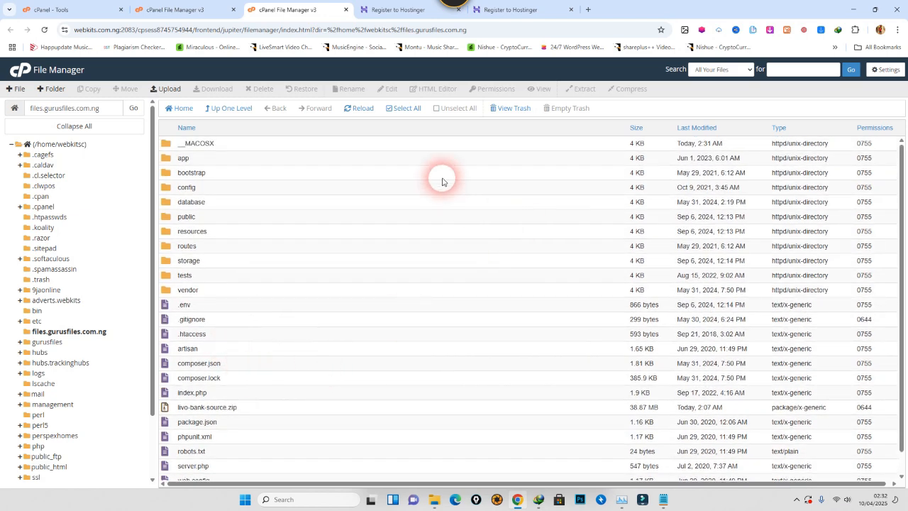
Open Manage My Databases from the cPanel Tools page in a new tab
{"action": "left_click", "coordinate": [84, 18]}
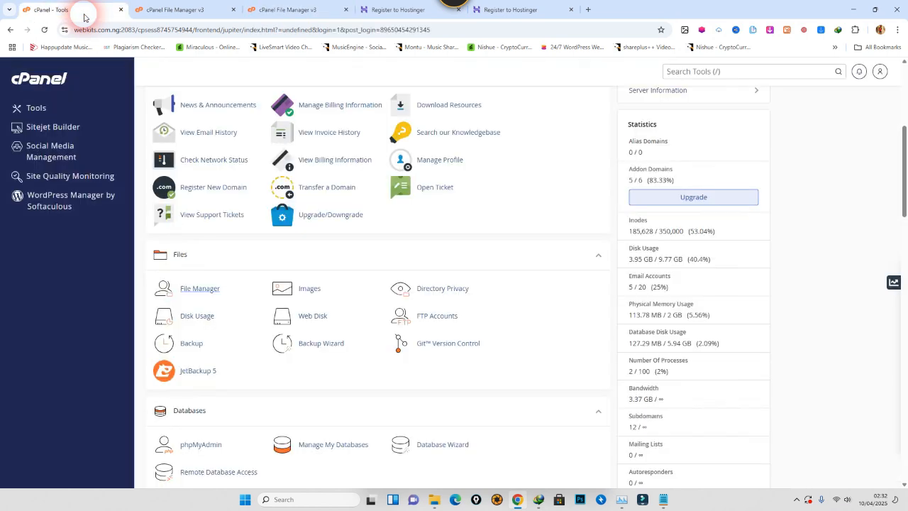
{"action": "scroll", "coordinate": [305, 244], "scroll_direction": "down", "scroll_amount": 3}
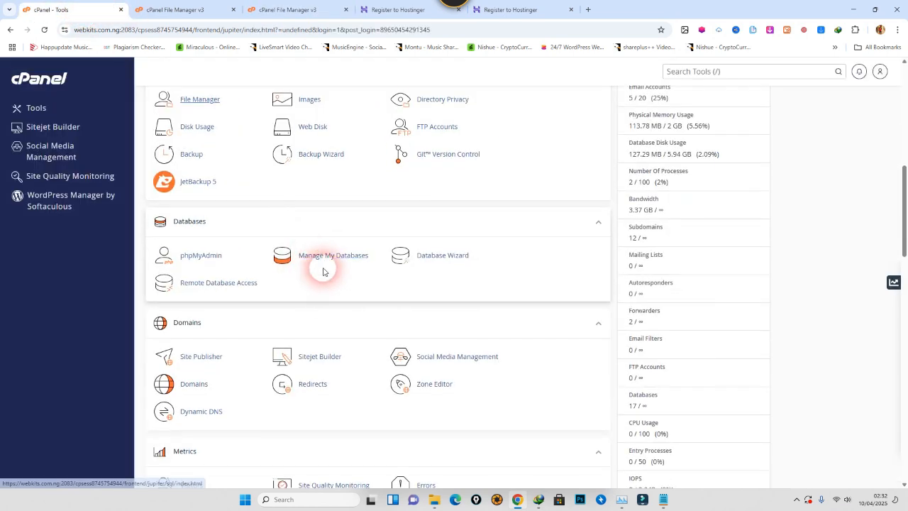
{"action": "left_click", "coordinate": [326, 263]}
{"action": "right_click", "coordinate": [326, 262]}
{"action": "left_click", "coordinate": [351, 270]}
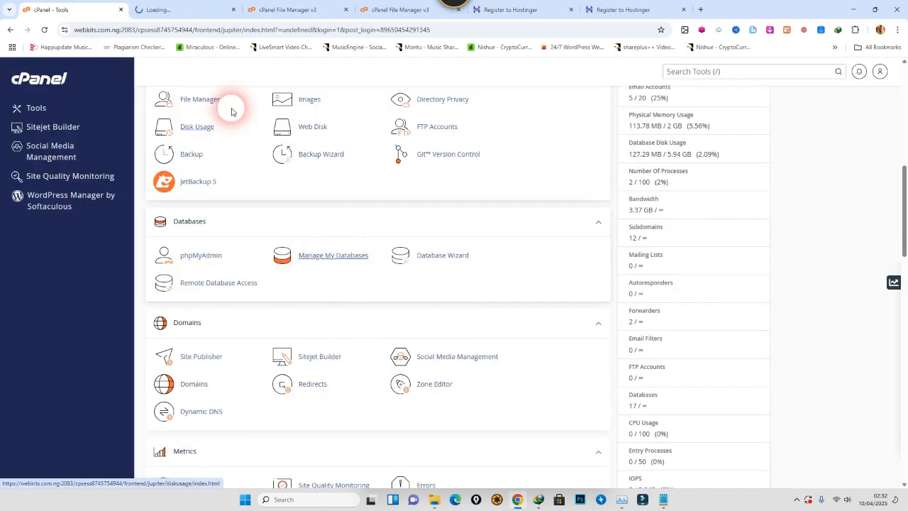
{"action": "left_click", "coordinate": [174, 9]}
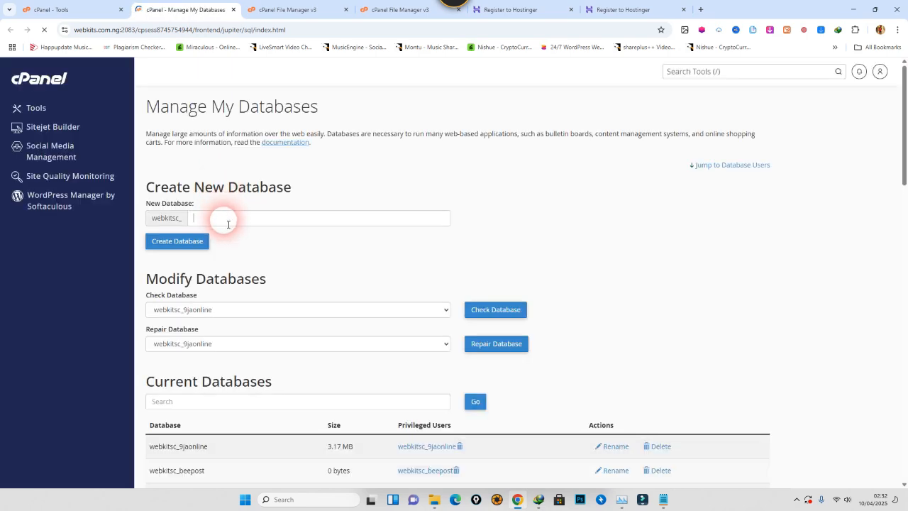
Create the database webkitsc_livebank by entering livebank as the new name
{"action": "left_click", "coordinate": [229, 222]}
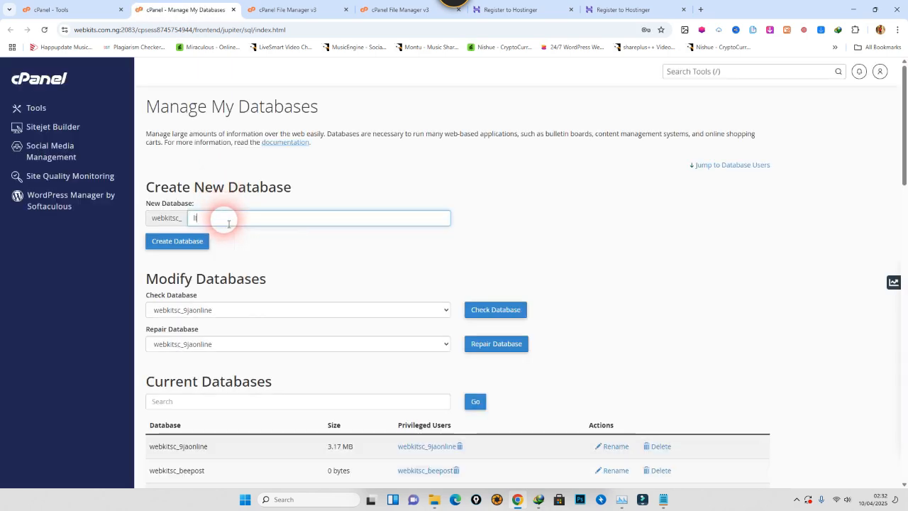
{"action": "type", "text": "livebank"}
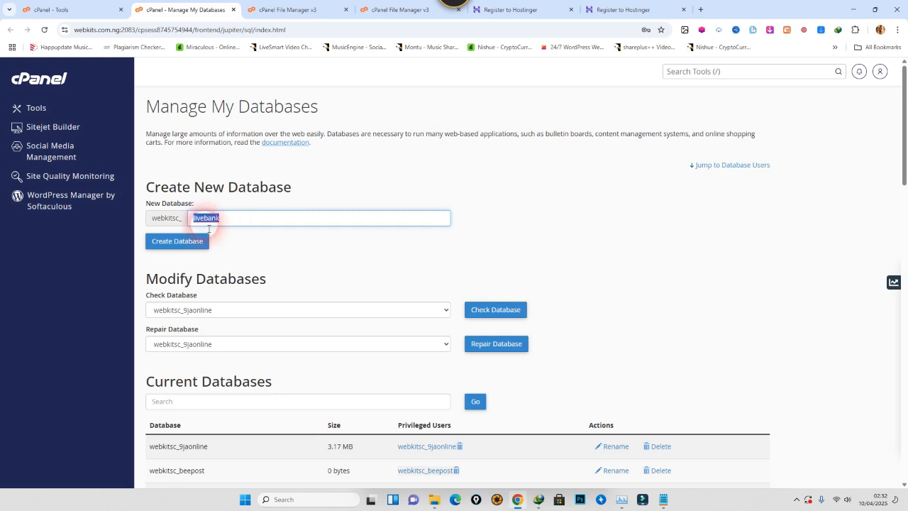
{"action": "left_click", "coordinate": [177, 241]}
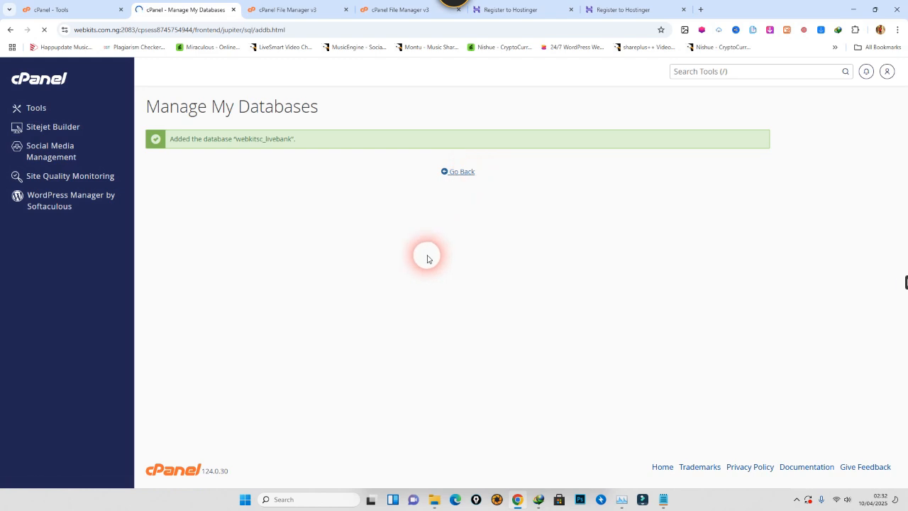
Create database user livebank (webkitsc_livebank) with the saved strong password, then go back to Manage My Databases
{"action": "scroll", "coordinate": [423, 257], "scroll_direction": "down", "scroll_amount": 7}
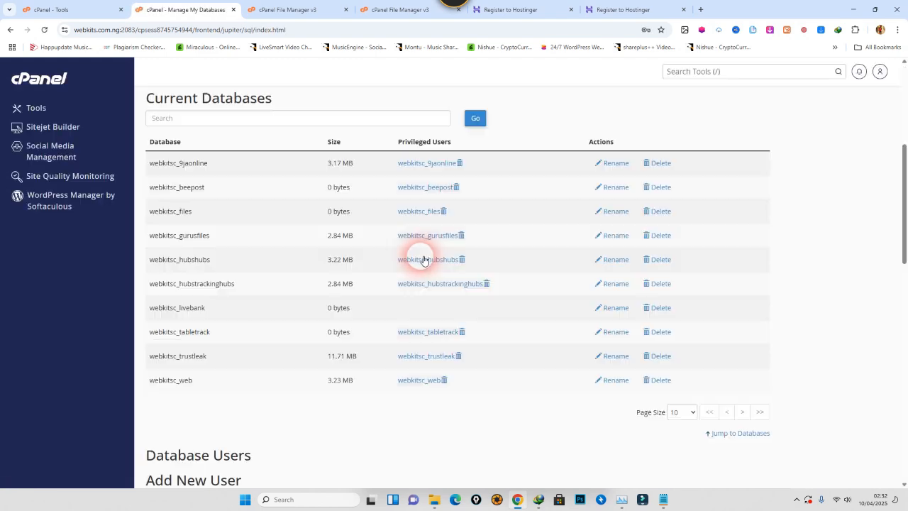
{"action": "left_click", "coordinate": [231, 277]}
{"action": "double_click", "coordinate": [232, 277]}
{"action": "type", "text": "livebank"}
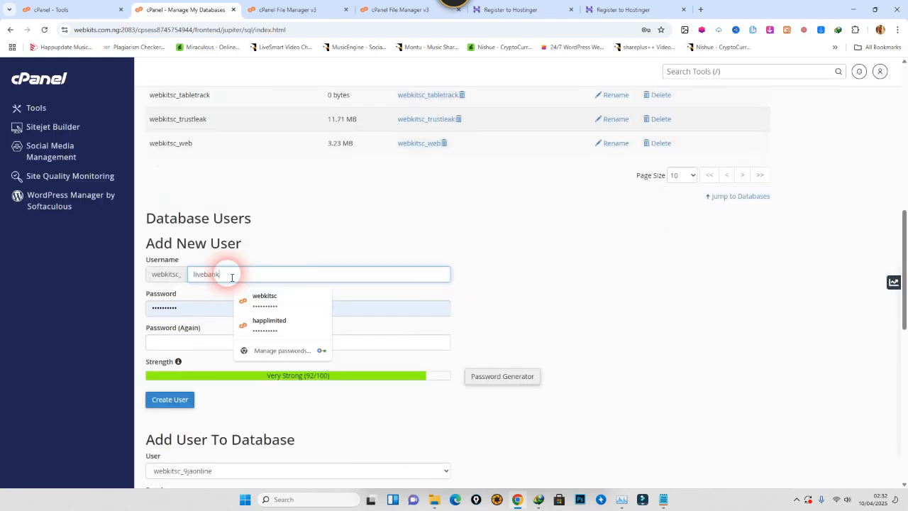
{"action": "left_click", "coordinate": [207, 309]}
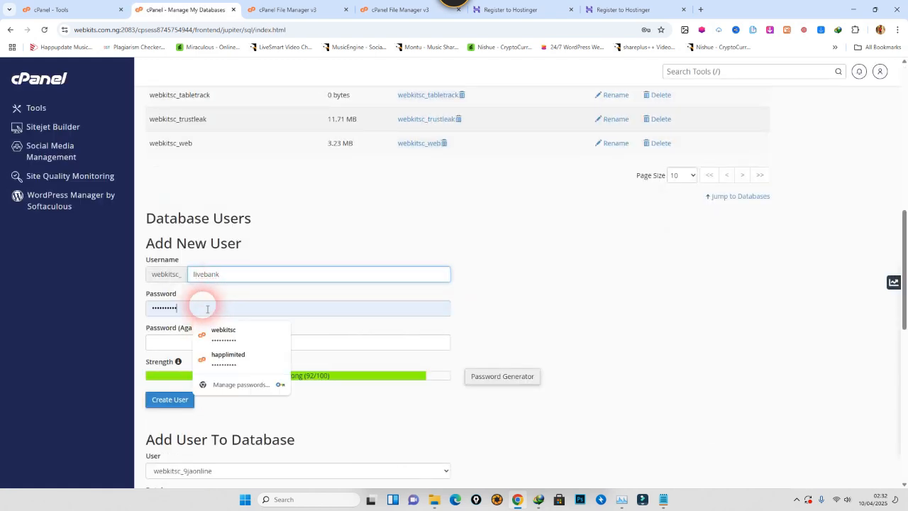
{"action": "left_click", "coordinate": [178, 345]}
{"action": "left_click", "coordinate": [219, 374]}
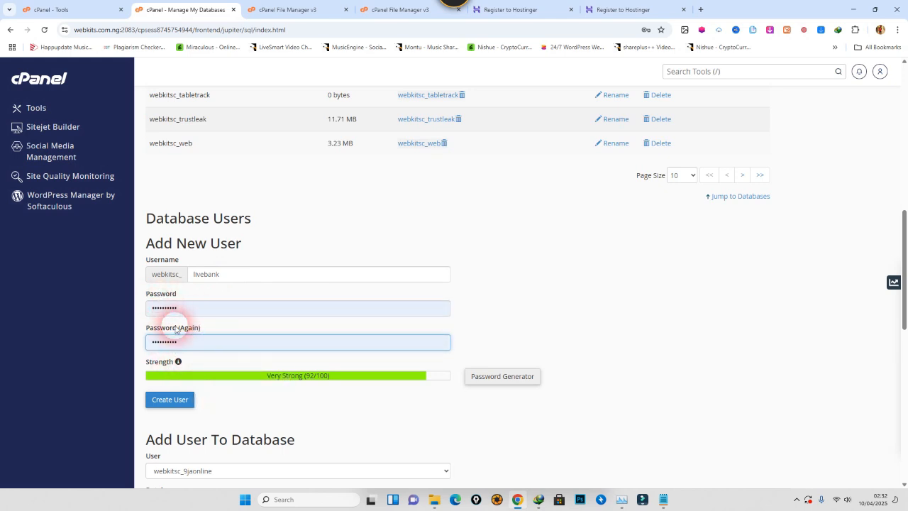
{"action": "left_click", "coordinate": [196, 308]}
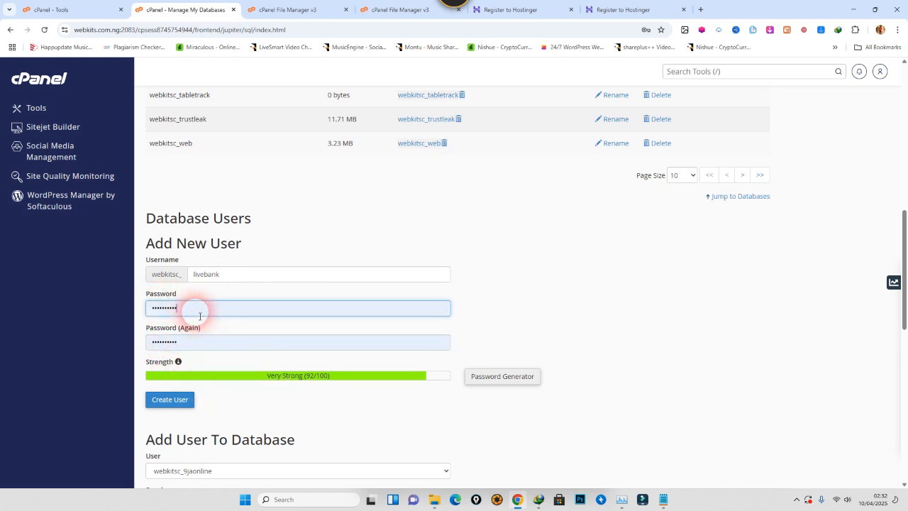
{"action": "left_click", "coordinate": [198, 348]}
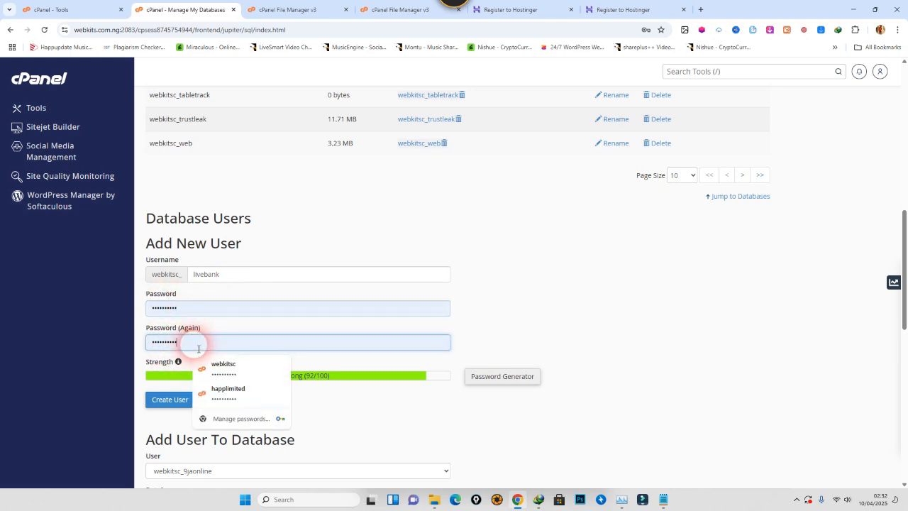
{"action": "left_click", "coordinate": [170, 401]}
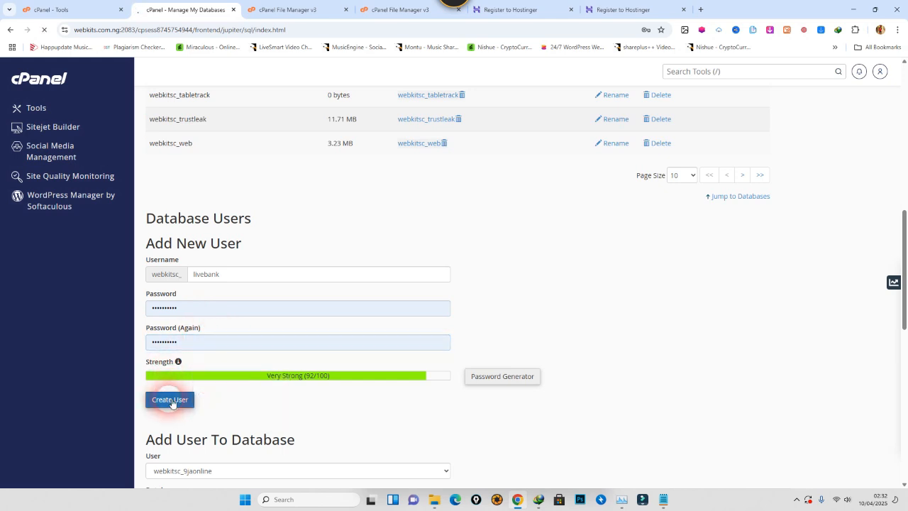
{"action": "left_click", "coordinate": [462, 173]}
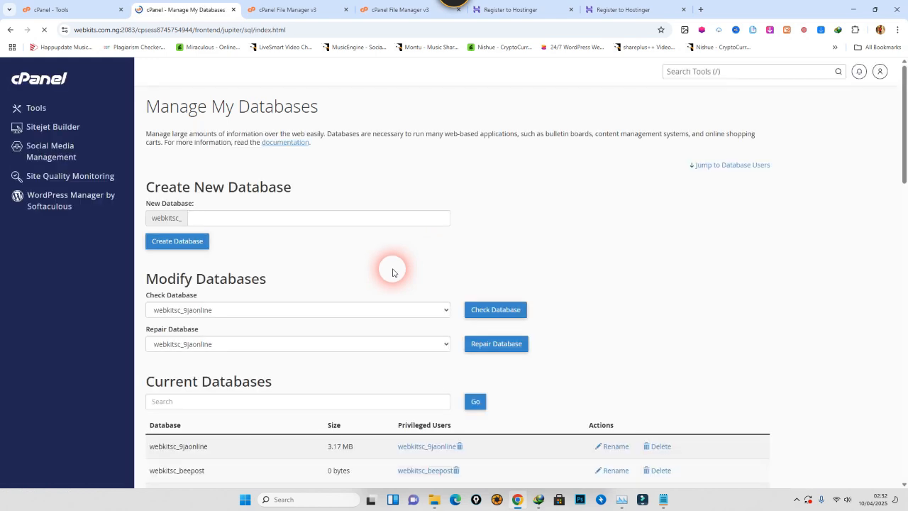
Add user webkitsc_livebank to database webkitsc_livebank with ALL PRIVILEGES and save the changes
{"action": "scroll", "coordinate": [304, 290], "scroll_direction": "down", "scroll_amount": 10}
{"action": "scroll", "coordinate": [296, 291], "scroll_direction": "down", "scroll_amount": 2}
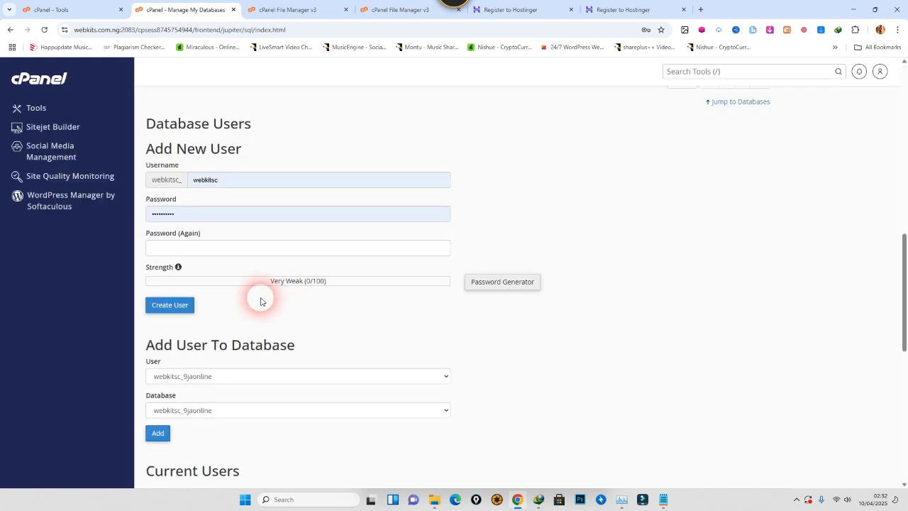
{"action": "left_click", "coordinate": [233, 375]}
{"action": "left_click", "coordinate": [242, 237]}
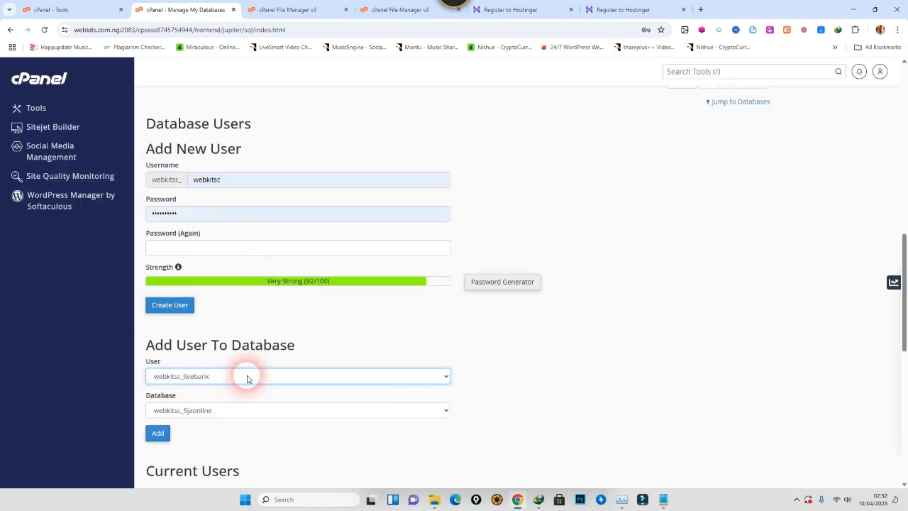
{"action": "left_click", "coordinate": [245, 408]}
{"action": "left_click", "coordinate": [234, 260]}
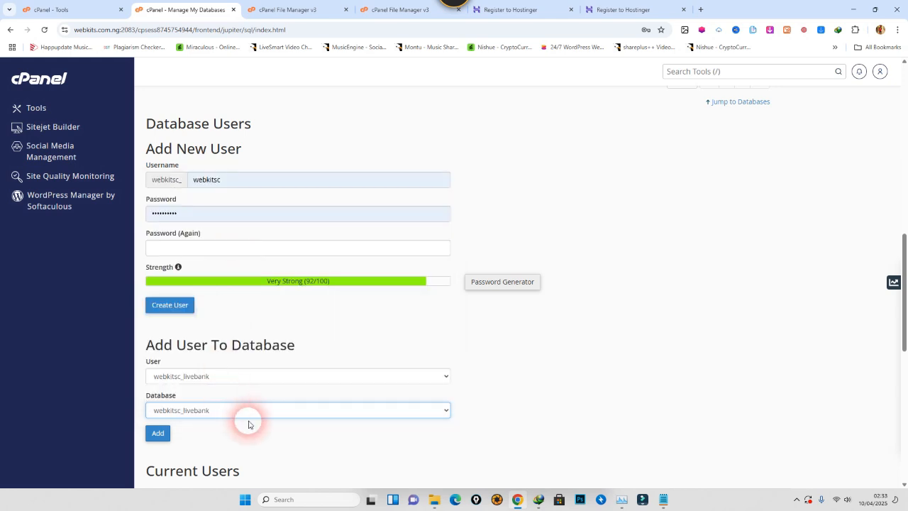
{"action": "scroll", "coordinate": [212, 405], "scroll_direction": "down", "scroll_amount": 1}
{"action": "left_click", "coordinate": [158, 385]}
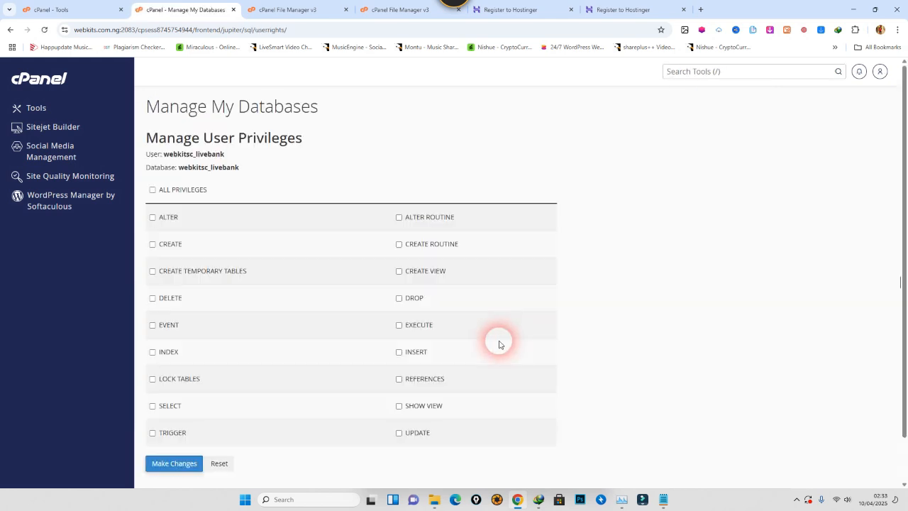
{"action": "left_click", "coordinate": [152, 190]}
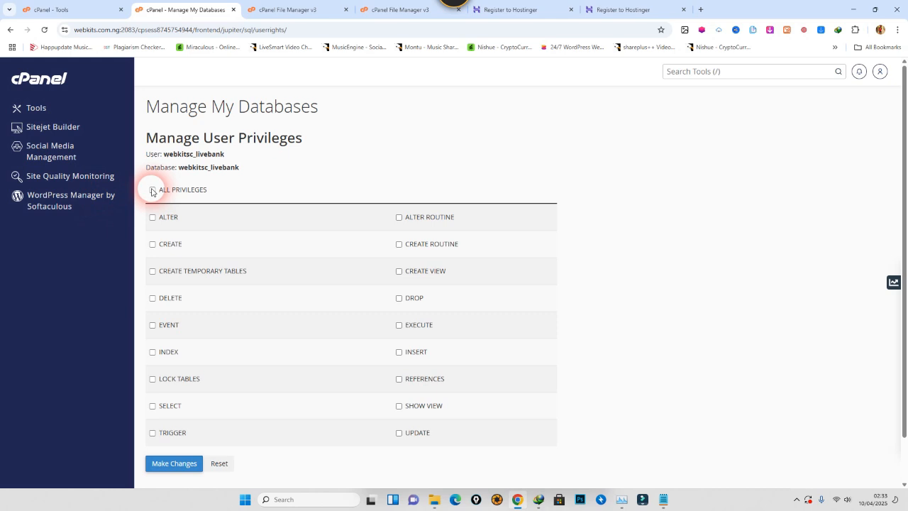
{"action": "left_click", "coordinate": [176, 463]}
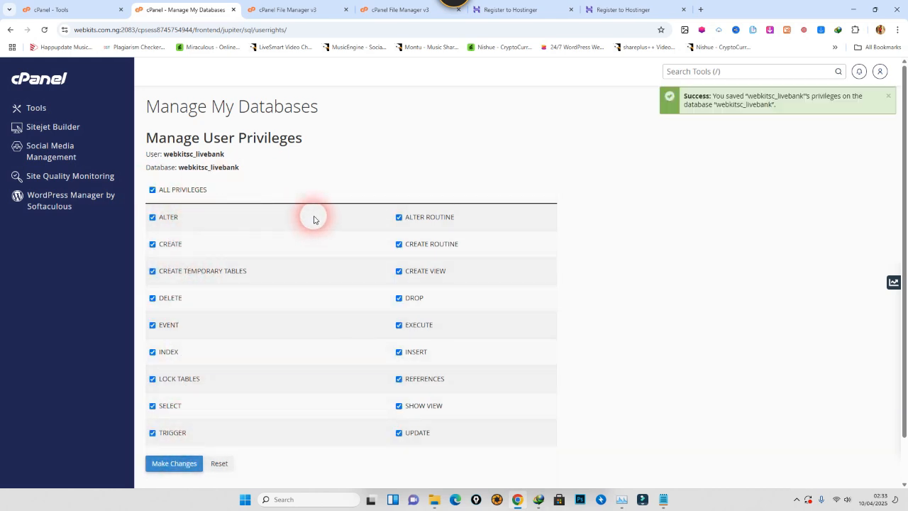
Copy the username webkitsc_livebank and open a new browser tab
{"action": "double_click", "coordinate": [174, 157]}
{"action": "right_click", "coordinate": [174, 157]}
{"action": "left_click", "coordinate": [202, 167]}
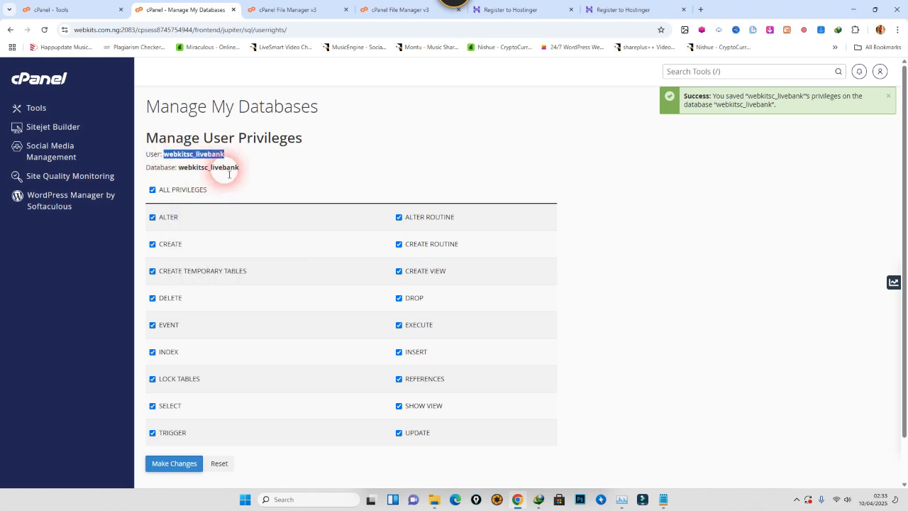
{"action": "left_click", "coordinate": [701, 10]}
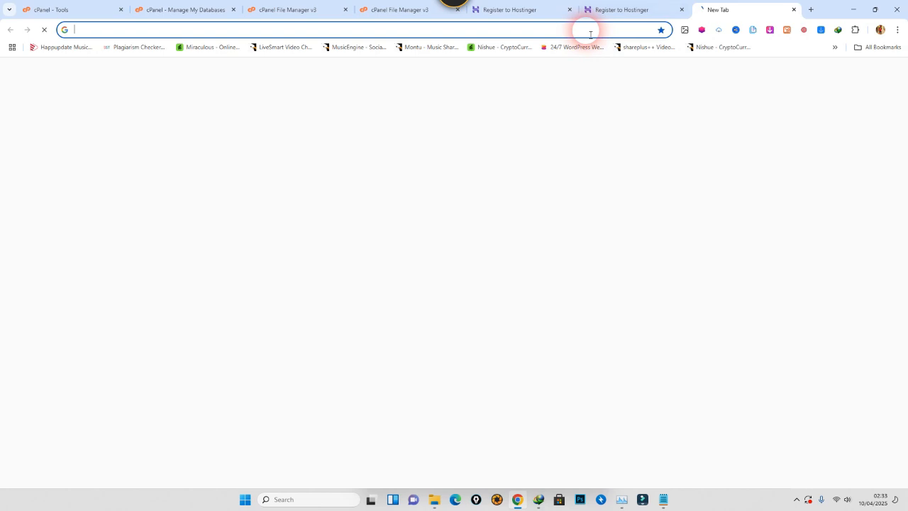
{"action": "left_click", "coordinate": [591, 32]}
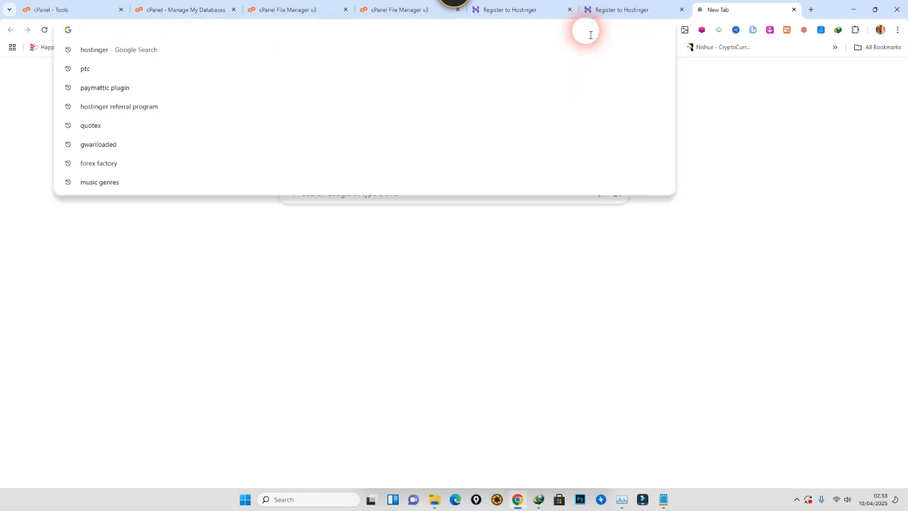
Load files.gurusfiles.com.ng/install, then trim 'install' from the address to reach the installer's requirements check
{"action": "type", "text": "files.gurusfiles.com.ng"}
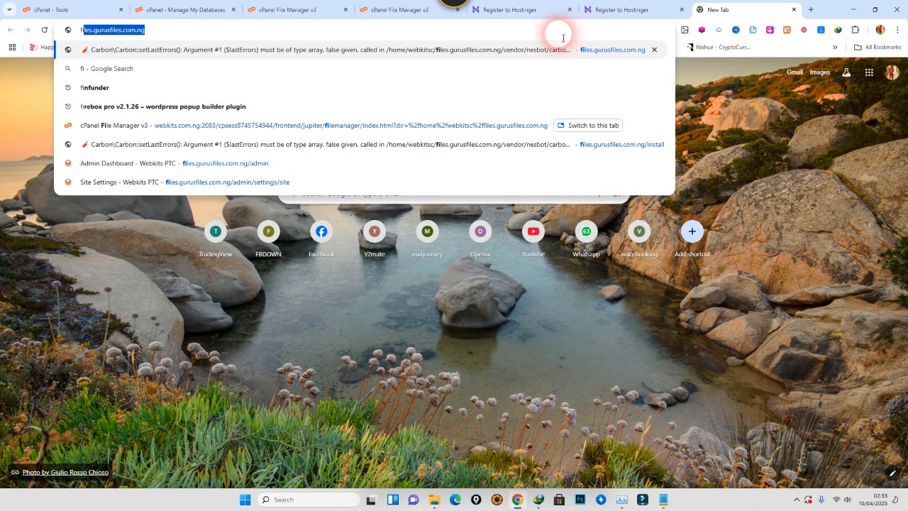
{"action": "key", "text": "Right"}
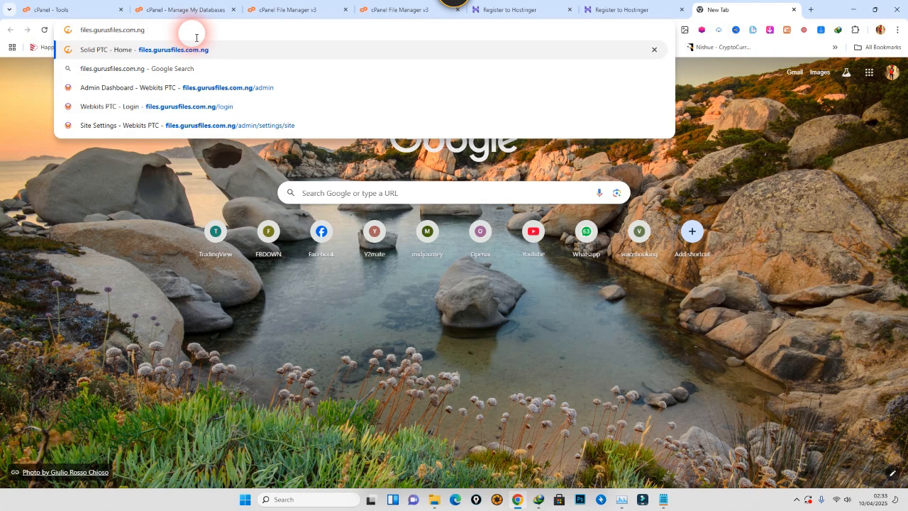
{"action": "type", "text": "/install"}
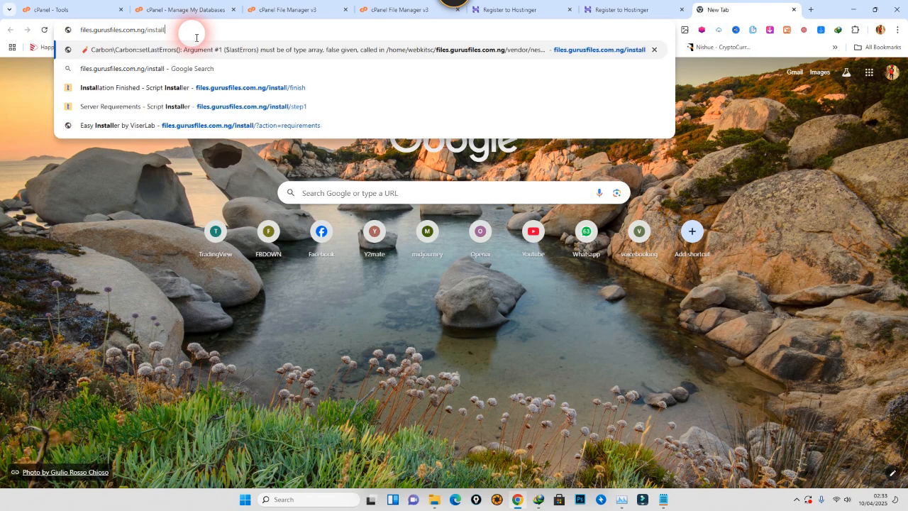
{"action": "key", "text": "Return"}
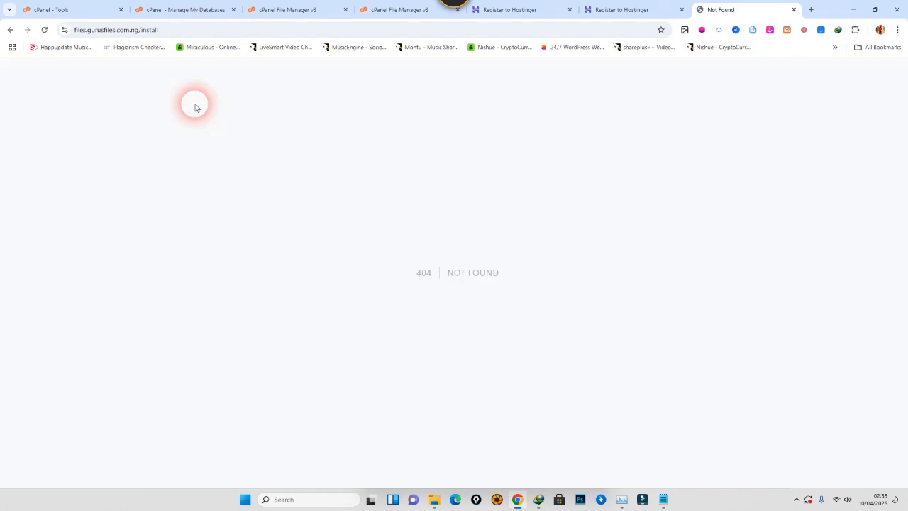
{"action": "left_click", "coordinate": [178, 30]}
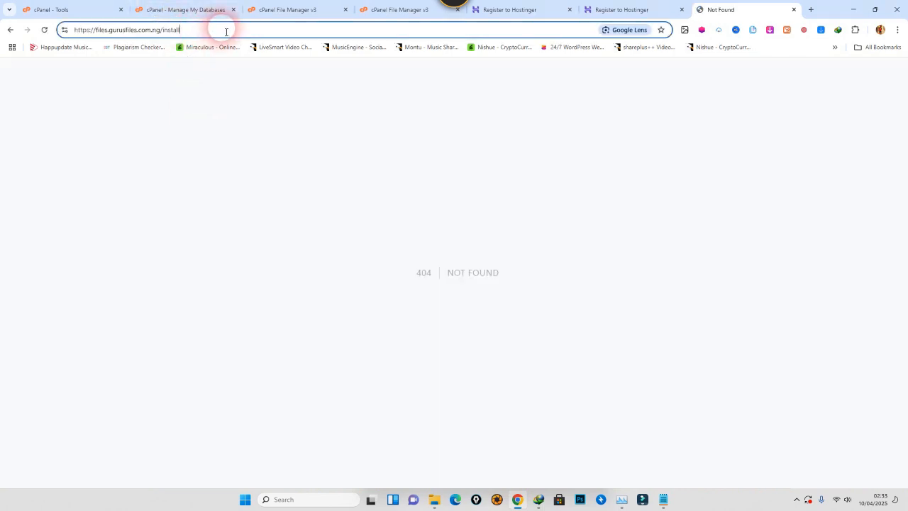
{"action": "left_click_drag", "start_coordinate": [227, 32], "coordinate": [166, 32]}
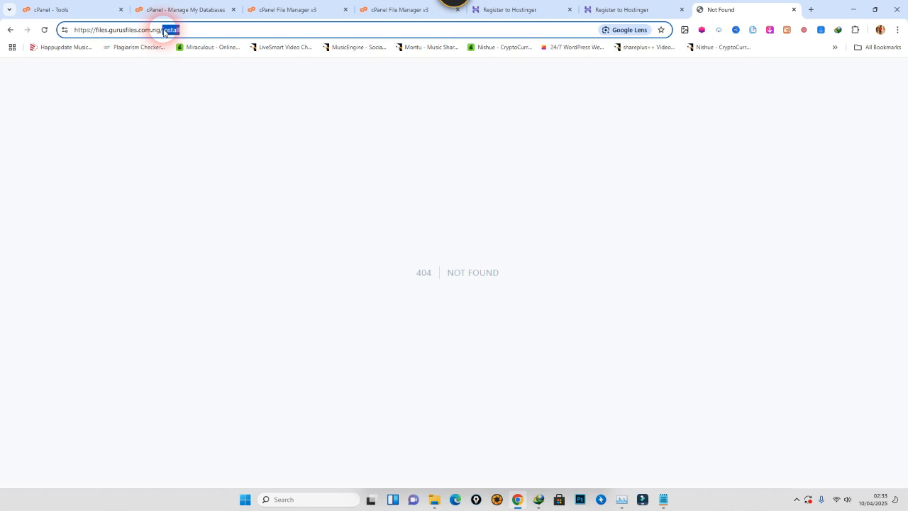
{"action": "key", "text": "BackSpace"}
{"action": "key", "text": "Return"}
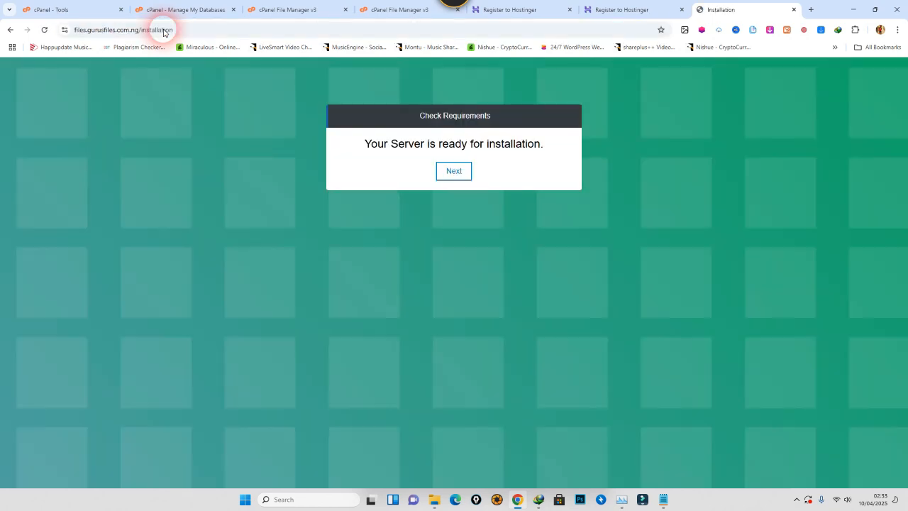
Pass the requirements check and submit the database settings with the pasted webkitsc_livebank username
{"action": "left_click", "coordinate": [464, 175]}
{"action": "left_click", "coordinate": [434, 166]}
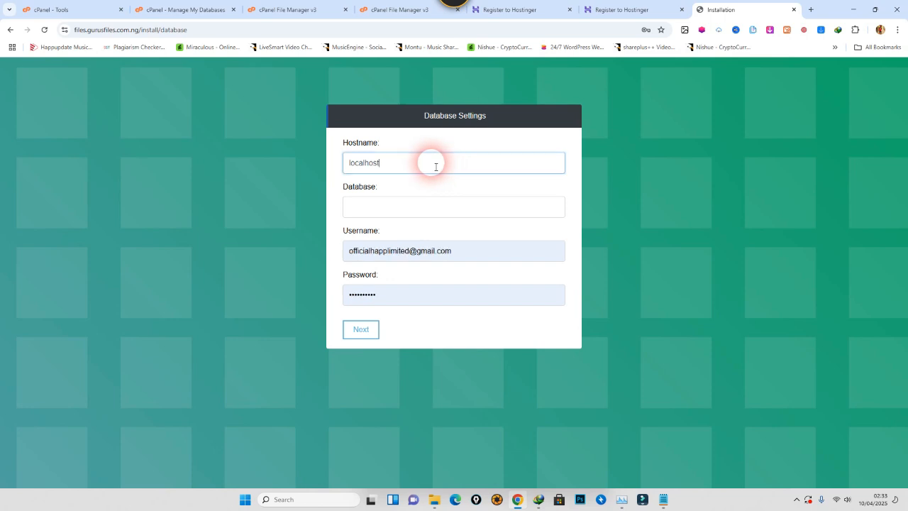
{"action": "left_click", "coordinate": [418, 215]}
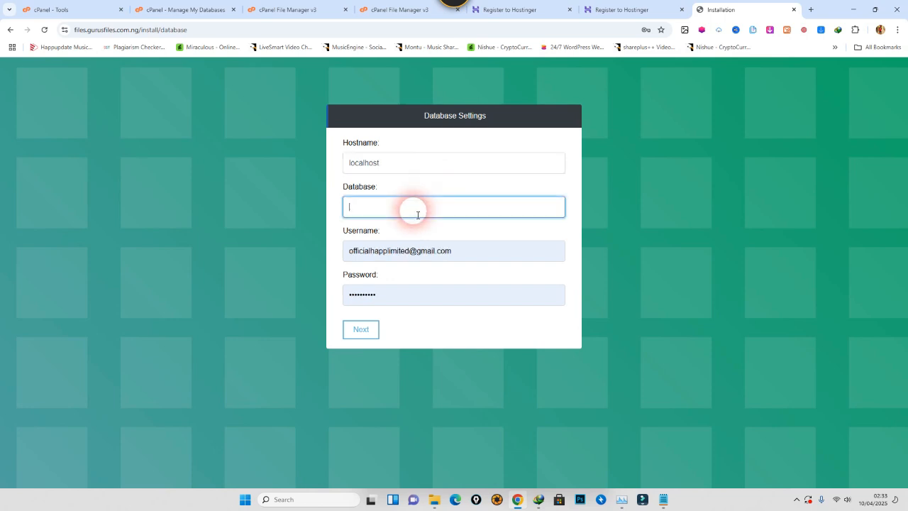
{"action": "triple_click", "coordinate": [465, 252]}
{"action": "key", "text": "ctrl+v"}
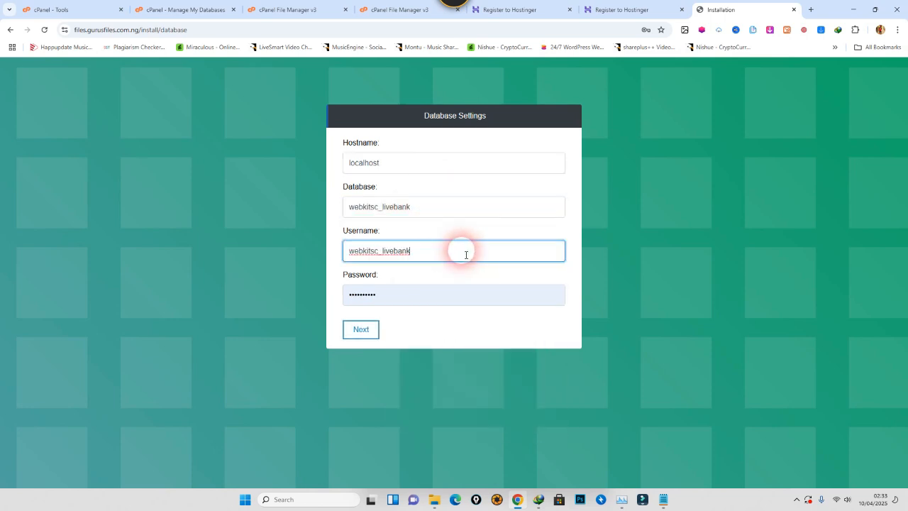
{"action": "left_click", "coordinate": [361, 330]}
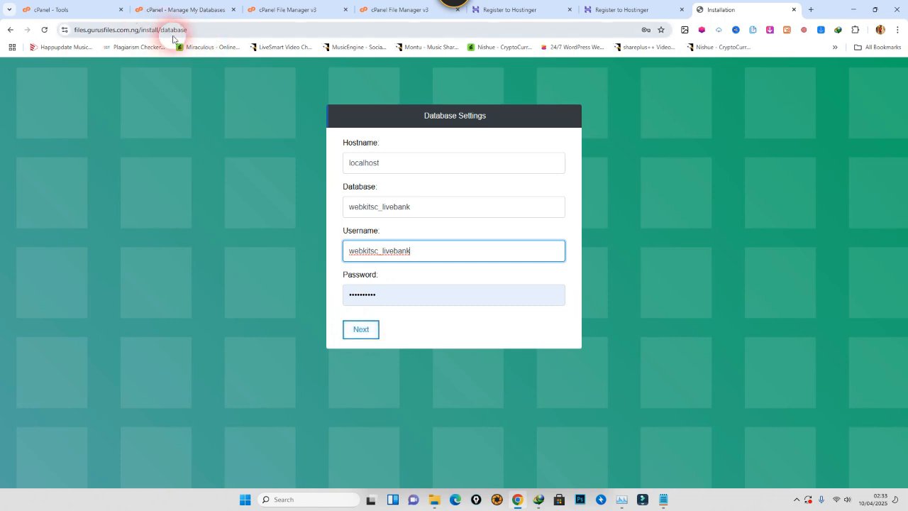
{"action": "left_click", "coordinate": [364, 329]}
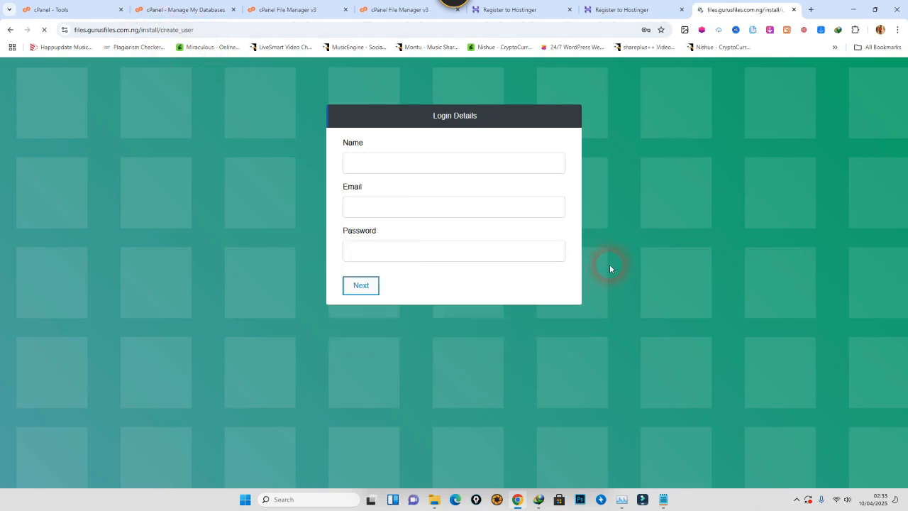
Enter the admin's name, e-mail and password, then continue to system settings
{"action": "left_click", "coordinate": [393, 164]}
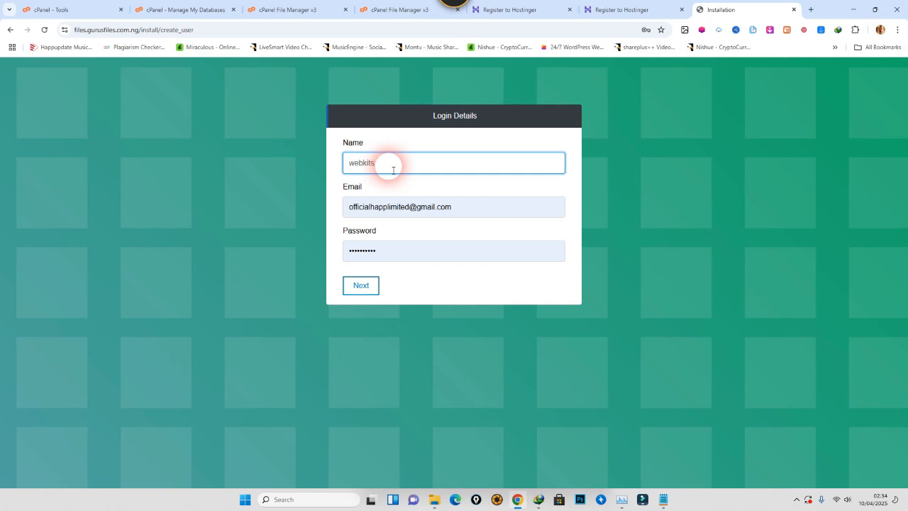
{"action": "left_click", "coordinate": [387, 253]}
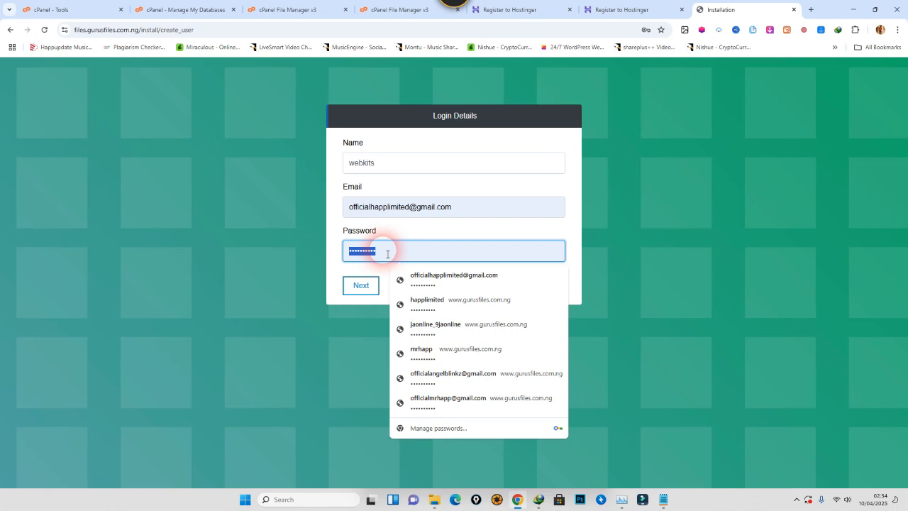
{"action": "type", "text": "ab"}
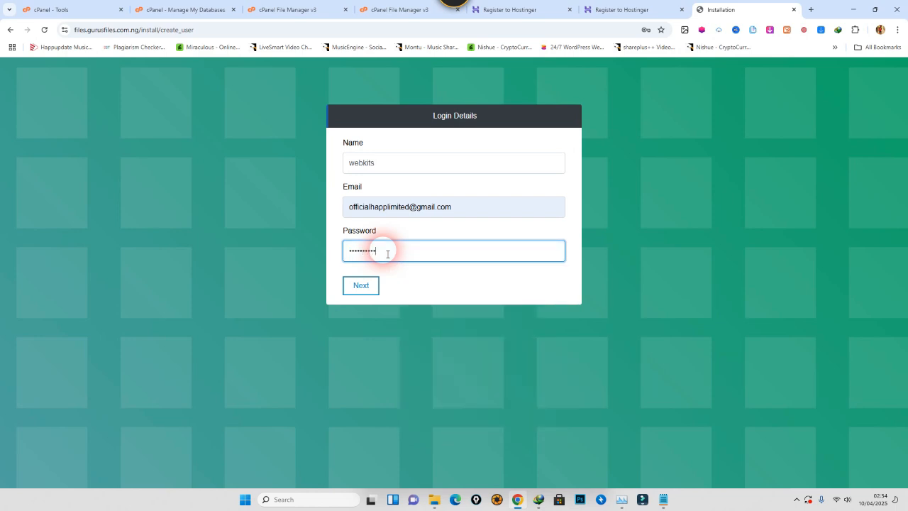
{"action": "left_click", "coordinate": [362, 284]}
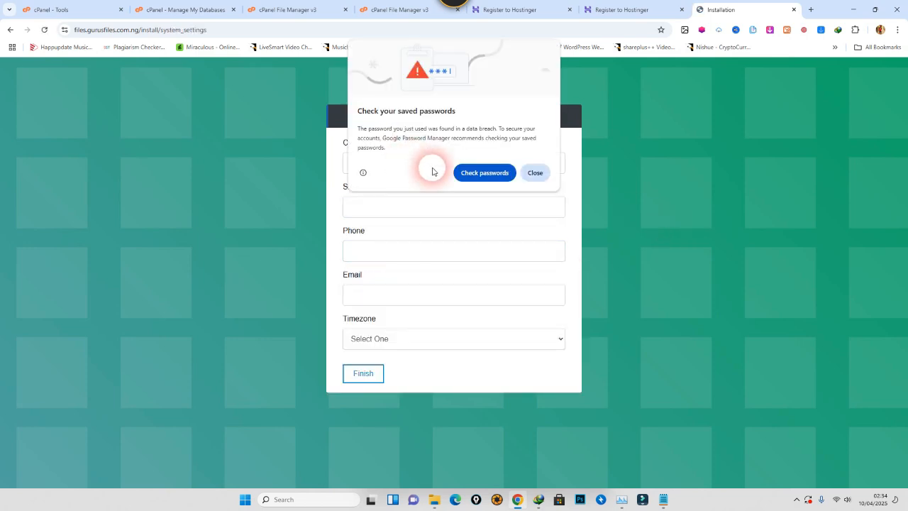
Dismiss the breach warning, autofill company Happlimited with phone and e-mail, and enter site title Bank
{"action": "left_click", "coordinate": [533, 174]}
{"action": "left_click", "coordinate": [450, 165]}
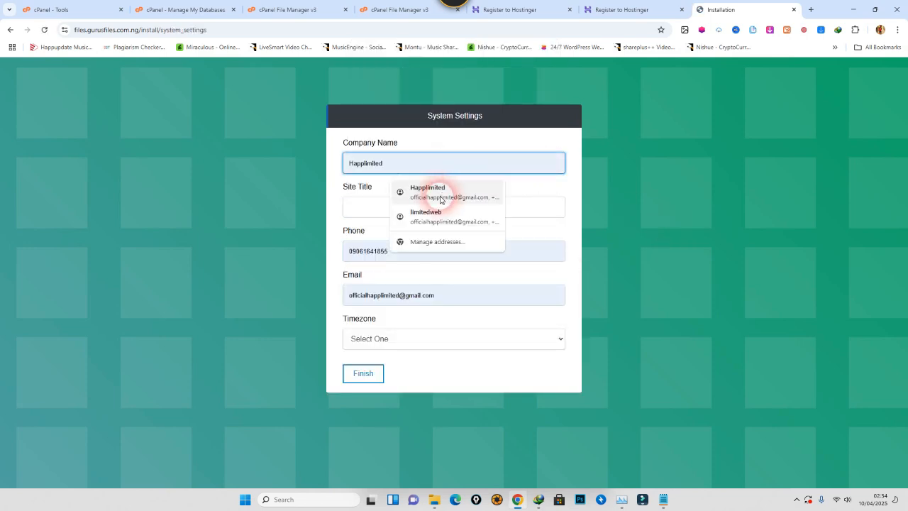
{"action": "left_click", "coordinate": [448, 188]}
{"action": "left_click", "coordinate": [419, 215]}
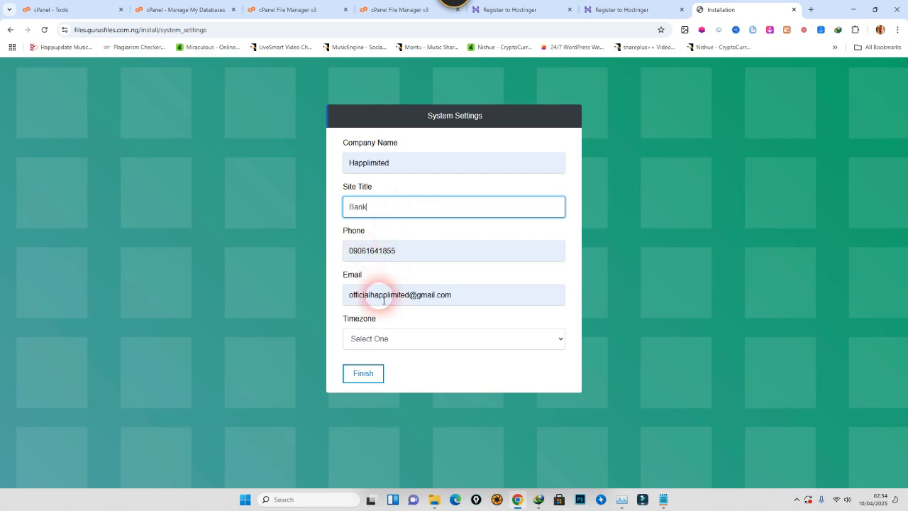
Choose timezone GMT +01:00 Africa/Lagos and finish the installation
{"action": "left_click", "coordinate": [397, 338]}
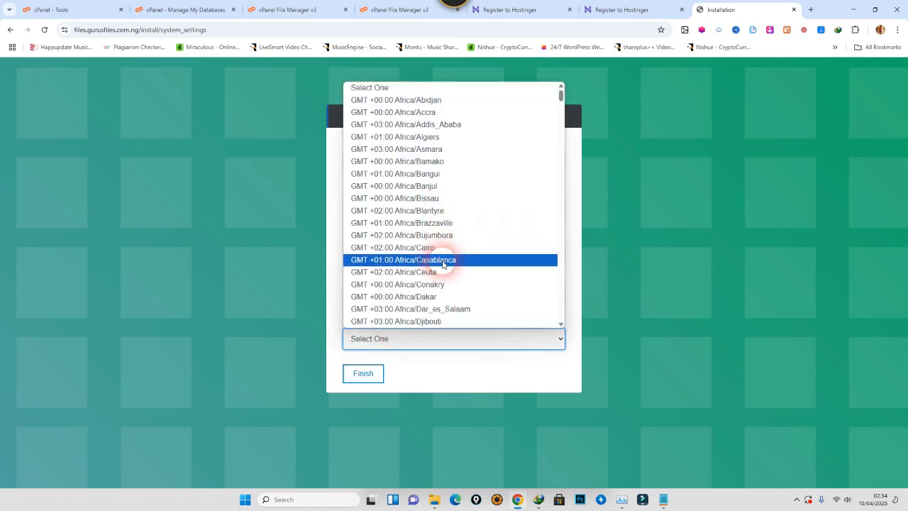
{"action": "scroll", "coordinate": [448, 194], "scroll_direction": "down", "scroll_amount": 5}
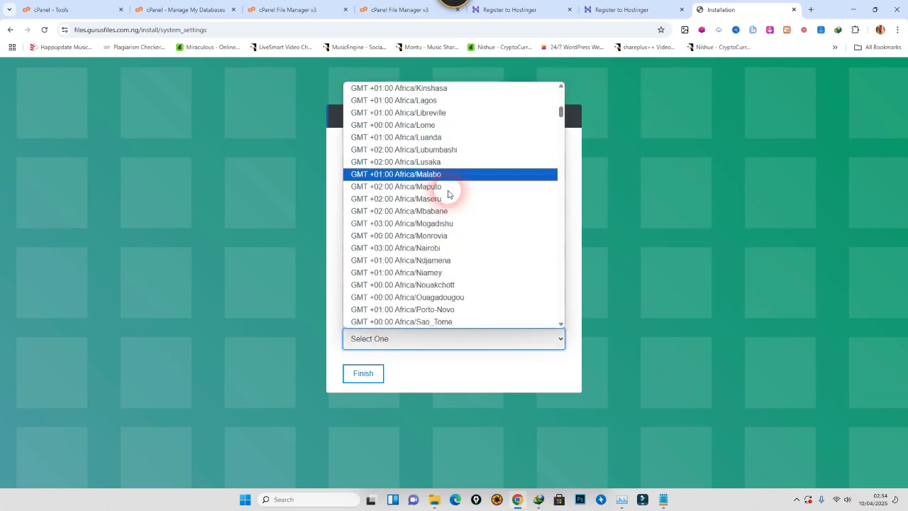
{"action": "left_click", "coordinate": [435, 91]}
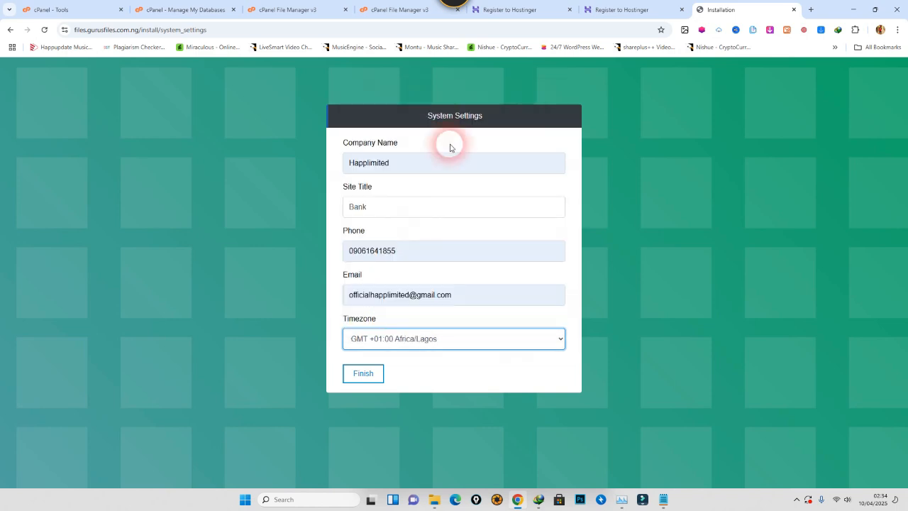
{"action": "left_click", "coordinate": [366, 374]}
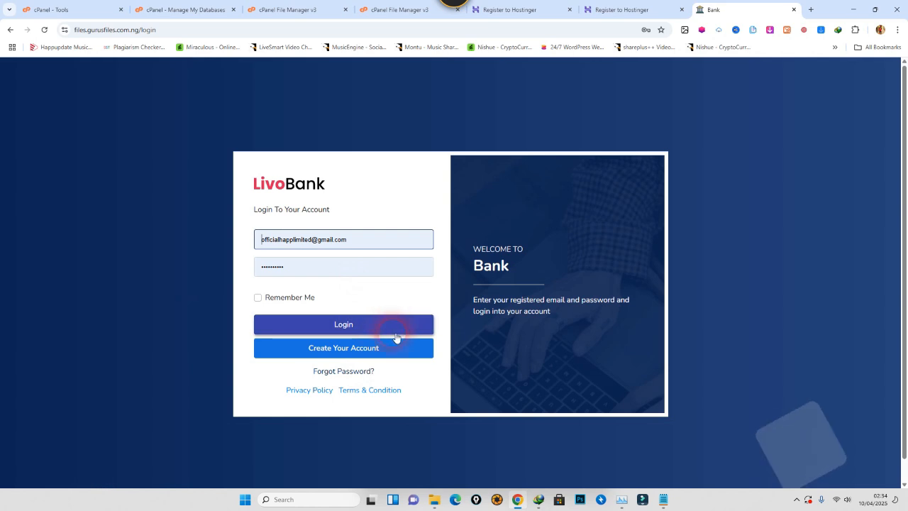
Tick Remember Me, then remove 'login' from the address to load the public Bank home page
{"action": "left_click", "coordinate": [258, 300]}
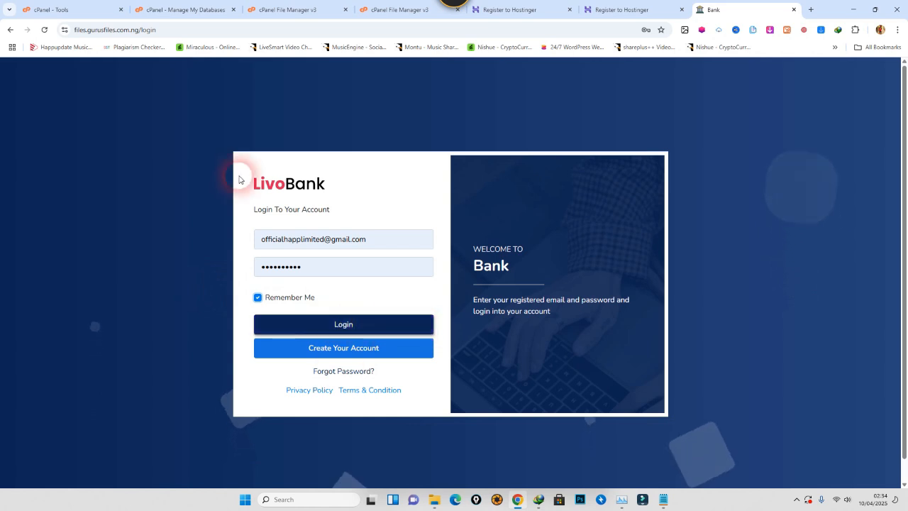
{"action": "left_click", "coordinate": [141, 30]}
{"action": "double_click", "coordinate": [196, 30]}
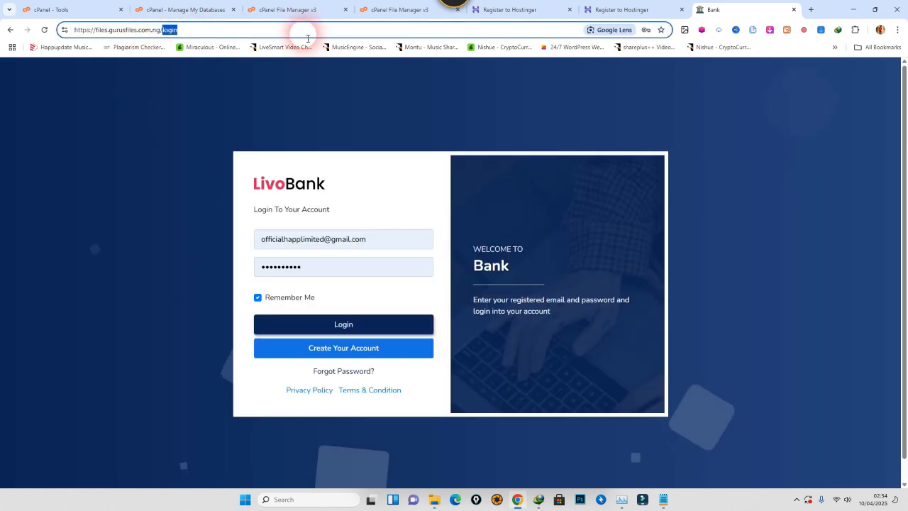
{"action": "key", "text": "BackSpace"}
{"action": "key", "text": "Return"}
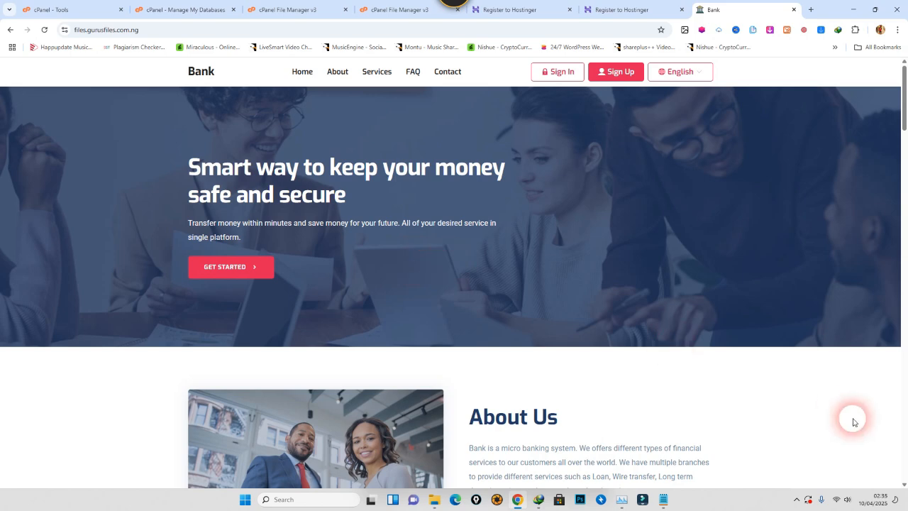
Scroll through the home page's services, deposit plans and loan packages, then jump back to the top
{"action": "scroll", "coordinate": [803, 418], "scroll_direction": "down", "scroll_amount": 3}
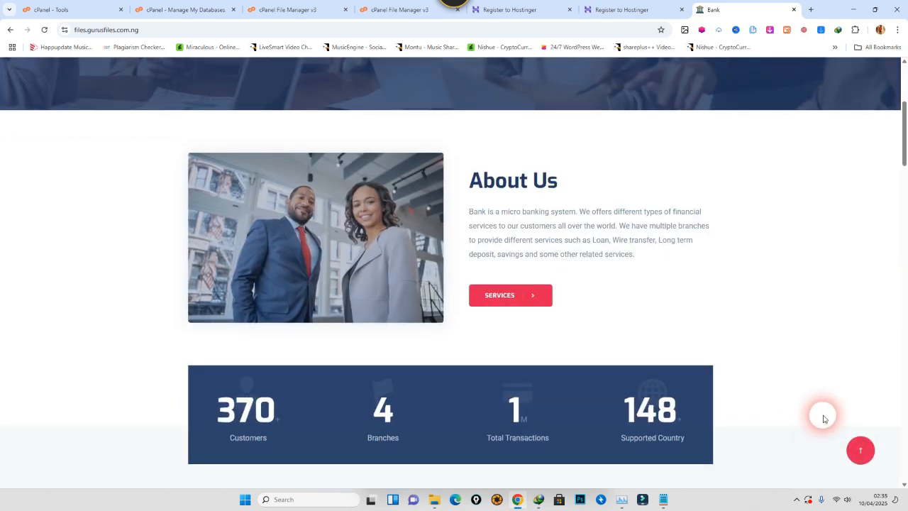
{"action": "scroll", "coordinate": [824, 419], "scroll_direction": "down", "scroll_amount": 3}
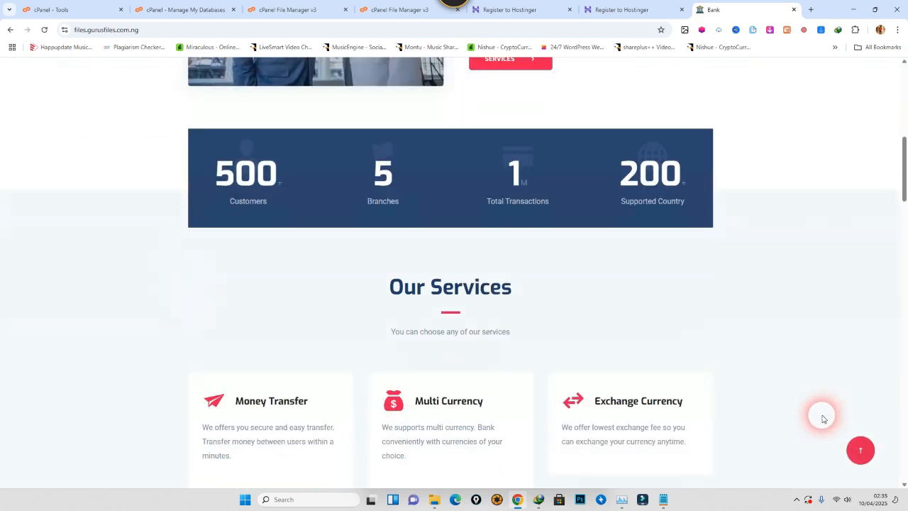
{"action": "scroll", "coordinate": [823, 418], "scroll_direction": "down", "scroll_amount": 3}
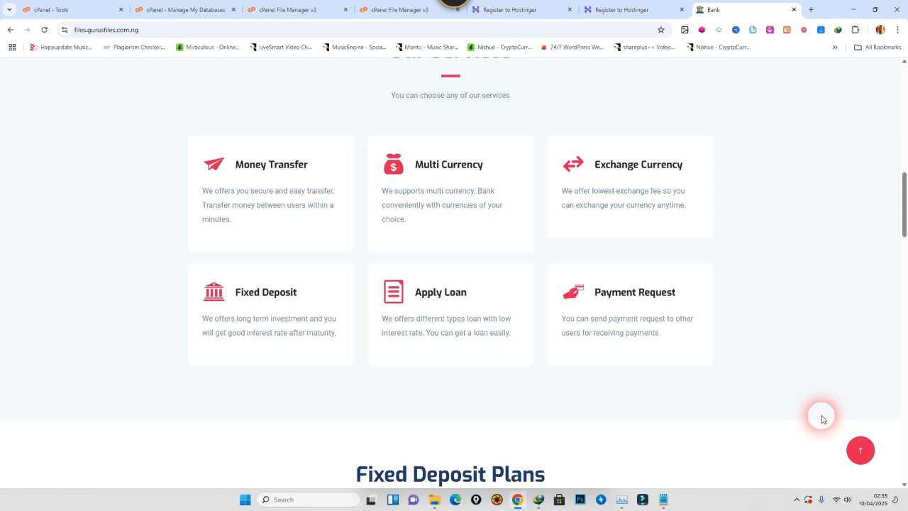
{"action": "scroll", "coordinate": [822, 419], "scroll_direction": "down", "scroll_amount": 5}
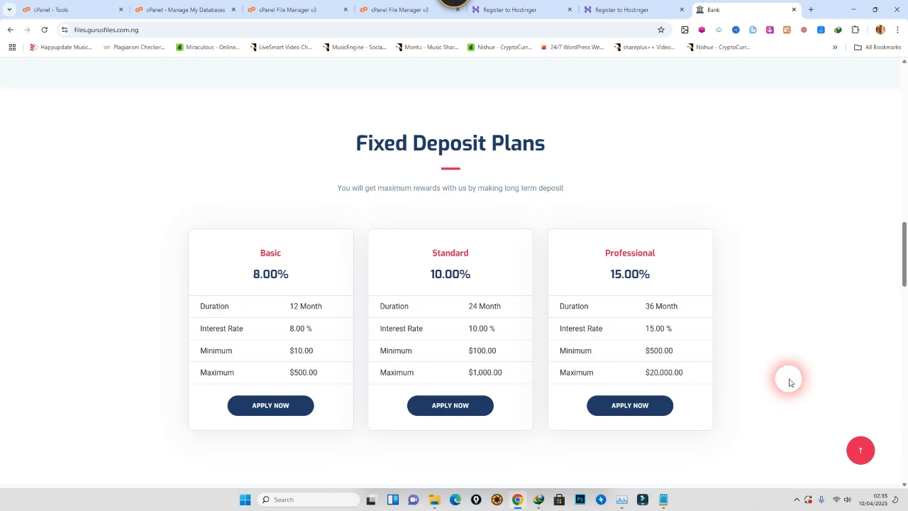
{"action": "scroll", "coordinate": [789, 379], "scroll_direction": "down", "scroll_amount": 5}
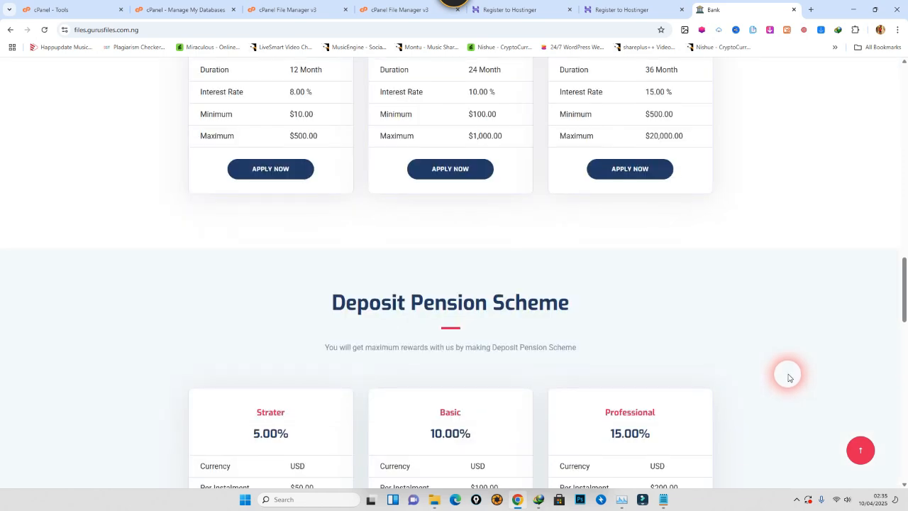
{"action": "scroll", "coordinate": [788, 378], "scroll_direction": "down", "scroll_amount": 2}
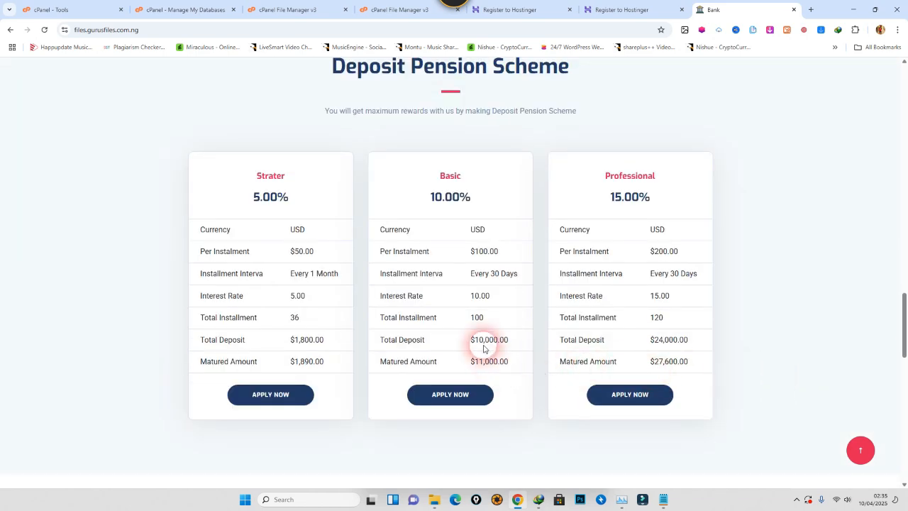
{"action": "scroll", "coordinate": [726, 330], "scroll_direction": "down", "scroll_amount": 1}
{"action": "scroll", "coordinate": [726, 330], "scroll_direction": "down", "scroll_amount": 4}
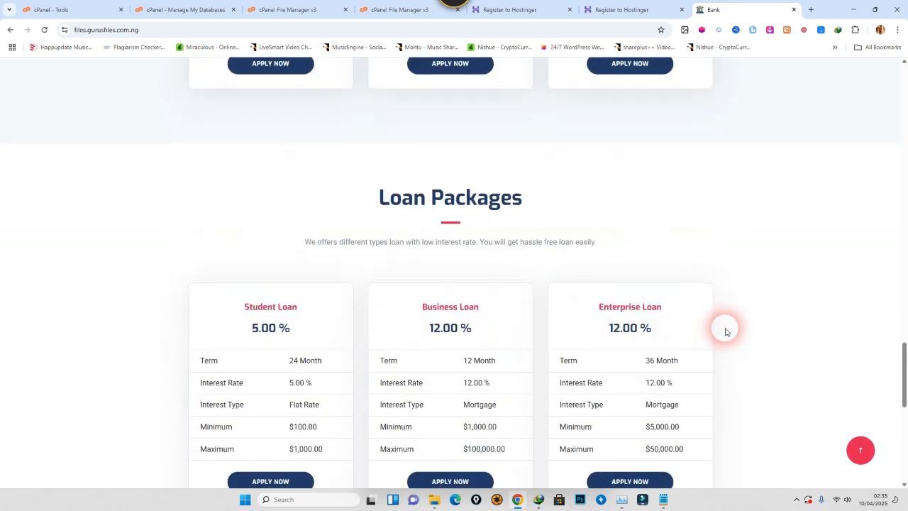
{"action": "scroll", "coordinate": [724, 329], "scroll_direction": "up", "scroll_amount": 4}
{"action": "scroll", "coordinate": [702, 346], "scroll_direction": "up", "scroll_amount": 5}
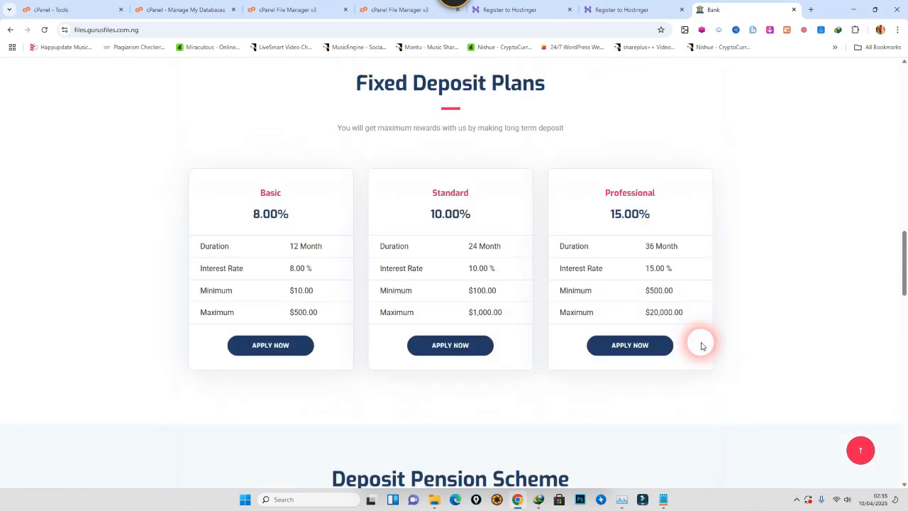
{"action": "scroll", "coordinate": [701, 345], "scroll_direction": "down", "scroll_amount": 15}
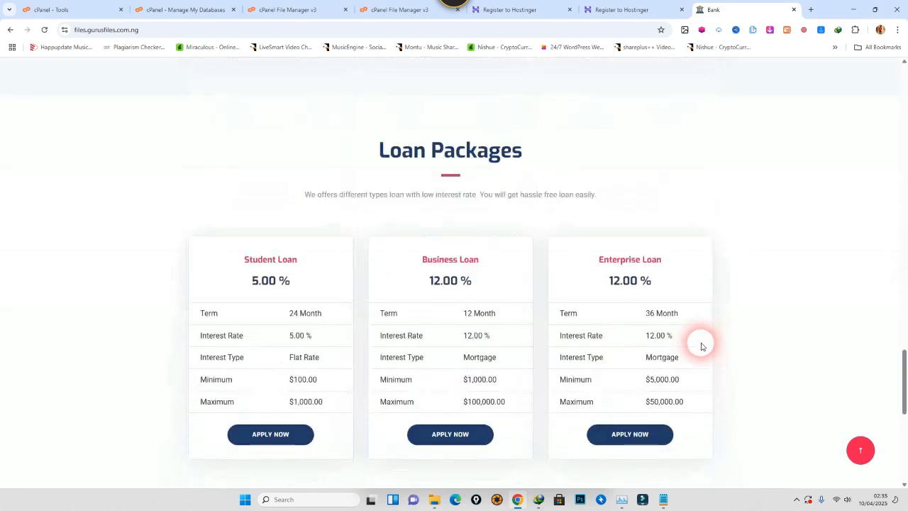
{"action": "left_click", "coordinate": [860, 450]}
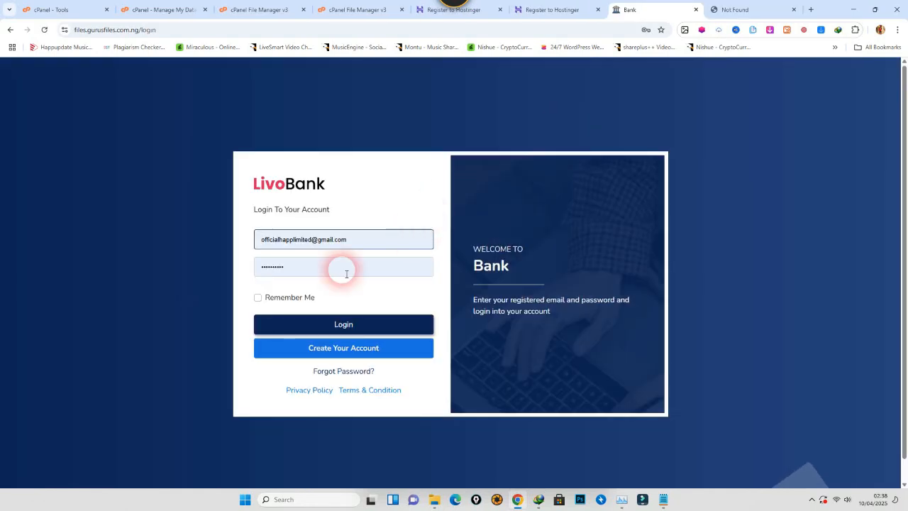
Log in as admin with Remember Me, close the Not Found tab, and dismiss the password breach warning
{"action": "left_click", "coordinate": [258, 297]}
{"action": "left_click", "coordinate": [365, 327]}
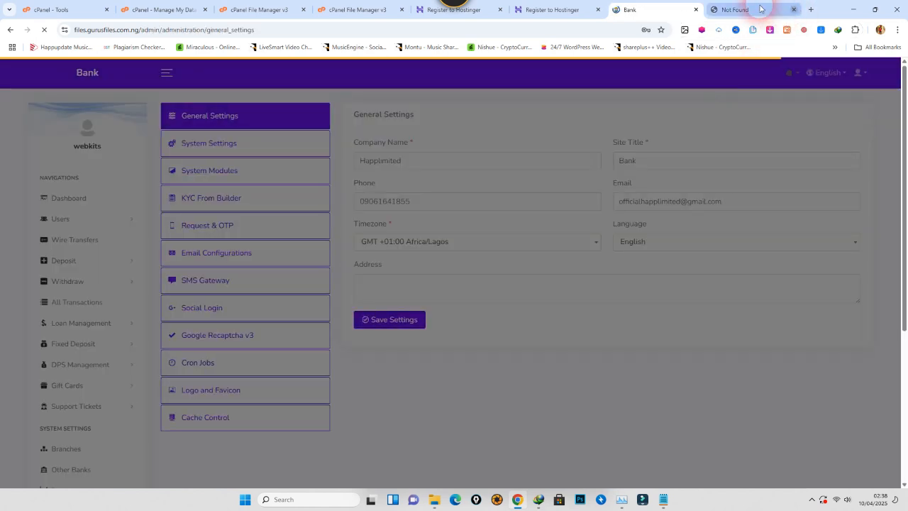
{"action": "left_click", "coordinate": [784, 11]}
{"action": "left_click", "coordinate": [790, 11]}
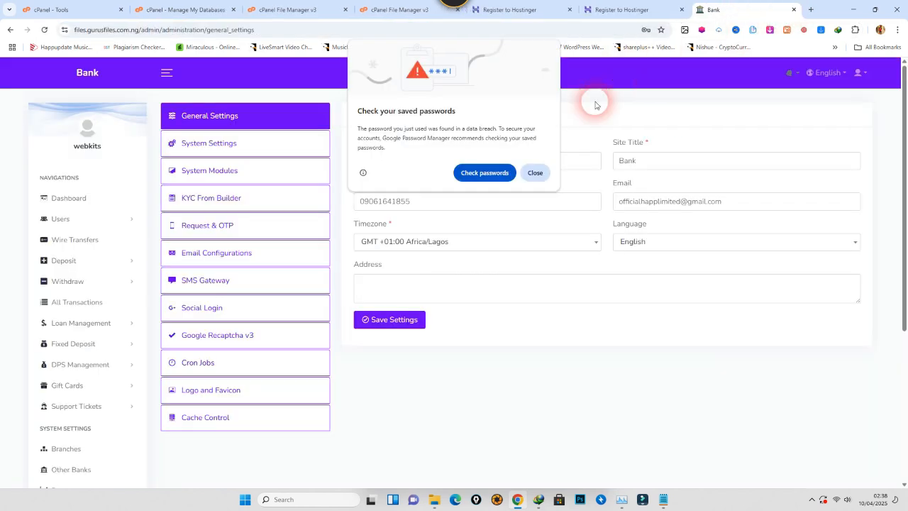
{"action": "left_click", "coordinate": [533, 173]}
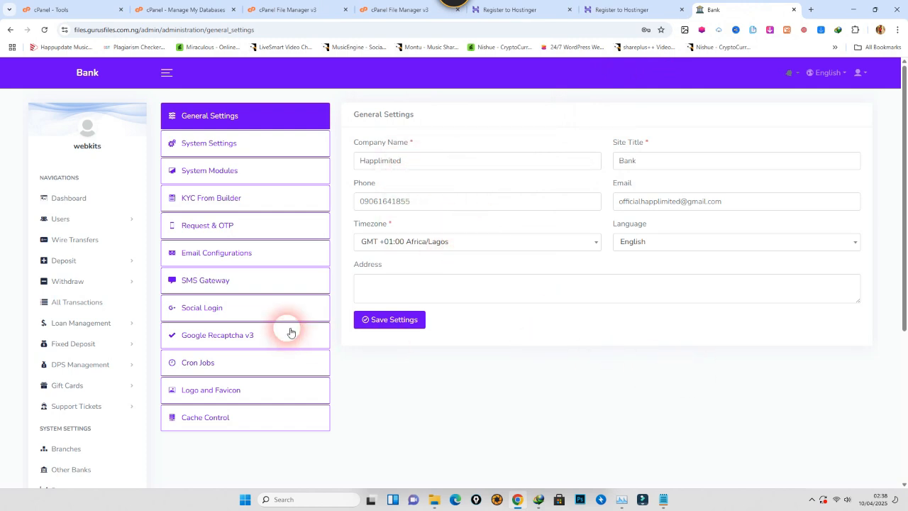
Set Website to Disable on the System Settings tab and save the settings
{"action": "left_click", "coordinate": [225, 150]}
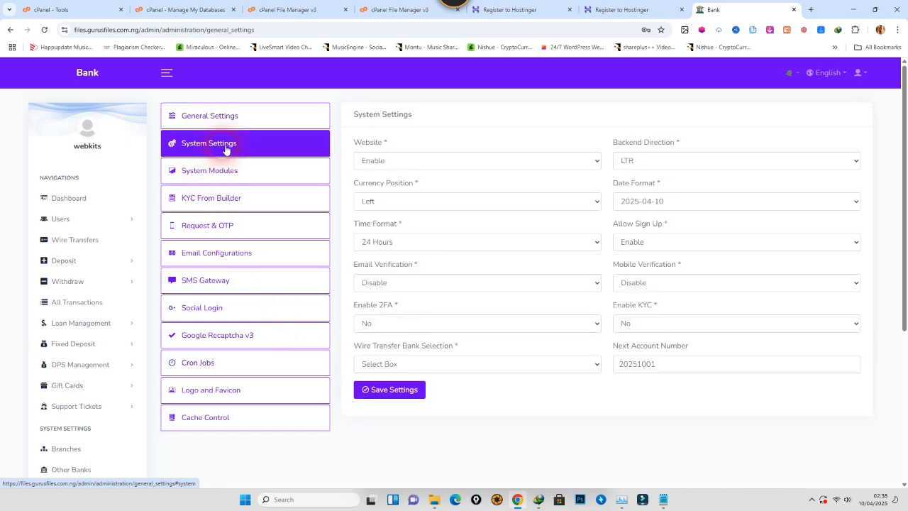
{"action": "left_click", "coordinate": [377, 163]}
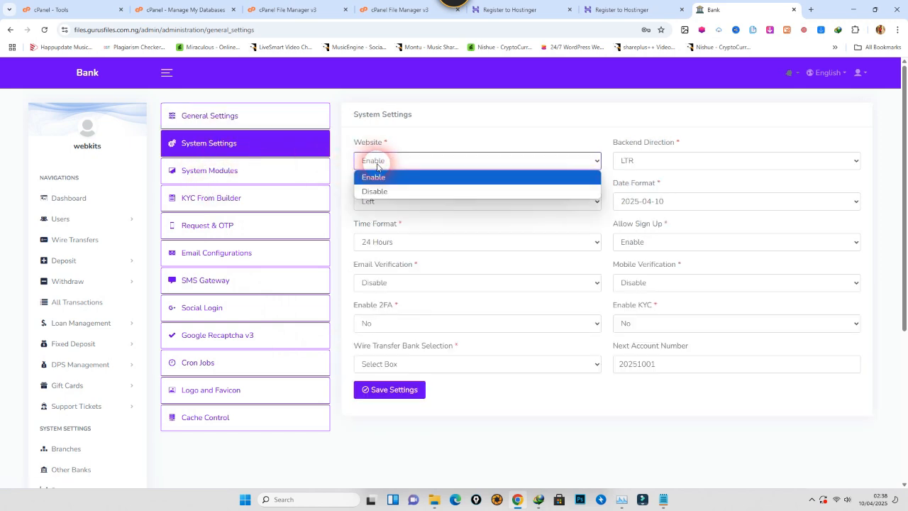
{"action": "left_click", "coordinate": [377, 166]}
{"action": "left_click", "coordinate": [377, 166]}
{"action": "left_click", "coordinate": [377, 166]}
{"action": "left_click", "coordinate": [377, 167]}
{"action": "left_click", "coordinate": [374, 191]}
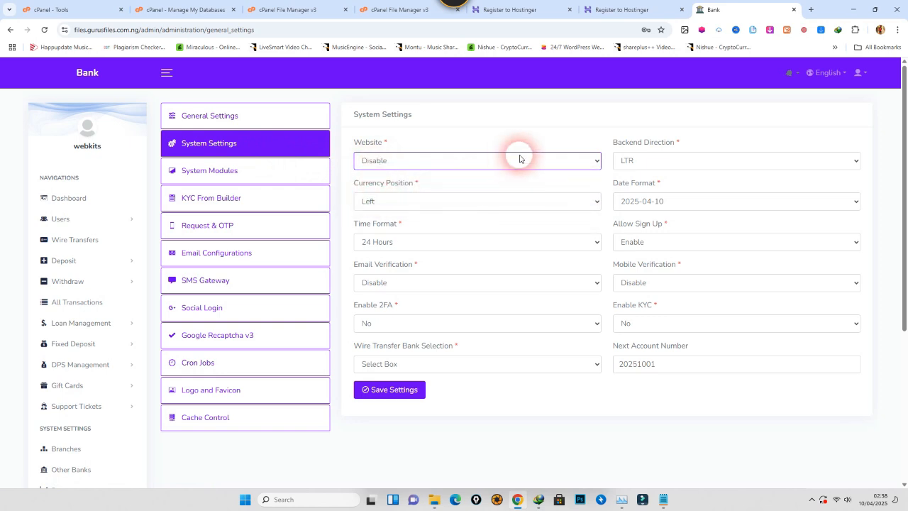
{"action": "left_click", "coordinate": [387, 389]}
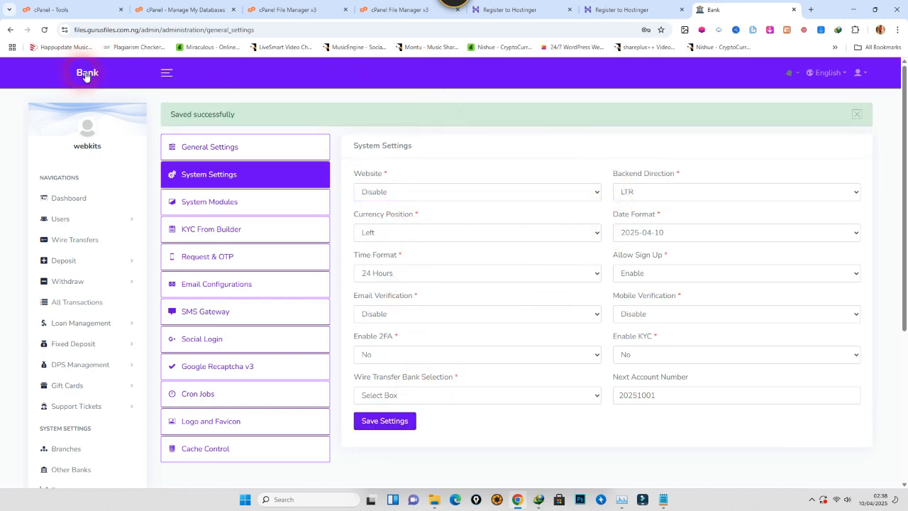
Open the dashboard in a new tab, reload the site root address, and log out via the account menu
{"action": "right_click", "coordinate": [84, 74]}
{"action": "left_click", "coordinate": [108, 85]}
{"action": "left_click", "coordinate": [734, 9]}
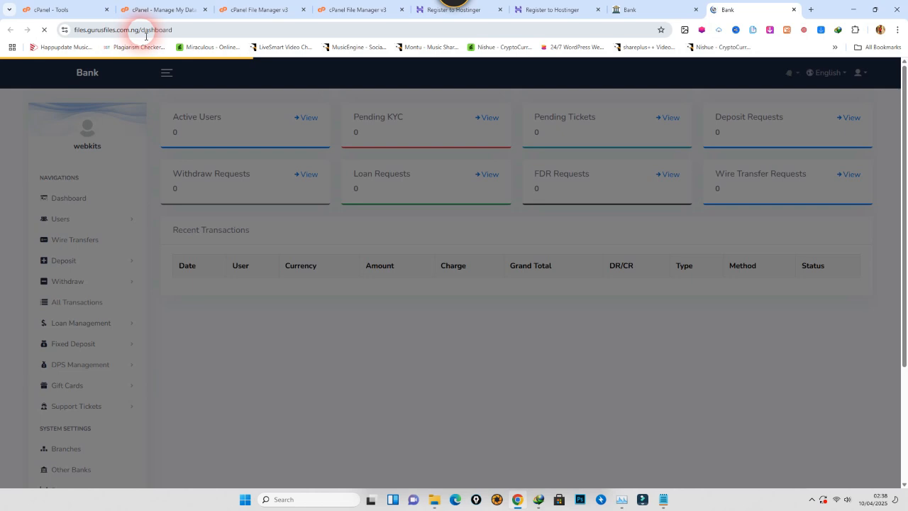
{"action": "left_click_drag", "start_coordinate": [140, 29], "coordinate": [345, 28]}
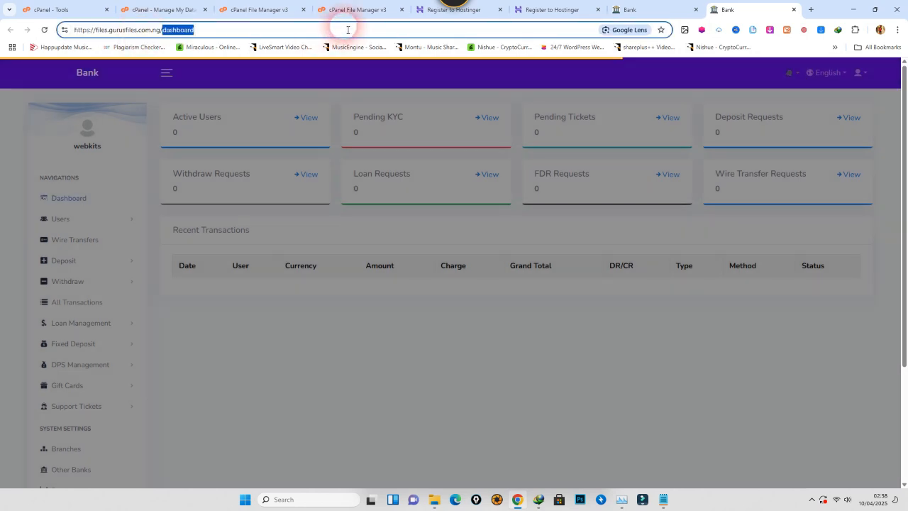
{"action": "key", "text": "BackSpace"}
{"action": "key", "text": "Return"}
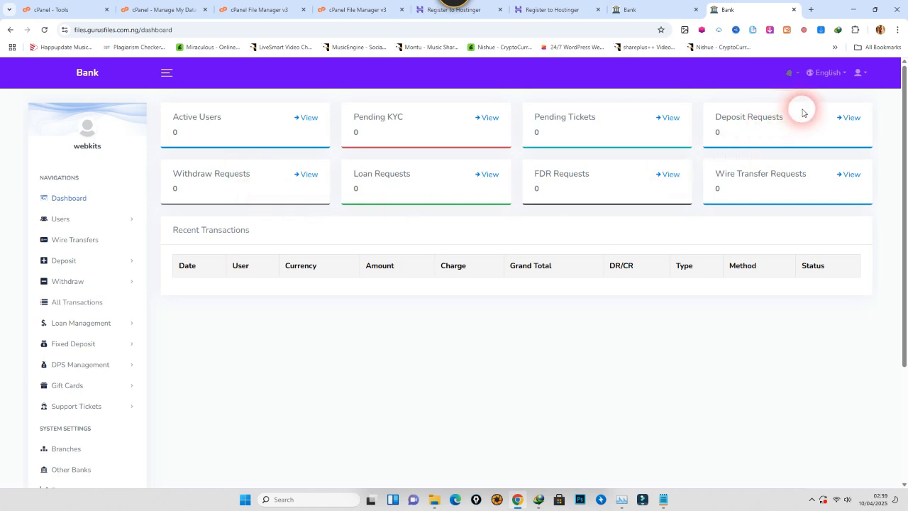
{"action": "left_click", "coordinate": [868, 76]}
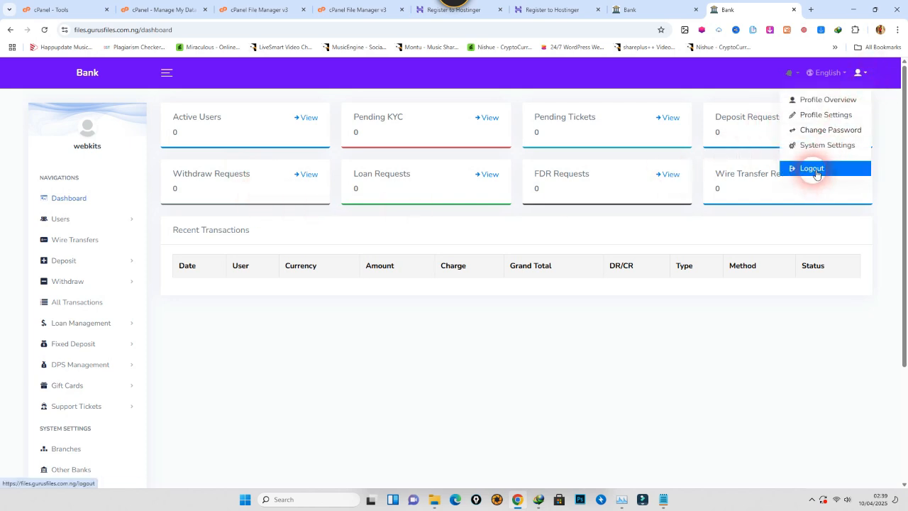
{"action": "left_click", "coordinate": [813, 170]}
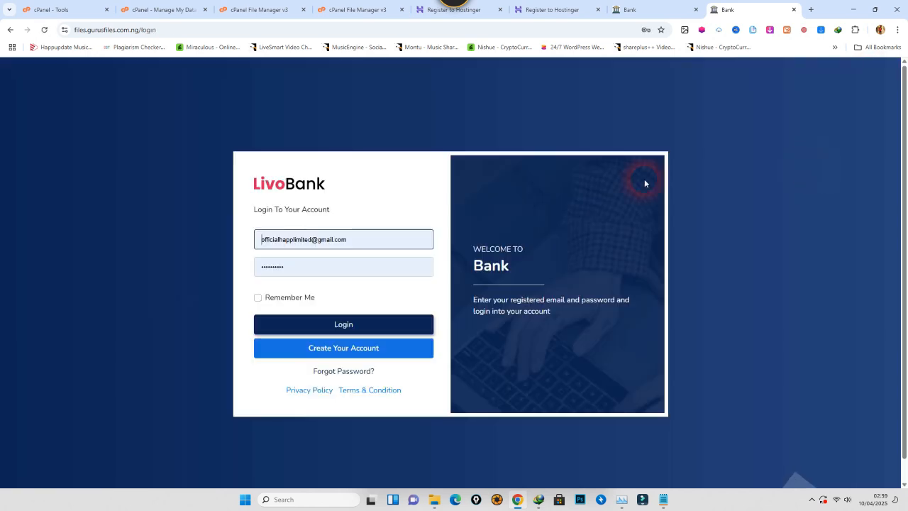
Drop 'login' from the site address, sign in as admin with Remember Me ticked, and dismiss Chrome's password warning
{"action": "left_click_drag", "start_coordinate": [143, 29], "coordinate": [281, 25]}
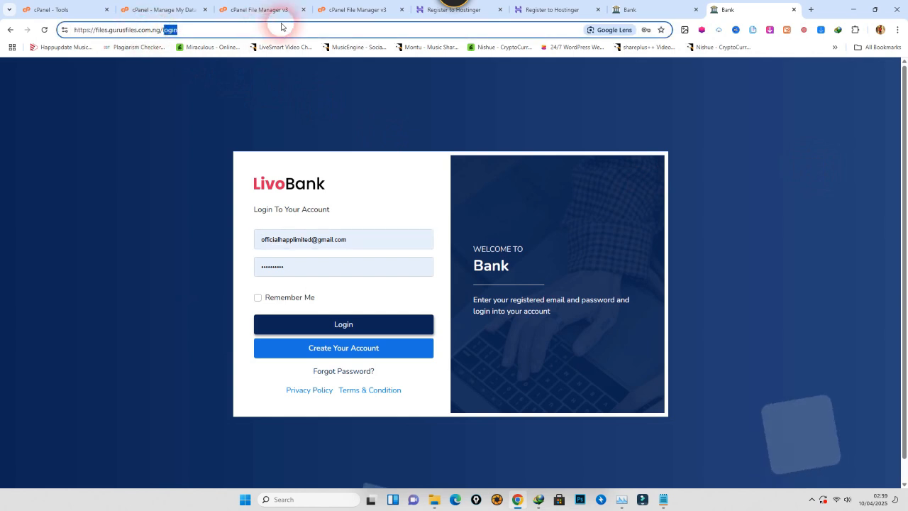
{"action": "key", "text": "BackSpace"}
{"action": "key", "text": "Return"}
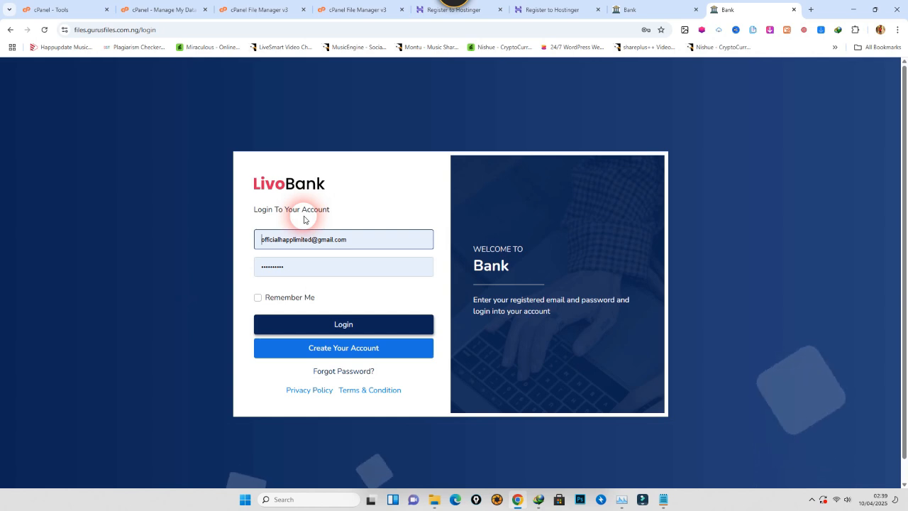
{"action": "left_click", "coordinate": [258, 298]}
{"action": "left_click", "coordinate": [342, 324]}
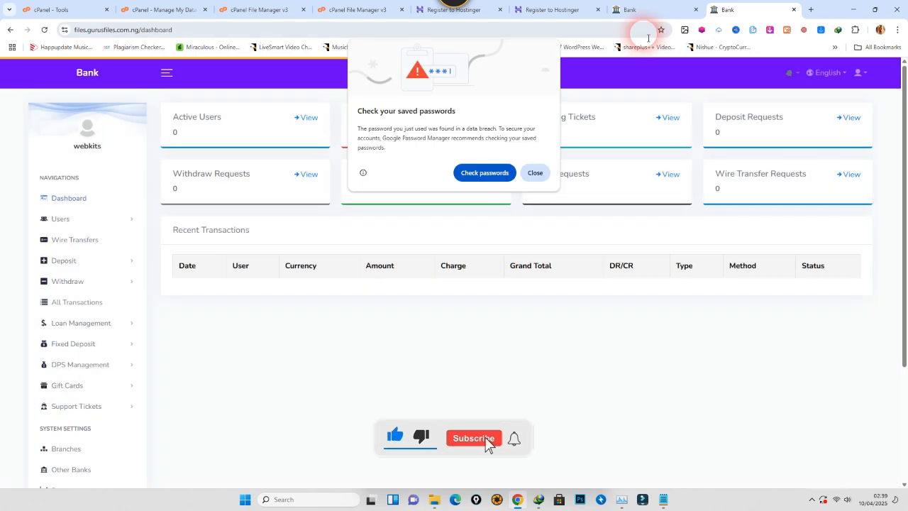
{"action": "left_click", "coordinate": [535, 172]}
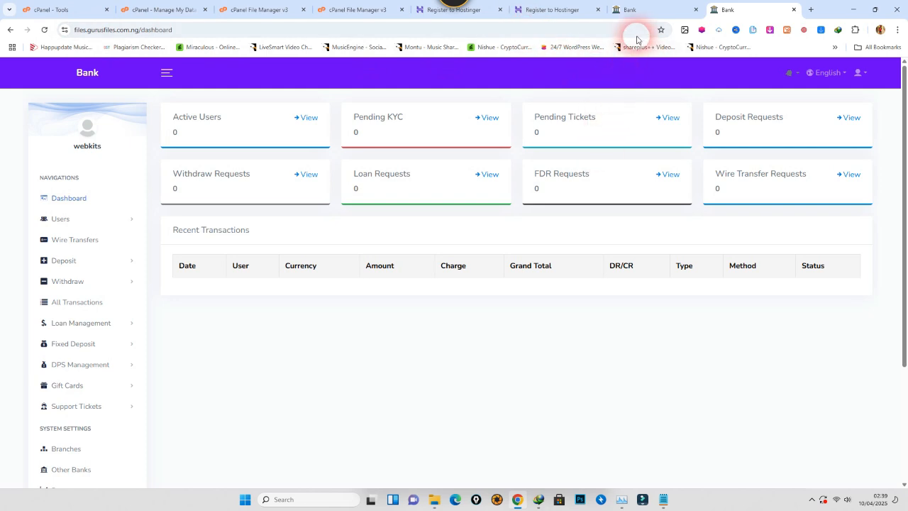
On the other Bank tab, set Website to Enable in System Settings and save
{"action": "left_click", "coordinate": [638, 10]}
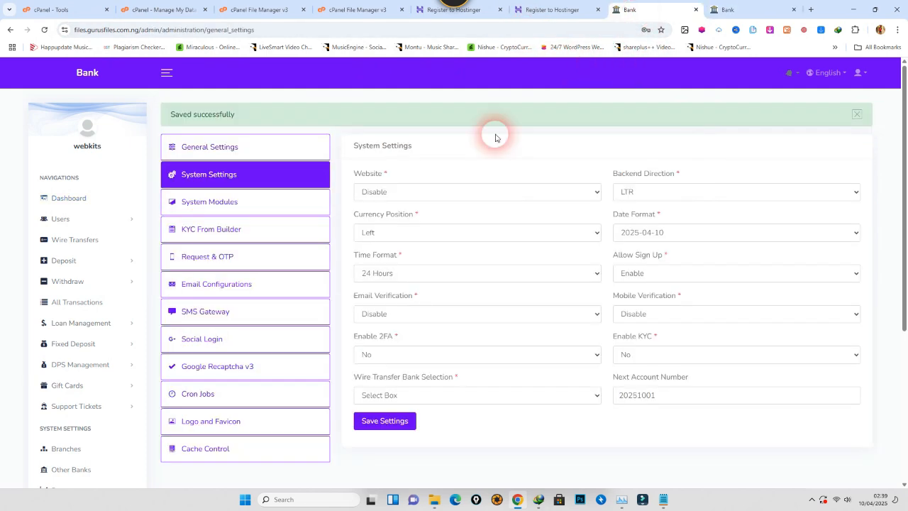
{"action": "left_click", "coordinate": [411, 192]}
{"action": "left_click", "coordinate": [398, 214]}
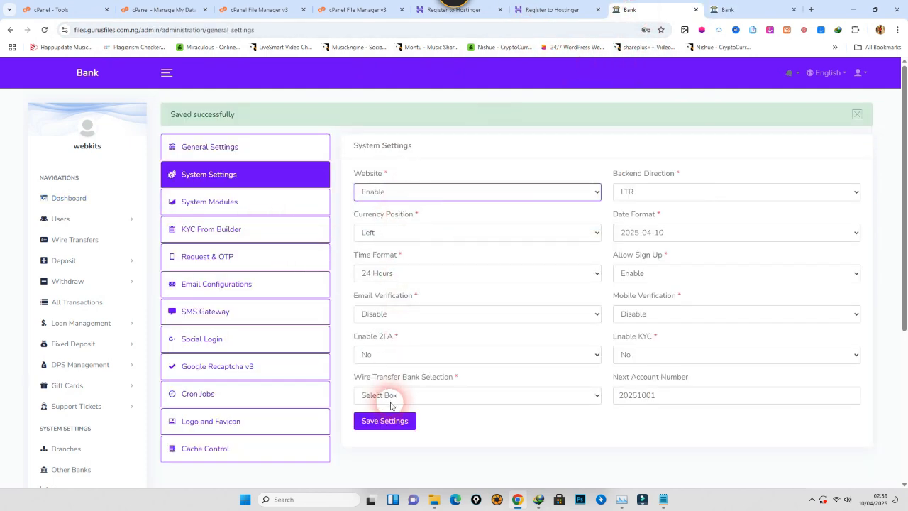
{"action": "left_click", "coordinate": [384, 421]}
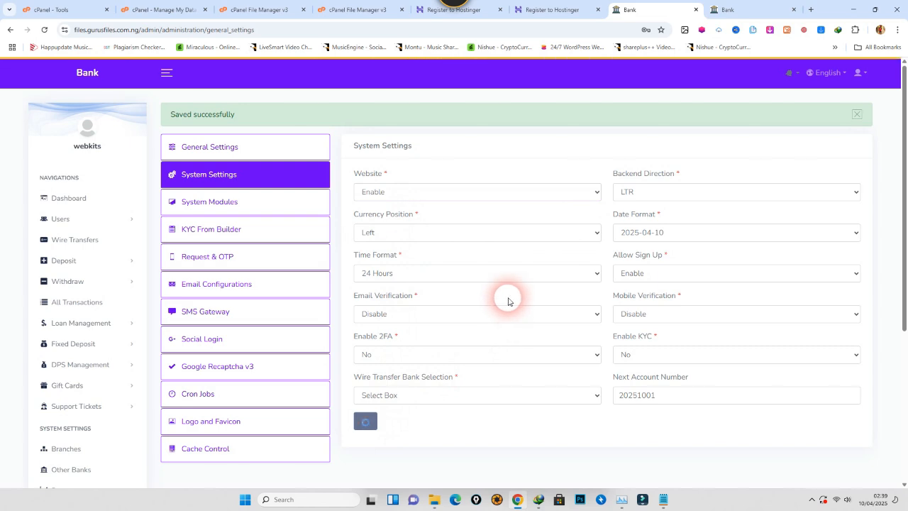
Keep currency position Left, set Time Format to 12 Hours, and leave email verification and 2FA disabled
{"action": "left_click", "coordinate": [430, 232]}
{"action": "left_click", "coordinate": [389, 263]}
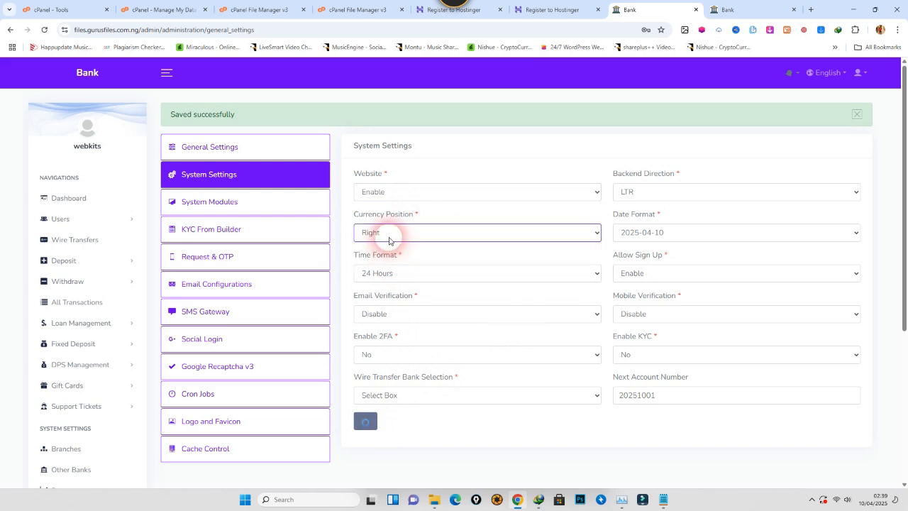
{"action": "left_click", "coordinate": [386, 233]}
{"action": "left_click", "coordinate": [390, 248]}
{"action": "left_click", "coordinate": [398, 273]}
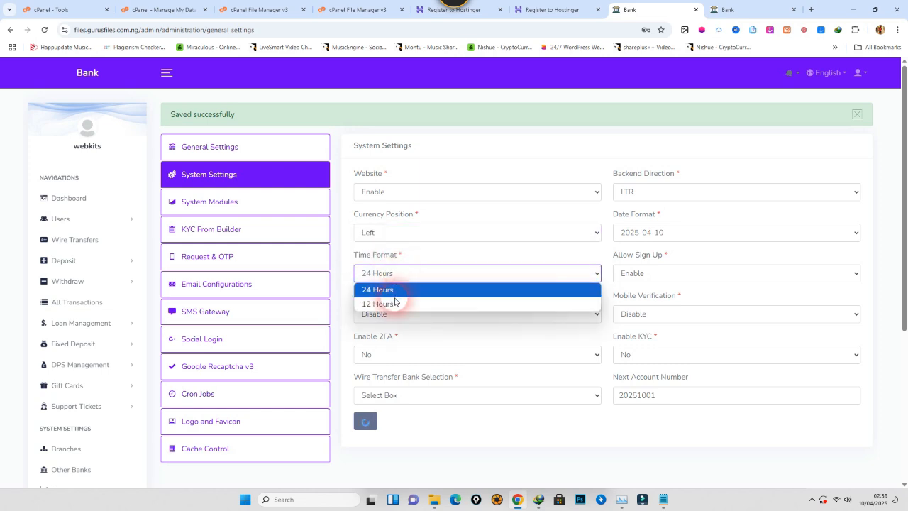
{"action": "left_click", "coordinate": [391, 304]}
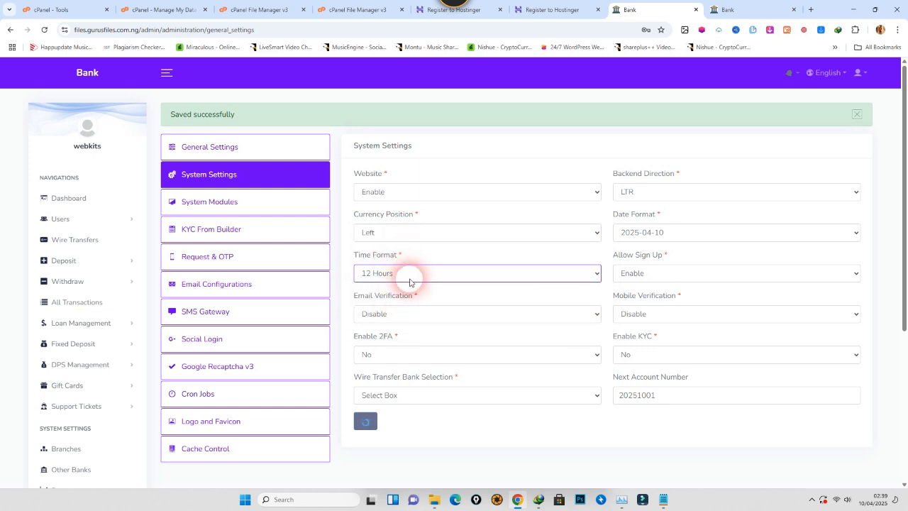
{"action": "left_click", "coordinate": [410, 316]}
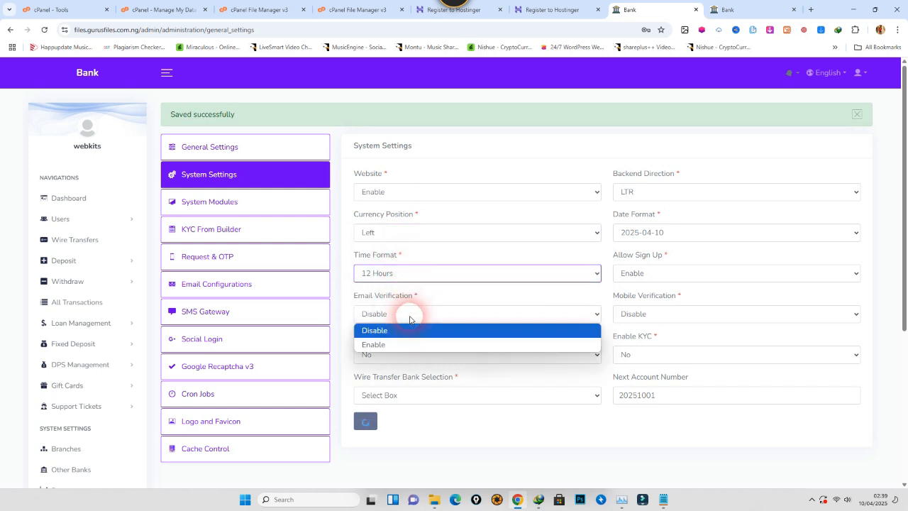
{"action": "left_click", "coordinate": [426, 352]}
{"action": "left_click", "coordinate": [431, 354]}
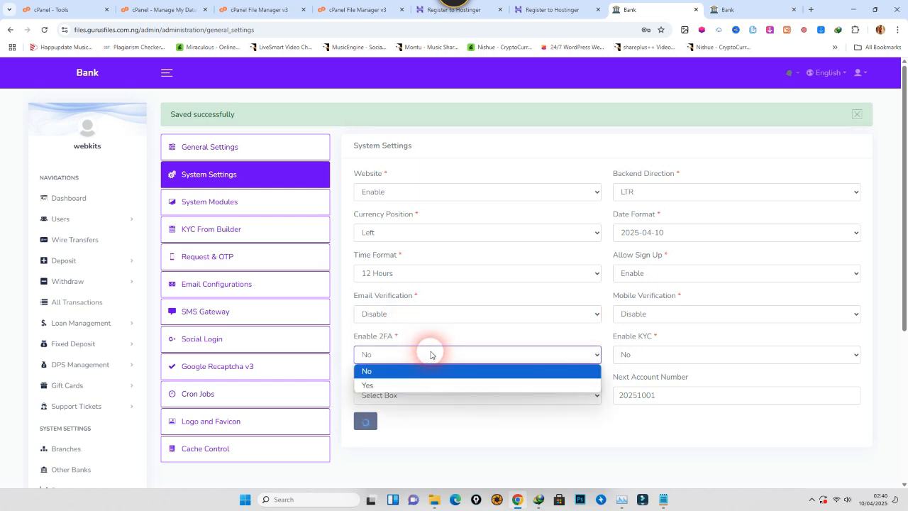
{"action": "left_click", "coordinate": [432, 344]}
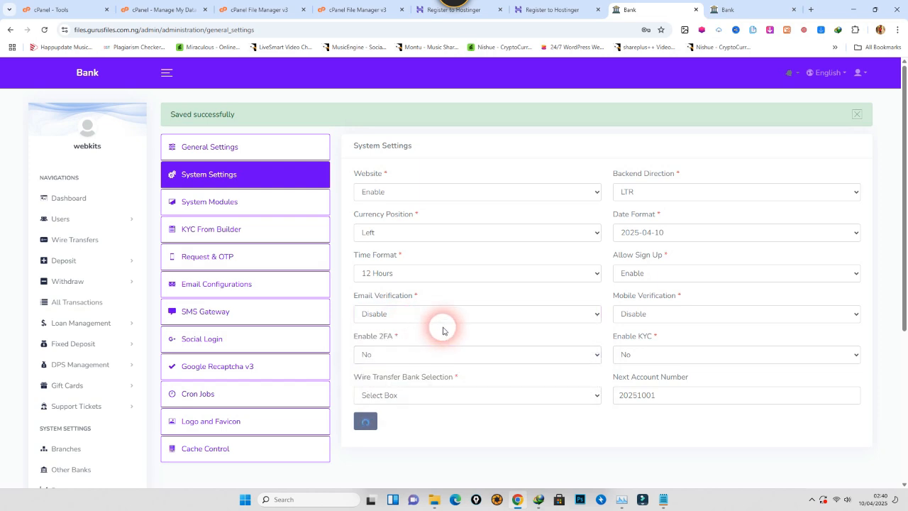
{"action": "left_click", "coordinate": [441, 396]}
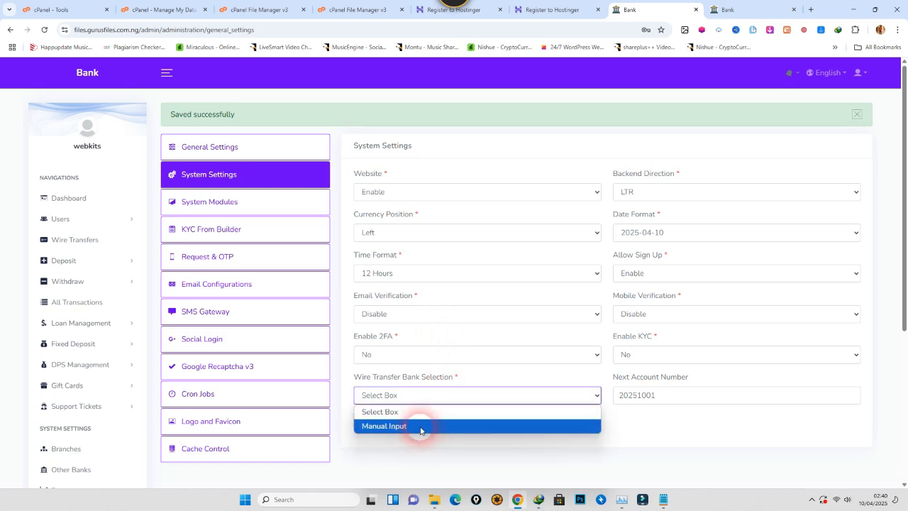
{"action": "left_click", "coordinate": [686, 441]}
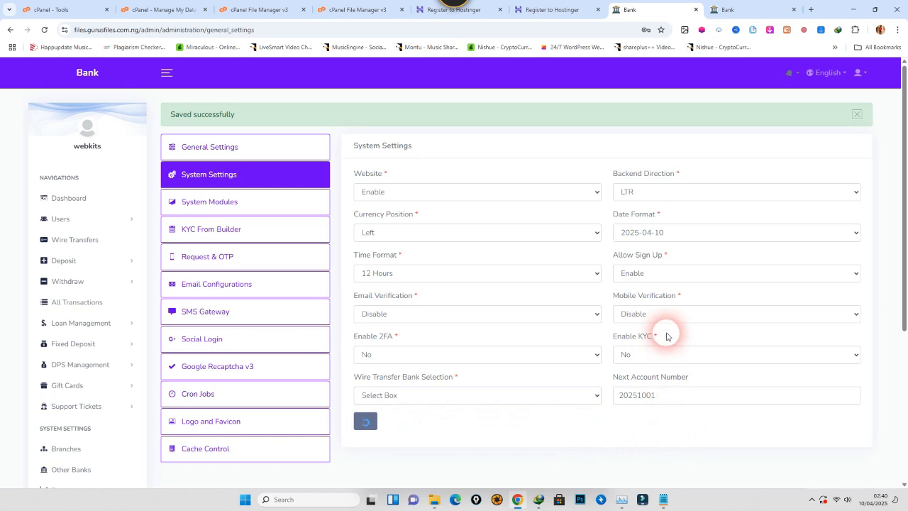
Keep backend direction LTR, date format, sign-up and mobile verification unchanged, and turn KYC on
{"action": "left_click", "coordinate": [662, 193]}
{"action": "left_click", "coordinate": [662, 193]}
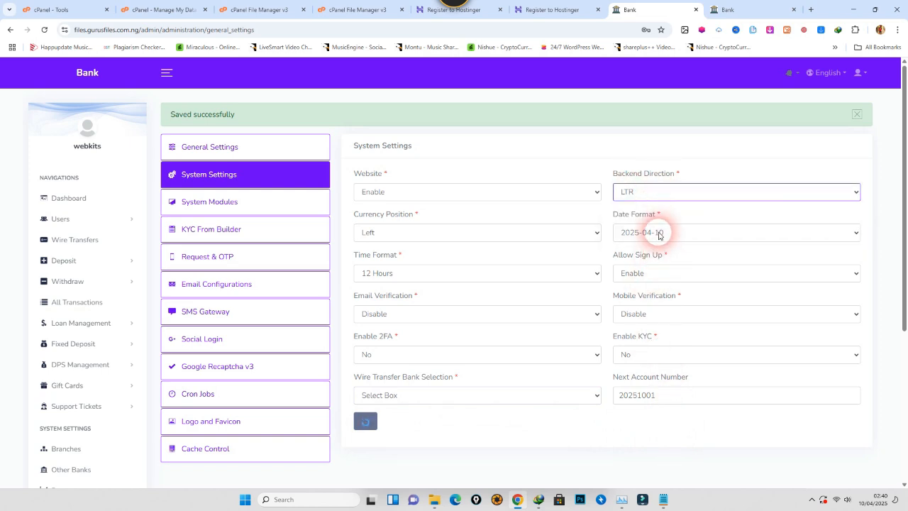
{"action": "left_click", "coordinate": [695, 233]}
{"action": "left_click", "coordinate": [697, 235]}
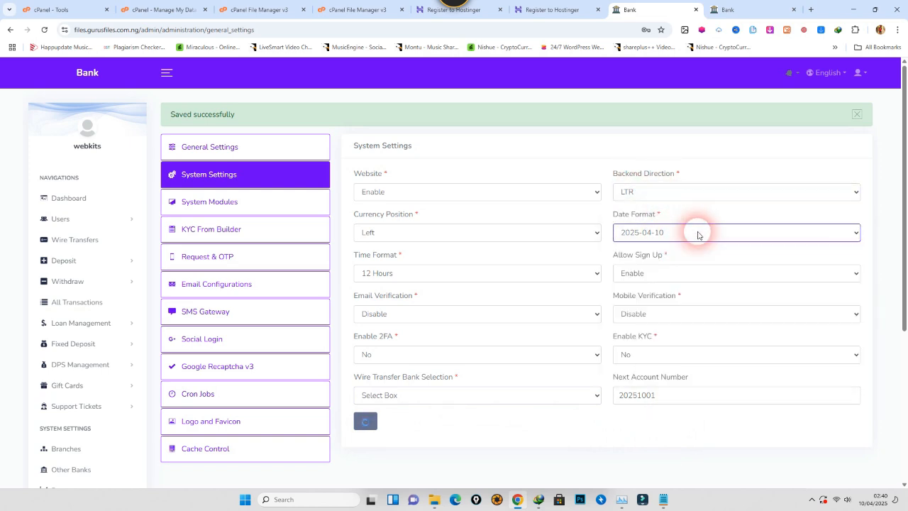
{"action": "left_click", "coordinate": [690, 273]}
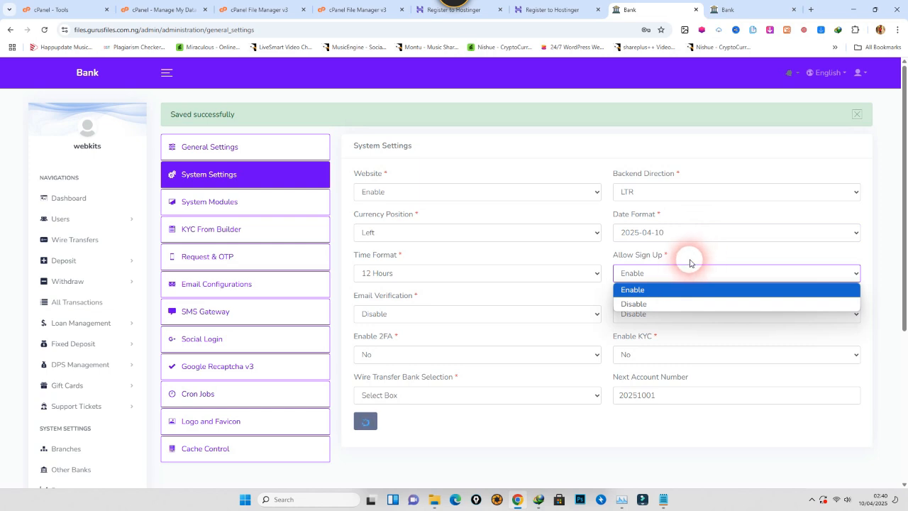
{"action": "left_click", "coordinate": [688, 257]}
{"action": "left_click", "coordinate": [678, 314]}
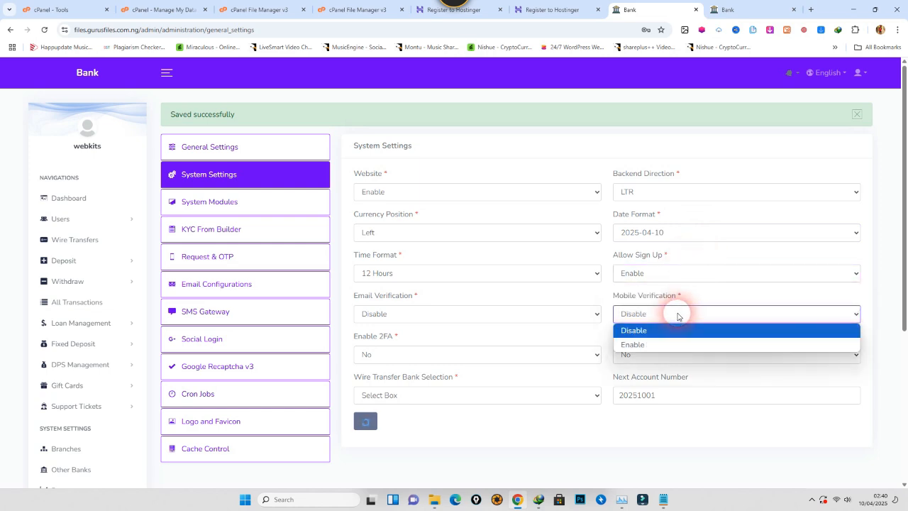
{"action": "left_click", "coordinate": [726, 289]}
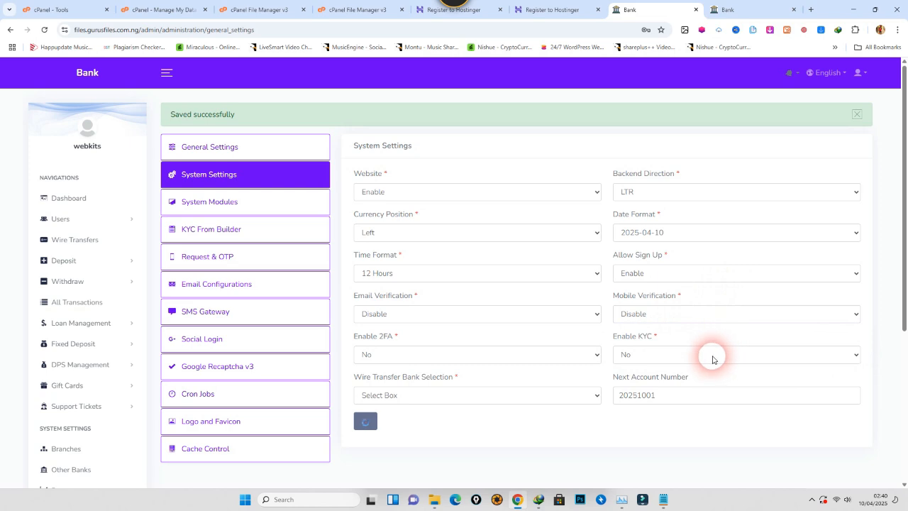
{"action": "left_click", "coordinate": [712, 357]}
{"action": "left_click", "coordinate": [661, 386]}
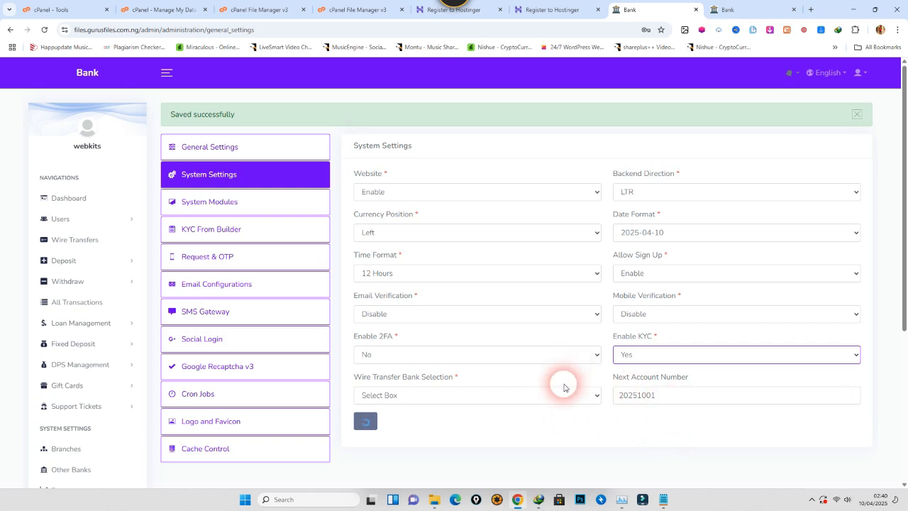
Start replacing the Next Account Number value, typing 2
{"action": "left_click", "coordinate": [677, 396]}
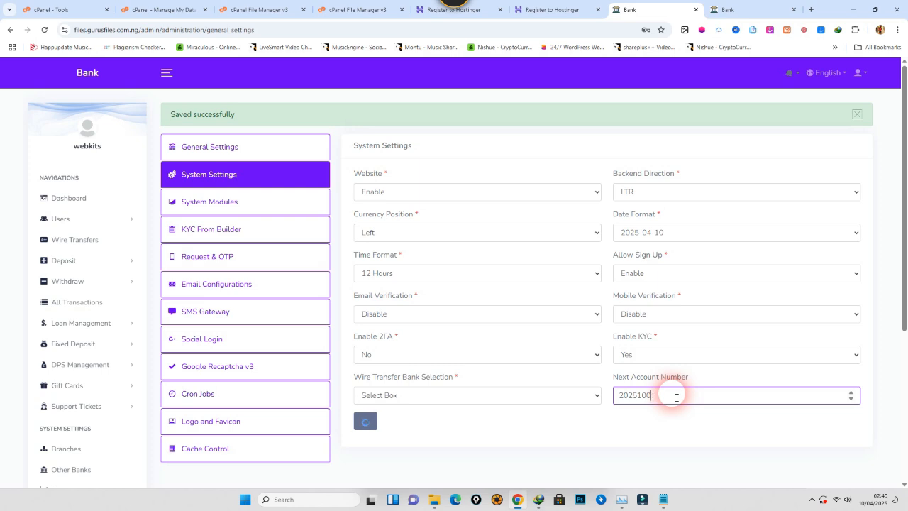
{"action": "key", "text": "ctrl+a"}
{"action": "type", "text": "2"}
Reload System Settings, set Enable KYC to Yes, and save
{"action": "left_click", "coordinate": [44, 30]}
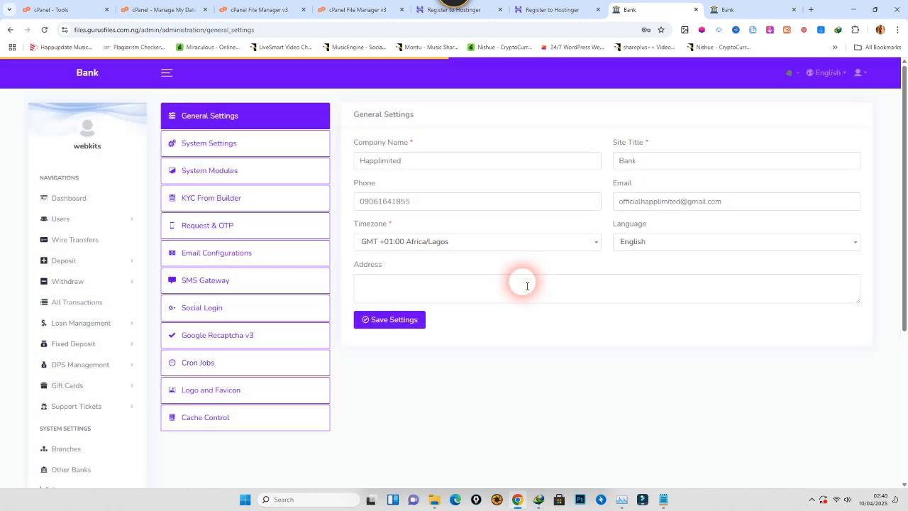
{"action": "left_click", "coordinate": [225, 148]}
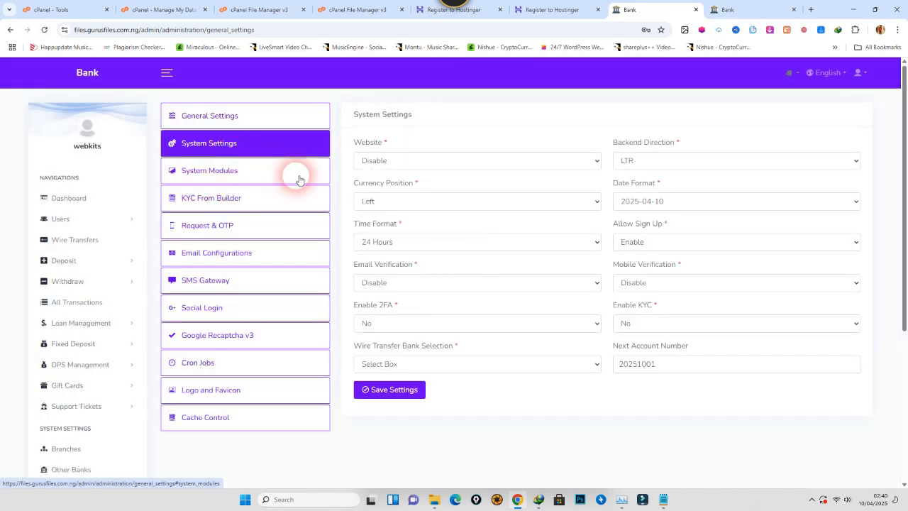
{"action": "left_click", "coordinate": [667, 323]}
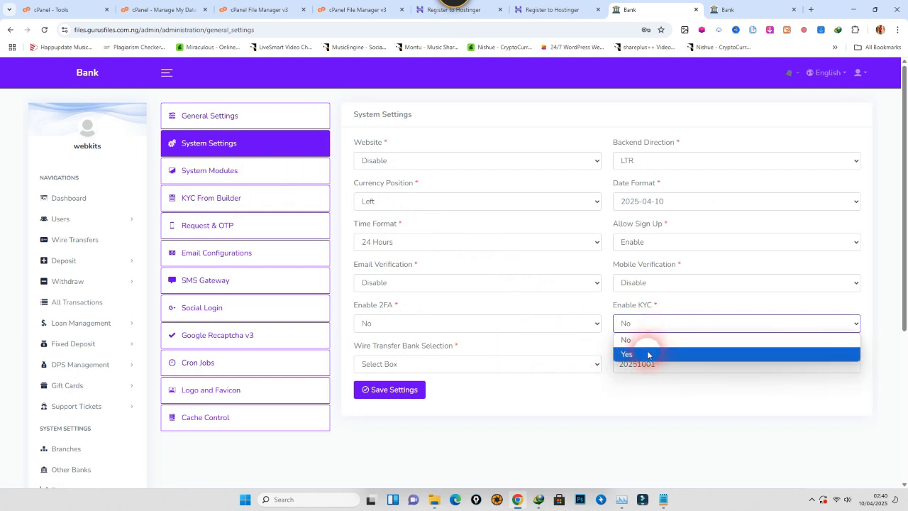
{"action": "left_click", "coordinate": [648, 355]}
{"action": "left_click", "coordinate": [378, 389]}
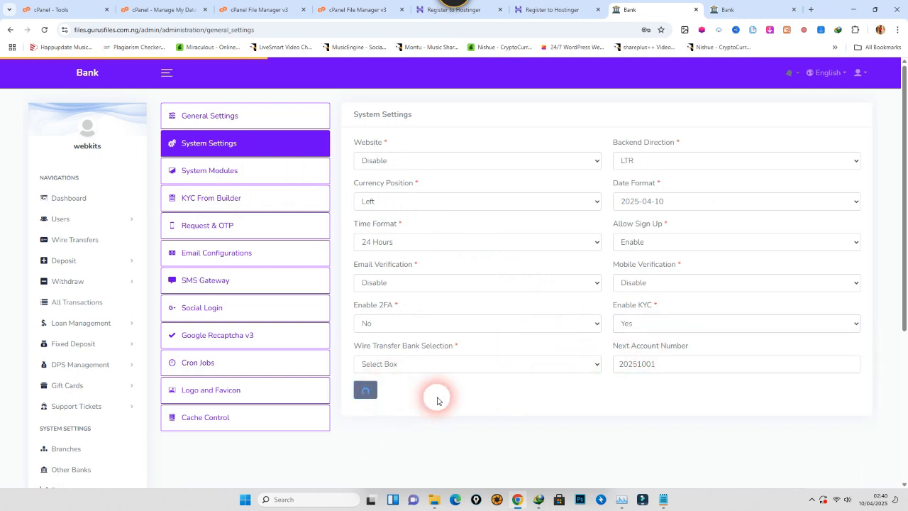
Change Next Account Number to 20251001 by deleting its trailing digit
{"action": "left_click", "coordinate": [663, 404]}
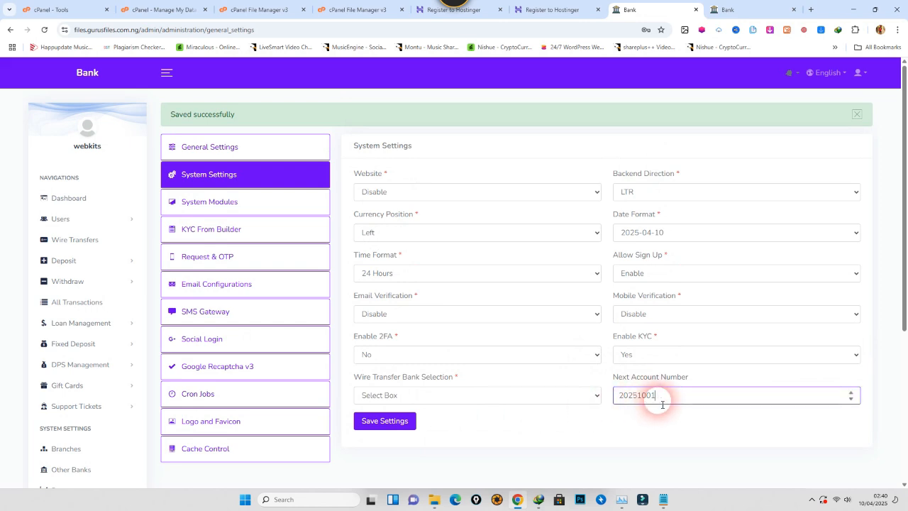
{"action": "double_click", "coordinate": [663, 404]}
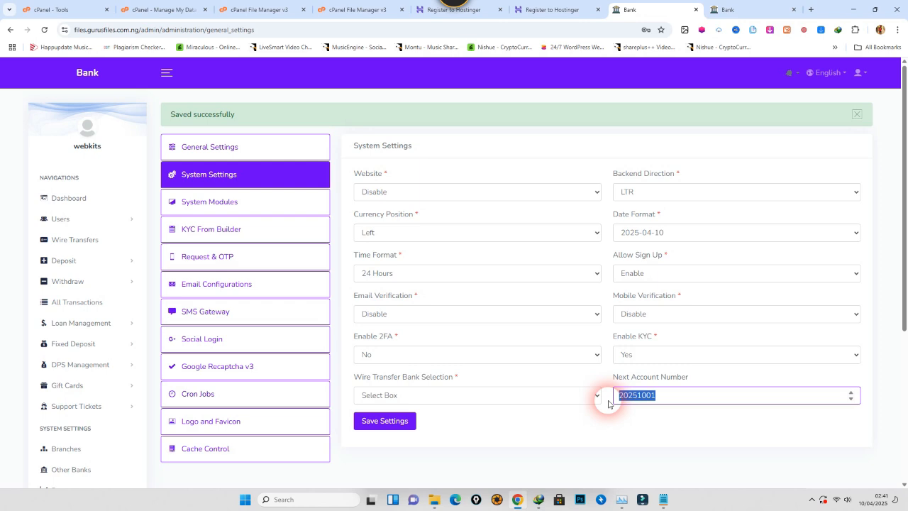
{"action": "left_click", "coordinate": [677, 399]}
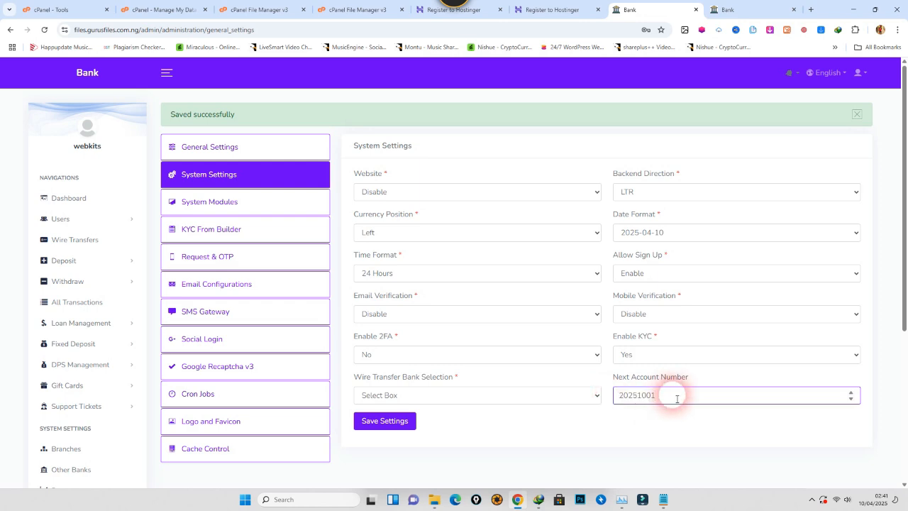
{"action": "key", "text": "BackSpace"}
{"action": "left_click", "coordinate": [511, 440]}
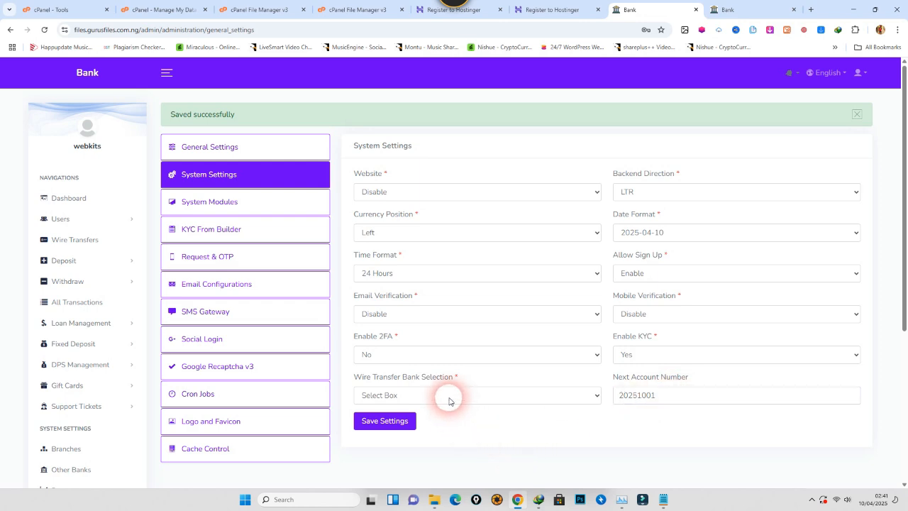
Set Website to Enable, save the settings, and go to System Modules
{"action": "left_click", "coordinate": [388, 193]}
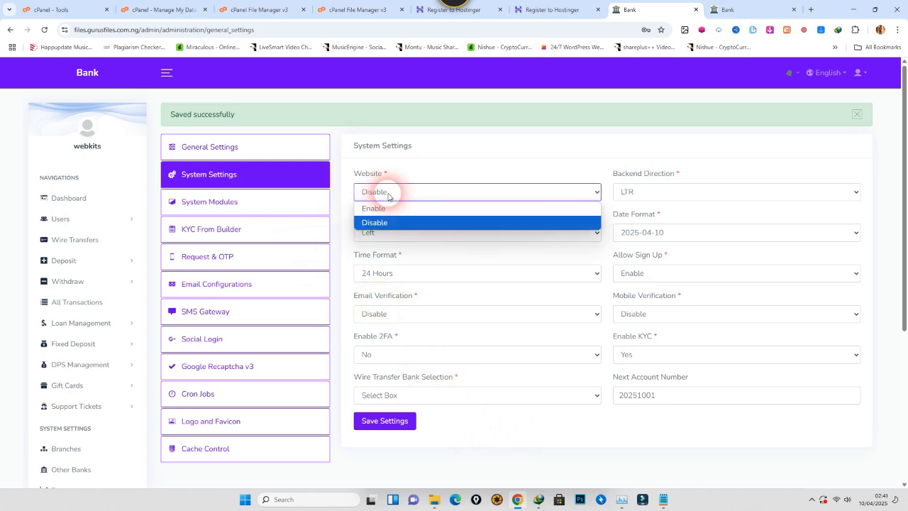
{"action": "left_click", "coordinate": [376, 208]}
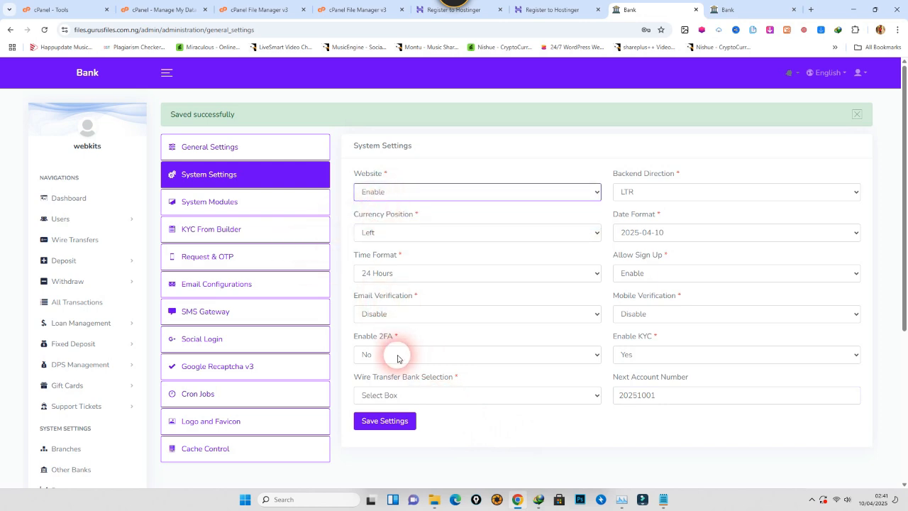
{"action": "left_click", "coordinate": [385, 420]}
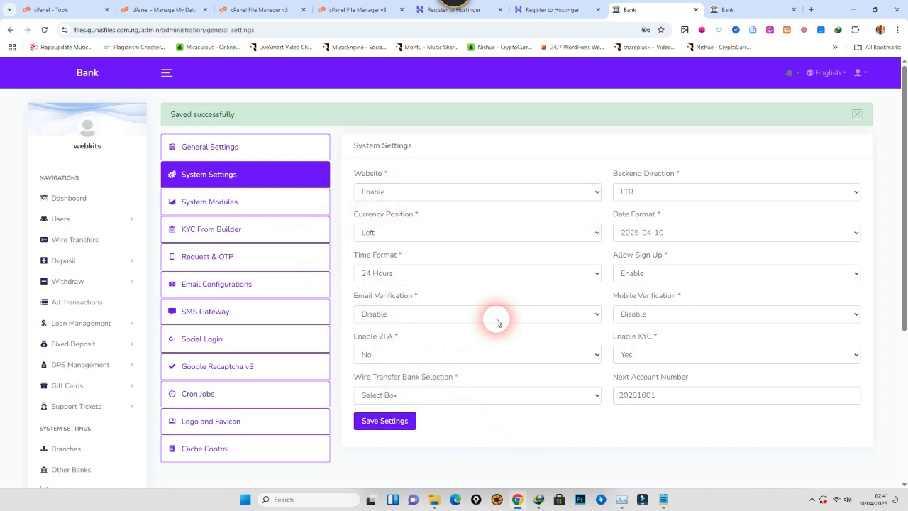
{"action": "left_click", "coordinate": [224, 203]}
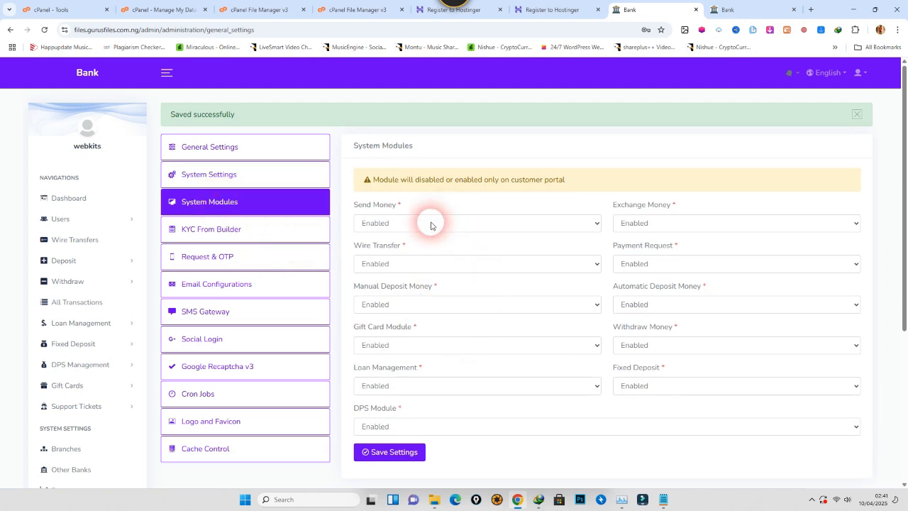
Confirm Send Money, Wire Transfer, Manual Deposit, Gift Card, Loan Management and DPS stay Enabled
{"action": "left_click", "coordinate": [397, 226]}
{"action": "left_click", "coordinate": [399, 264]}
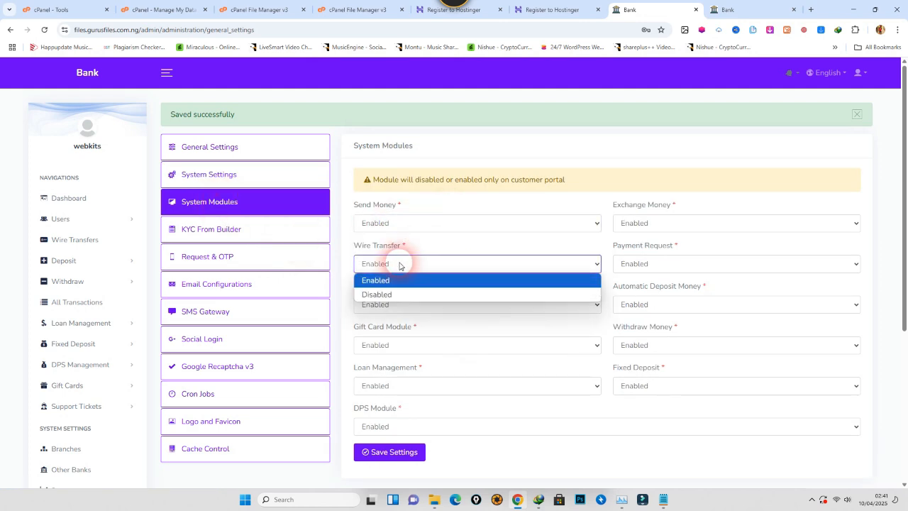
{"action": "left_click", "coordinate": [400, 264]}
{"action": "left_click", "coordinate": [405, 306]}
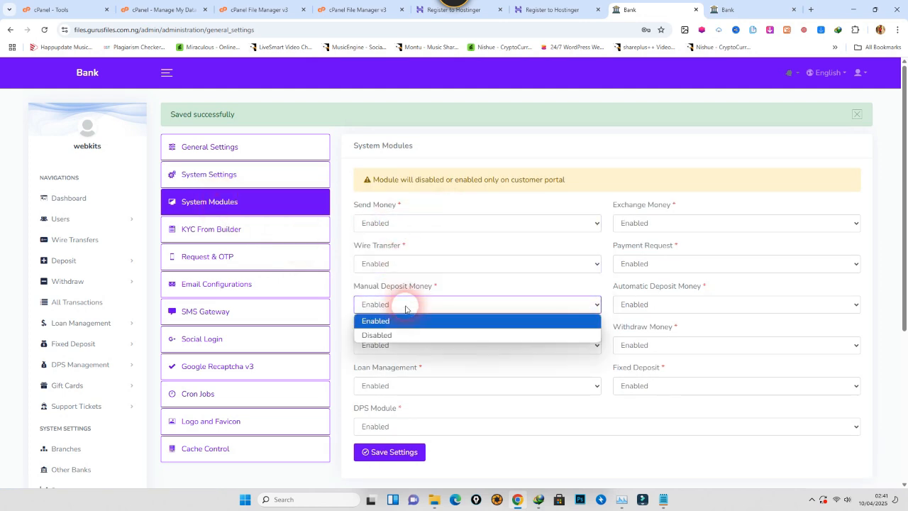
{"action": "left_click", "coordinate": [406, 308]}
{"action": "left_click", "coordinate": [406, 308]}
{"action": "left_click", "coordinate": [406, 309]}
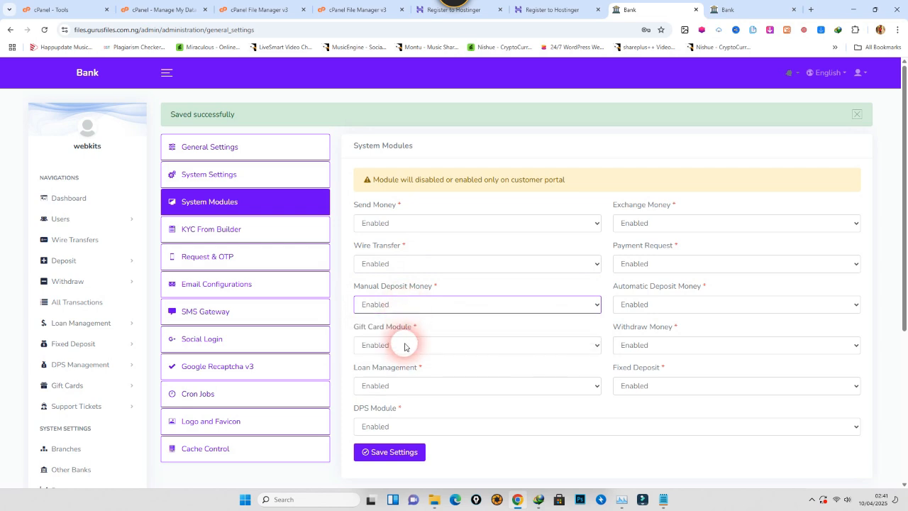
{"action": "left_click", "coordinate": [405, 345]}
{"action": "left_click", "coordinate": [406, 345]}
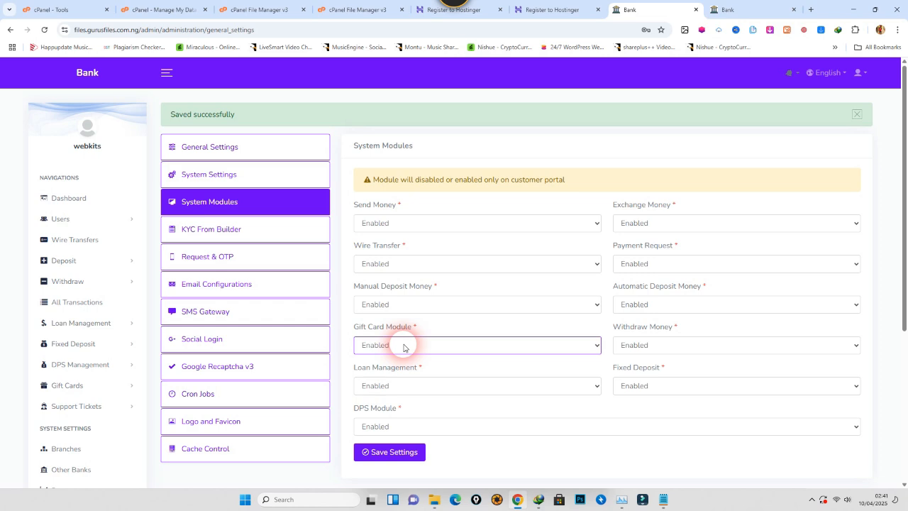
{"action": "left_click", "coordinate": [405, 348]}
{"action": "left_click", "coordinate": [405, 348]}
{"action": "left_click", "coordinate": [405, 346]}
{"action": "left_click", "coordinate": [405, 347]}
{"action": "left_click", "coordinate": [402, 388]}
{"action": "left_click", "coordinate": [402, 388]}
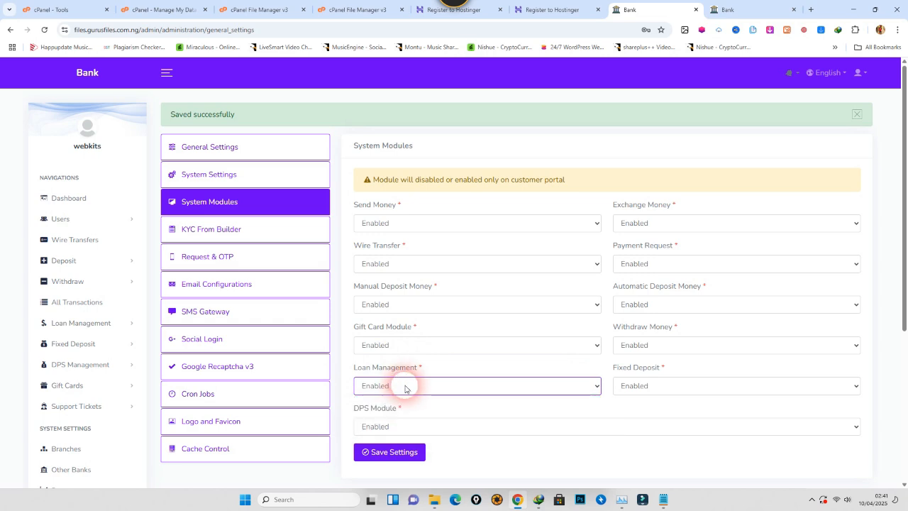
{"action": "left_click", "coordinate": [403, 430]}
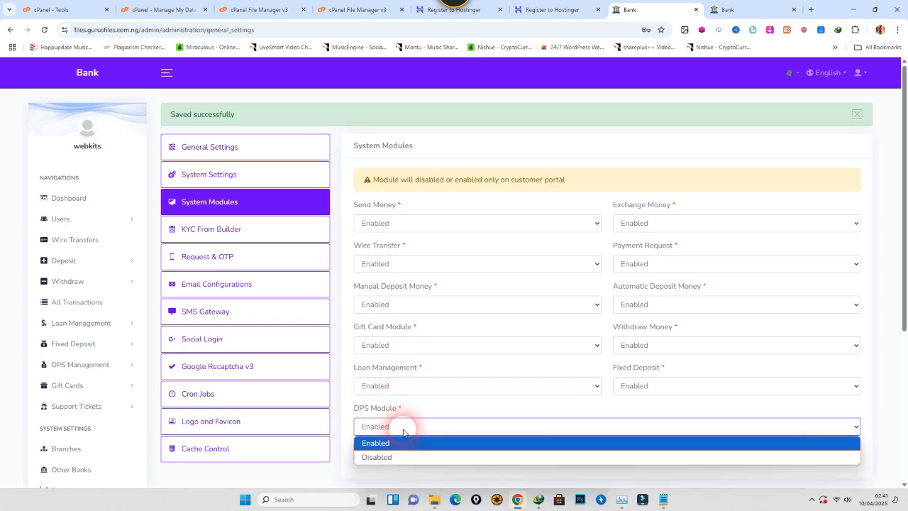
{"action": "left_click", "coordinate": [405, 430]}
Confirm Exchange Money, Payment Request, Automatic Deposit, Withdraw Money and Fixed Deposit stay Enabled, then open KYC Form Builder
{"action": "left_click", "coordinate": [676, 224]}
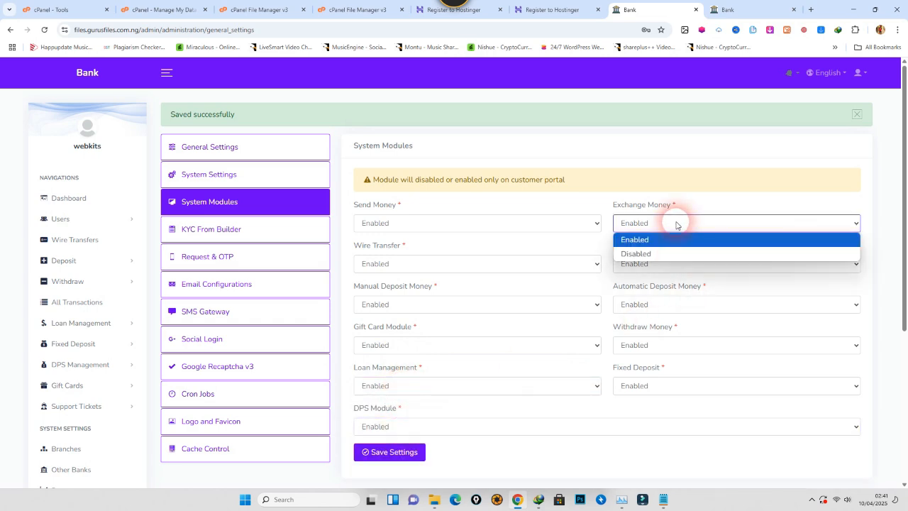
{"action": "left_click", "coordinate": [677, 224]}
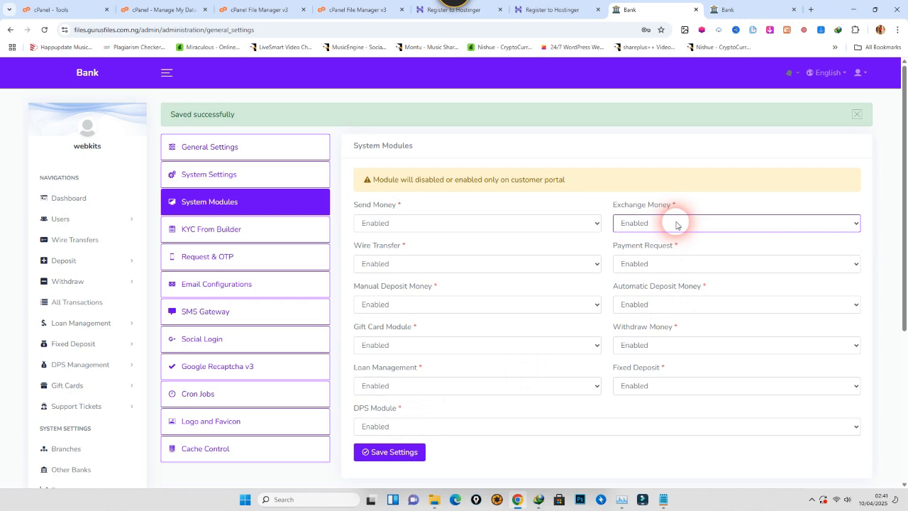
{"action": "left_click", "coordinate": [658, 266]}
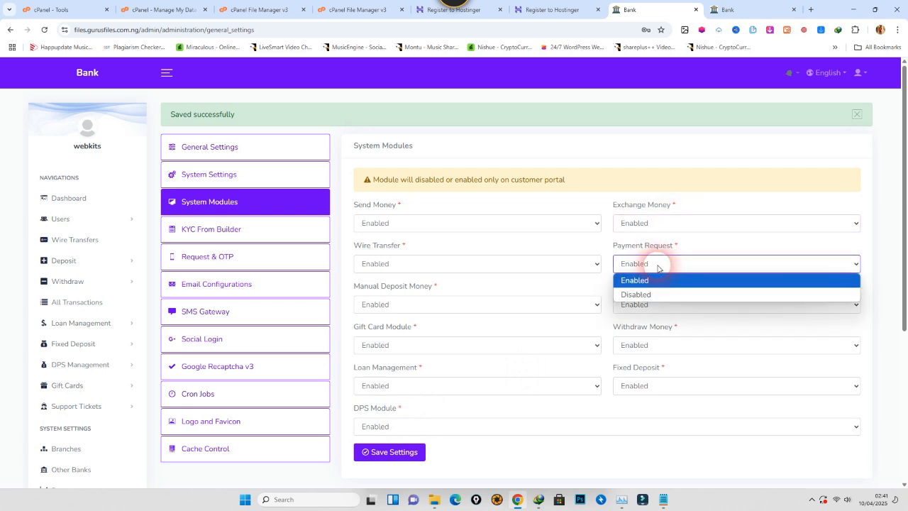
{"action": "left_click", "coordinate": [658, 267]}
{"action": "left_click", "coordinate": [662, 301]}
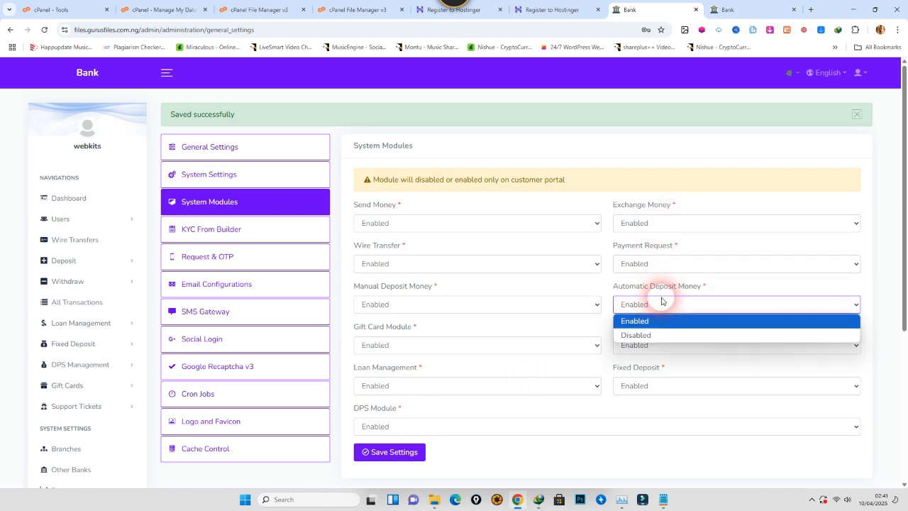
{"action": "left_click", "coordinate": [661, 302]}
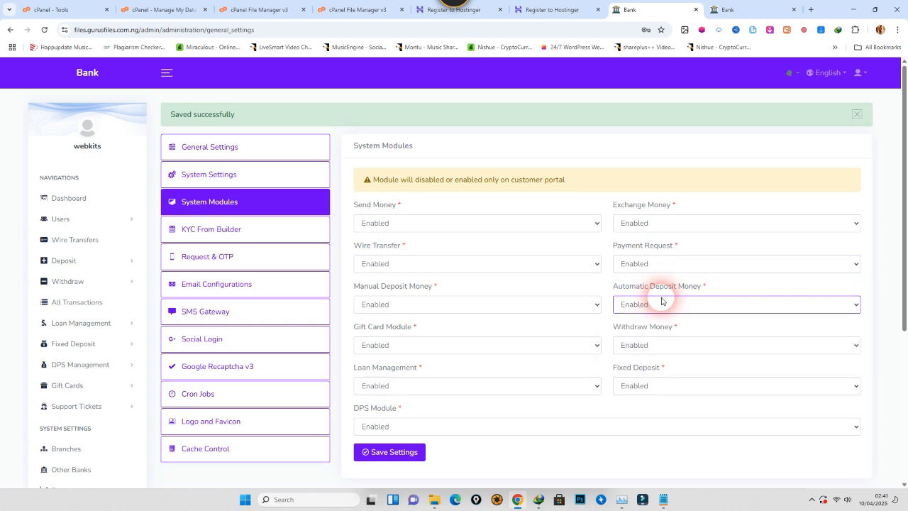
{"action": "left_click", "coordinate": [679, 344]}
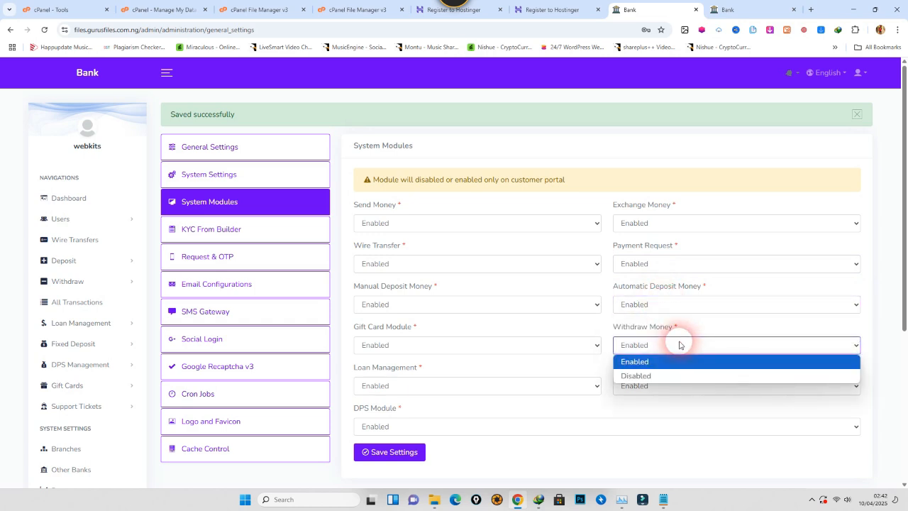
{"action": "left_click", "coordinate": [679, 343]}
{"action": "left_click", "coordinate": [710, 383]}
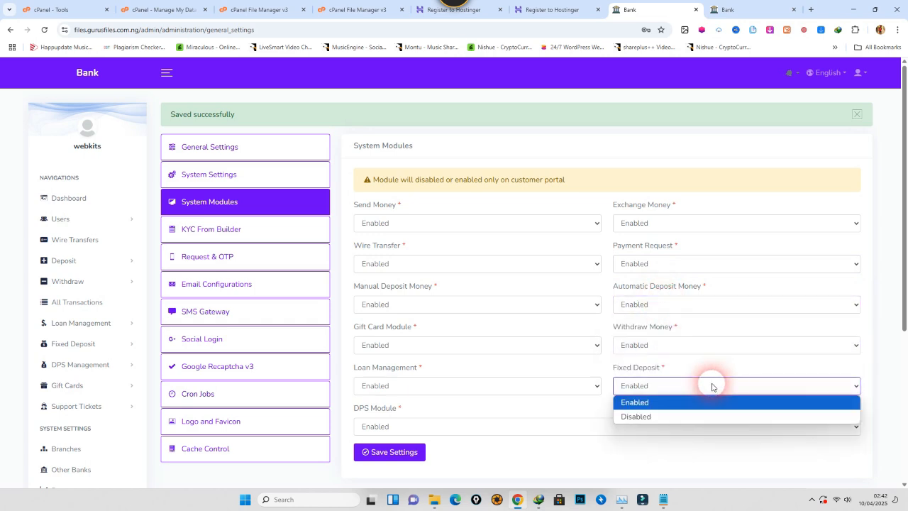
{"action": "left_click", "coordinate": [710, 384]}
{"action": "left_click", "coordinate": [213, 230]}
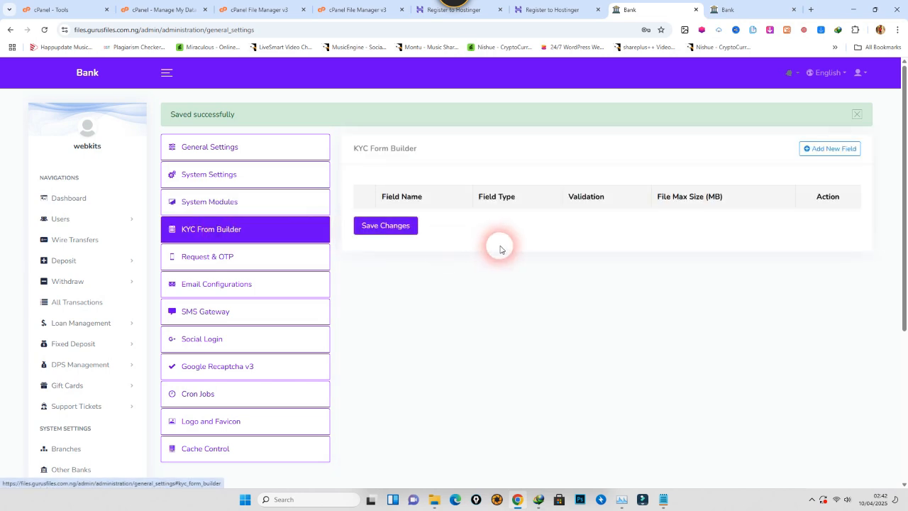
Add a required 'First Name' Textbox field to the KYC form and save
{"action": "left_click", "coordinate": [830, 149]}
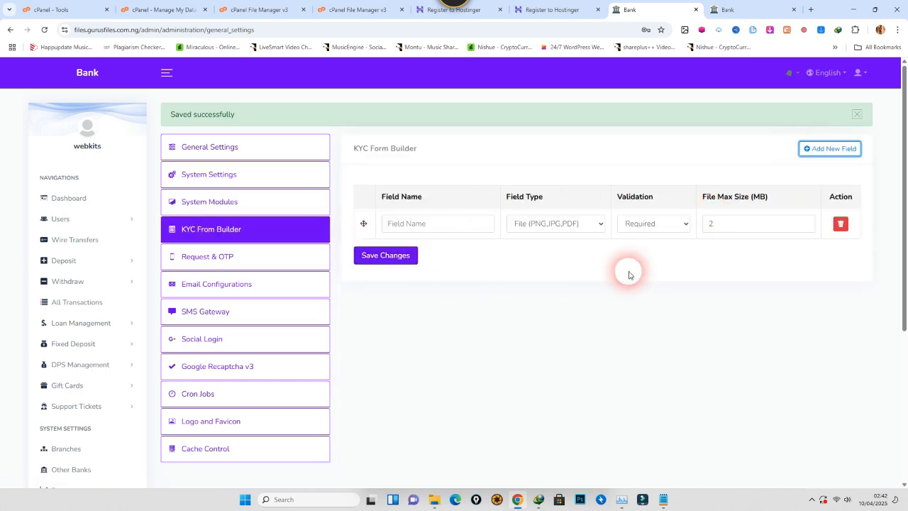
{"action": "left_click", "coordinate": [441, 224]}
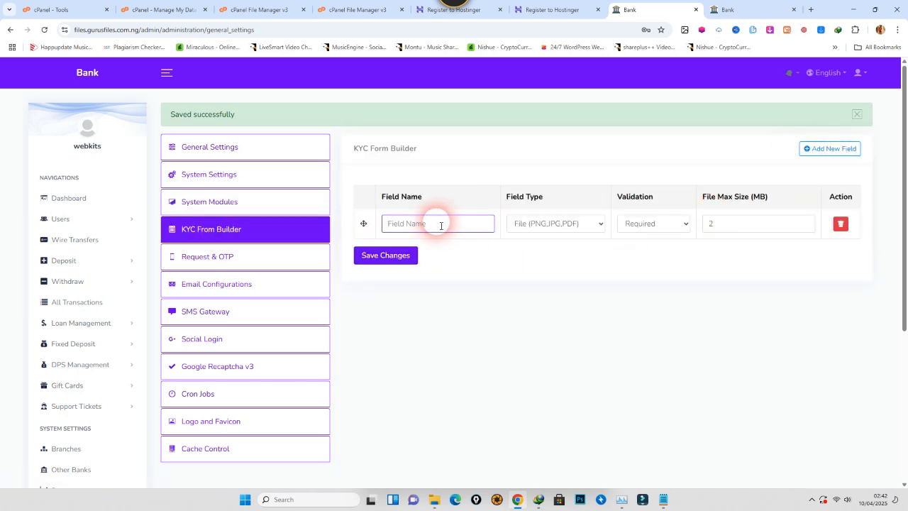
{"action": "type", "text": "First Name"}
{"action": "left_click", "coordinate": [586, 224]}
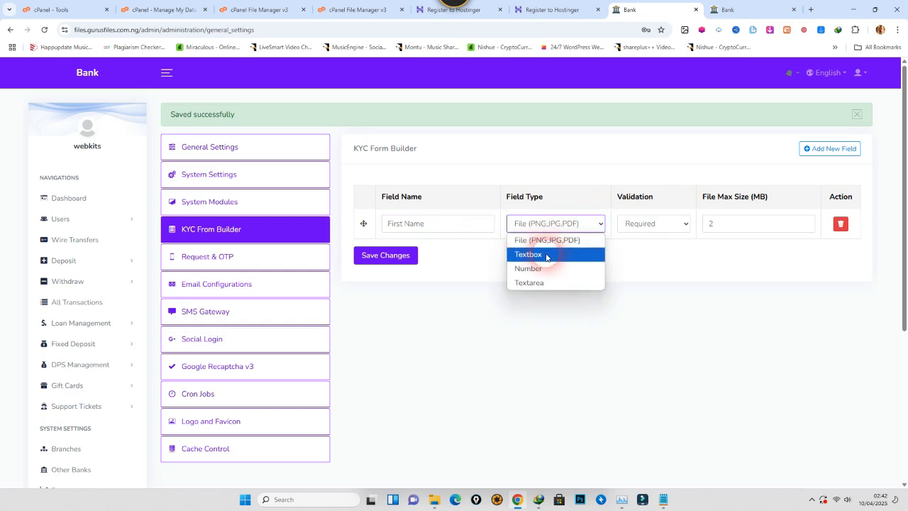
{"action": "left_click", "coordinate": [546, 254]}
{"action": "left_click", "coordinate": [646, 225]}
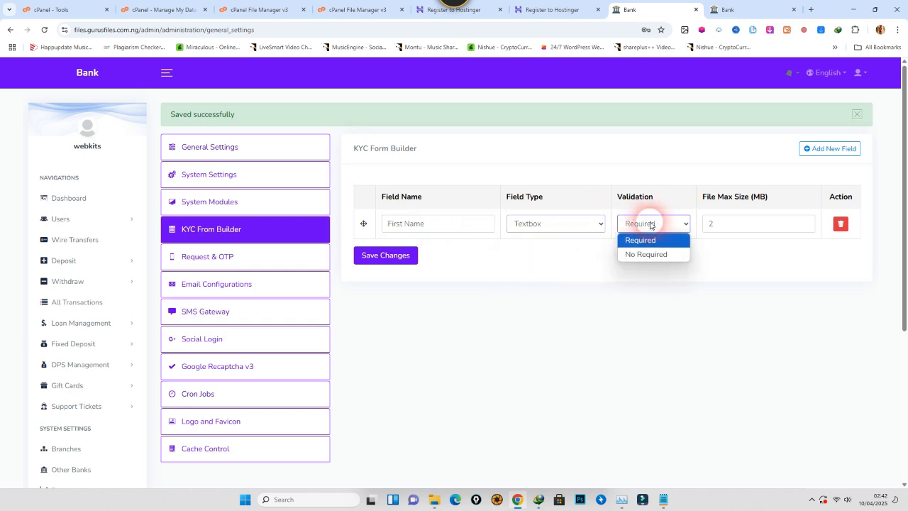
{"action": "left_click", "coordinate": [647, 225]}
{"action": "left_click", "coordinate": [749, 227]}
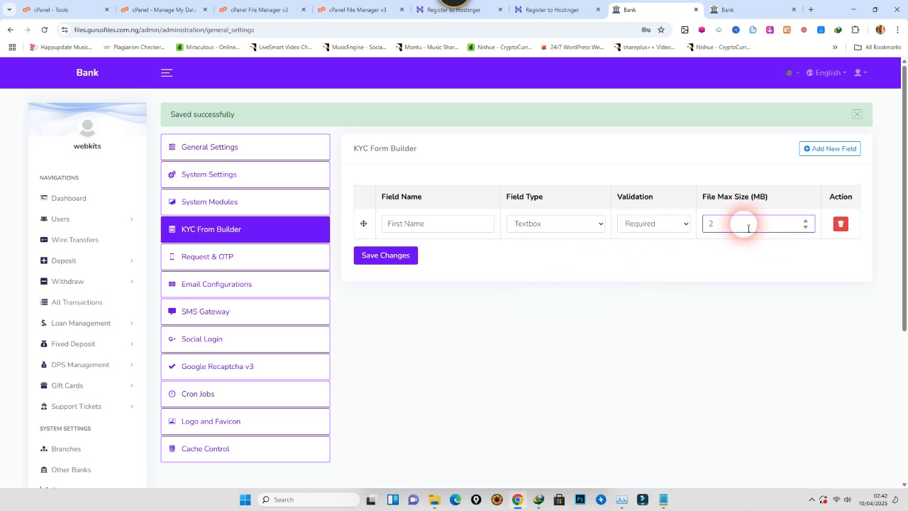
{"action": "left_click", "coordinate": [397, 255]}
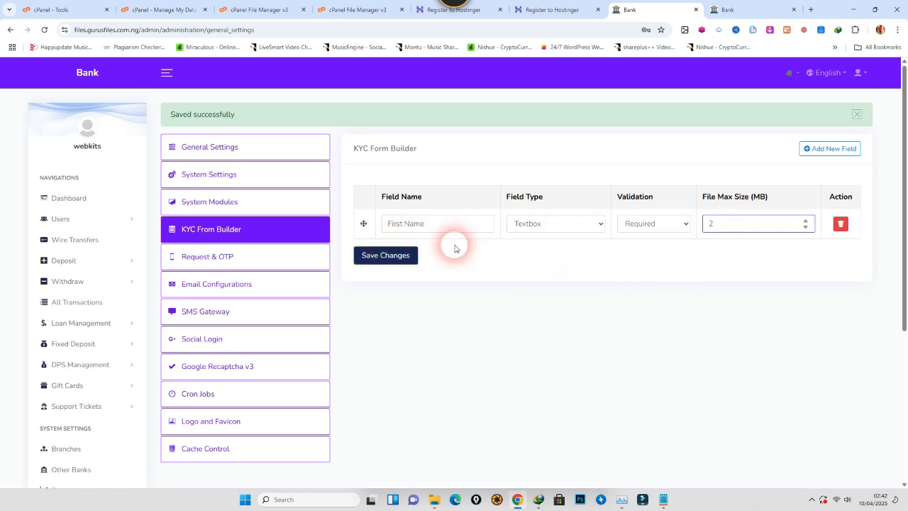
Add three more KYC field rows named Lastname, Passport and Id number
{"action": "left_click", "coordinate": [831, 149]}
{"action": "left_click", "coordinate": [830, 148]}
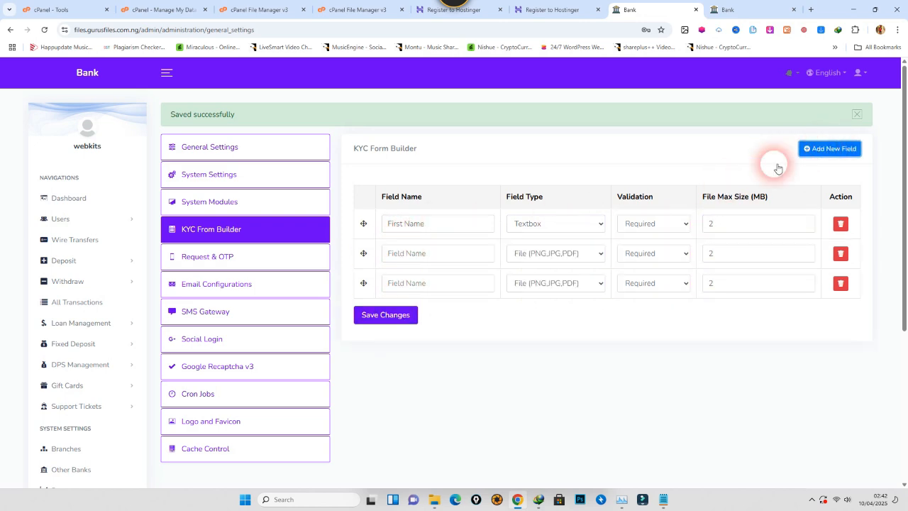
{"action": "left_click", "coordinate": [445, 263]}
{"action": "type", "text": "L"}
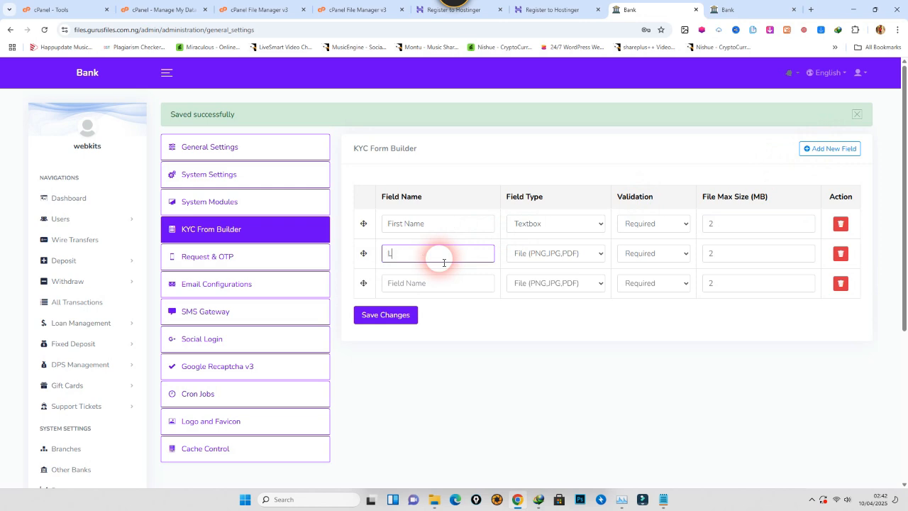
{"action": "type", "text": "astname"}
{"action": "left_click", "coordinate": [438, 290]}
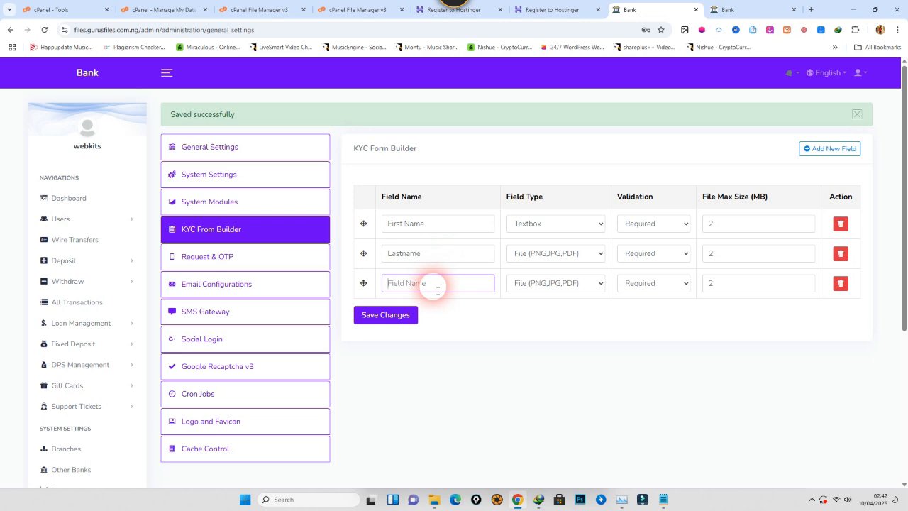
{"action": "type", "text": "Passport"}
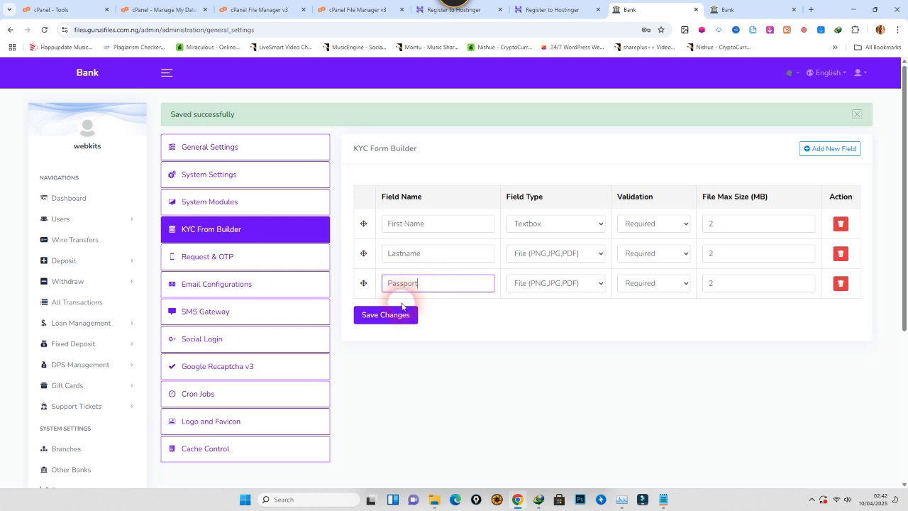
{"action": "left_click", "coordinate": [829, 148]}
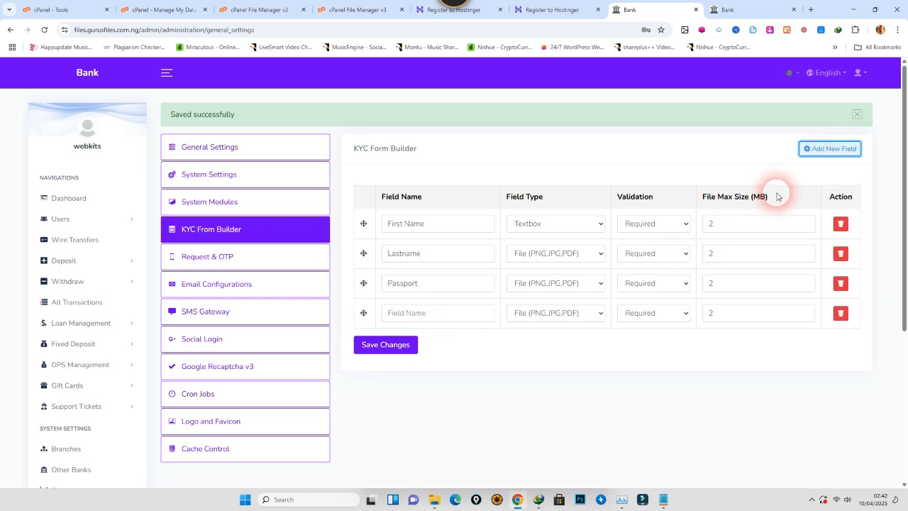
{"action": "left_click", "coordinate": [428, 316]}
{"action": "type", "text": "I"}
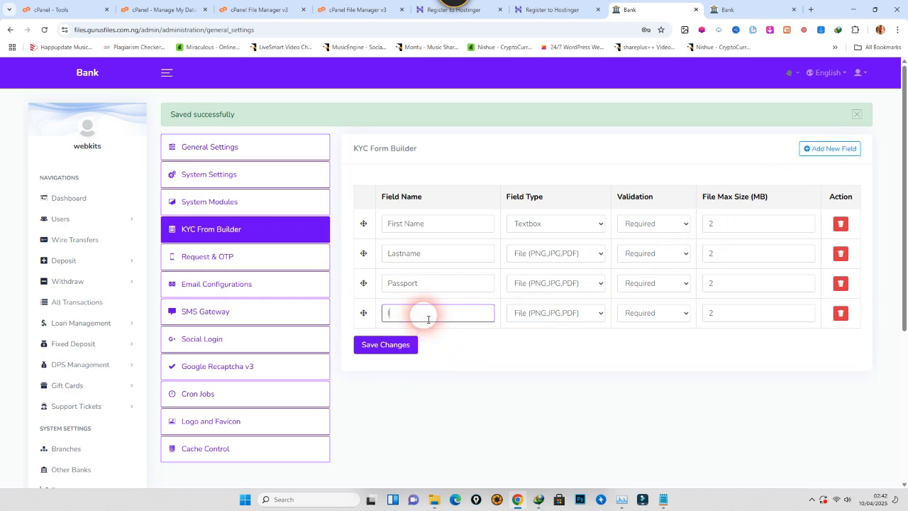
{"action": "type", "text": "d number"}
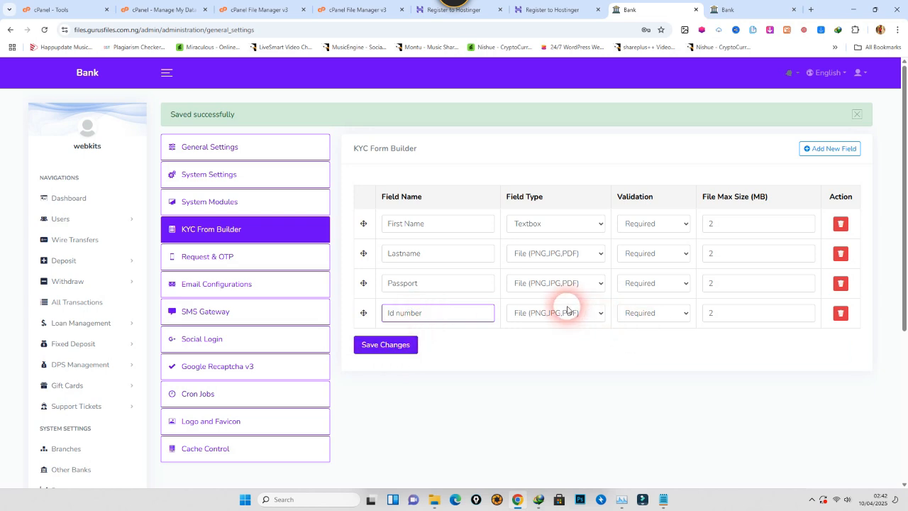
Make Lastname and Id number Textbox fields and Passport a PNG/JPG/PDF File field, then save changes
{"action": "left_click", "coordinate": [547, 253]}
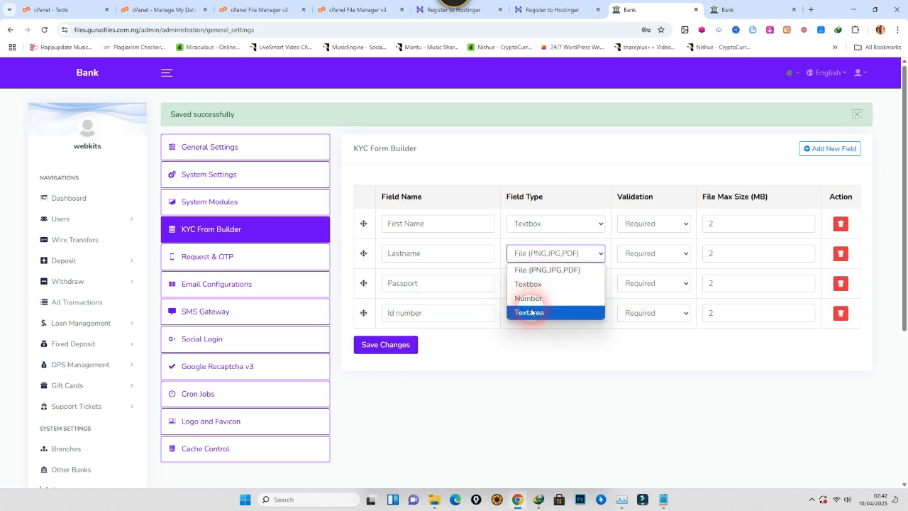
{"action": "left_click", "coordinate": [531, 312]}
{"action": "left_click", "coordinate": [543, 283]}
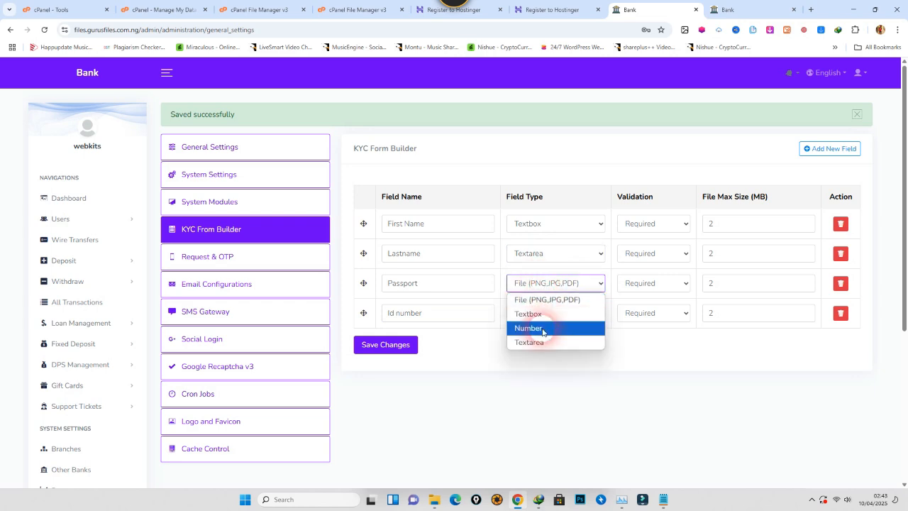
{"action": "left_click", "coordinate": [533, 314]}
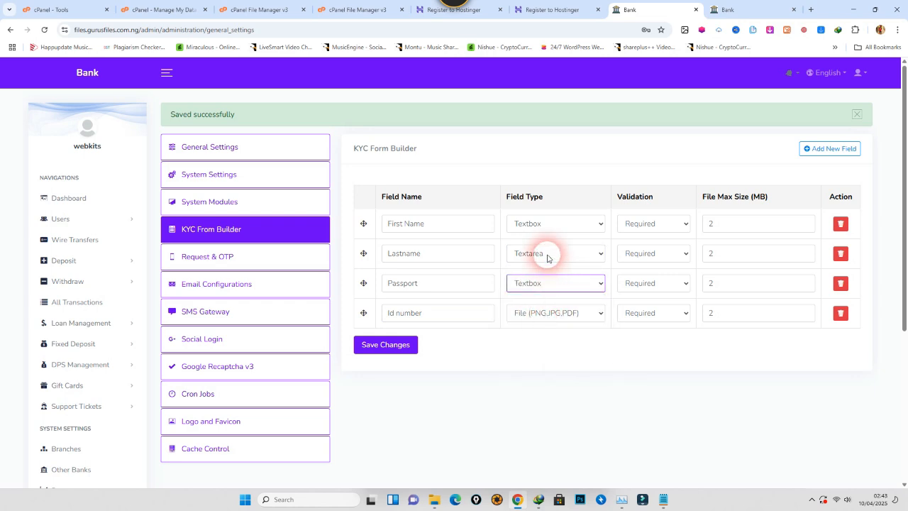
{"action": "left_click", "coordinate": [545, 255]}
{"action": "left_click", "coordinate": [545, 285]}
{"action": "left_click", "coordinate": [543, 313]}
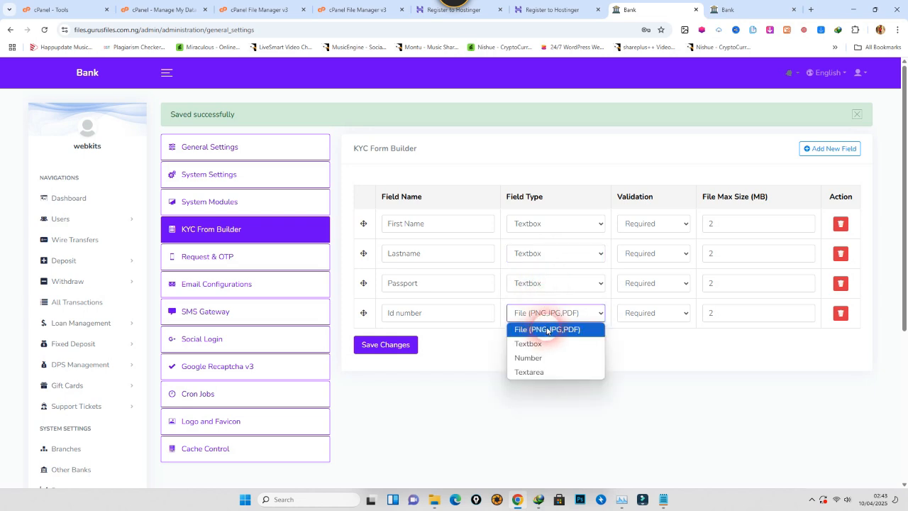
{"action": "left_click", "coordinate": [540, 328]}
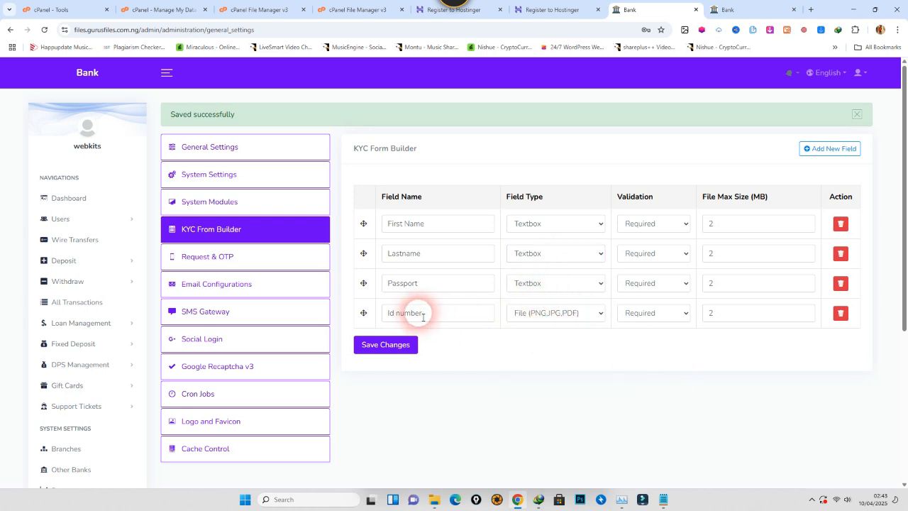
{"action": "left_click", "coordinate": [557, 283]}
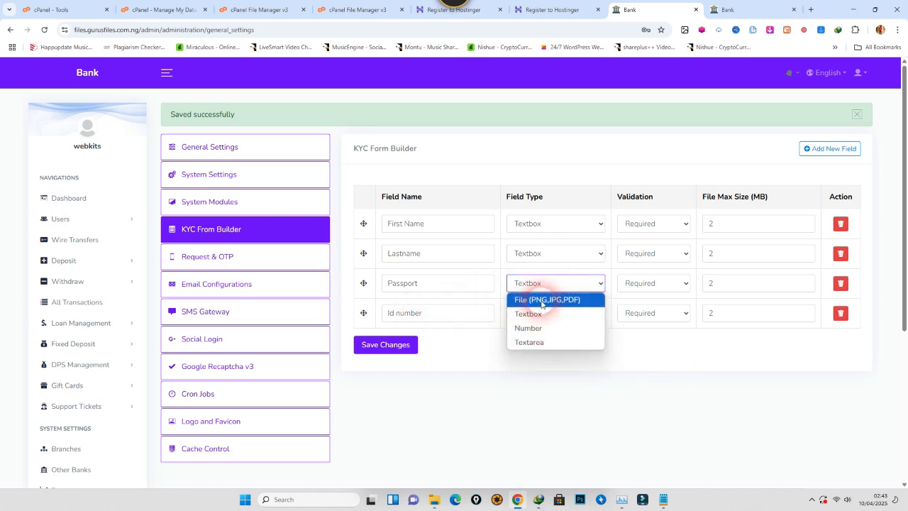
{"action": "left_click", "coordinate": [532, 298]}
{"action": "left_click", "coordinate": [552, 313]}
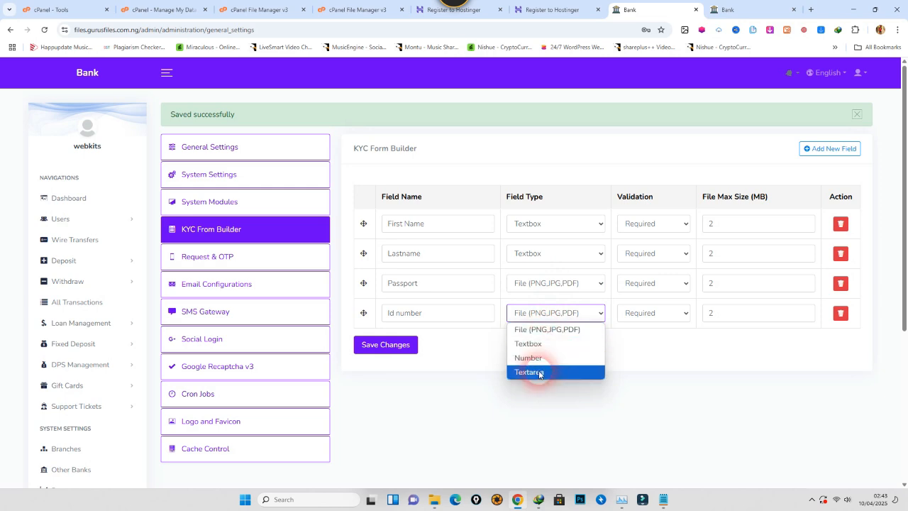
{"action": "left_click", "coordinate": [542, 344]}
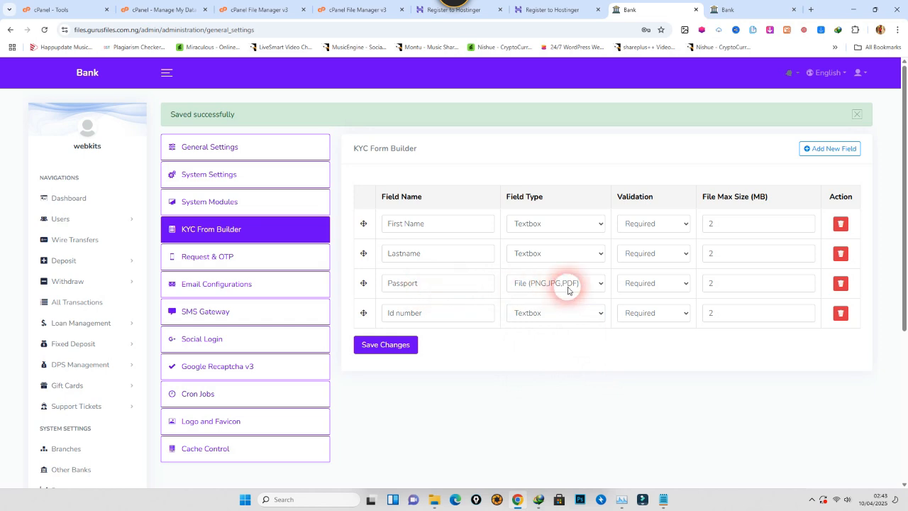
{"action": "left_click", "coordinate": [405, 345]}
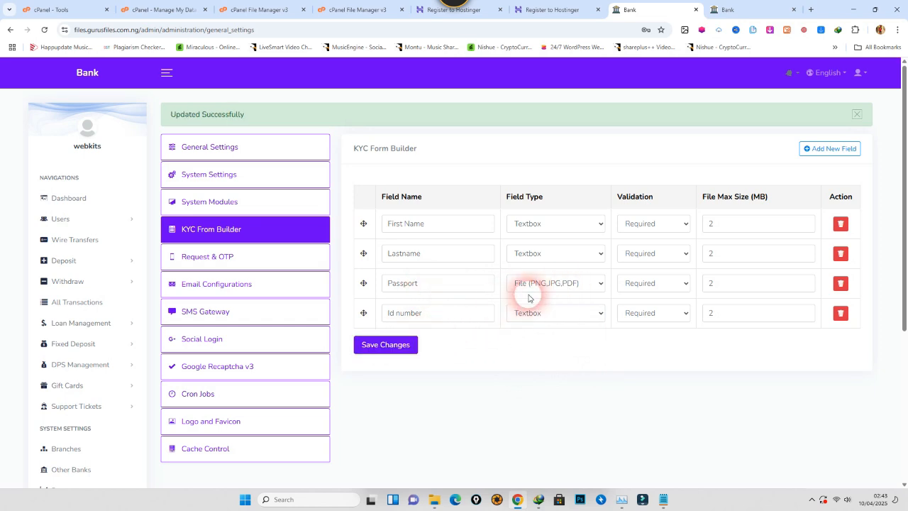
Browse the request/OTP and email configuration settings, keeping SMTP as mail type
{"action": "left_click", "coordinate": [230, 263]}
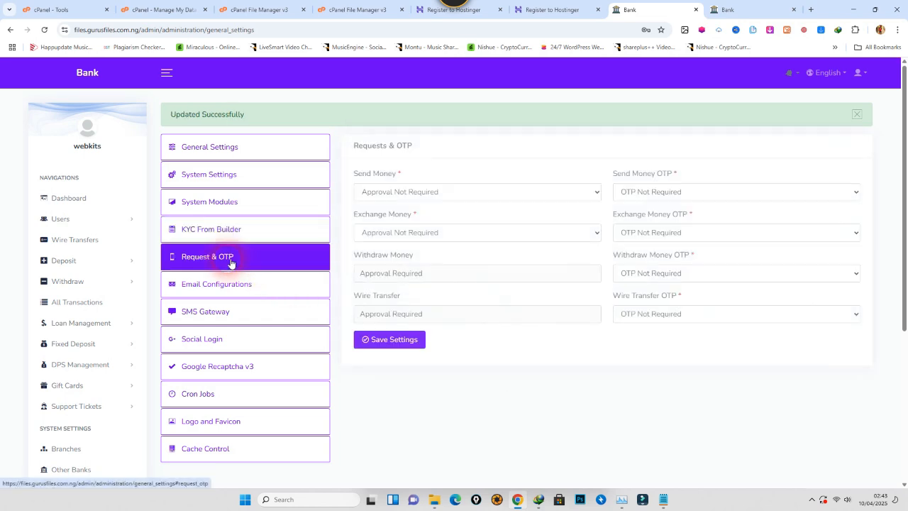
{"action": "left_click", "coordinate": [240, 236]}
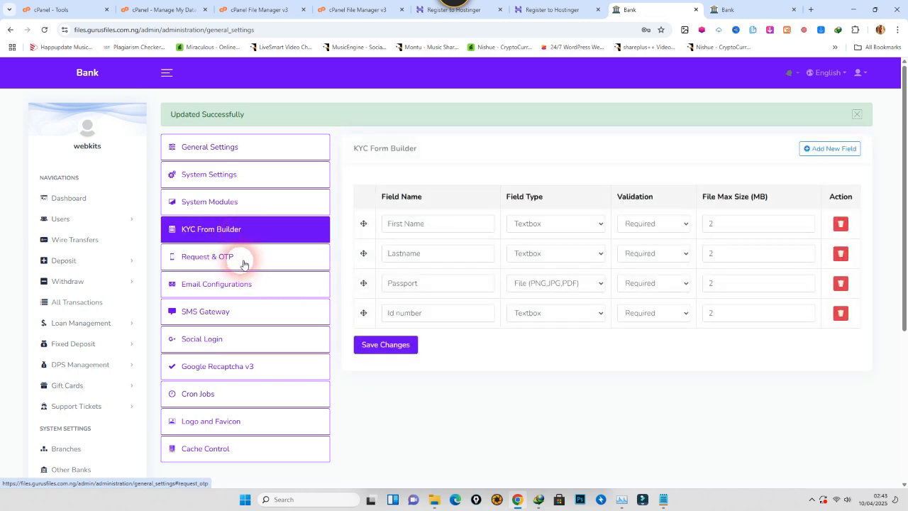
{"action": "left_click", "coordinate": [225, 259]}
{"action": "left_click", "coordinate": [234, 285]}
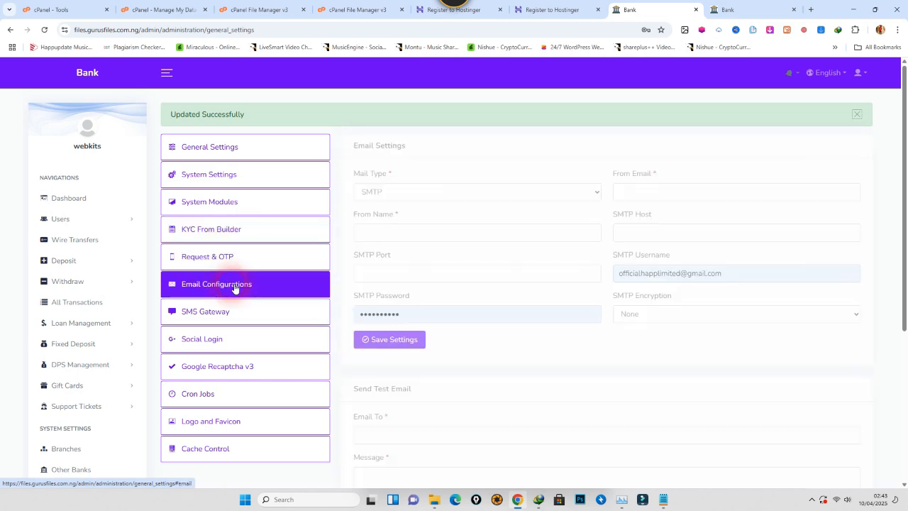
{"action": "left_click", "coordinate": [435, 193]}
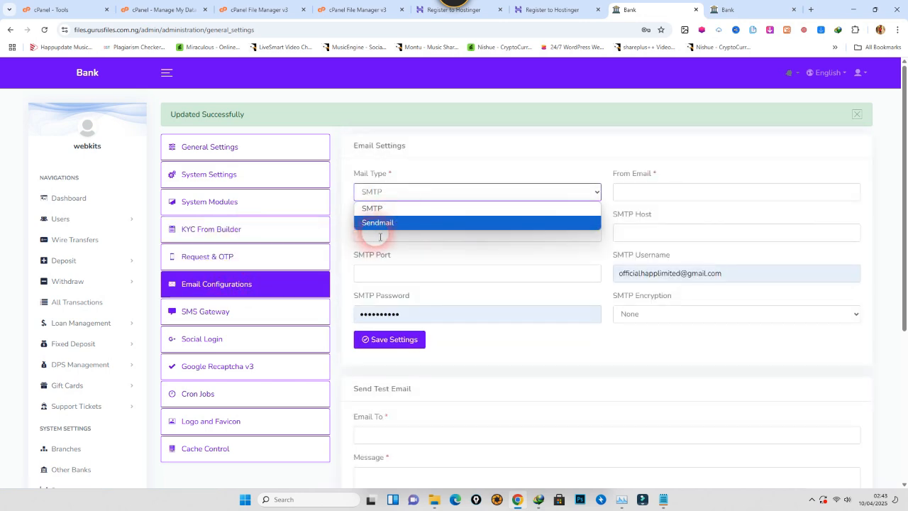
{"action": "left_click", "coordinate": [431, 253]}
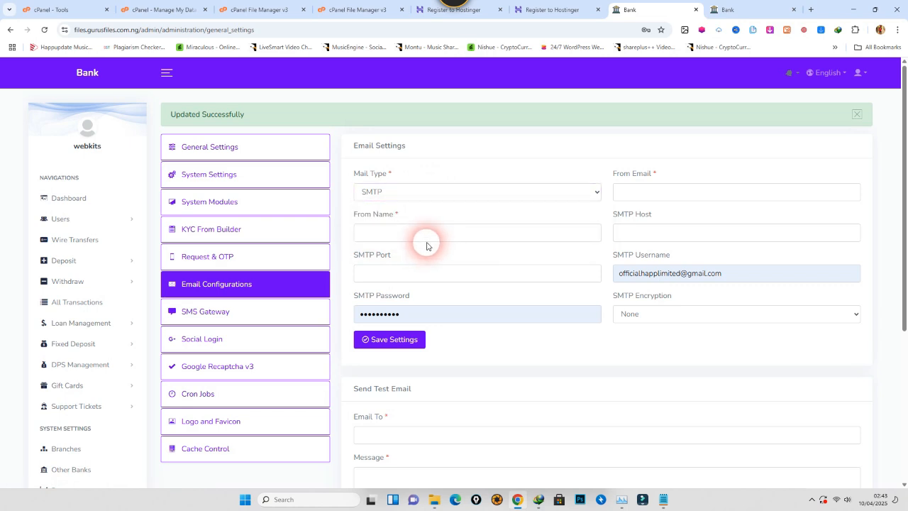
Review SMS gateway, social login and Recaptcha v3 settings, leaving Google login and Recaptcha disabled
{"action": "left_click", "coordinate": [198, 311]}
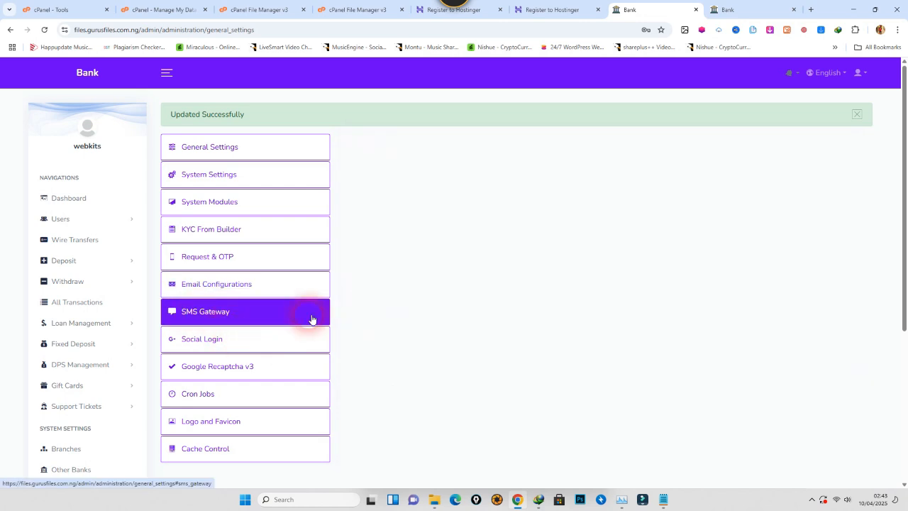
{"action": "left_click", "coordinate": [234, 342]}
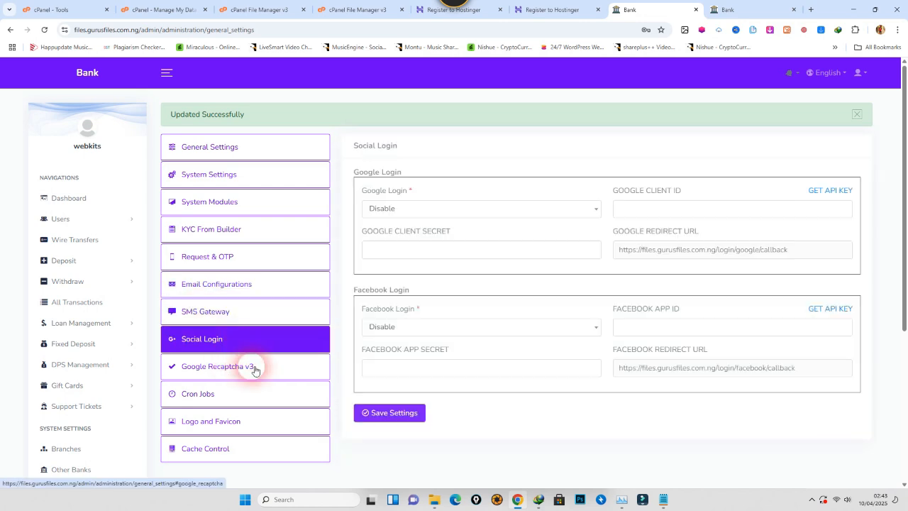
{"action": "left_click", "coordinate": [394, 213]}
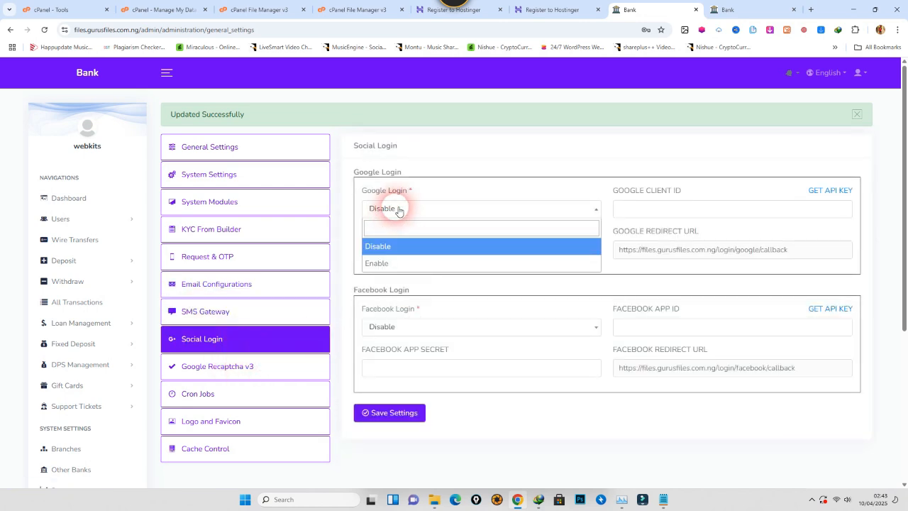
{"action": "left_click", "coordinate": [675, 328]}
{"action": "left_click", "coordinate": [252, 371]}
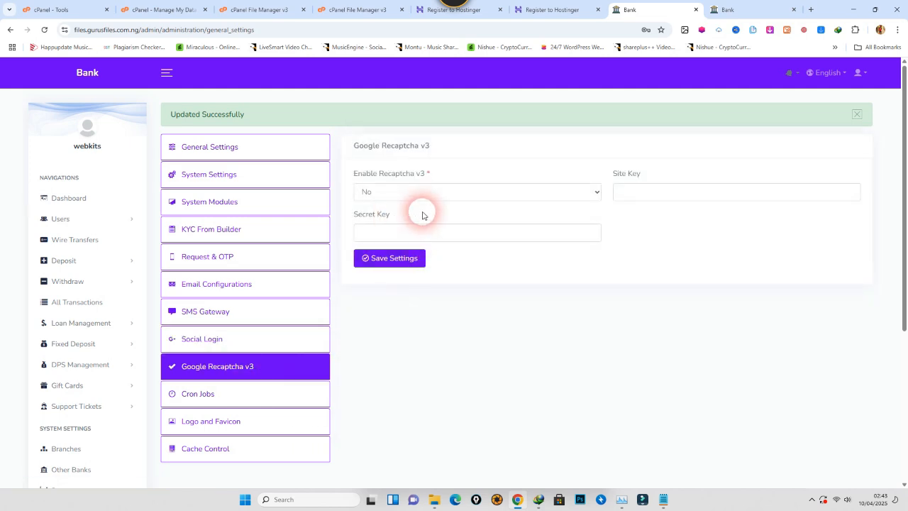
{"action": "left_click", "coordinate": [465, 193]}
{"action": "left_click", "coordinate": [595, 337]}
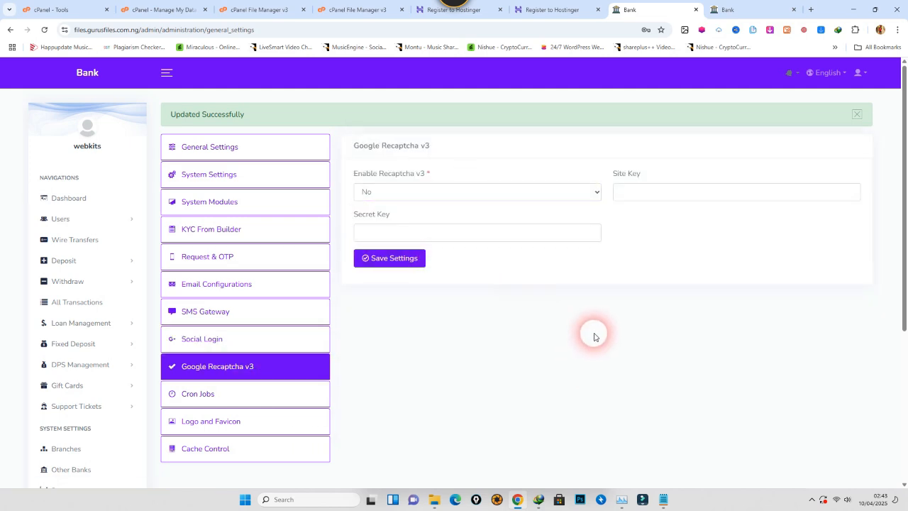
{"action": "left_click", "coordinate": [675, 195]}
{"action": "left_click", "coordinate": [438, 228]}
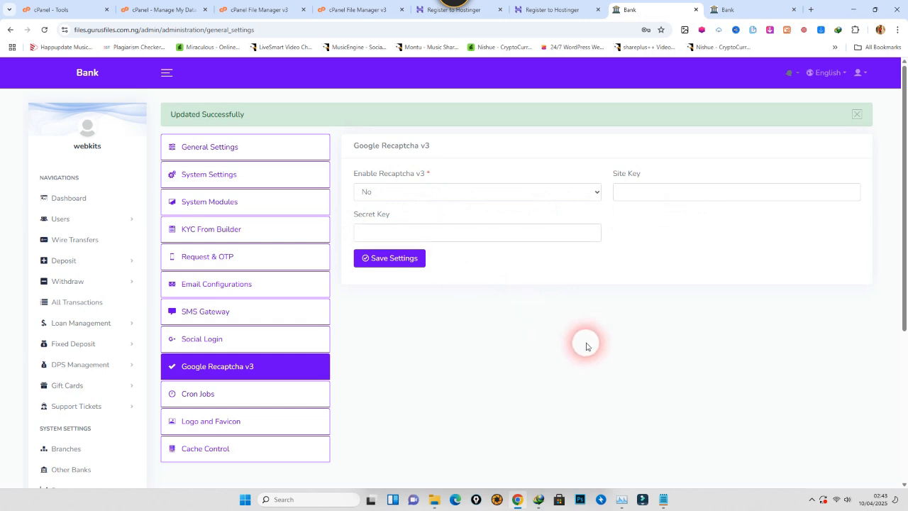
{"action": "left_click_drag", "start_coordinate": [354, 146], "coordinate": [481, 140]}
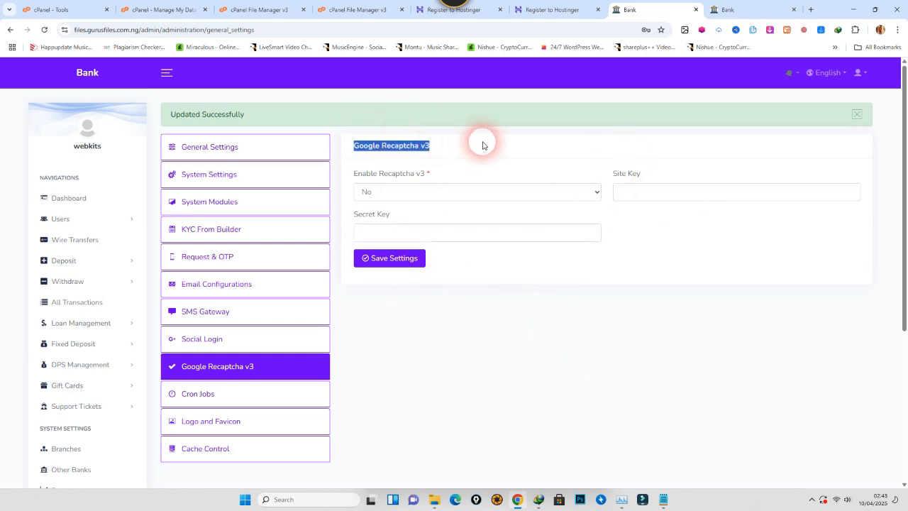
{"action": "left_click", "coordinate": [506, 241]}
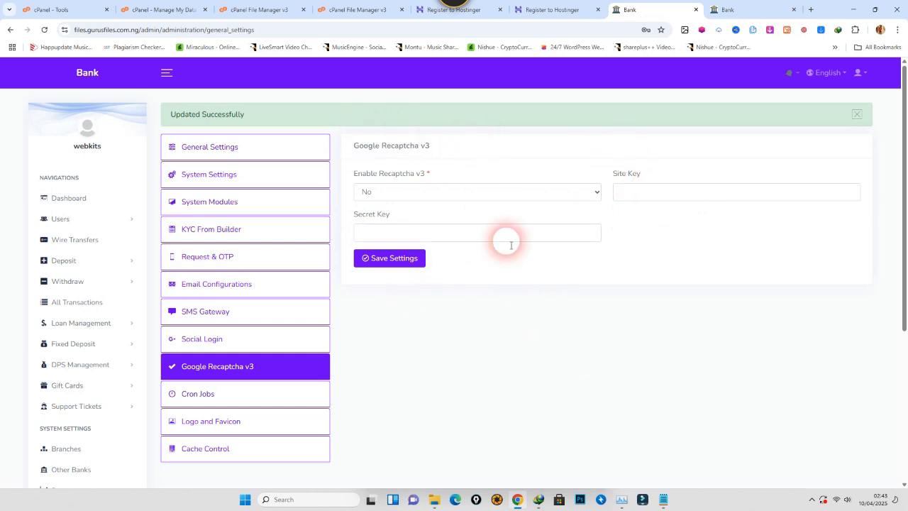
Copy the cPanel cron command from the Cron Jobs settings page
{"action": "left_click", "coordinate": [199, 394]}
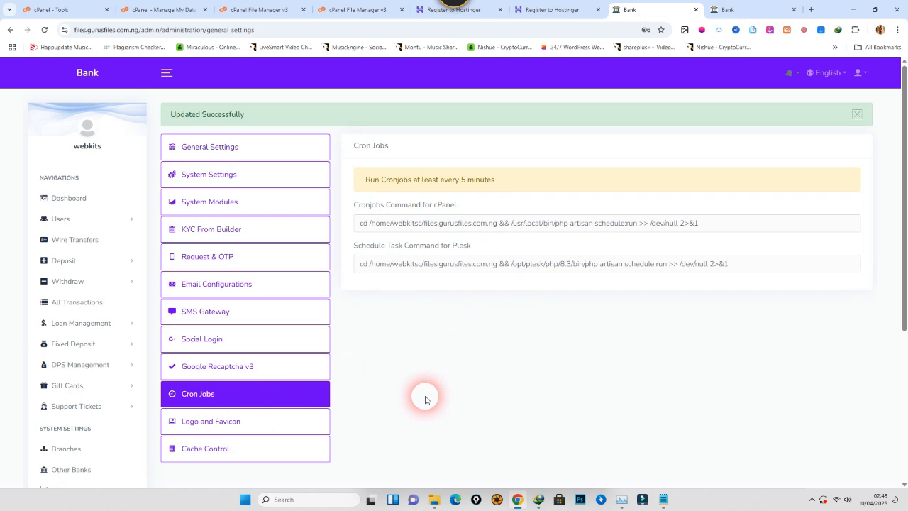
{"action": "double_click", "coordinate": [497, 225]}
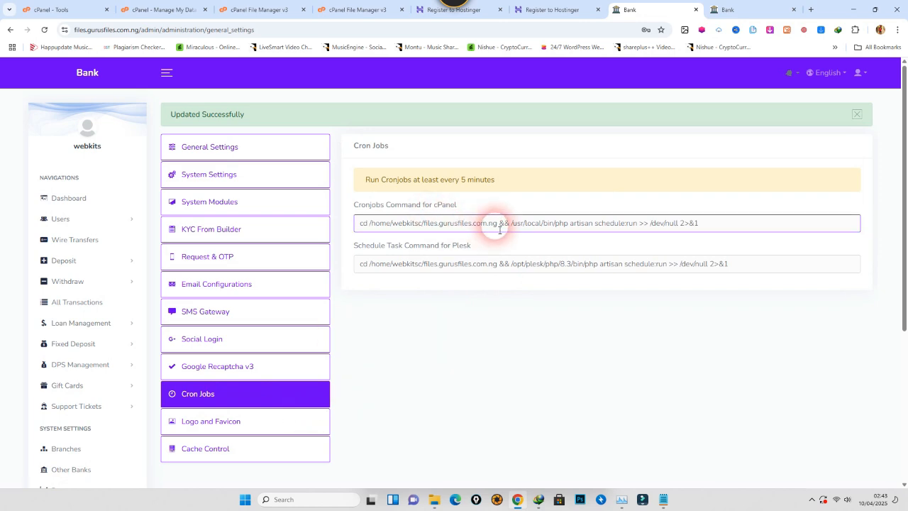
{"action": "triple_click", "coordinate": [499, 230]}
{"action": "right_click", "coordinate": [499, 230]}
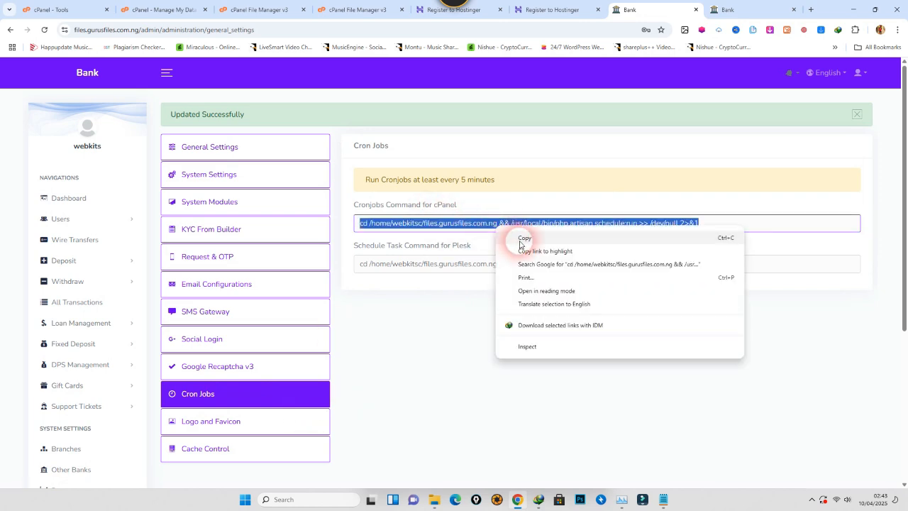
{"action": "left_click", "coordinate": [523, 236]}
In cPanel Cron Jobs, choose the Once Per Week (0 0 * * 0) common setting
{"action": "left_click", "coordinate": [47, 7]}
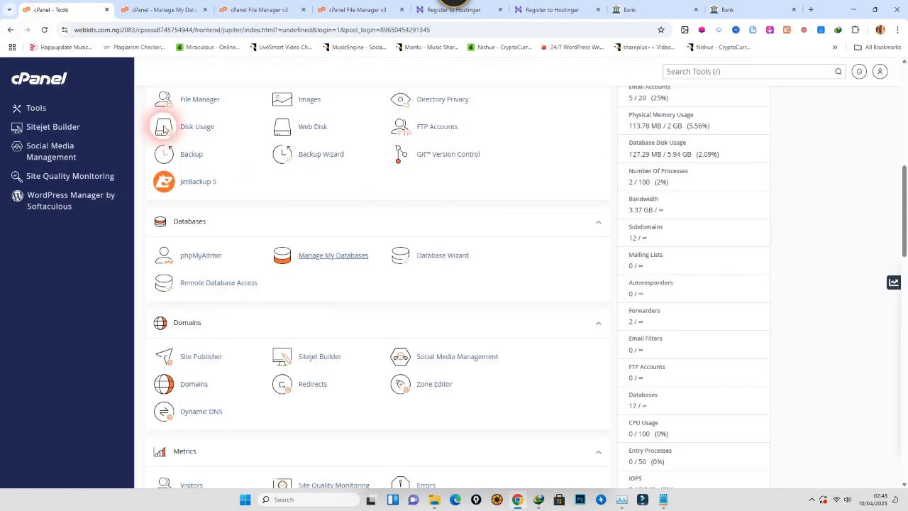
{"action": "scroll", "coordinate": [325, 179], "scroll_direction": "up", "scroll_amount": 5}
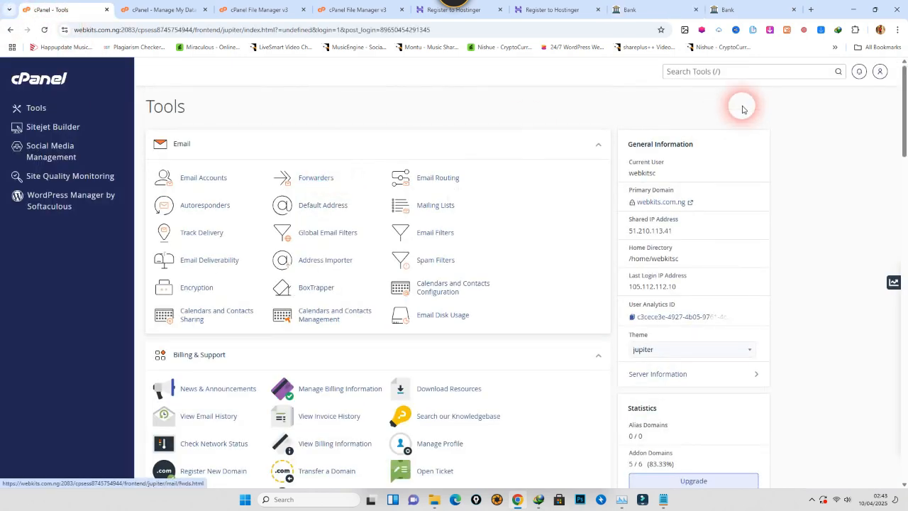
{"action": "scroll", "coordinate": [376, 223], "scroll_direction": "down", "scroll_amount": 10}
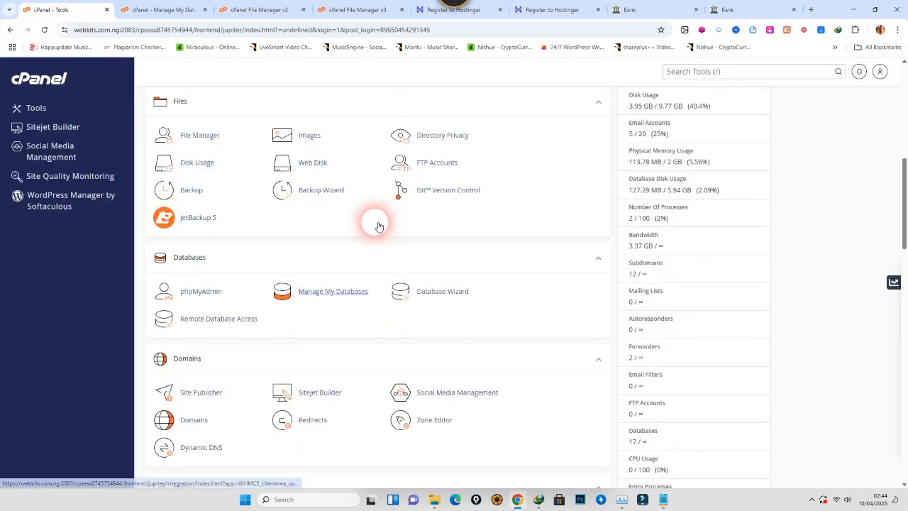
{"action": "scroll", "coordinate": [381, 226], "scroll_direction": "down", "scroll_amount": 3}
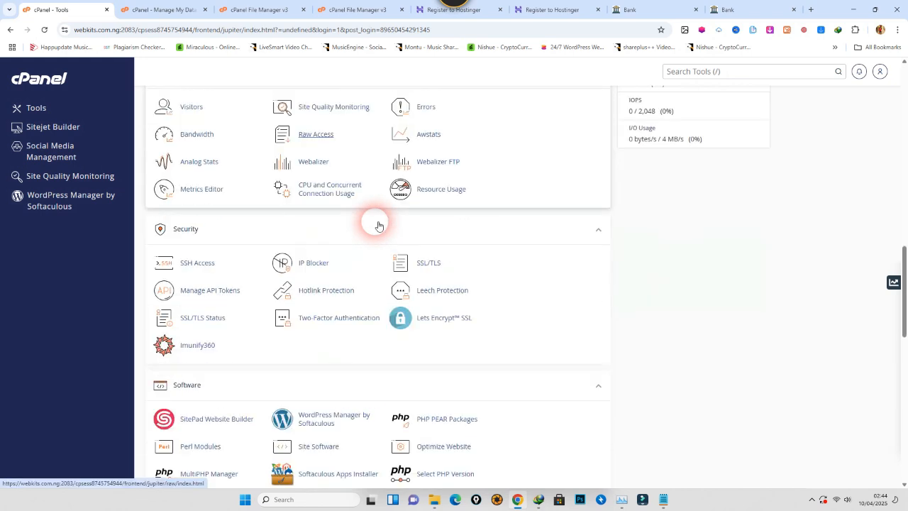
{"action": "scroll", "coordinate": [378, 227], "scroll_direction": "down", "scroll_amount": 3}
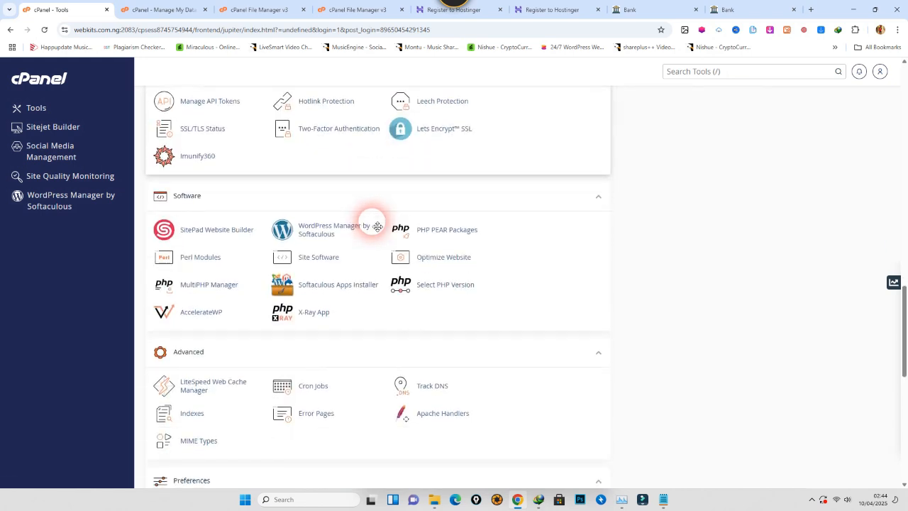
{"action": "scroll", "coordinate": [377, 225], "scroll_direction": "down", "scroll_amount": 1}
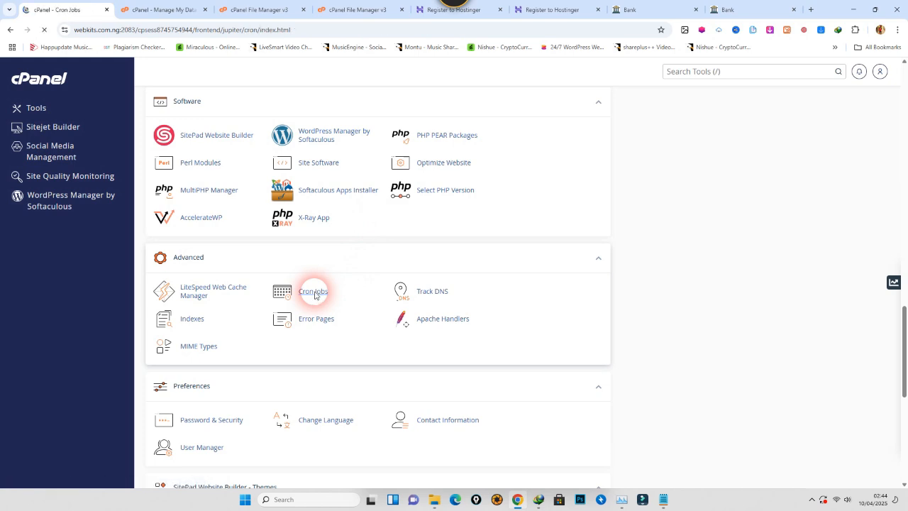
{"action": "scroll", "coordinate": [314, 291], "scroll_direction": "down", "scroll_amount": 3}
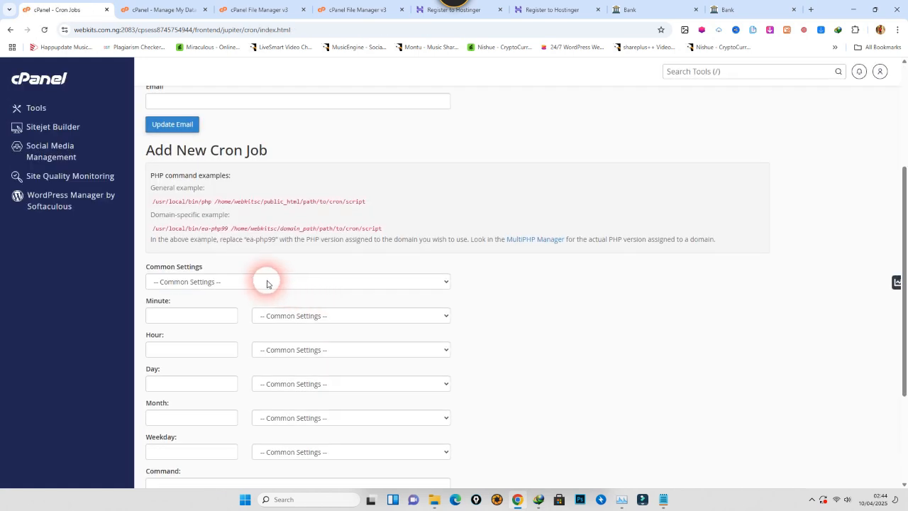
{"action": "left_click", "coordinate": [267, 282]}
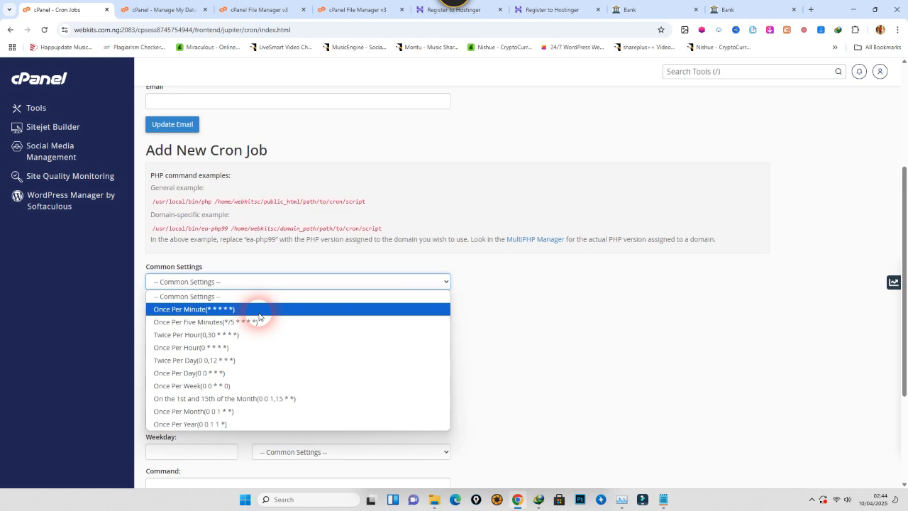
{"action": "left_click", "coordinate": [244, 389]}
Enter the artisan schedule:run command in Command, keeping the once-per-week schedule
{"action": "scroll", "coordinate": [237, 335], "scroll_direction": "down", "scroll_amount": 2}
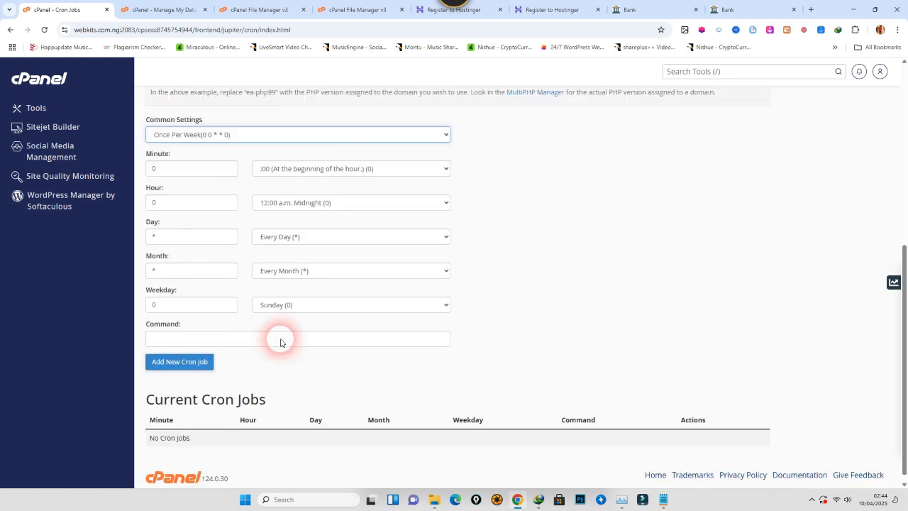
{"action": "left_click", "coordinate": [241, 332]}
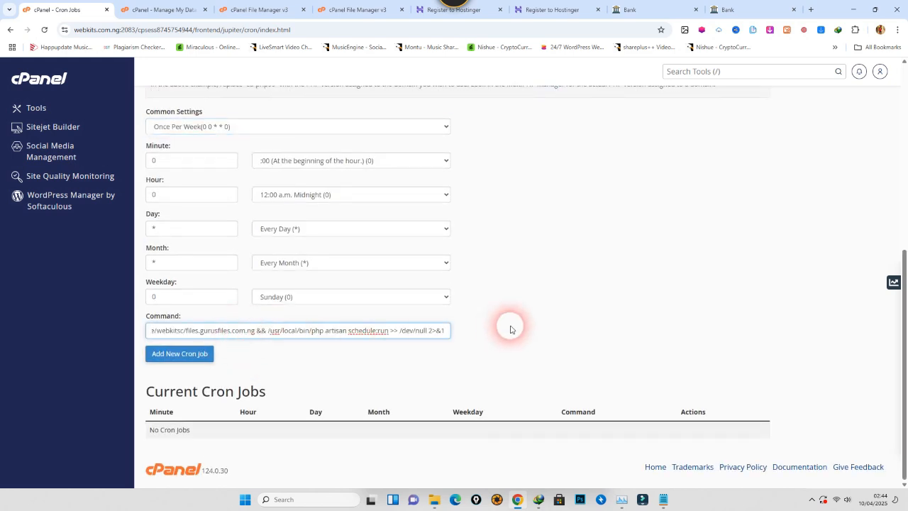
{"action": "left_click_drag", "start_coordinate": [428, 330], "coordinate": [140, 334]}
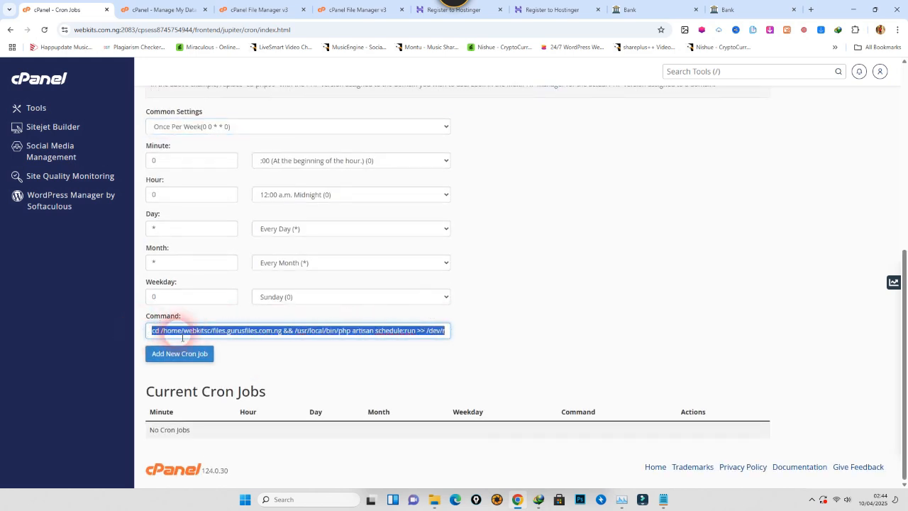
{"action": "scroll", "coordinate": [355, 269], "scroll_direction": "up", "scroll_amount": 2}
{"action": "left_click", "coordinate": [308, 266]}
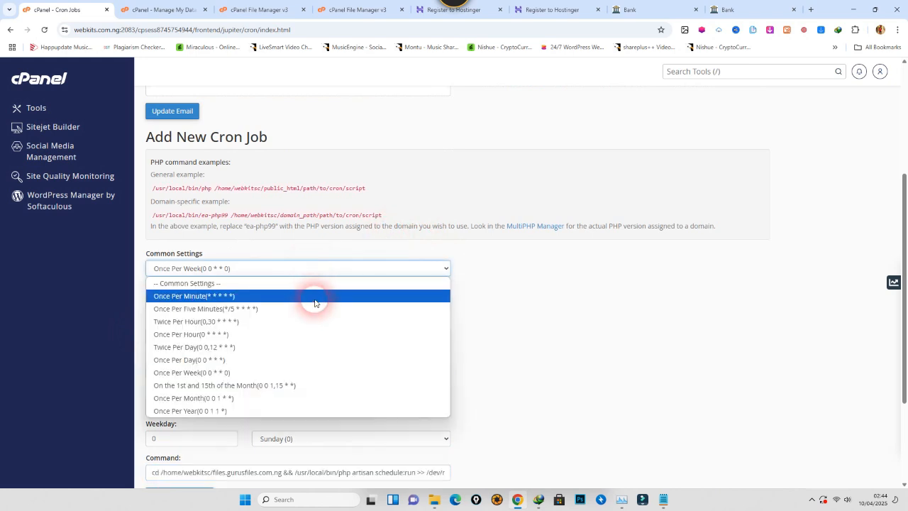
{"action": "left_click", "coordinate": [557, 300]}
{"action": "scroll", "coordinate": [561, 300], "scroll_direction": "down", "scroll_amount": 2}
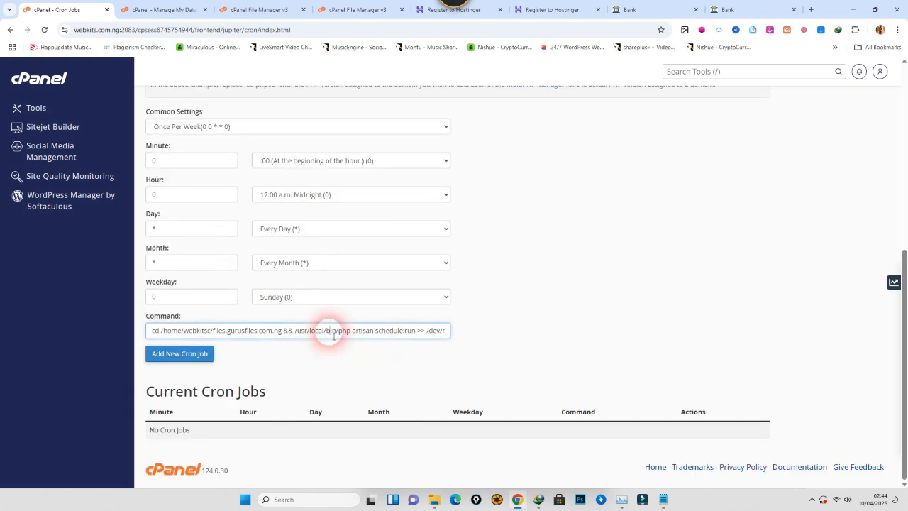
{"action": "left_click_drag", "start_coordinate": [413, 331], "coordinate": [167, 330]}
{"action": "left_click", "coordinate": [296, 333]}
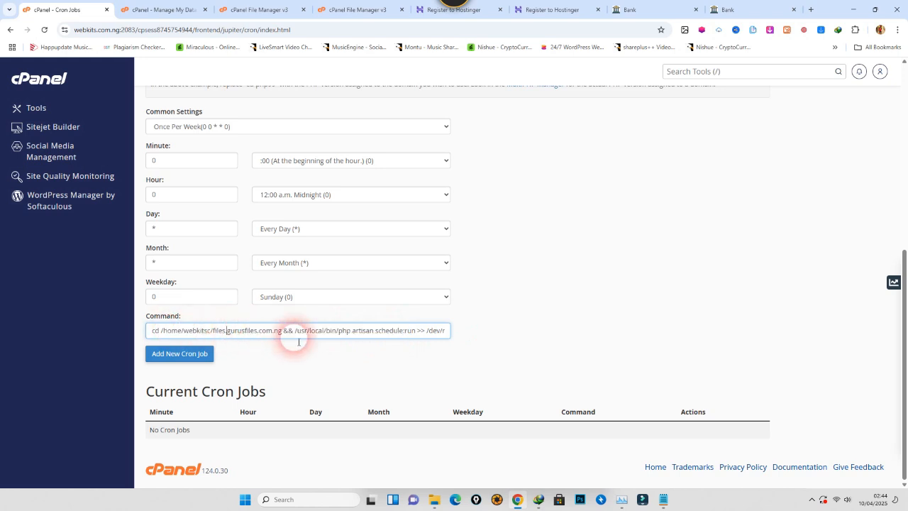
{"action": "left_click_drag", "start_coordinate": [438, 330], "coordinate": [105, 321]}
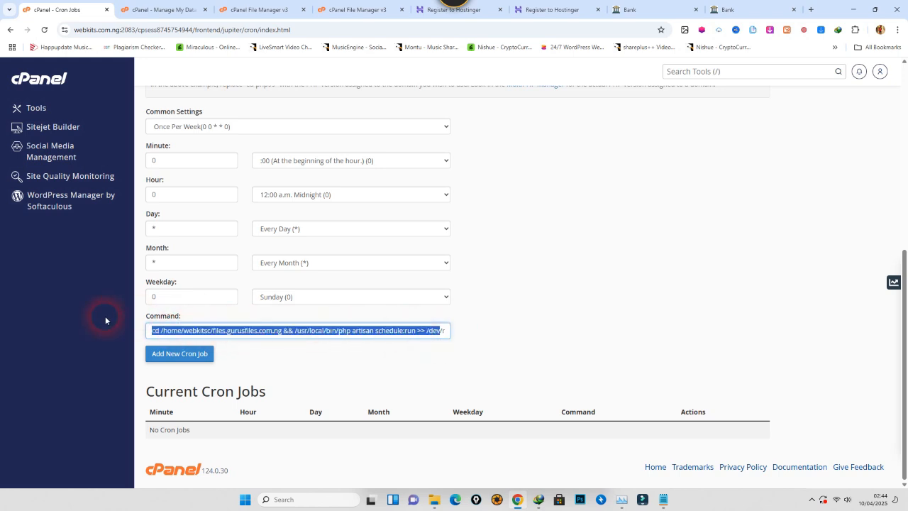
{"action": "left_click", "coordinate": [298, 359]}
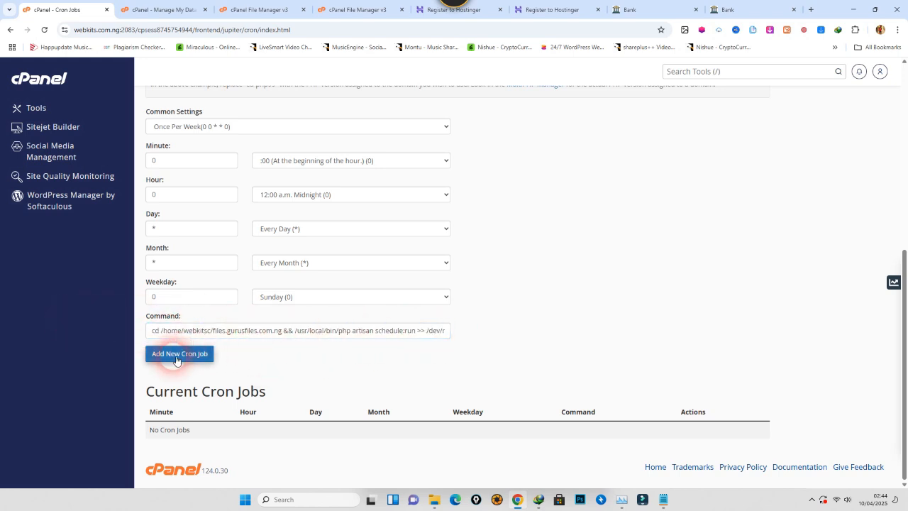
Back in the bank admin's cron settings, select the whole Plesk schedule command
{"action": "left_click", "coordinate": [653, 4]}
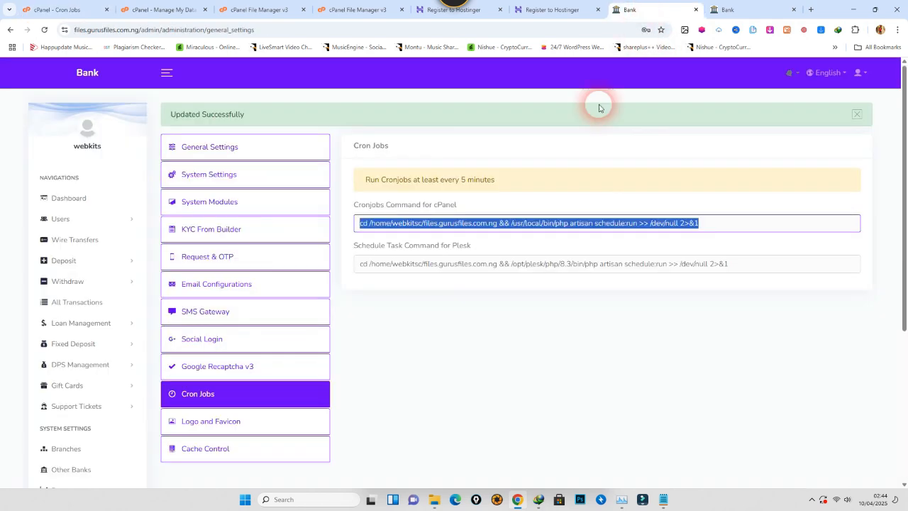
{"action": "left_click", "coordinate": [436, 268]}
{"action": "key", "text": "ctrl+a"}
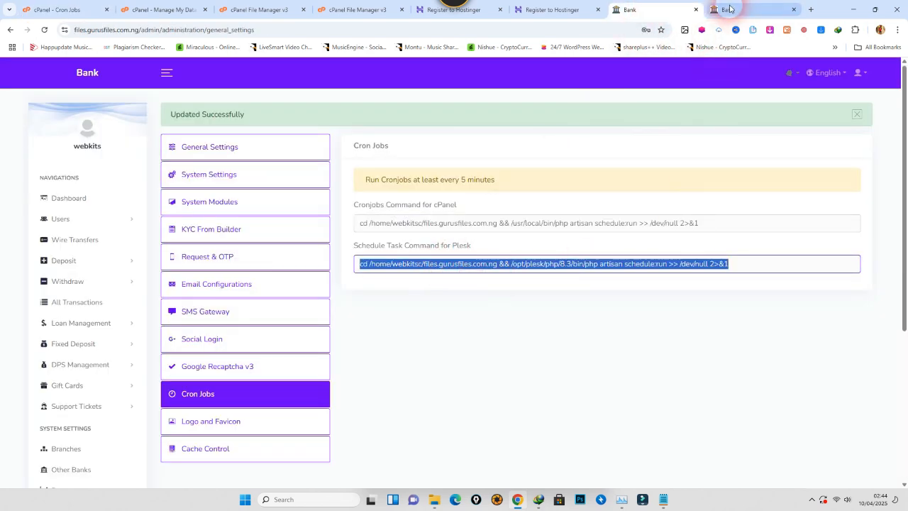
{"action": "scroll", "coordinate": [222, 402], "scroll_direction": "down", "scroll_amount": 1}
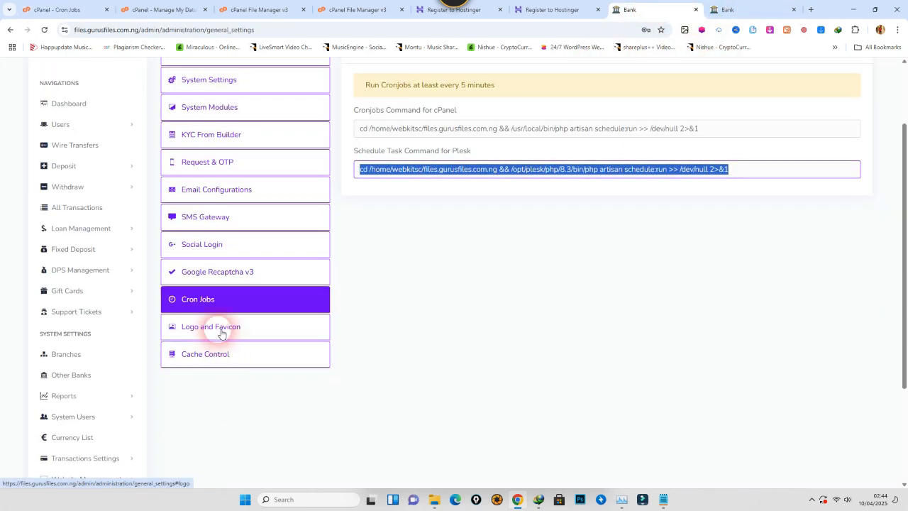
In Logo and Favicon settings, choose the 3-1sasa11 image as the new logo
{"action": "left_click", "coordinate": [223, 331]}
{"action": "scroll", "coordinate": [461, 263], "scroll_direction": "up", "scroll_amount": 1}
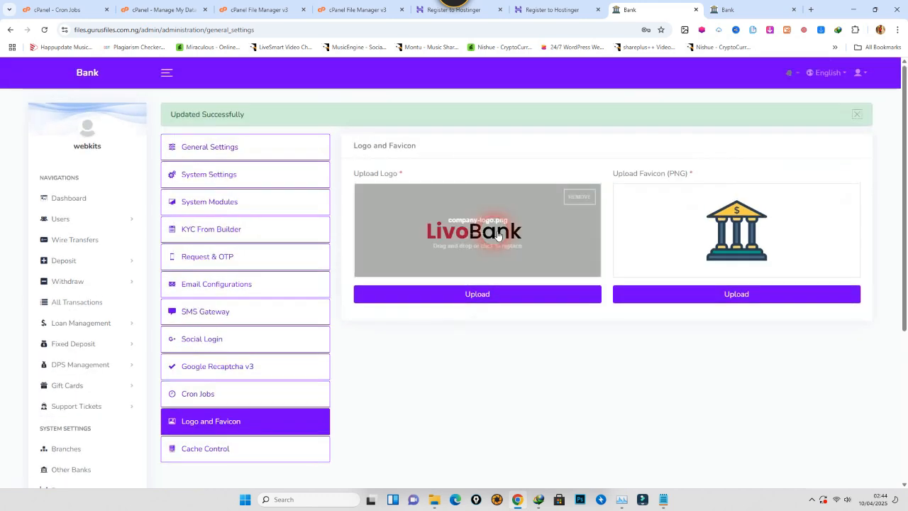
{"action": "left_click", "coordinate": [476, 299]}
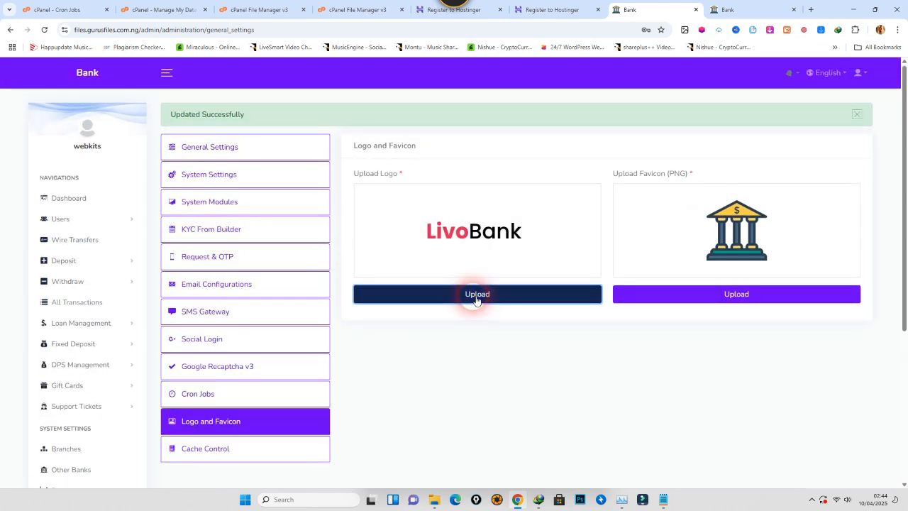
{"action": "left_click", "coordinate": [490, 244]}
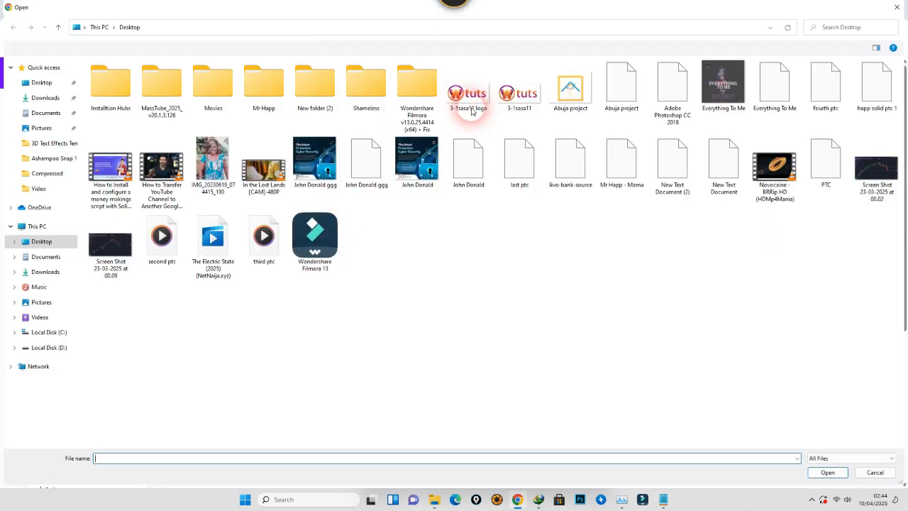
{"action": "left_click", "coordinate": [474, 104]}
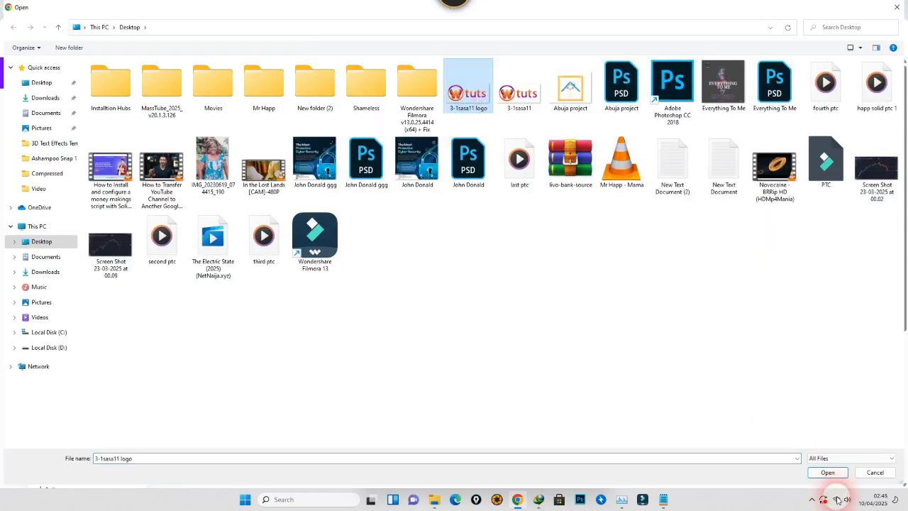
{"action": "left_click", "coordinate": [826, 473]}
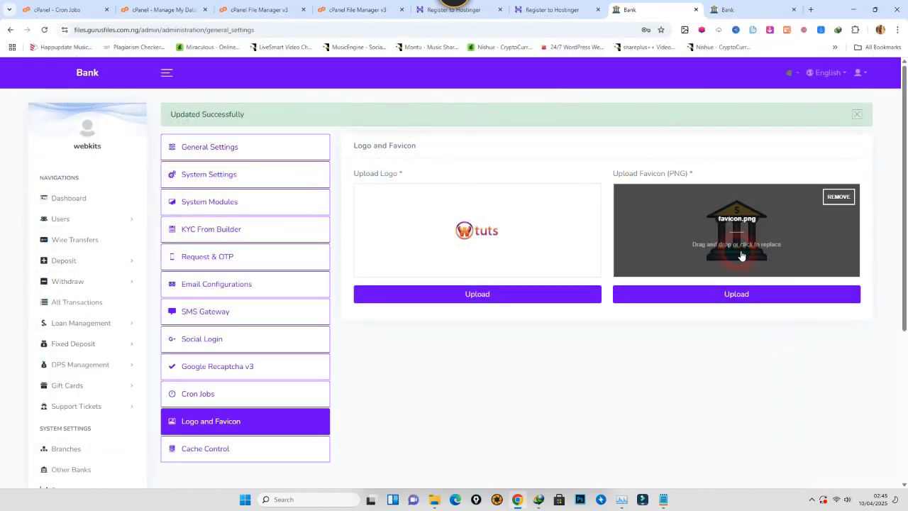
Pick the 3-1sasa11 image from Downloads as favicon, then upload both logo and favicon
{"action": "left_click", "coordinate": [696, 254]}
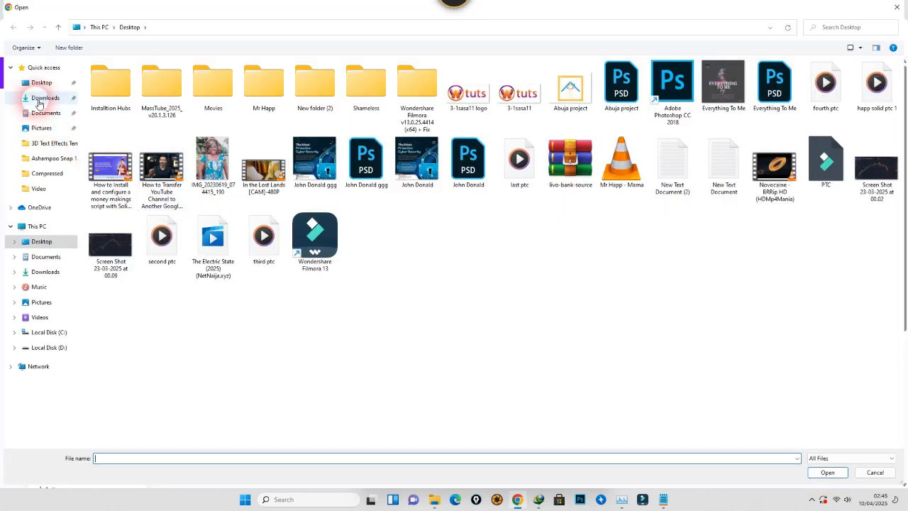
{"action": "left_click", "coordinate": [44, 97]}
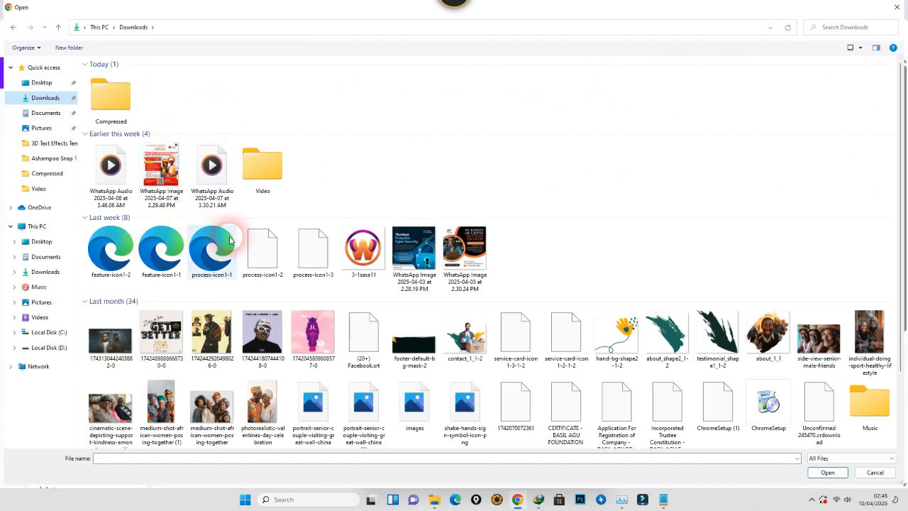
{"action": "double_click", "coordinate": [363, 253]}
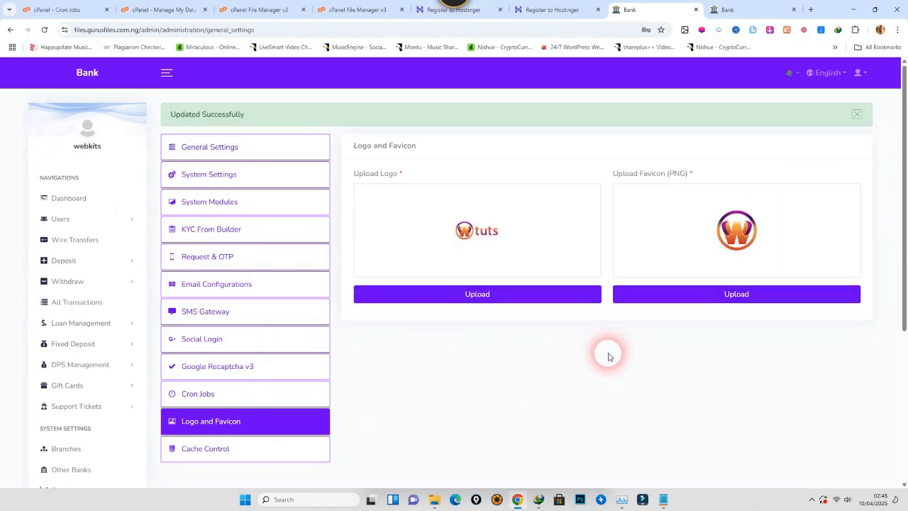
{"action": "left_click", "coordinate": [480, 301]}
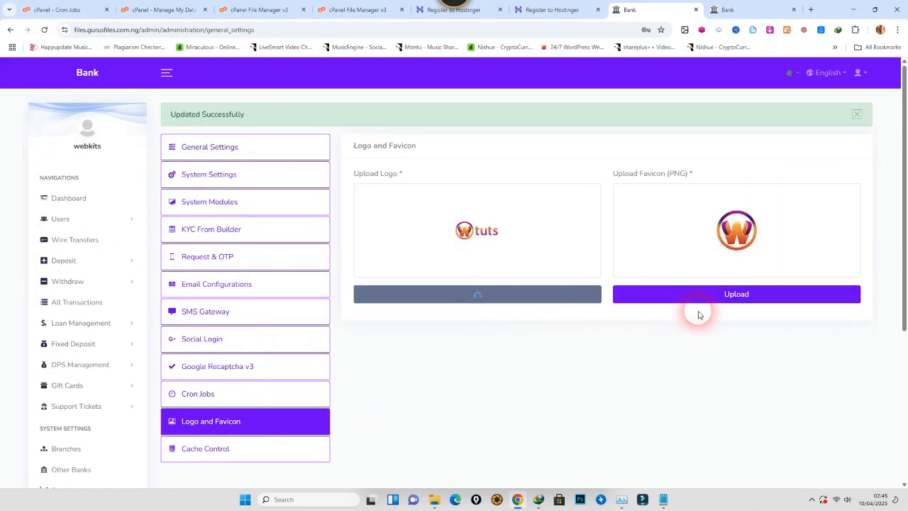
{"action": "left_click", "coordinate": [734, 296]}
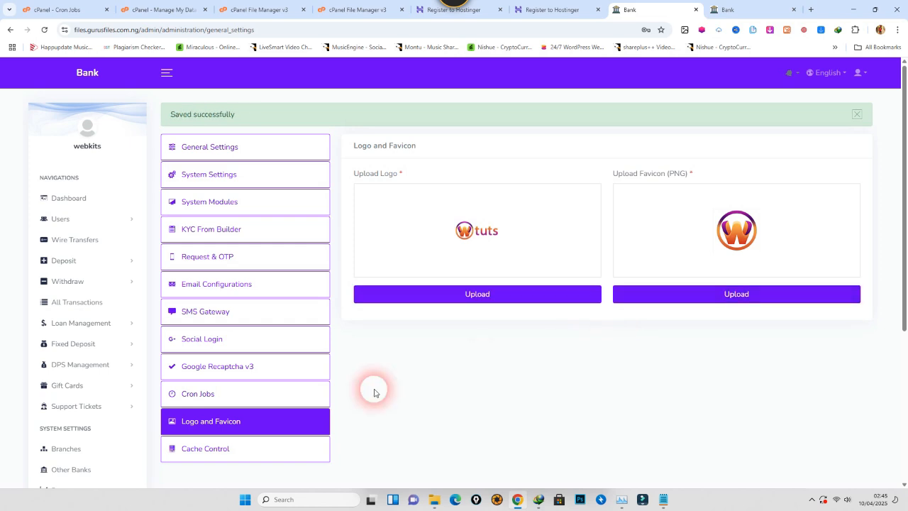
{"action": "left_click", "coordinate": [223, 452]}
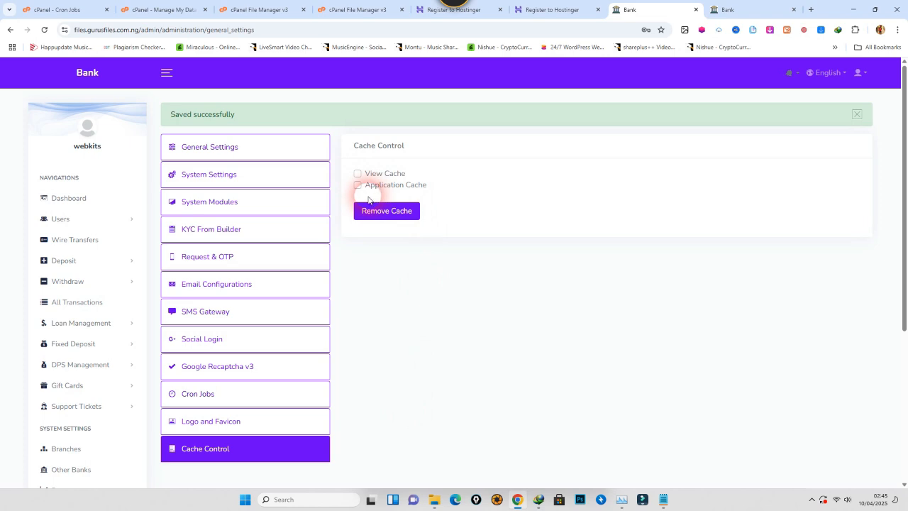
Scroll through the Cache Control page listing View Cache and Application Cache
{"action": "scroll", "coordinate": [95, 298], "scroll_direction": "down", "scroll_amount": 2}
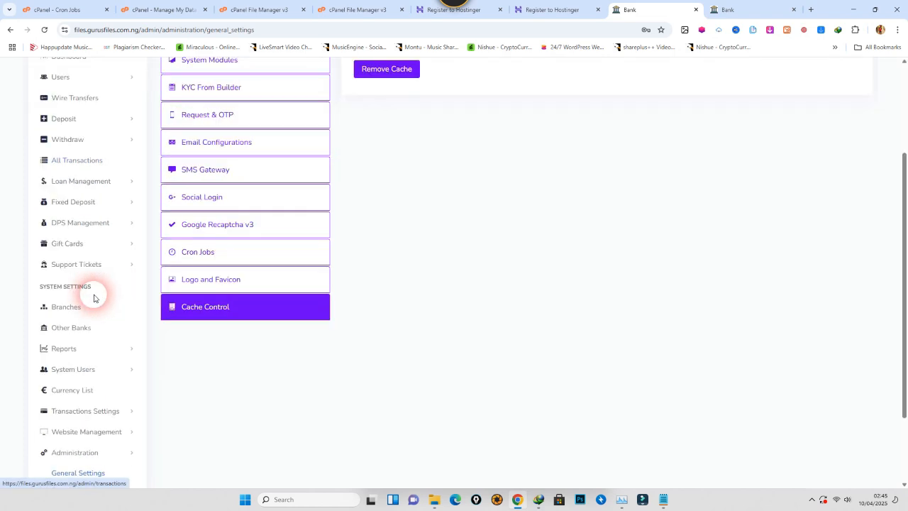
{"action": "scroll", "coordinate": [107, 320], "scroll_direction": "down", "scroll_amount": 2}
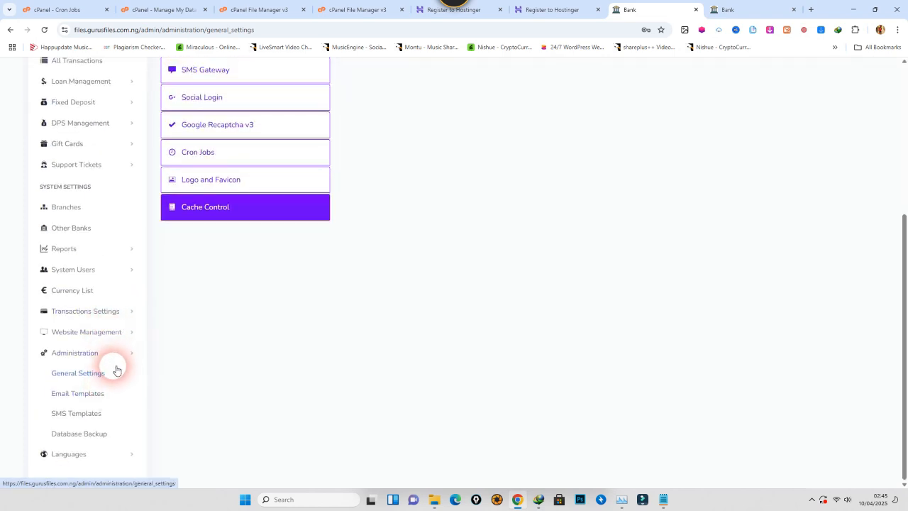
{"action": "scroll", "coordinate": [116, 368], "scroll_direction": "up", "scroll_amount": 4}
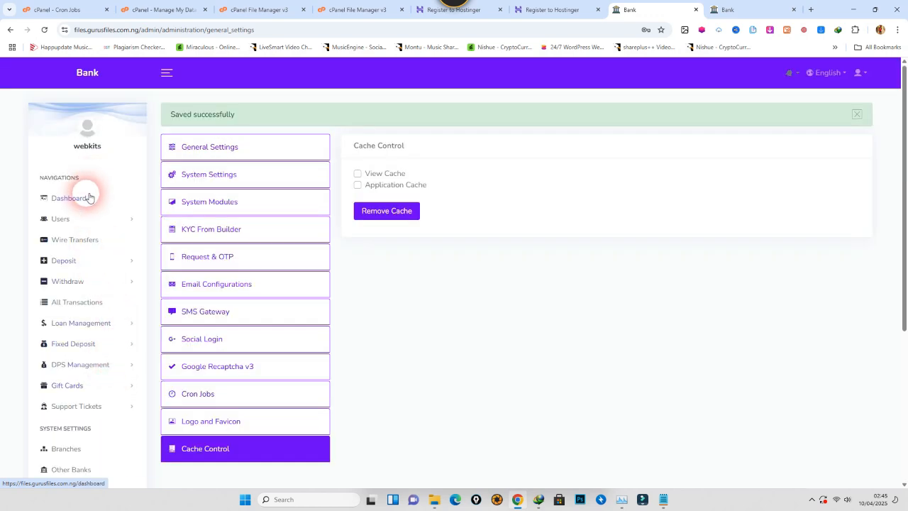
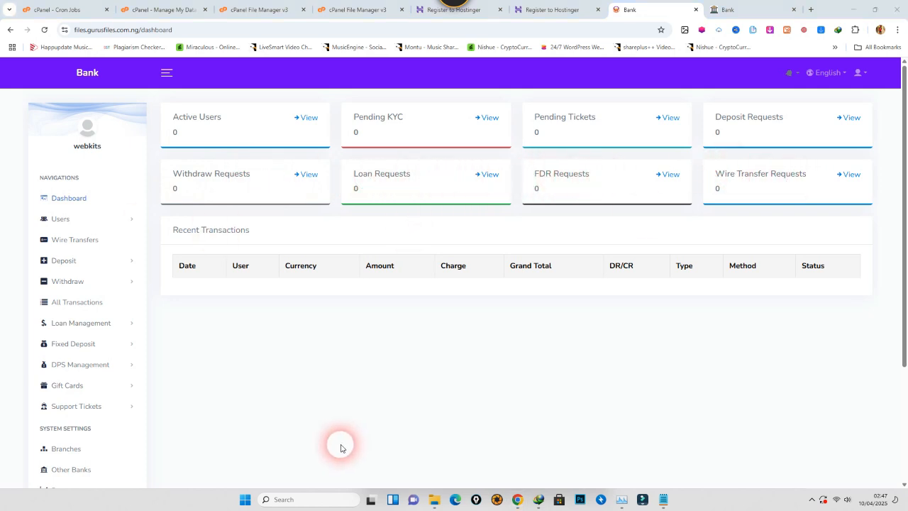
Start a new user under Users > Add New, autofill name and password, and set status Active
{"action": "left_click", "coordinate": [78, 220]}
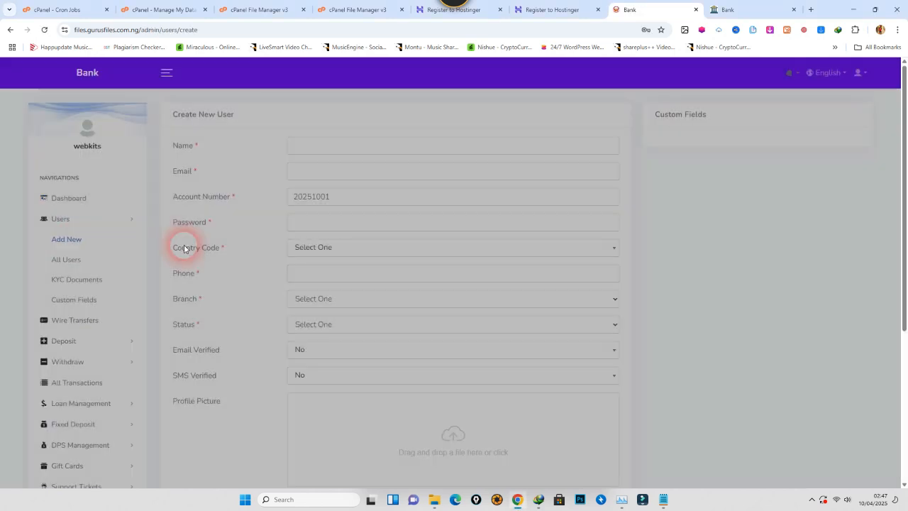
{"action": "left_click", "coordinate": [328, 147]}
{"action": "left_click", "coordinate": [355, 174]}
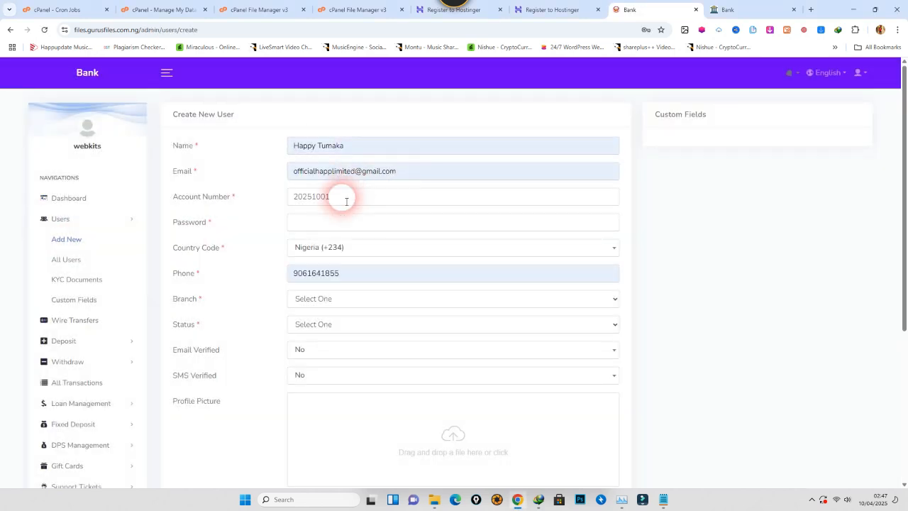
{"action": "left_click", "coordinate": [323, 223]}
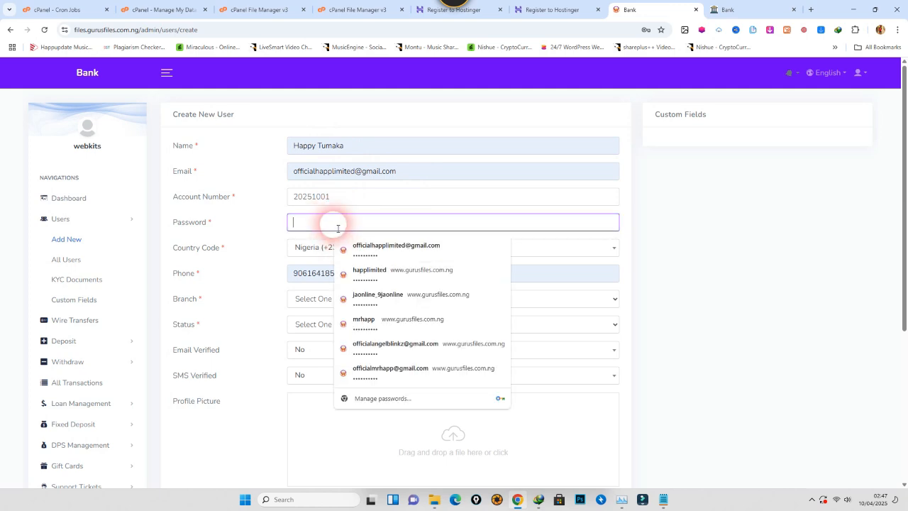
{"action": "left_click", "coordinate": [369, 249]}
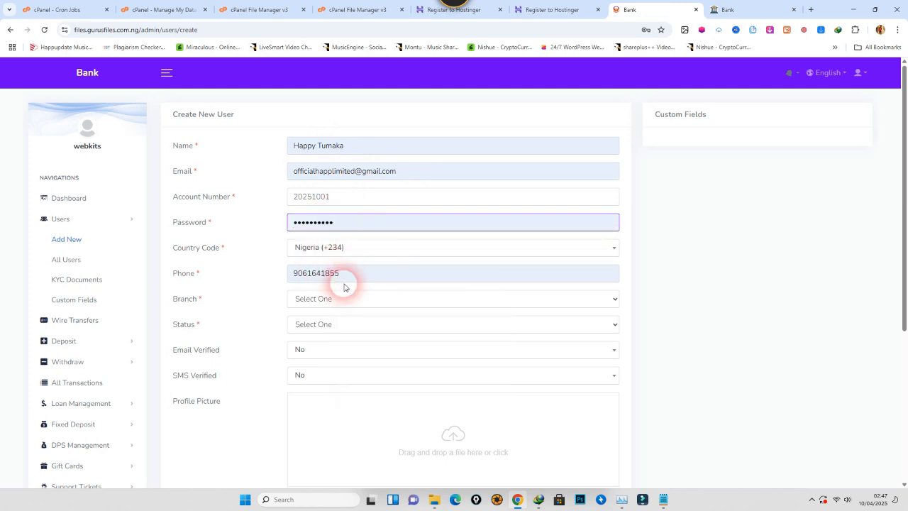
{"action": "left_click", "coordinate": [328, 304]}
{"action": "left_click", "coordinate": [324, 316]}
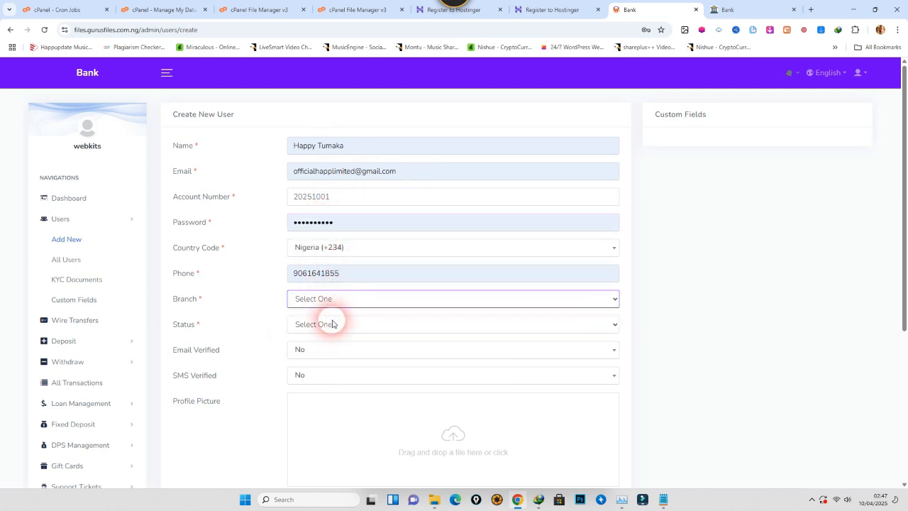
{"action": "left_click", "coordinate": [337, 326]}
{"action": "left_click", "coordinate": [340, 355]}
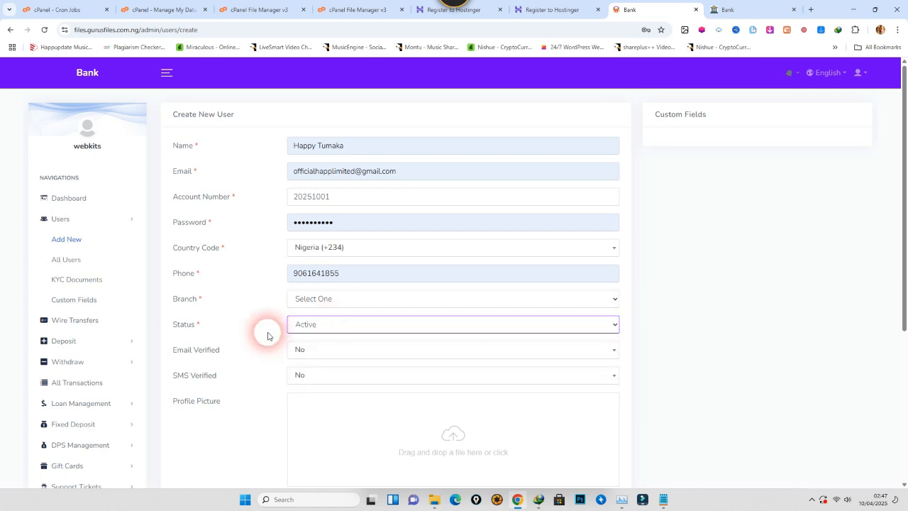
Keep email verification at No, create the user, and open the empty All Users list
{"action": "scroll", "coordinate": [263, 326], "scroll_direction": "down", "scroll_amount": 1}
{"action": "left_click", "coordinate": [317, 255]}
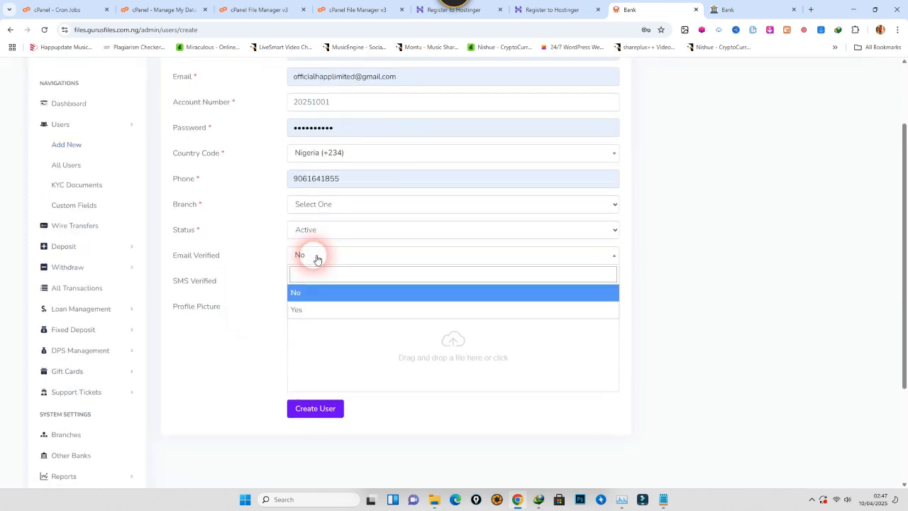
{"action": "left_click", "coordinate": [305, 293]}
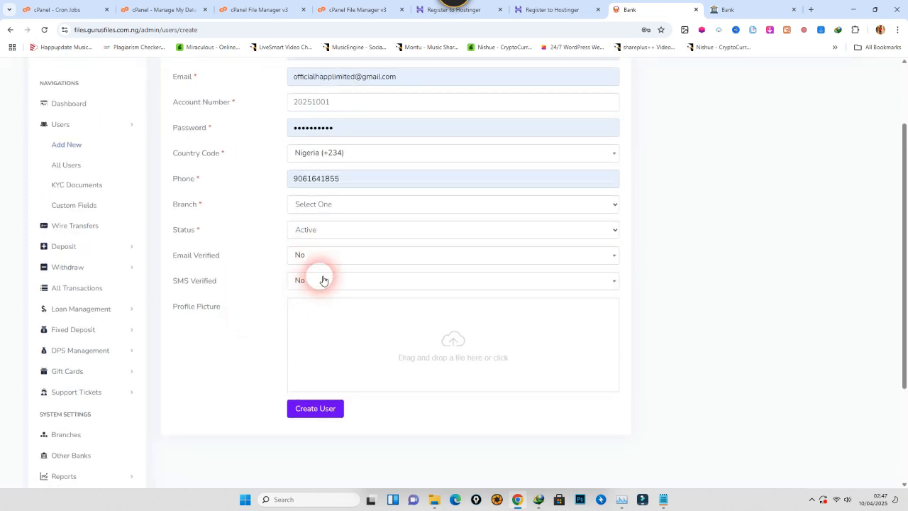
{"action": "scroll", "coordinate": [291, 305], "scroll_direction": "down", "scroll_amount": 2}
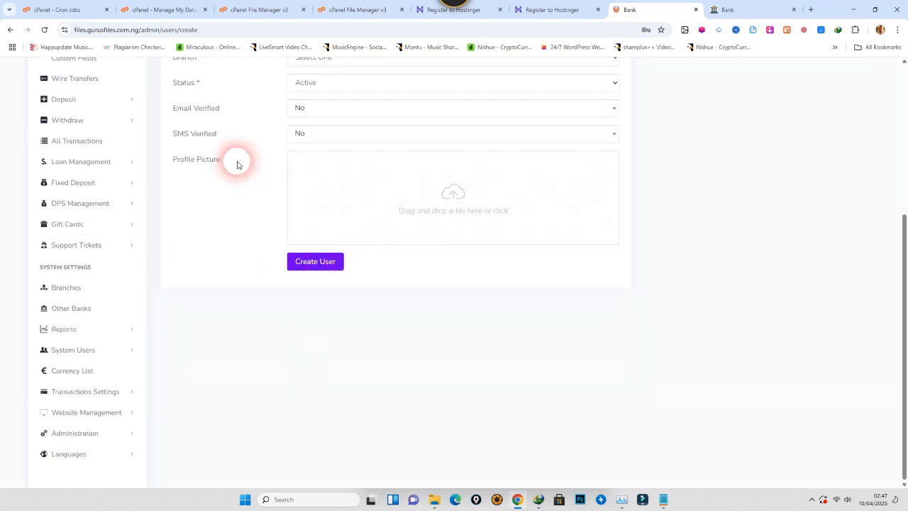
{"action": "scroll", "coordinate": [331, 278], "scroll_direction": "up", "scroll_amount": 2}
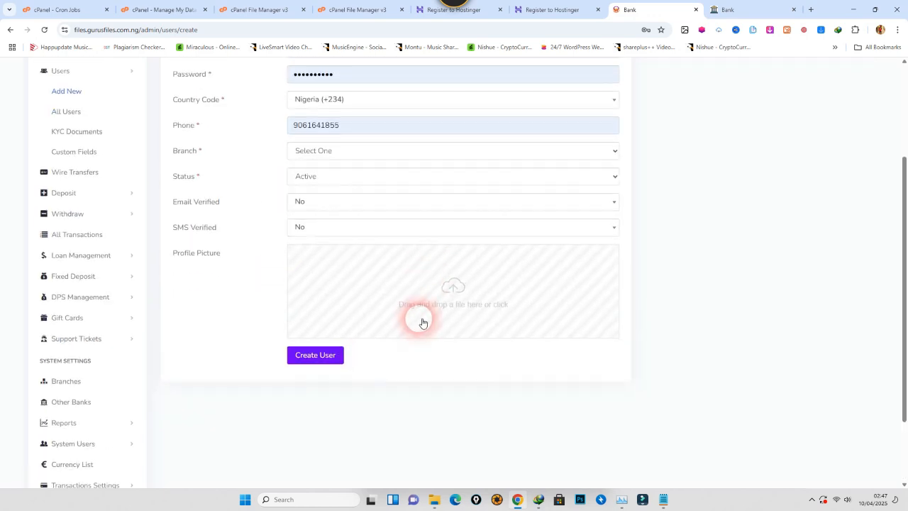
{"action": "scroll", "coordinate": [423, 320], "scroll_direction": "down", "scroll_amount": 1}
{"action": "left_click", "coordinate": [328, 312]}
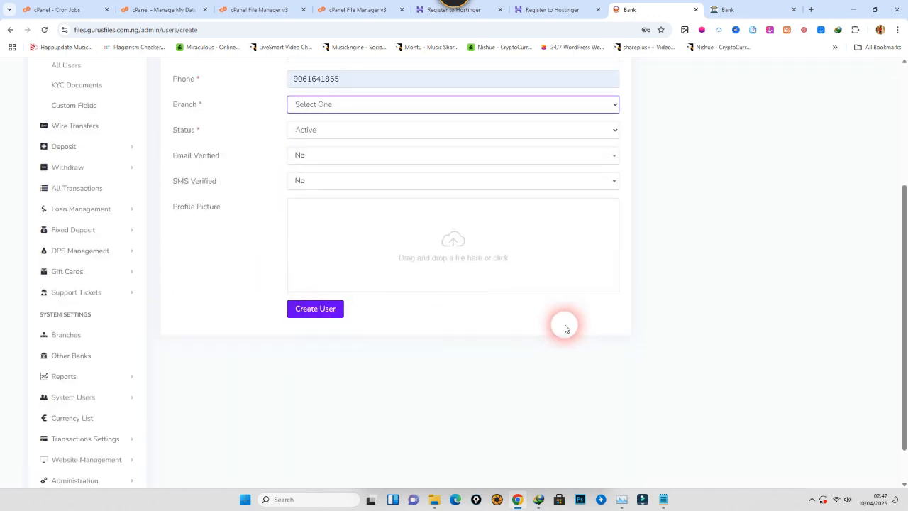
{"action": "scroll", "coordinate": [564, 326], "scroll_direction": "up", "scroll_amount": 3}
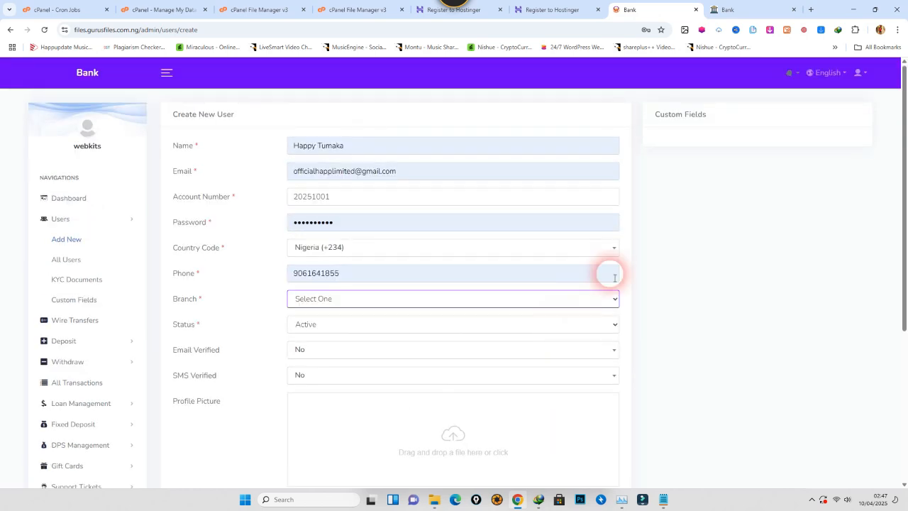
{"action": "left_click", "coordinate": [63, 260]}
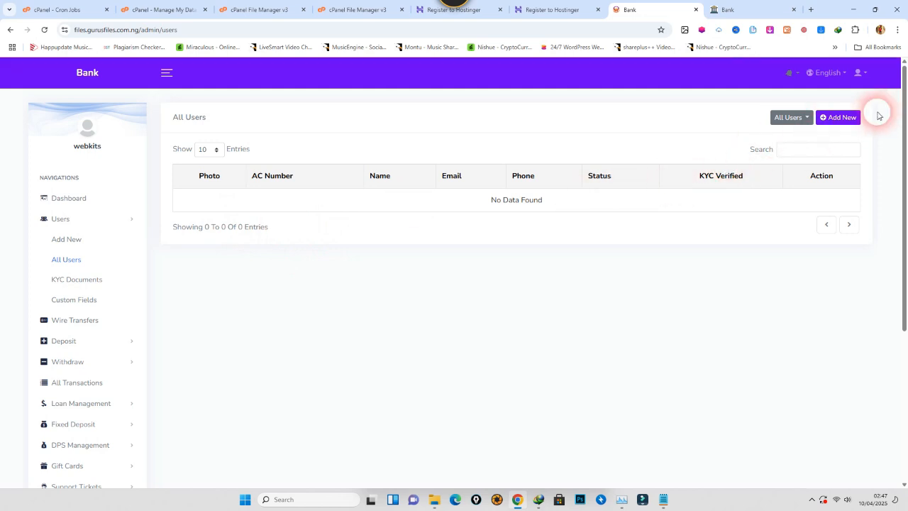
Open the Add New user form and review its prefilled account number
{"action": "left_click", "coordinate": [847, 121]}
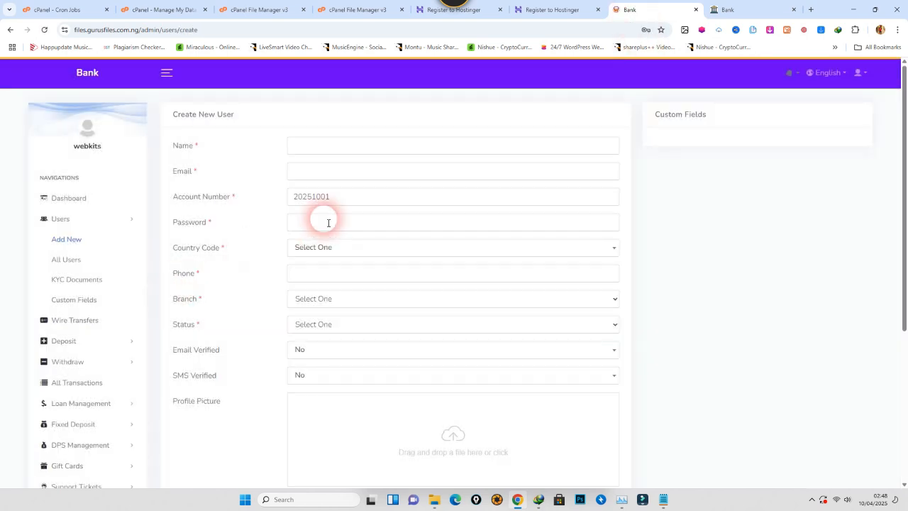
{"action": "left_click", "coordinate": [353, 197]}
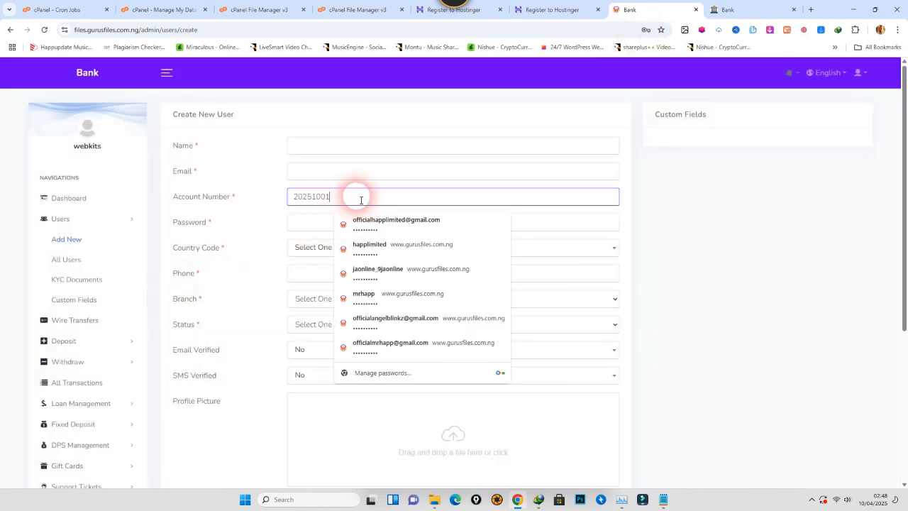
{"action": "scroll", "coordinate": [121, 300], "scroll_direction": "down", "scroll_amount": 2}
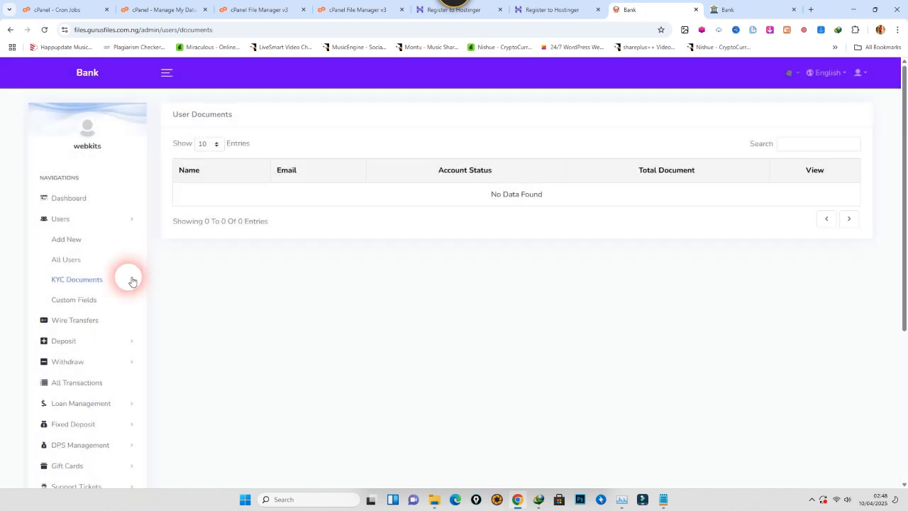
{"action": "scroll", "coordinate": [114, 281], "scroll_direction": "down", "scroll_amount": 2}
Review the Wire Transfers page, then Make Withdraw with USD selected as currency
{"action": "left_click", "coordinate": [87, 227]}
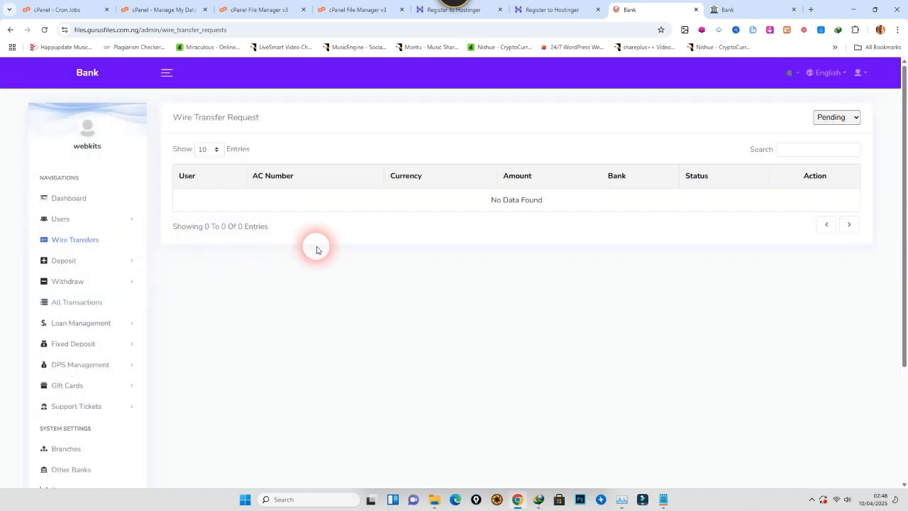
{"action": "left_click", "coordinate": [88, 284]}
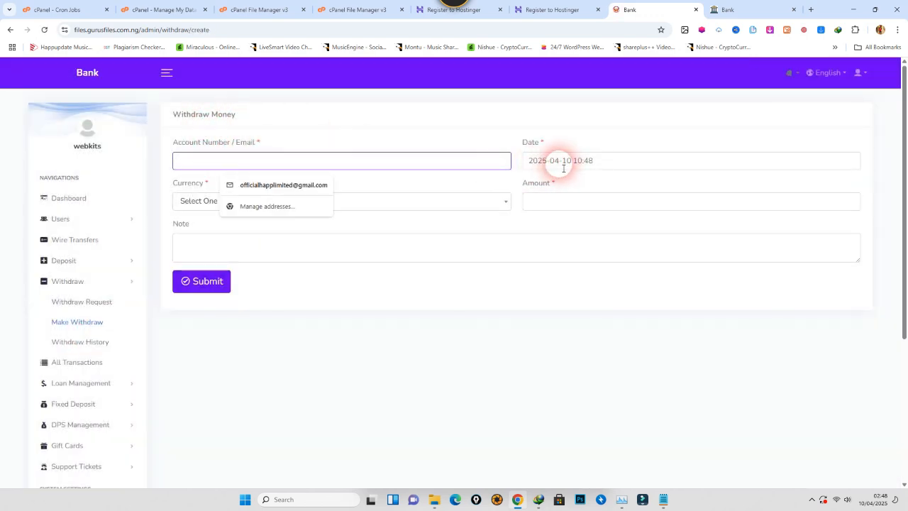
{"action": "left_click", "coordinate": [198, 201]}
{"action": "left_click", "coordinate": [218, 260]}
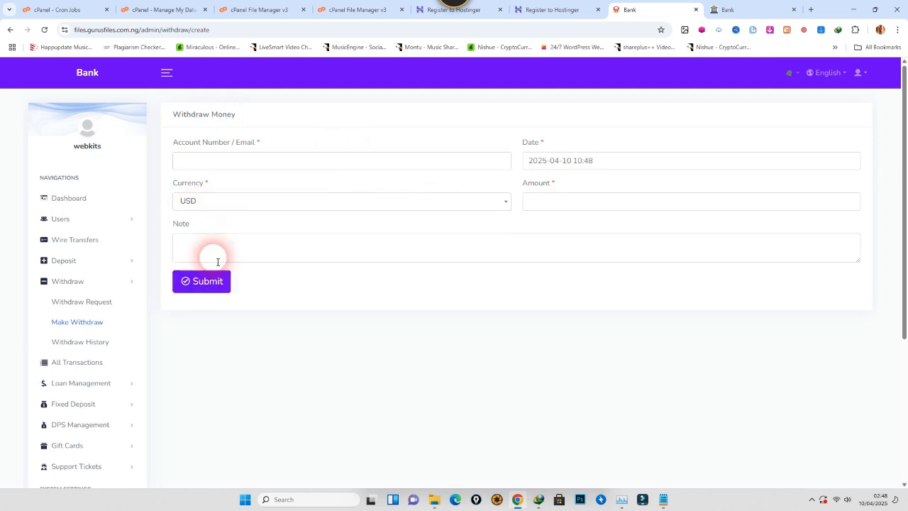
{"action": "scroll", "coordinate": [71, 355], "scroll_direction": "down", "scroll_amount": 2}
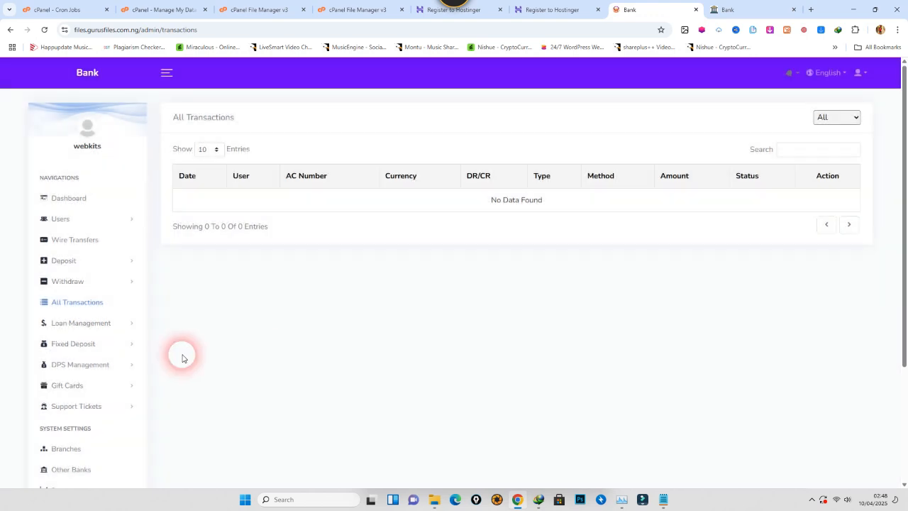
Browse All Loans, then the loan calculator's interest rate, interest type and term fields
{"action": "left_click", "coordinate": [80, 324]}
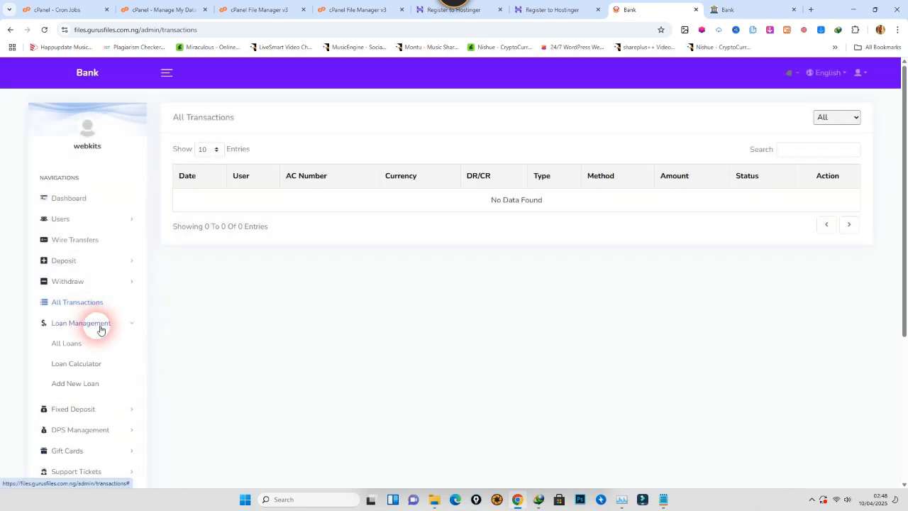
{"action": "left_click", "coordinate": [86, 348]}
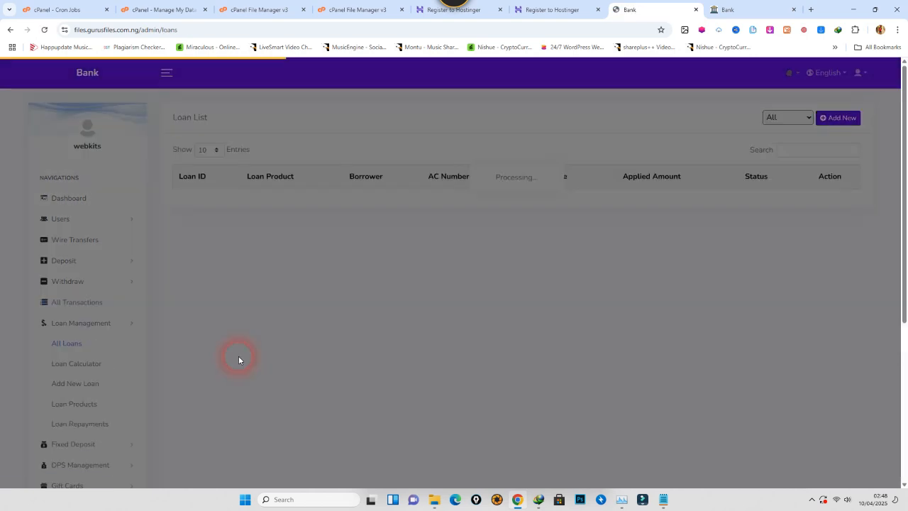
{"action": "scroll", "coordinate": [125, 339], "scroll_direction": "down", "scroll_amount": 2}
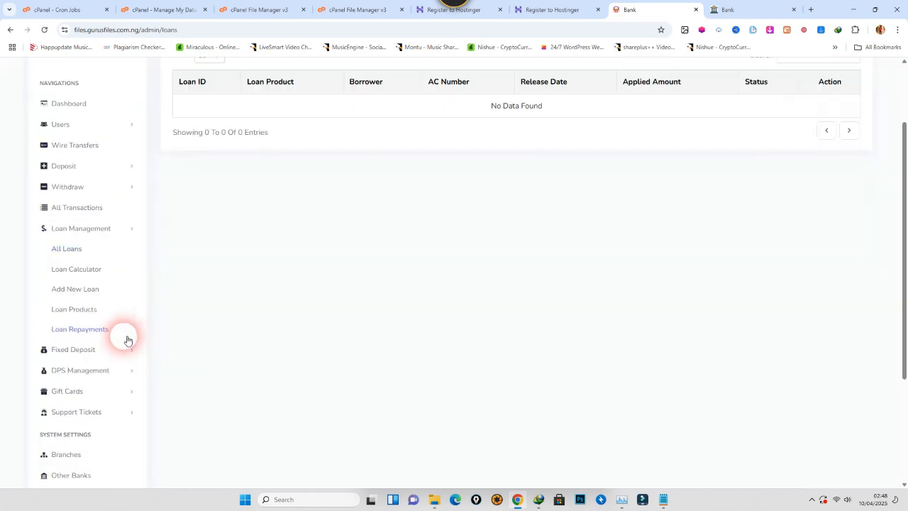
{"action": "left_click", "coordinate": [91, 267]}
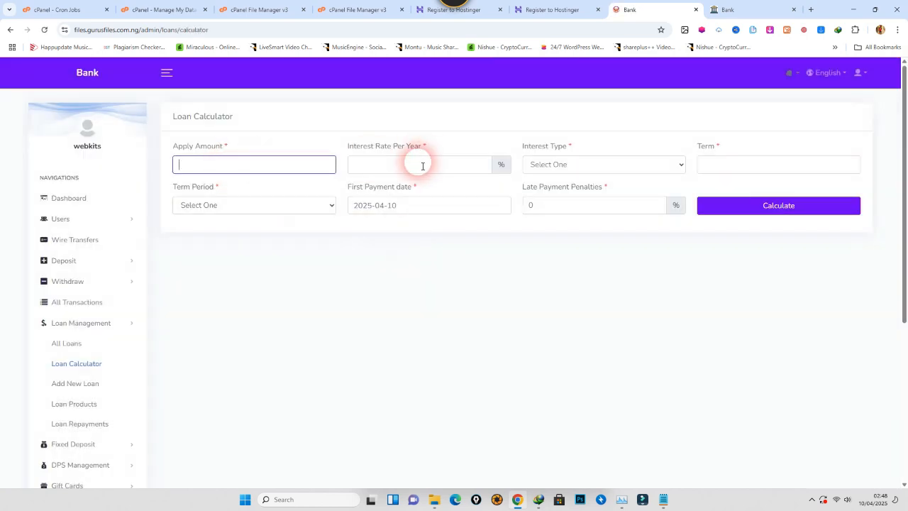
{"action": "left_click", "coordinate": [380, 162]}
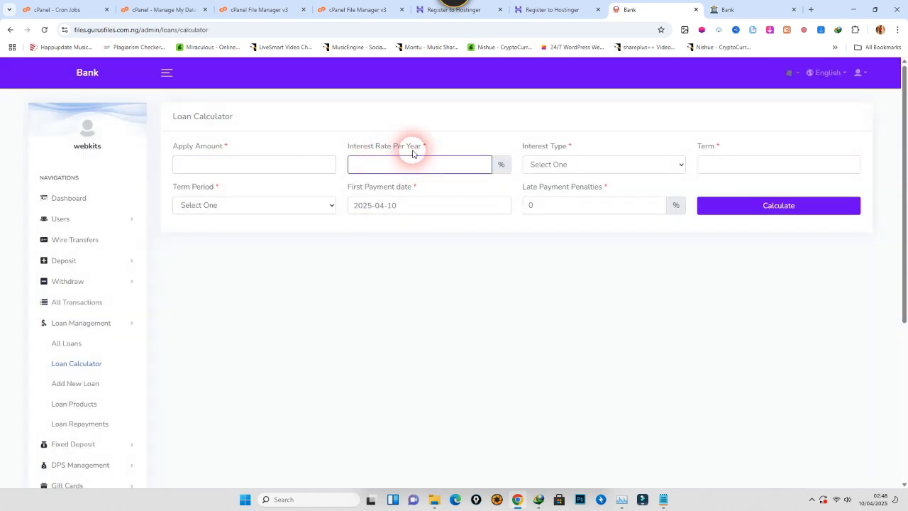
{"action": "left_click", "coordinate": [557, 168]}
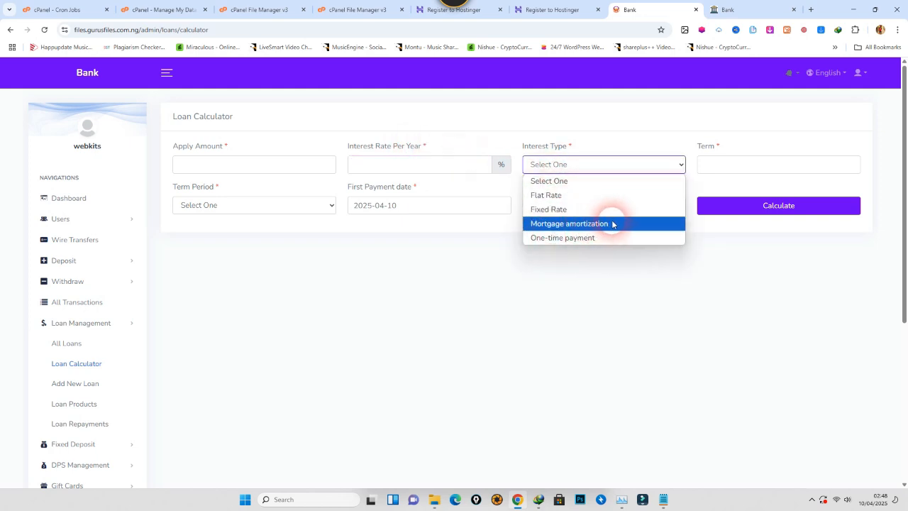
{"action": "left_click", "coordinate": [710, 164]}
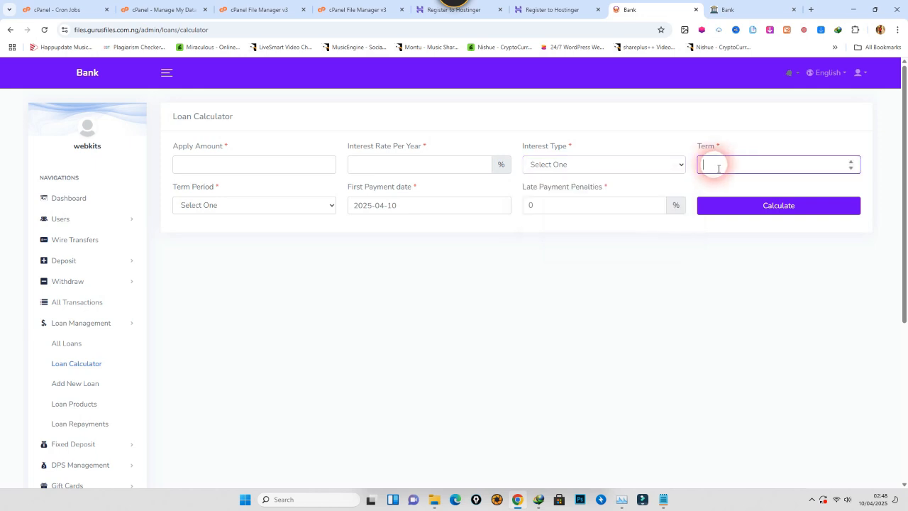
{"action": "left_click", "coordinate": [226, 206]}
{"action": "left_click", "coordinate": [394, 288]}
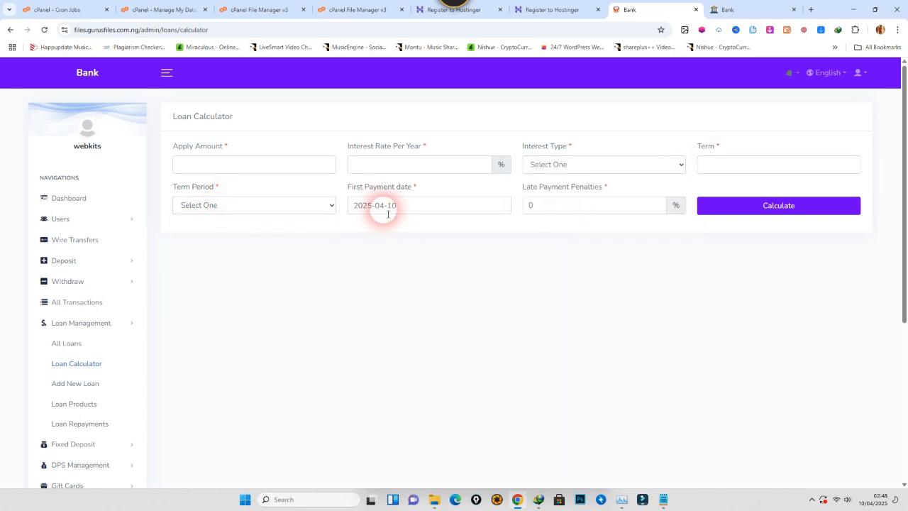
{"action": "scroll", "coordinate": [70, 352], "scroll_direction": "down", "scroll_amount": 1}
{"action": "scroll", "coordinate": [70, 352], "scroll_direction": "down", "scroll_amount": 1}
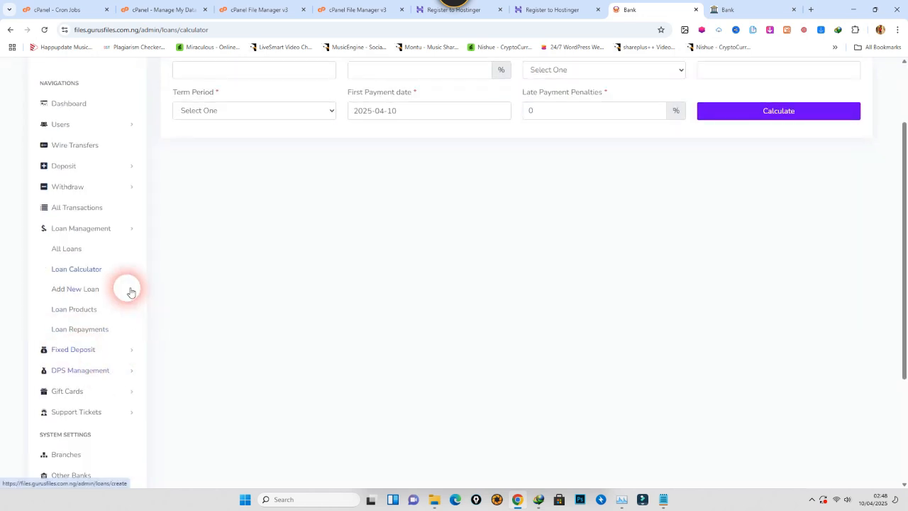
Check the Loan Product choices on the Add New Loan form, then open Loan Products
{"action": "left_click", "coordinate": [81, 290]}
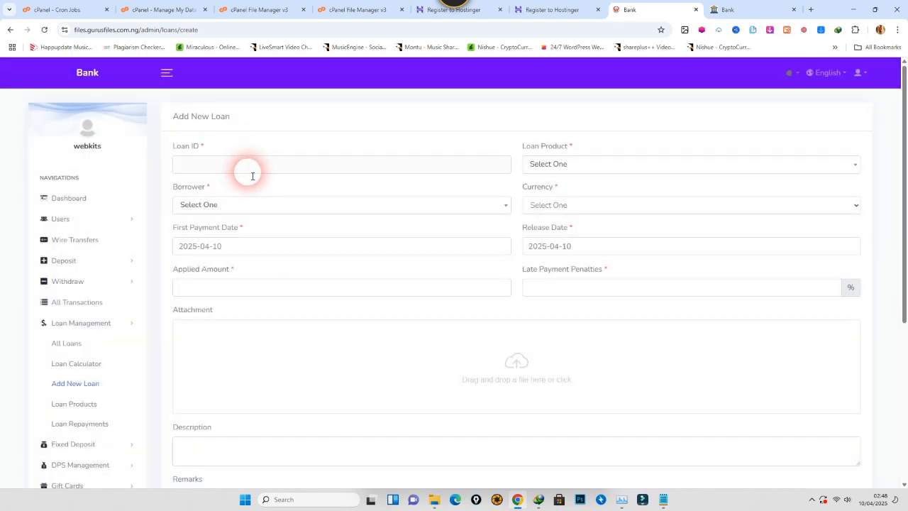
{"action": "left_click", "coordinate": [264, 169]}
{"action": "left_click", "coordinate": [574, 164]}
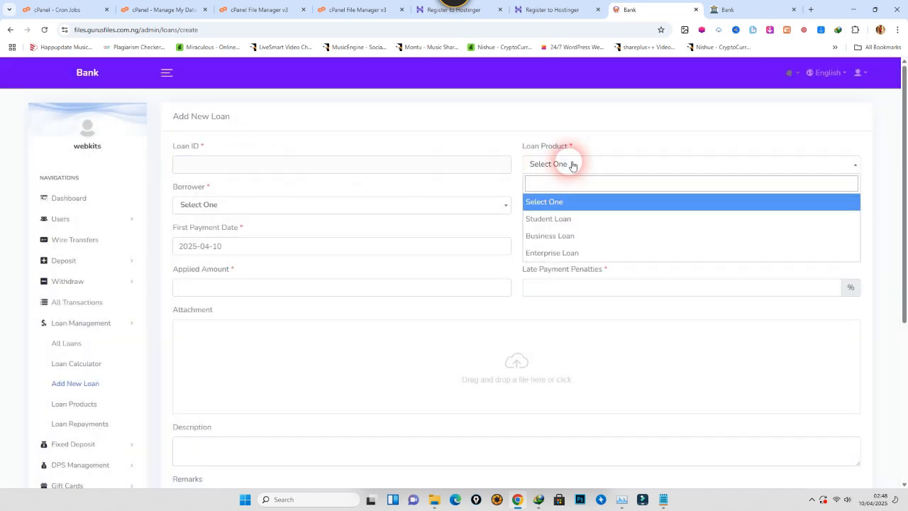
{"action": "left_click", "coordinate": [454, 308]}
{"action": "scroll", "coordinate": [132, 367], "scroll_direction": "down", "scroll_amount": 3}
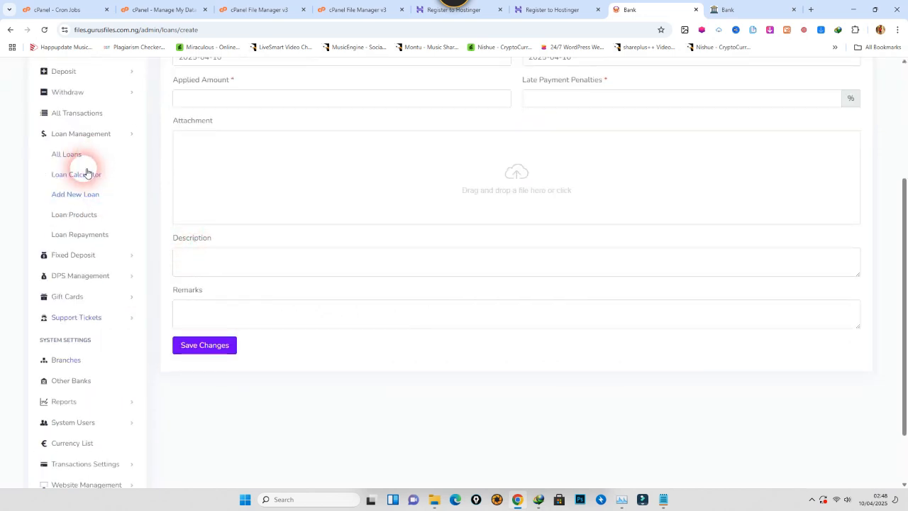
{"action": "left_click", "coordinate": [84, 216]}
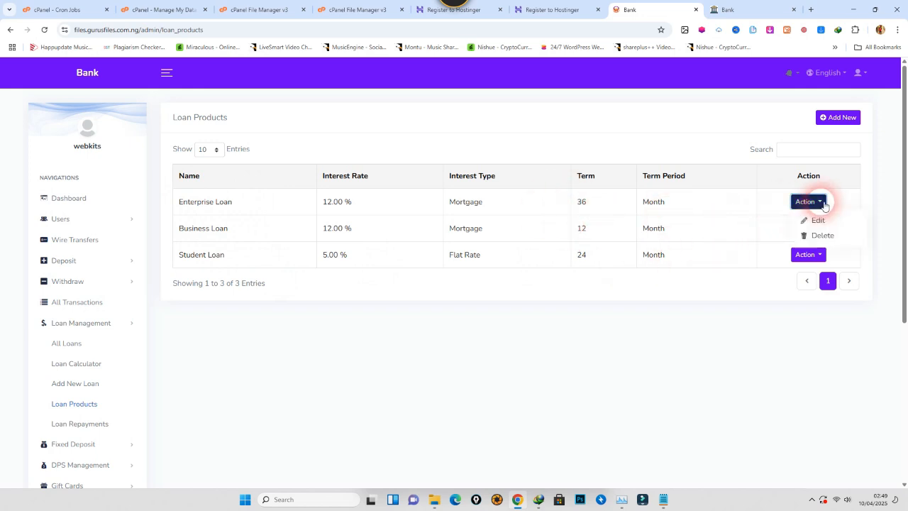
Dismiss the Enterprise Loan row options and review the new fixed deposit form and FDR packages
{"action": "left_click", "coordinate": [521, 339]}
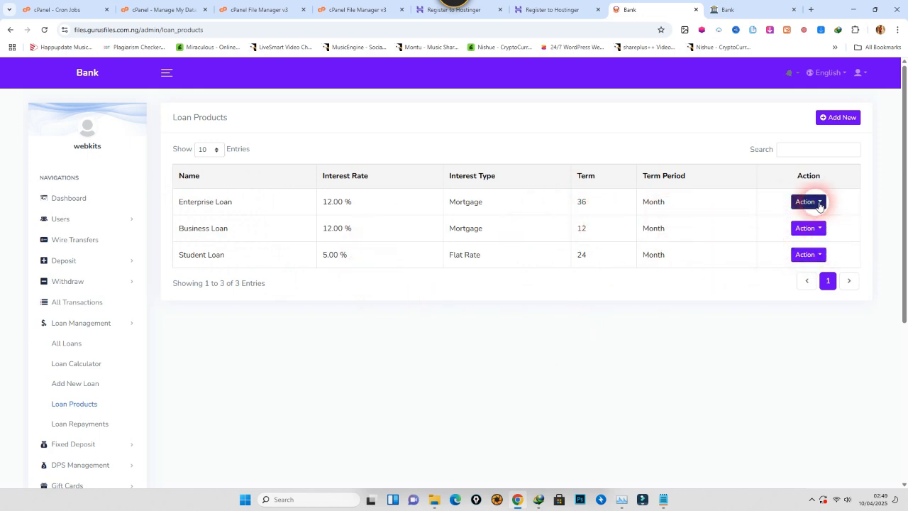
{"action": "left_click", "coordinate": [324, 387]}
{"action": "scroll", "coordinate": [120, 279], "scroll_direction": "down", "scroll_amount": 3}
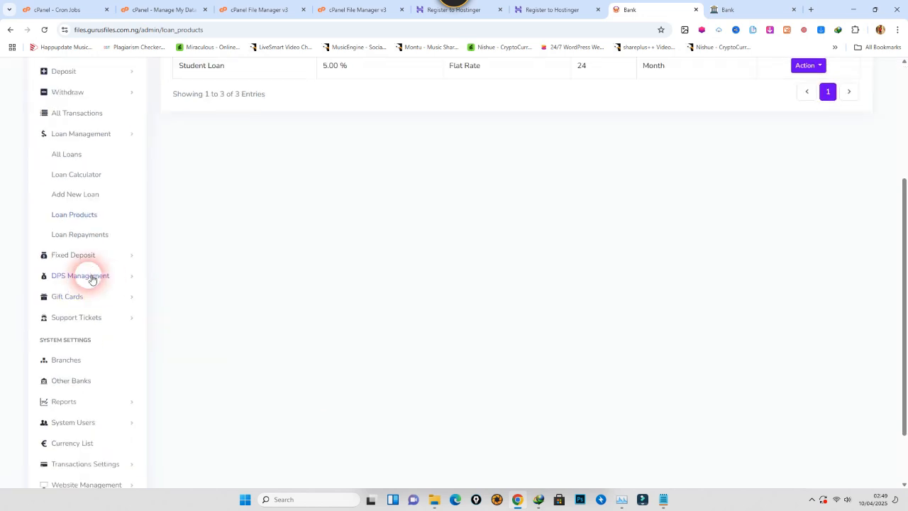
{"action": "left_click", "coordinate": [74, 256]}
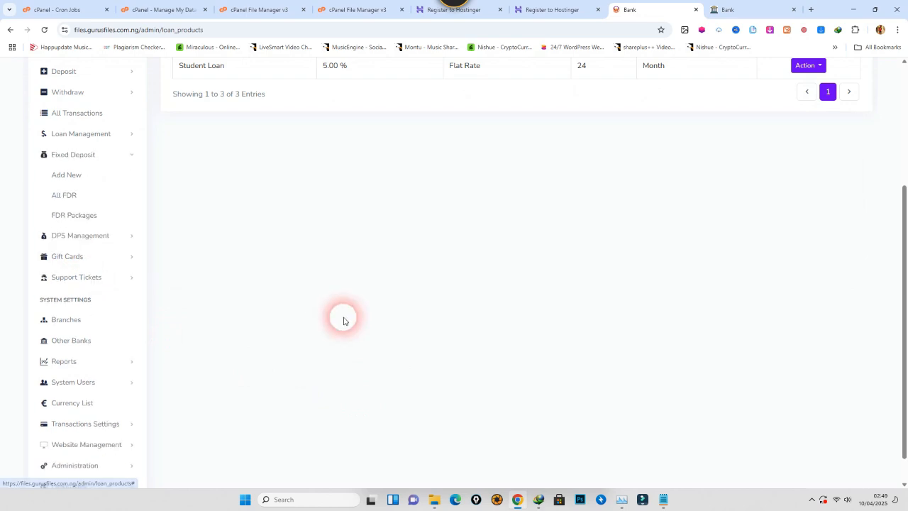
{"action": "left_click", "coordinate": [89, 178]}
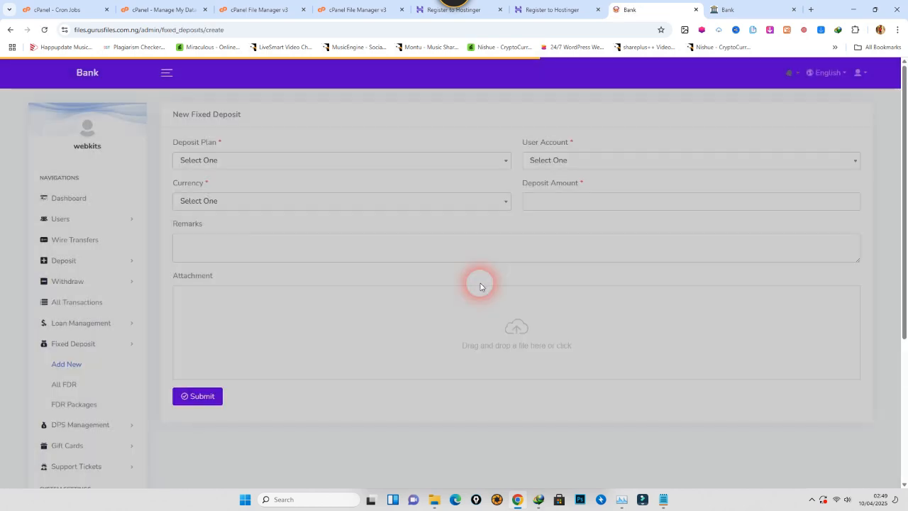
{"action": "scroll", "coordinate": [227, 296], "scroll_direction": "down", "scroll_amount": 4}
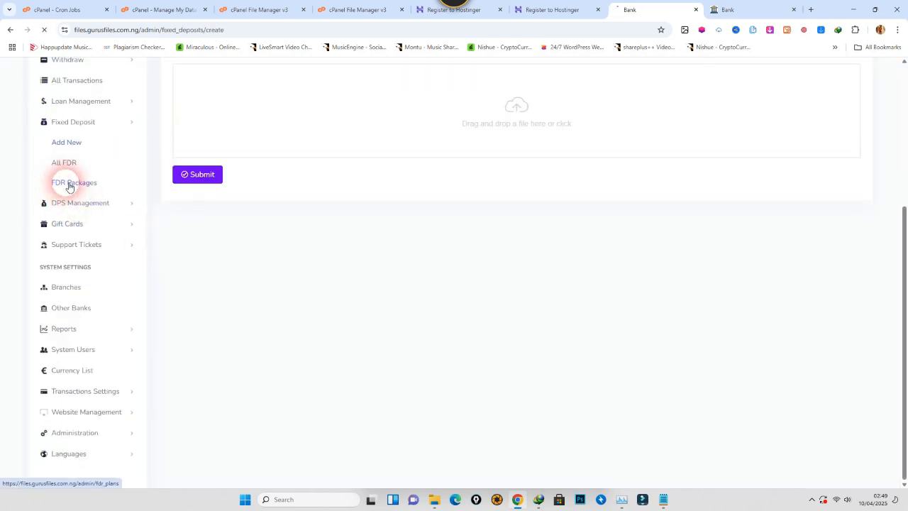
{"action": "left_click", "coordinate": [69, 185]}
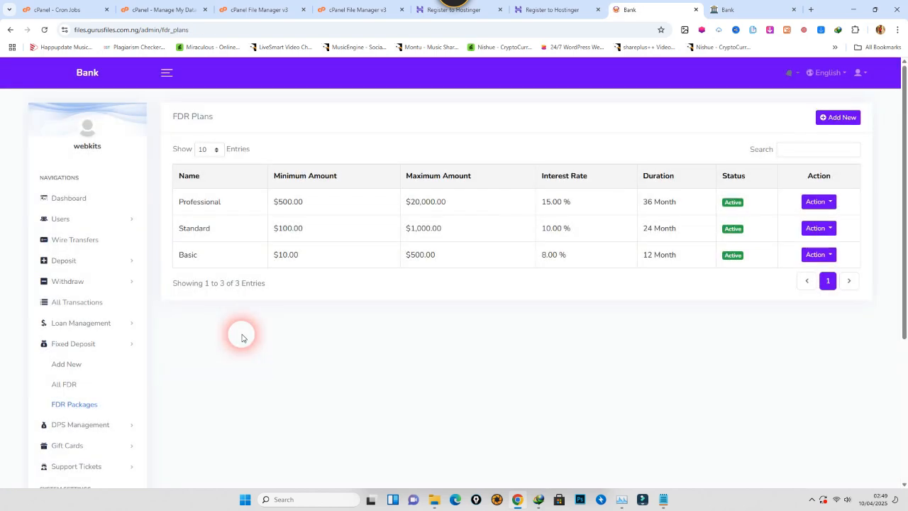
Expand DPS Management and open the empty All DPS list
{"action": "scroll", "coordinate": [242, 337], "scroll_direction": "down", "scroll_amount": 3}
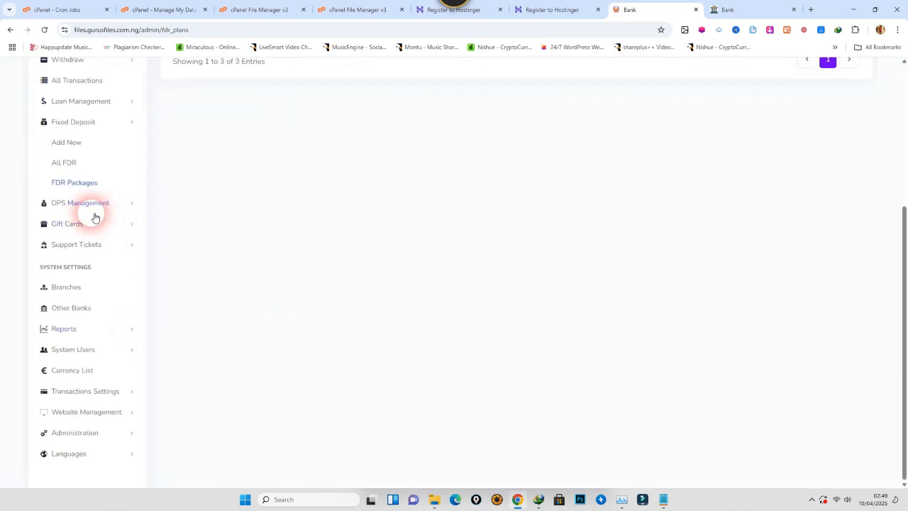
{"action": "left_click", "coordinate": [84, 206]}
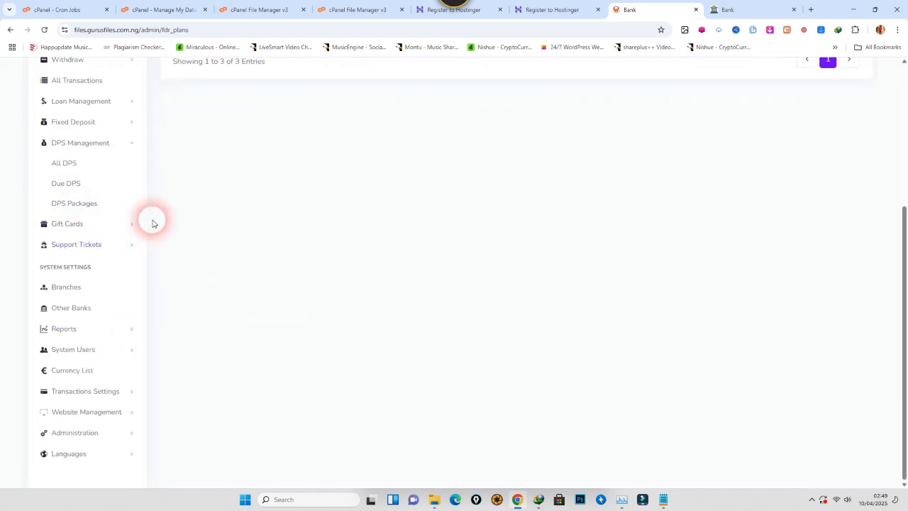
{"action": "left_click", "coordinate": [65, 164]}
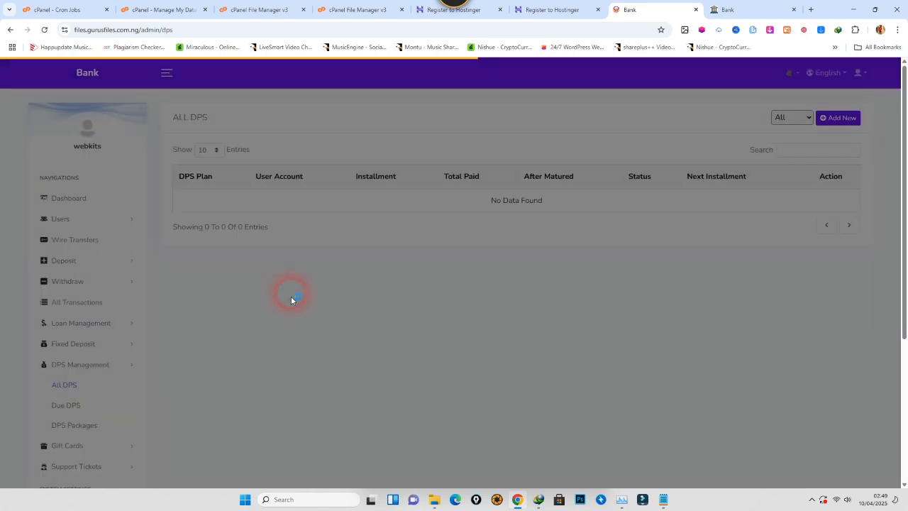
Expand Gift Cards and review the active gift cards list
{"action": "scroll", "coordinate": [142, 284], "scroll_direction": "down", "scroll_amount": 3}
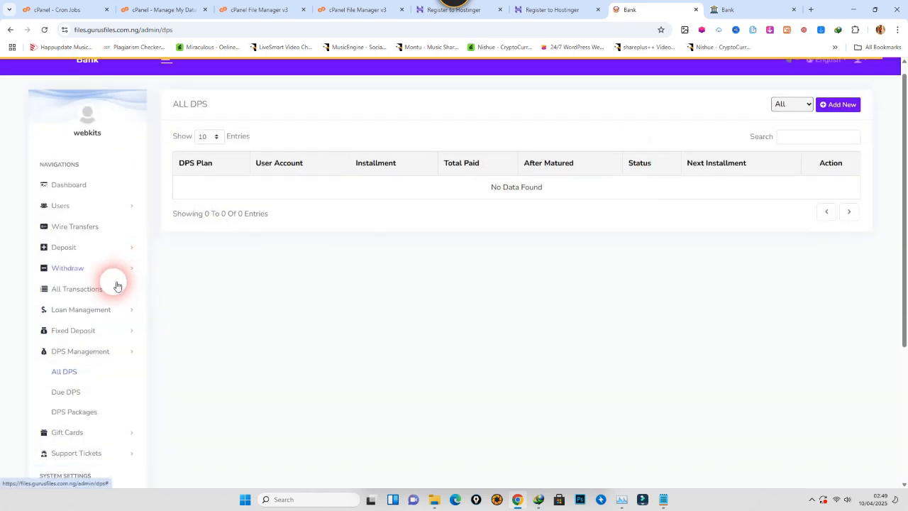
{"action": "left_click", "coordinate": [75, 259]}
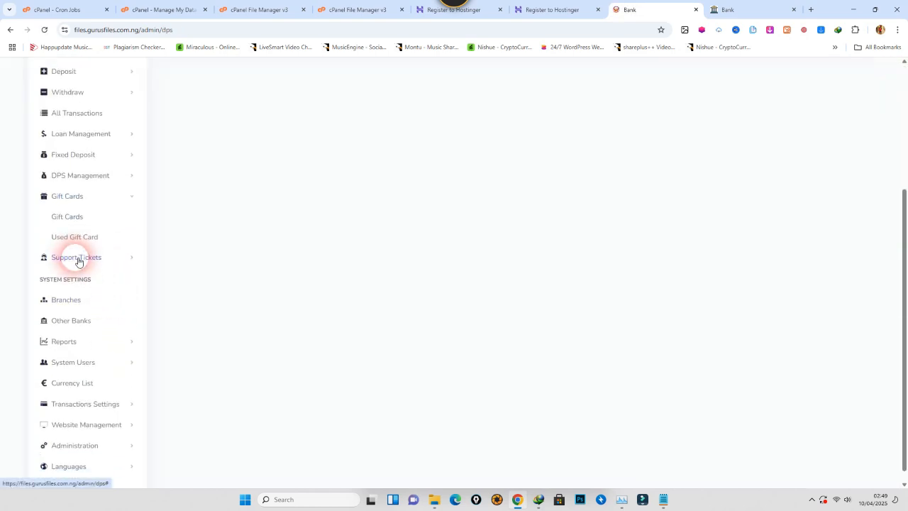
{"action": "left_click", "coordinate": [90, 220]}
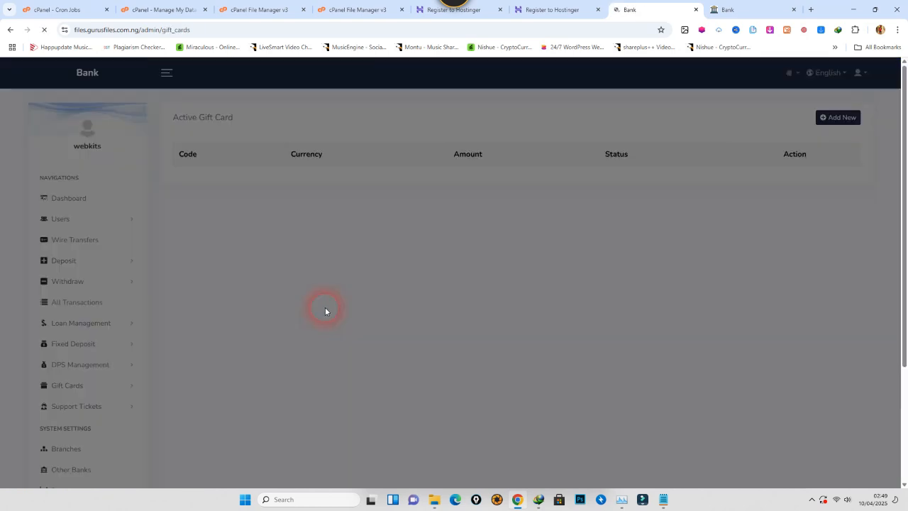
{"action": "scroll", "coordinate": [71, 381], "scroll_direction": "down", "scroll_amount": 2}
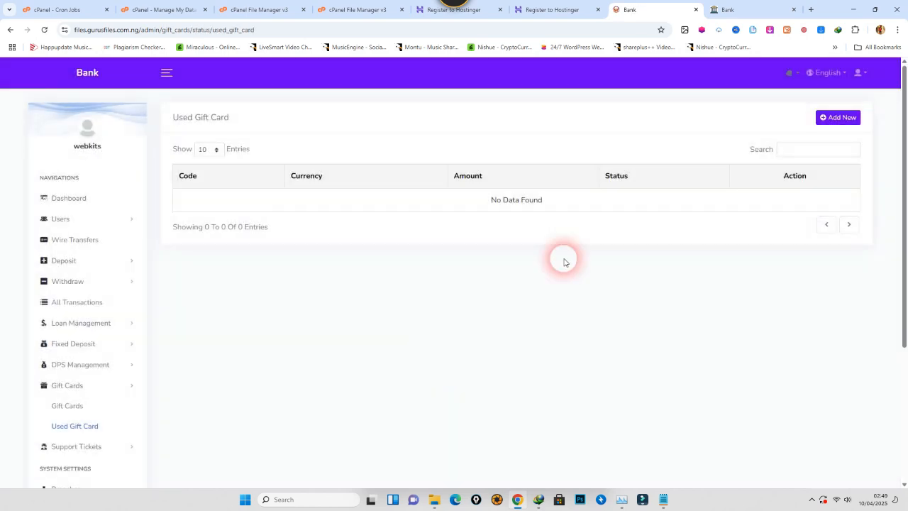
Start a new gift card with EUR currency, then go to the Branches list
{"action": "left_click", "coordinate": [838, 117]}
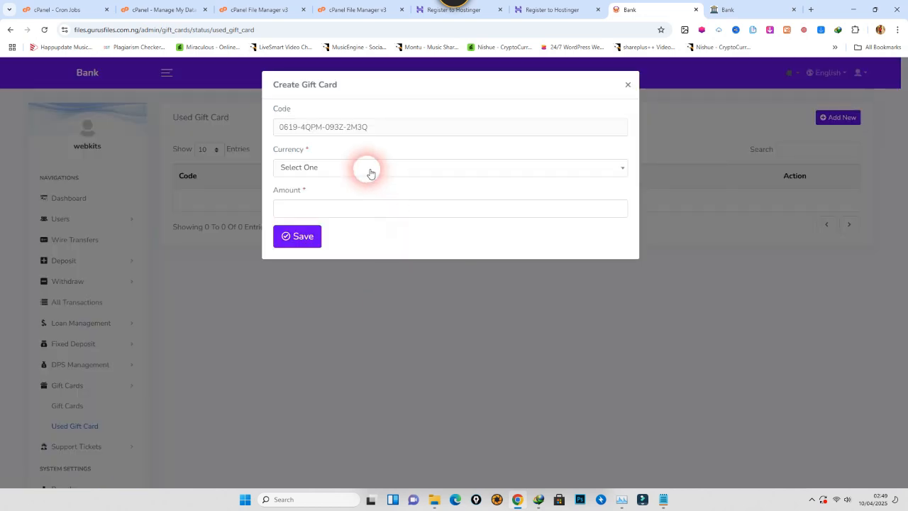
{"action": "left_click", "coordinate": [313, 168]}
{"action": "left_click", "coordinate": [309, 242]}
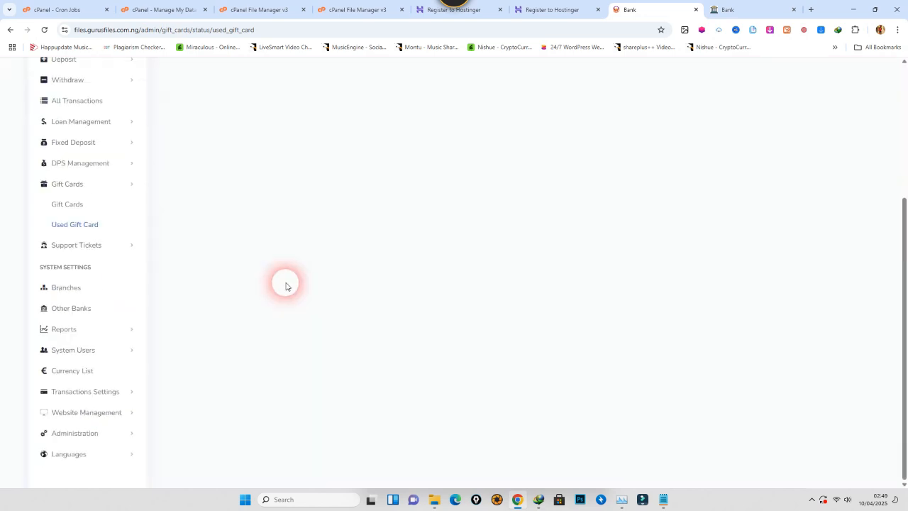
{"action": "left_click", "coordinate": [80, 246]}
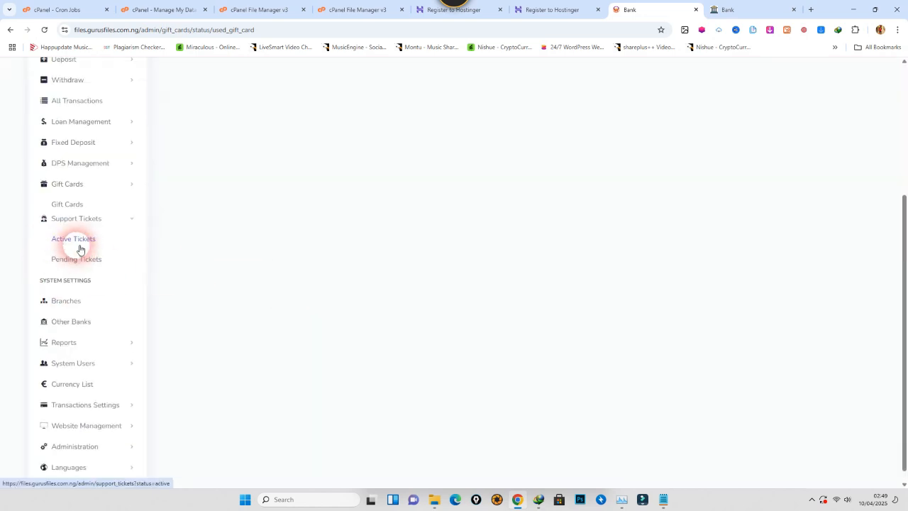
{"action": "left_click", "coordinate": [66, 308]}
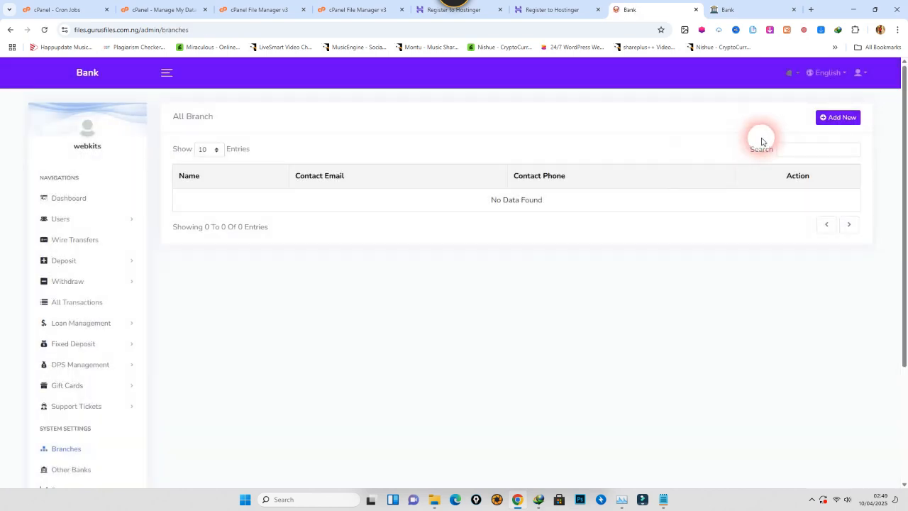
Add a new branch with autofilled name, email, phone and address, and save it
{"action": "left_click", "coordinate": [839, 117]}
{"action": "left_click", "coordinate": [340, 129]}
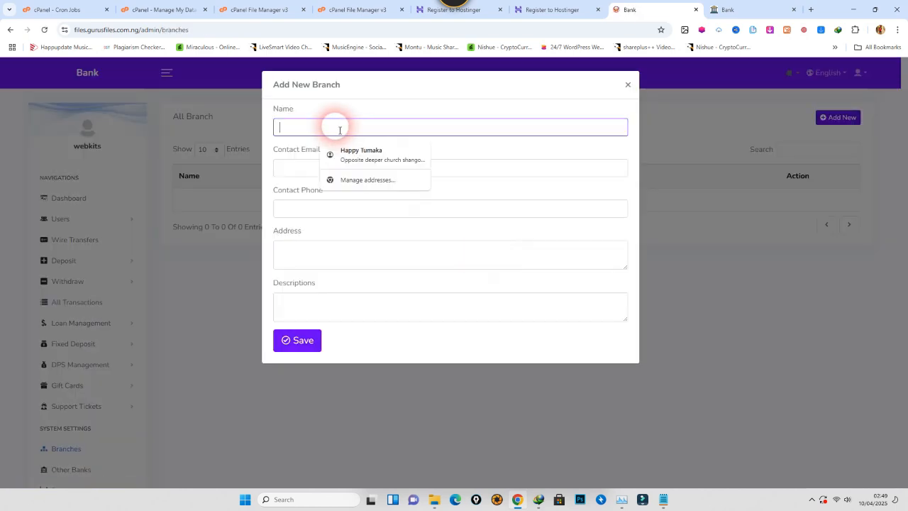
{"action": "left_click", "coordinate": [286, 173]}
{"action": "left_click", "coordinate": [270, 194]}
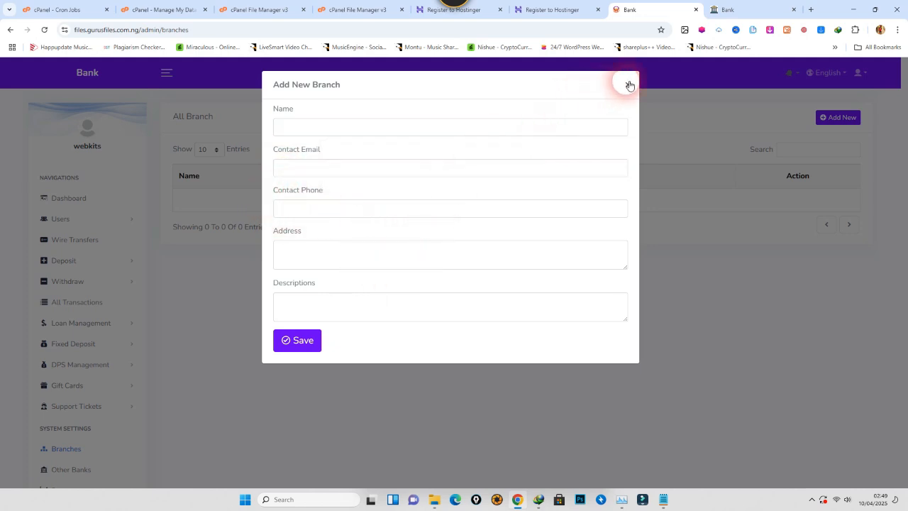
{"action": "left_click", "coordinate": [313, 129]}
{"action": "left_click", "coordinate": [358, 154]}
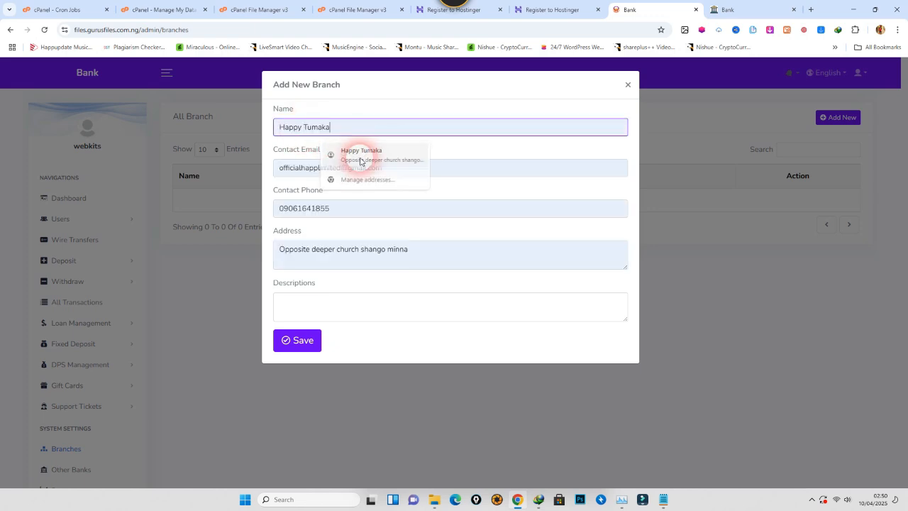
{"action": "left_click", "coordinate": [314, 307]}
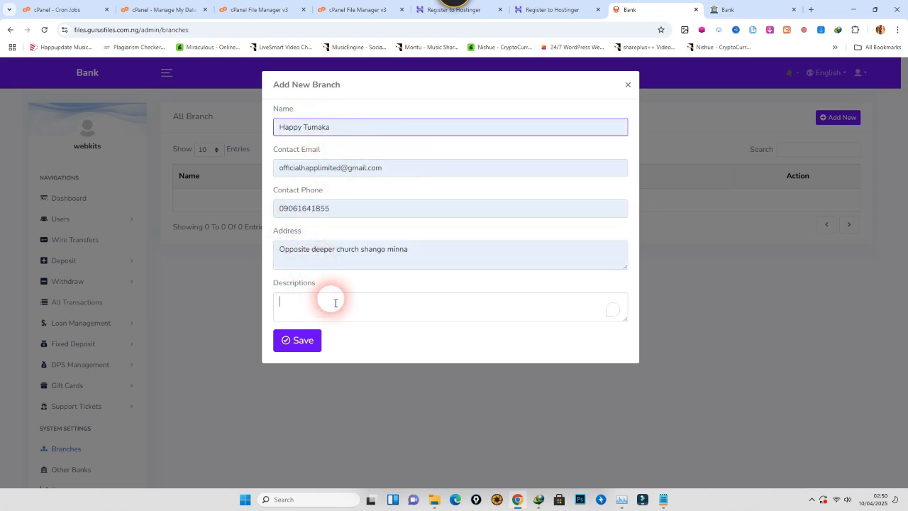
{"action": "left_click", "coordinate": [304, 341]}
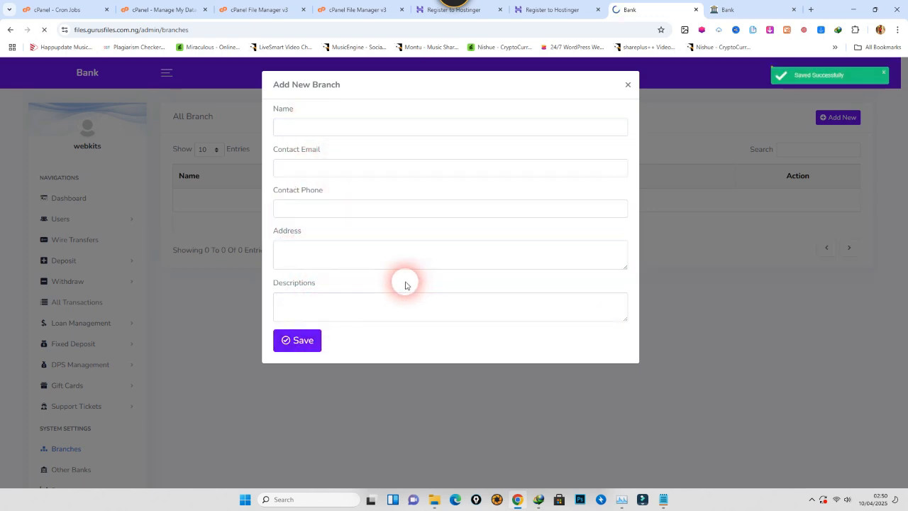
{"action": "scroll", "coordinate": [128, 349], "scroll_direction": "down", "scroll_amount": 2}
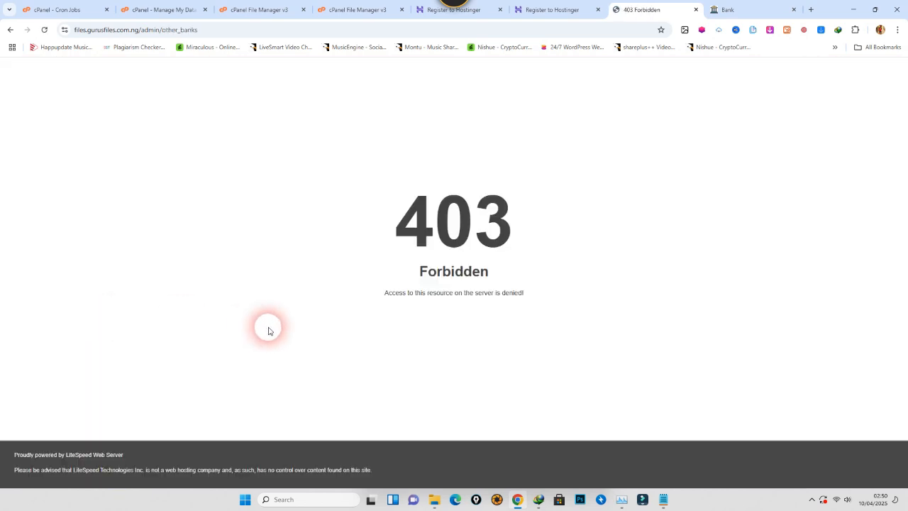
Go back from the 403 Forbidden page and expand System Users to reach User Roles
{"action": "left_click", "coordinate": [10, 30]}
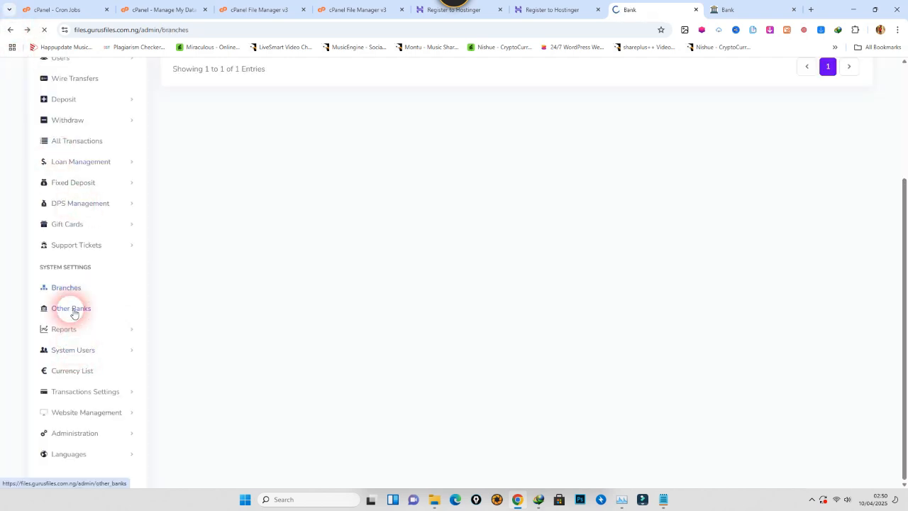
{"action": "left_click", "coordinate": [11, 32]}
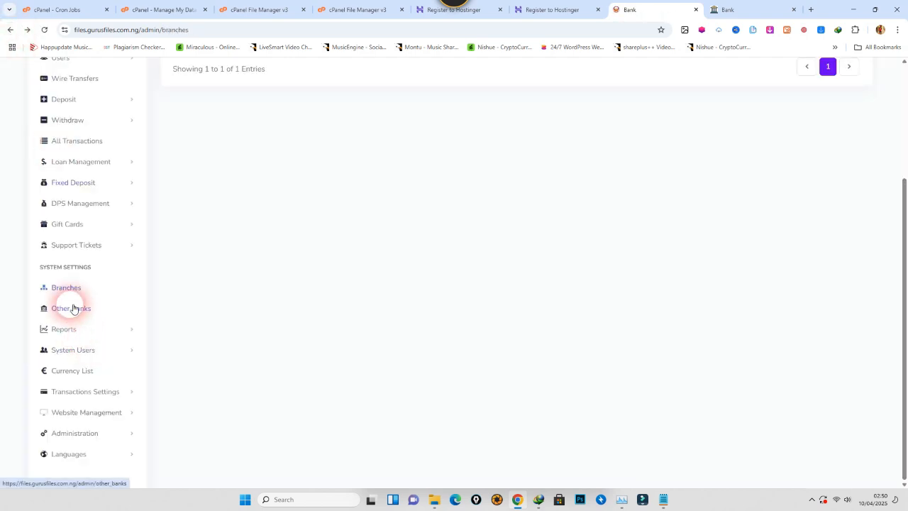
{"action": "left_click", "coordinate": [83, 349]}
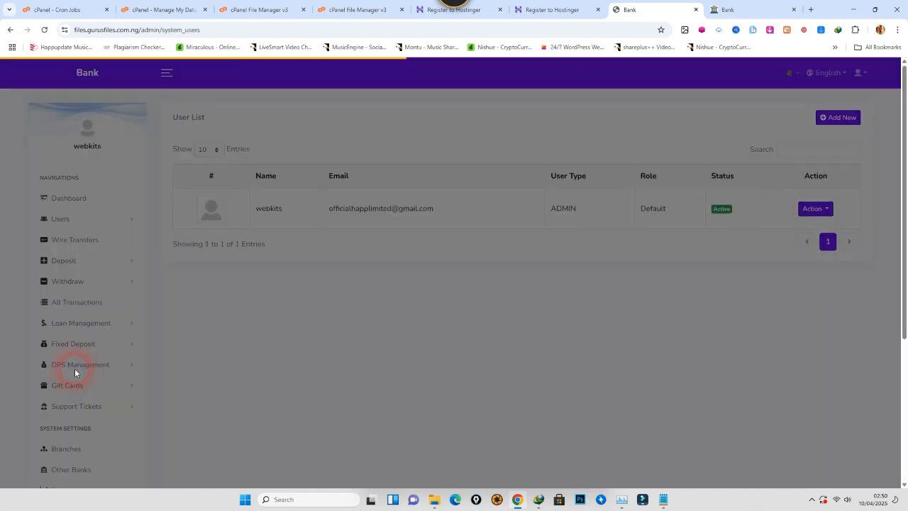
{"action": "scroll", "coordinate": [157, 343], "scroll_direction": "down", "scroll_amount": 3}
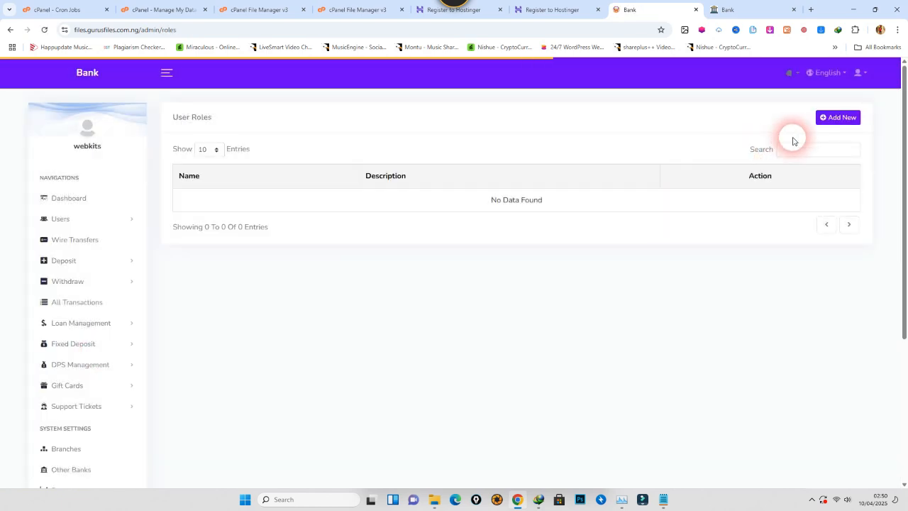
Open and close the Create Role form, try Access Control, and return after the 500 error
{"action": "left_click", "coordinate": [838, 117]}
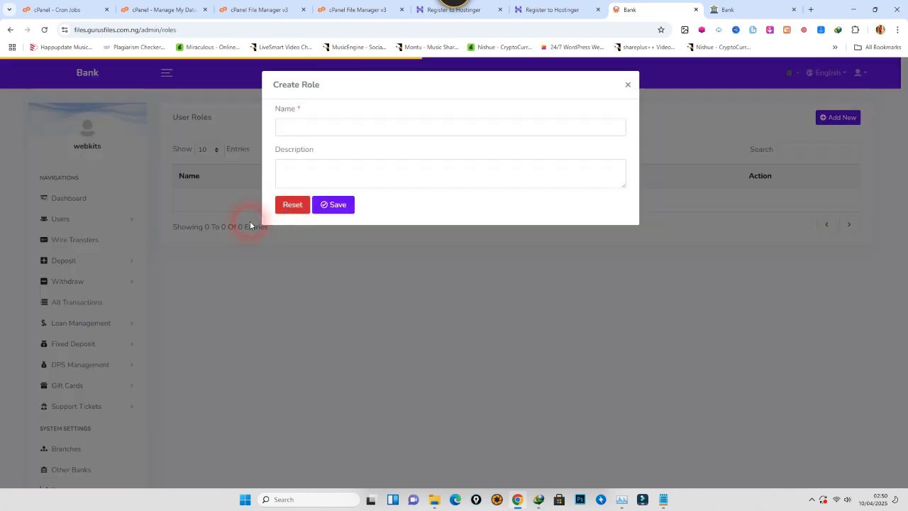
{"action": "left_click", "coordinate": [628, 86]}
{"action": "scroll", "coordinate": [71, 323], "scroll_direction": "down", "scroll_amount": 3}
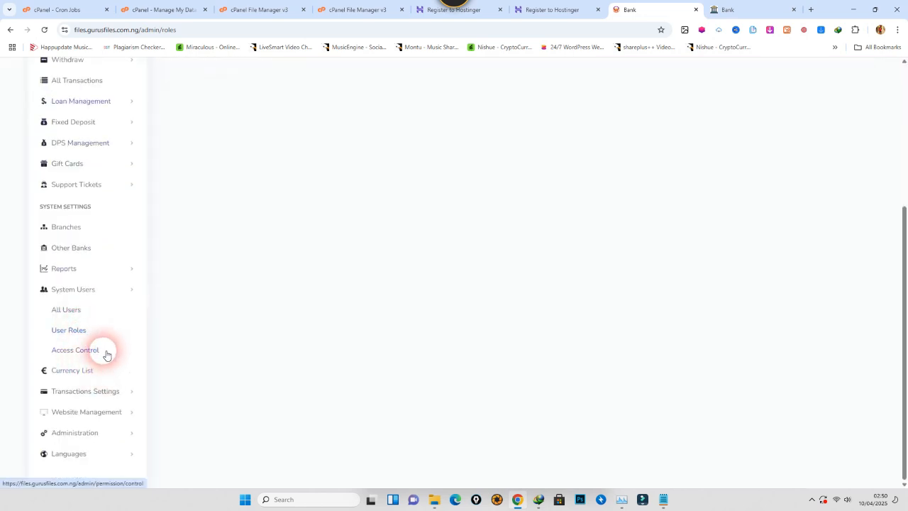
{"action": "left_click", "coordinate": [94, 352]}
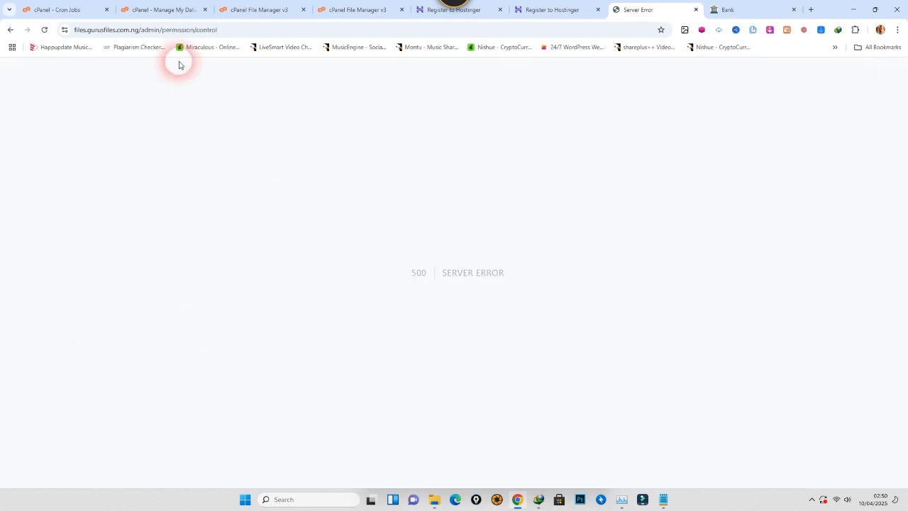
{"action": "left_click", "coordinate": [15, 31]}
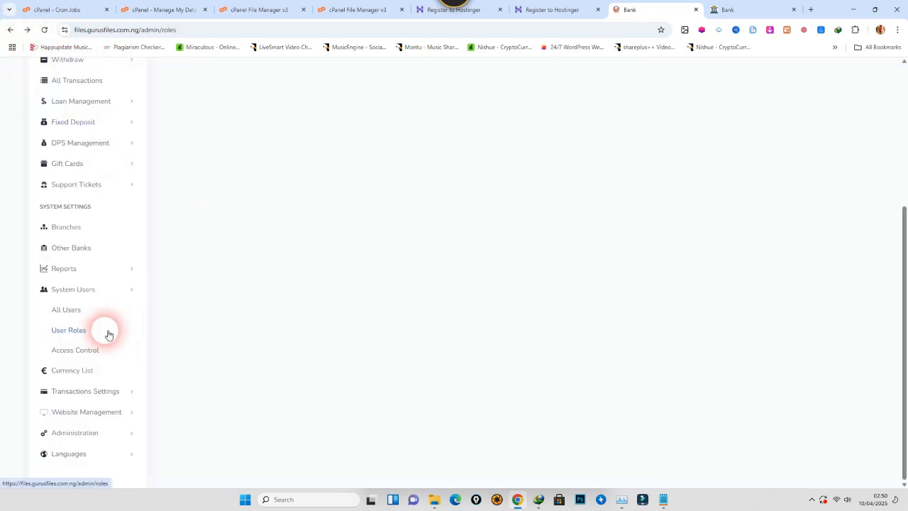
Open the Currency List and abandon a new currency form without saving
{"action": "left_click", "coordinate": [75, 372]}
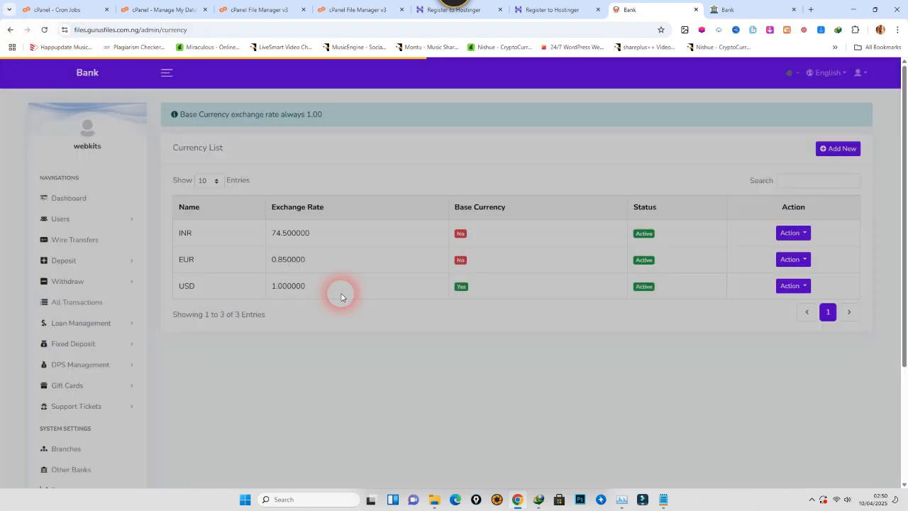
{"action": "left_click", "coordinate": [837, 148]}
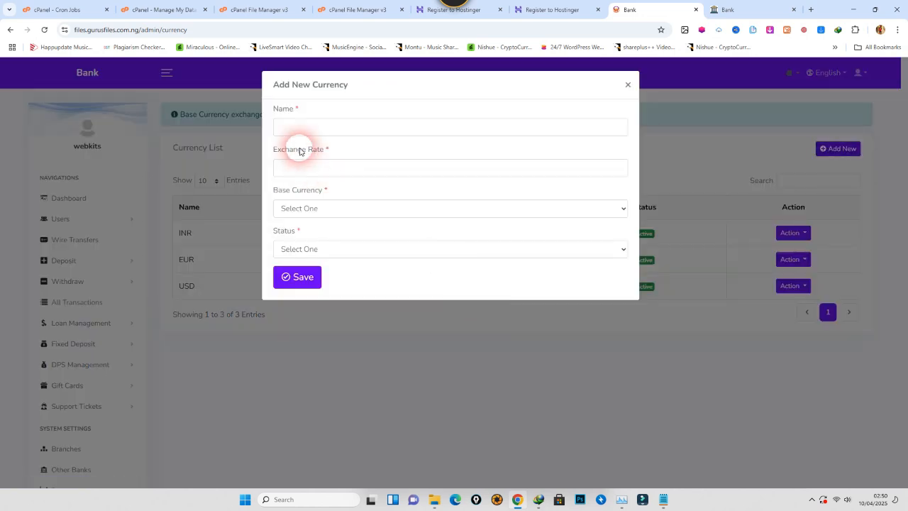
{"action": "left_click", "coordinate": [300, 129]}
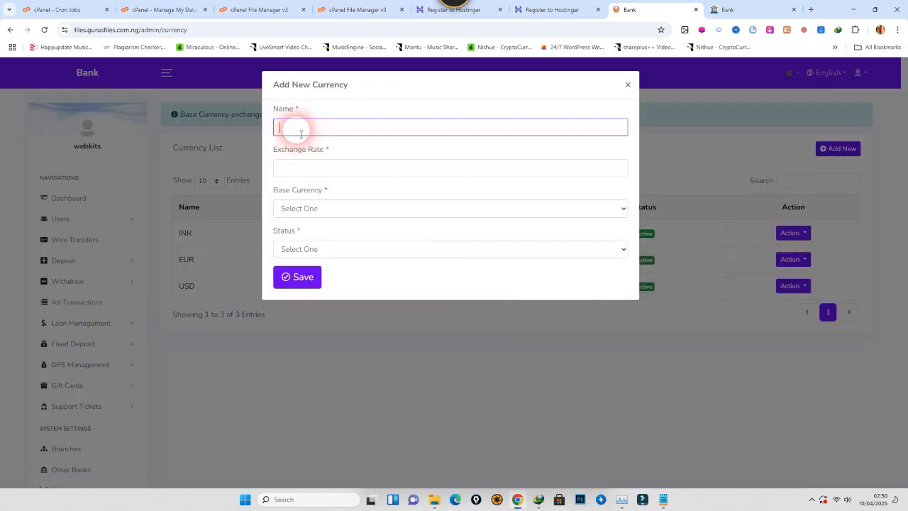
{"action": "left_click", "coordinate": [310, 170]}
{"action": "left_click", "coordinate": [327, 208]}
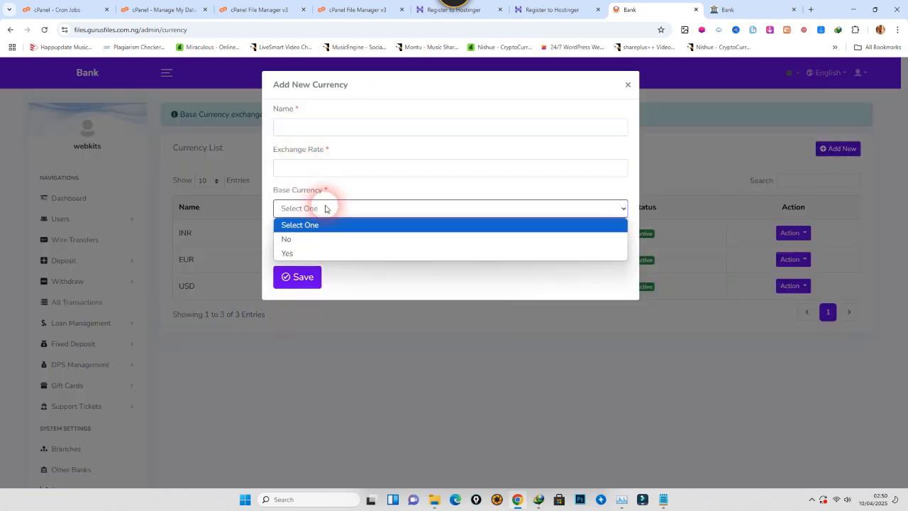
{"action": "left_click", "coordinate": [628, 85]}
{"action": "left_click", "coordinate": [627, 85]}
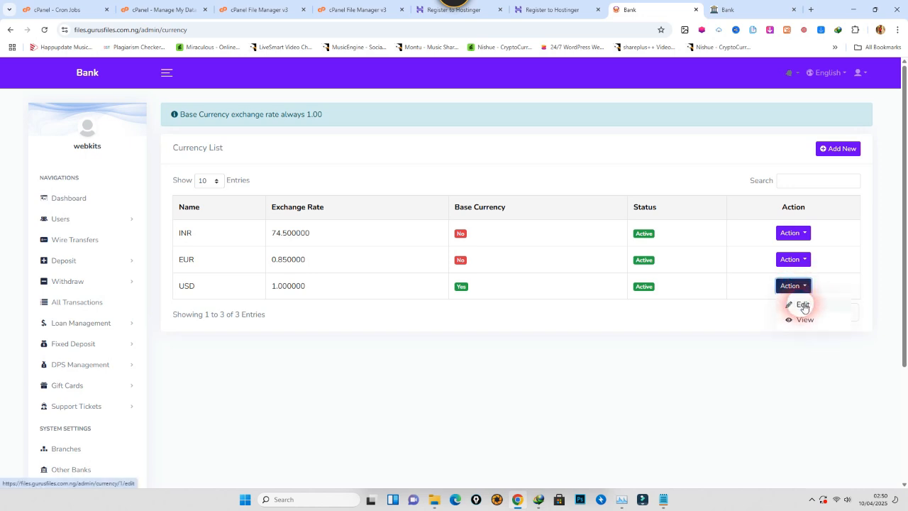
Inspect USD's exchange rate 1.00 and base currency setting, closing without changes
{"action": "left_click", "coordinate": [802, 305]}
{"action": "left_click", "coordinate": [382, 171]}
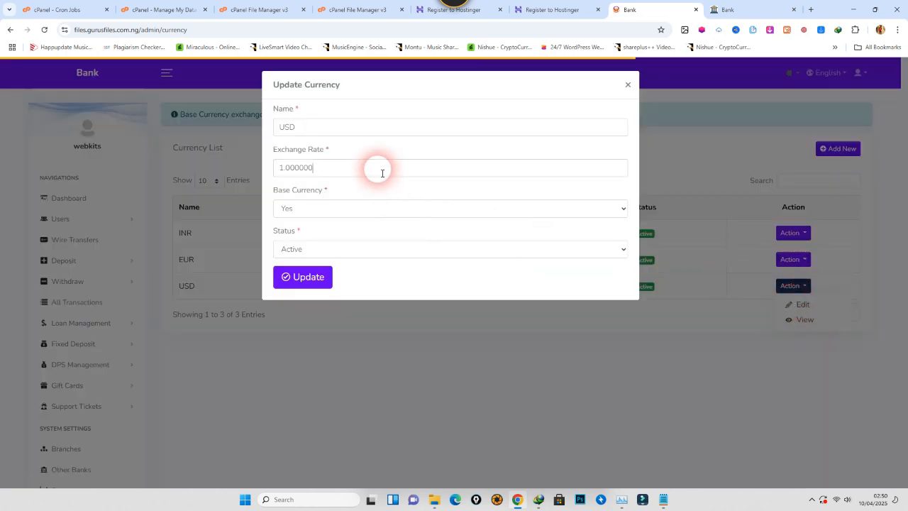
{"action": "left_click", "coordinate": [305, 208]}
{"action": "left_click", "coordinate": [306, 207]}
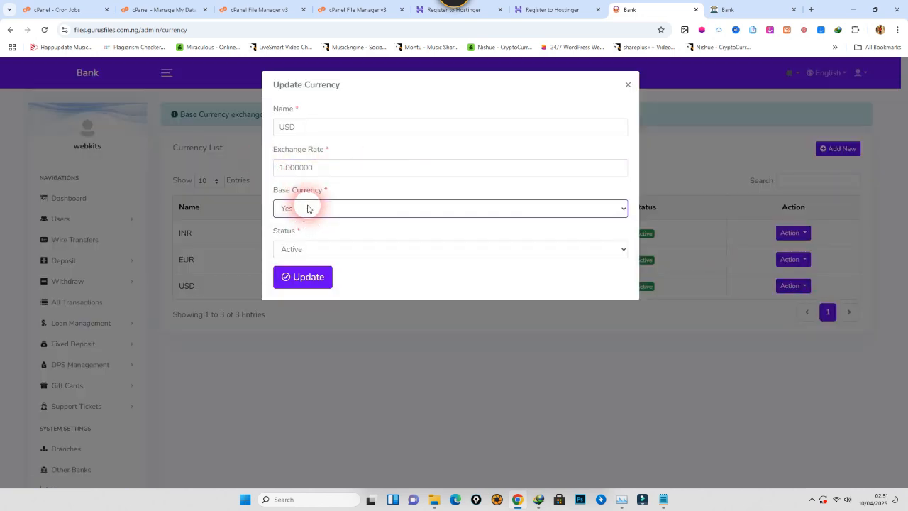
{"action": "left_click", "coordinate": [628, 85]}
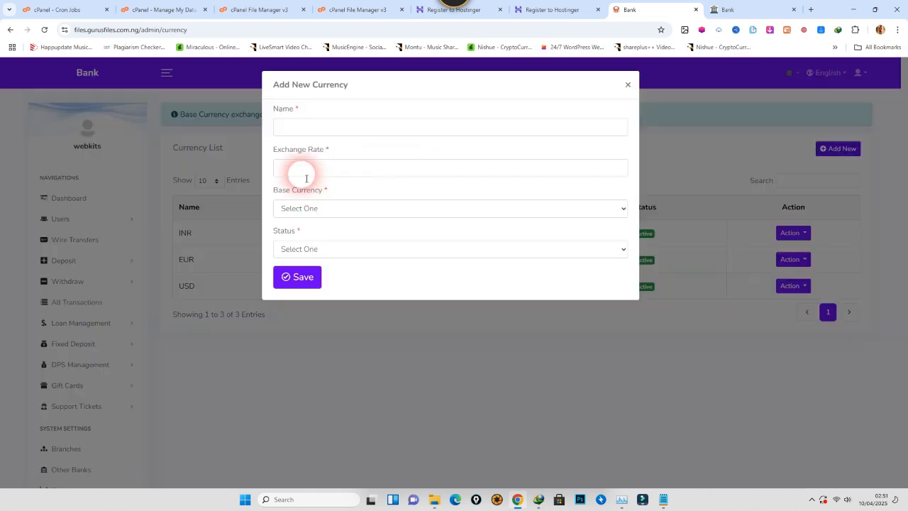
Create currency NGN with exchange rate 1500, Base Currency Yes and Status Active, and save
{"action": "left_click", "coordinate": [317, 133]}
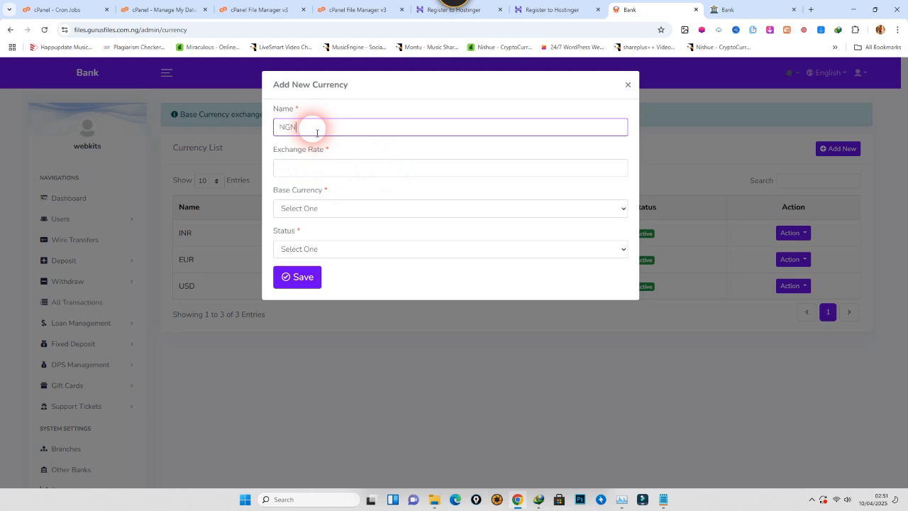
{"action": "left_click", "coordinate": [294, 170]}
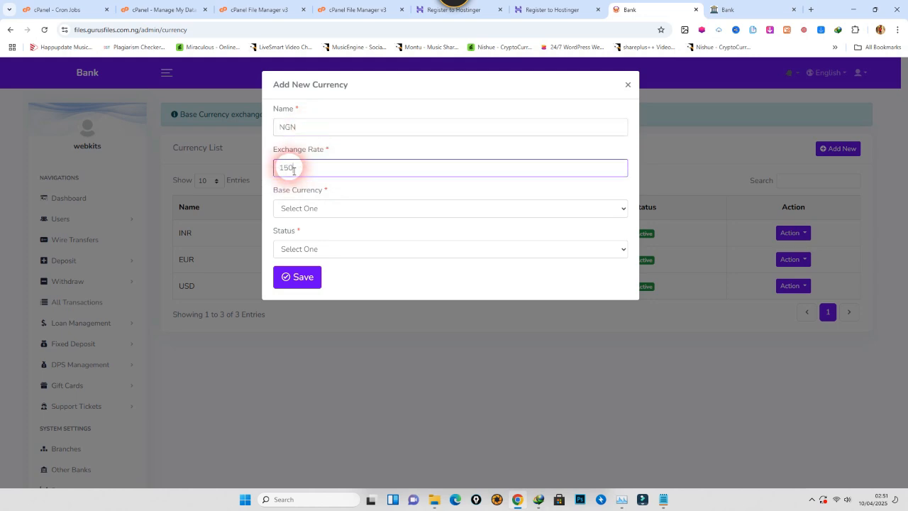
{"action": "left_click", "coordinate": [325, 213]}
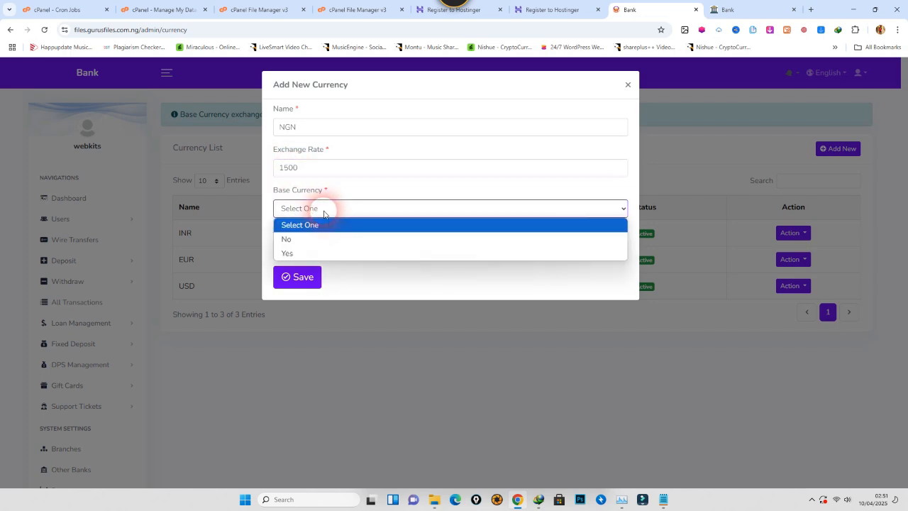
{"action": "left_click", "coordinate": [310, 252]}
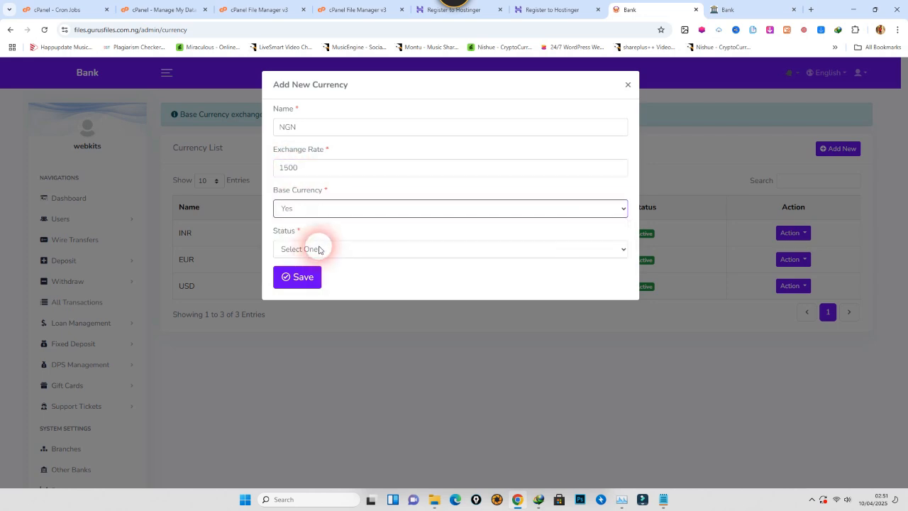
{"action": "left_click", "coordinate": [331, 250]}
{"action": "left_click", "coordinate": [291, 281]}
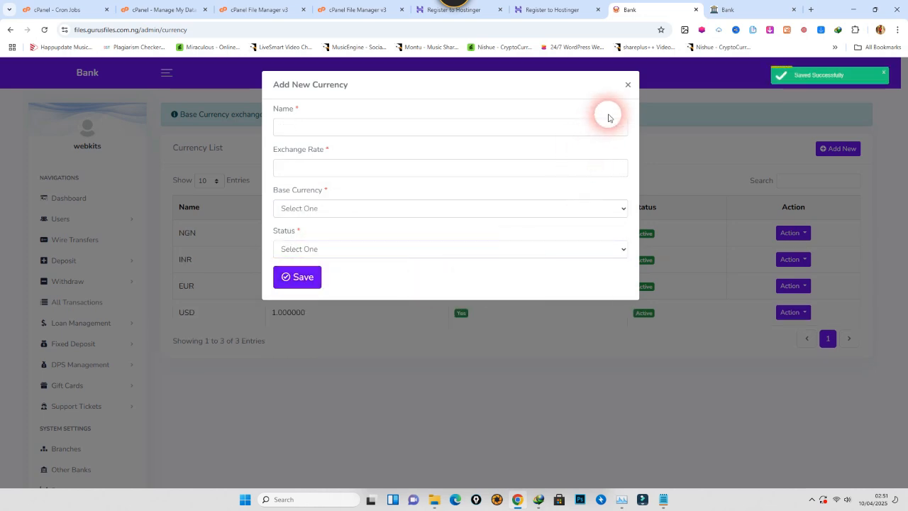
{"action": "left_click", "coordinate": [628, 86]}
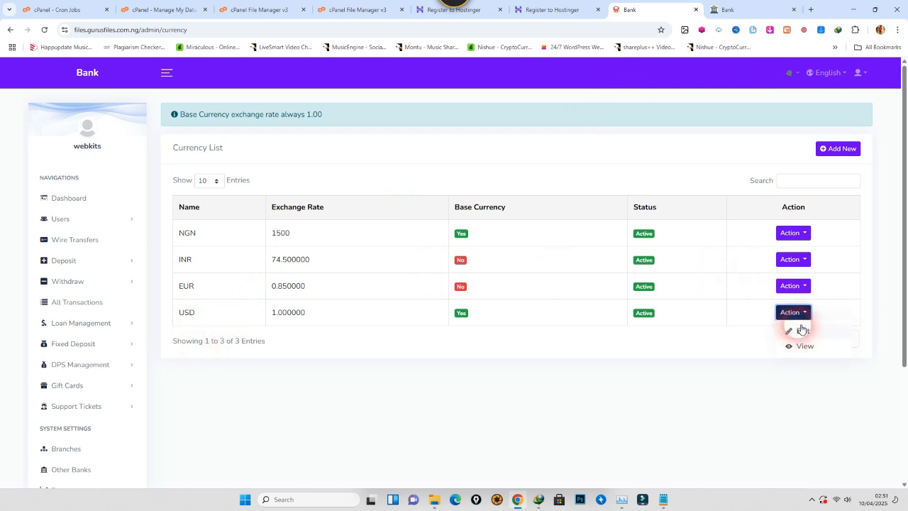
Edit USD, setting its Base Currency to No and updating it
{"action": "left_click", "coordinate": [806, 331]}
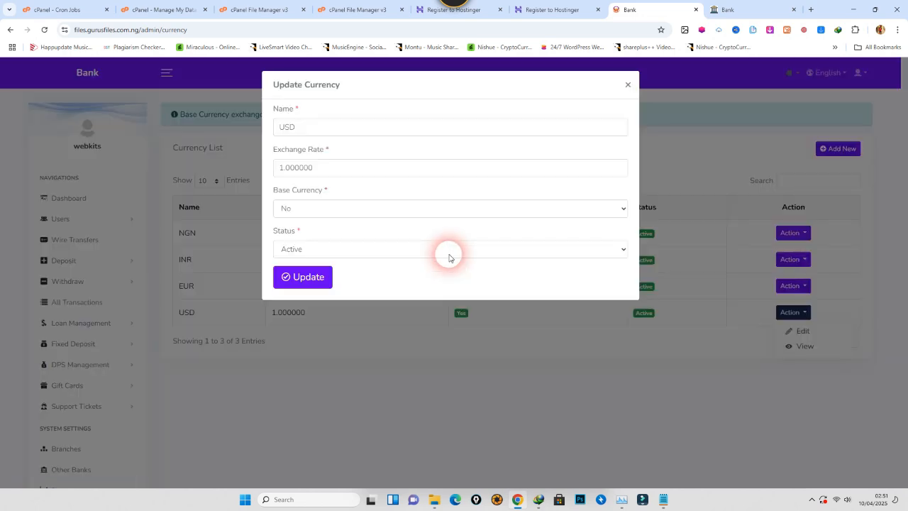
{"action": "left_click", "coordinate": [307, 210]}
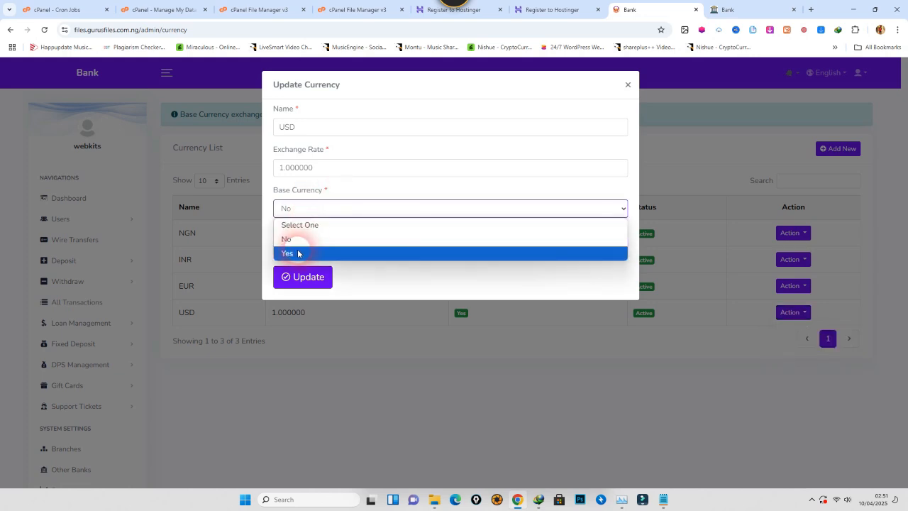
{"action": "left_click", "coordinate": [298, 253]}
{"action": "left_click", "coordinate": [305, 277]}
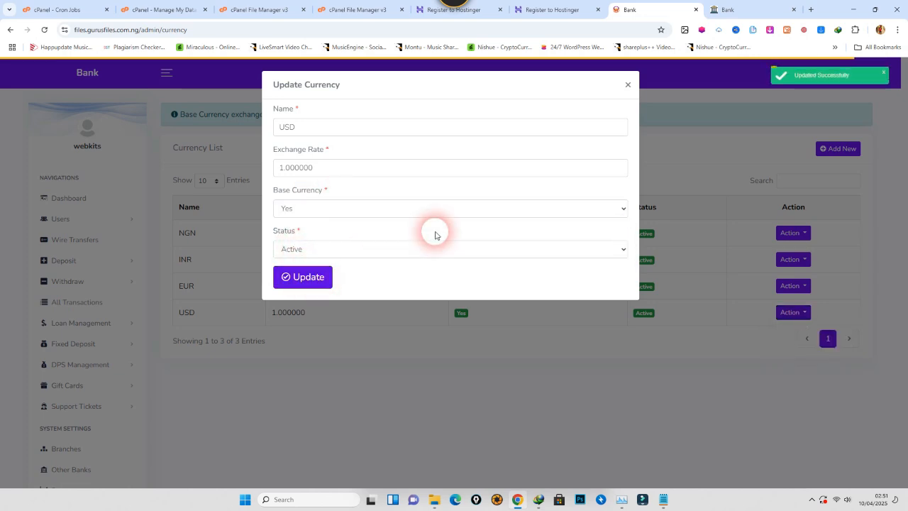
{"action": "left_click", "coordinate": [628, 85]}
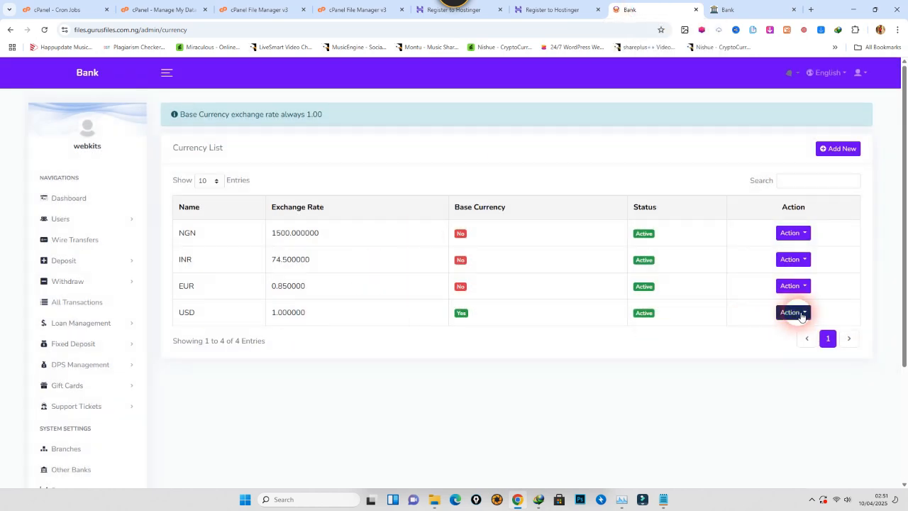
{"action": "left_click", "coordinate": [801, 331]}
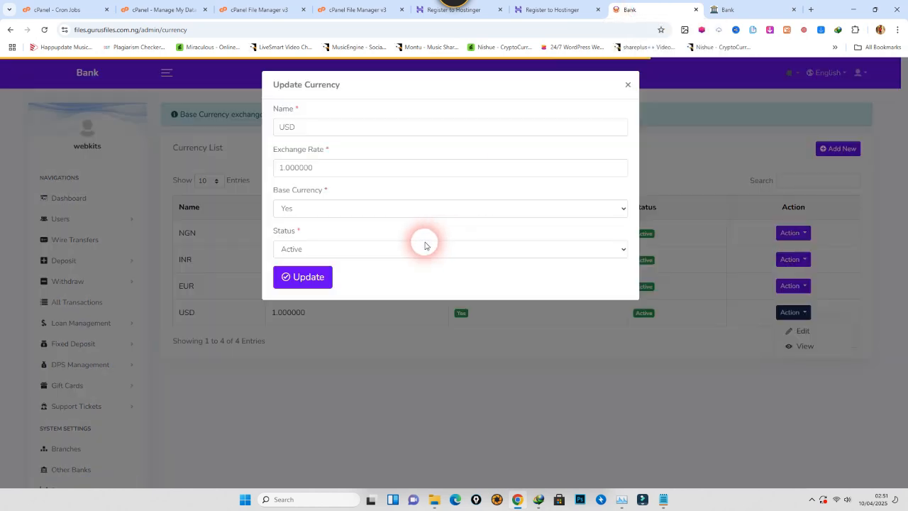
{"action": "left_click", "coordinate": [339, 249]}
{"action": "left_click", "coordinate": [314, 209]}
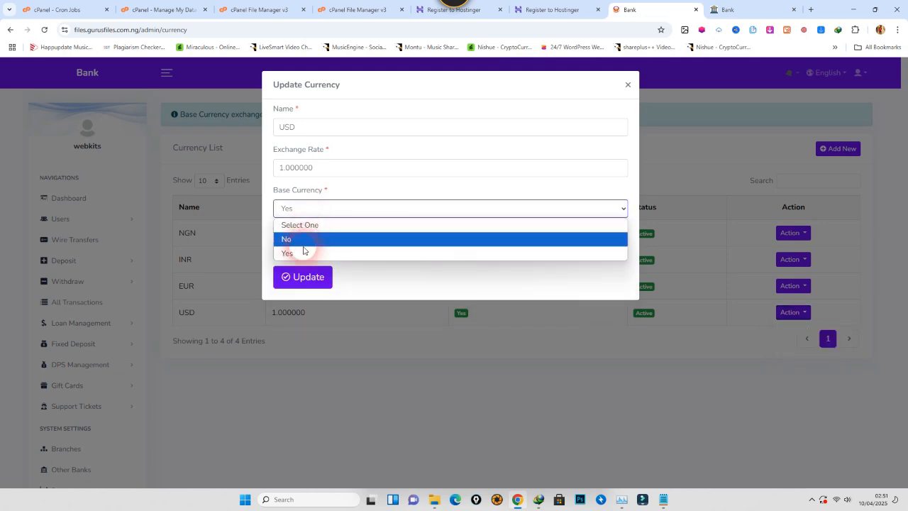
{"action": "left_click", "coordinate": [300, 240]}
{"action": "left_click", "coordinate": [304, 277]}
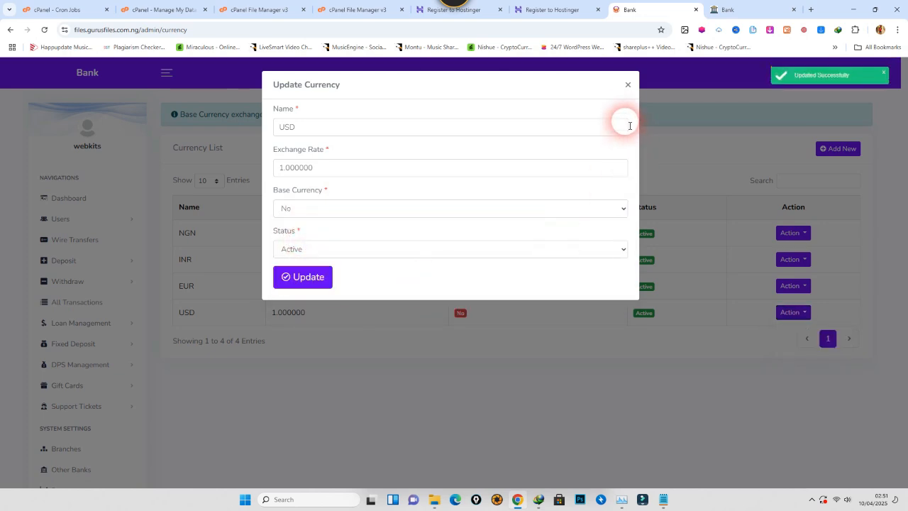
{"action": "left_click", "coordinate": [628, 85]}
Edit NGN, set its Base Currency to Yes and update it
{"action": "left_click", "coordinate": [792, 233]}
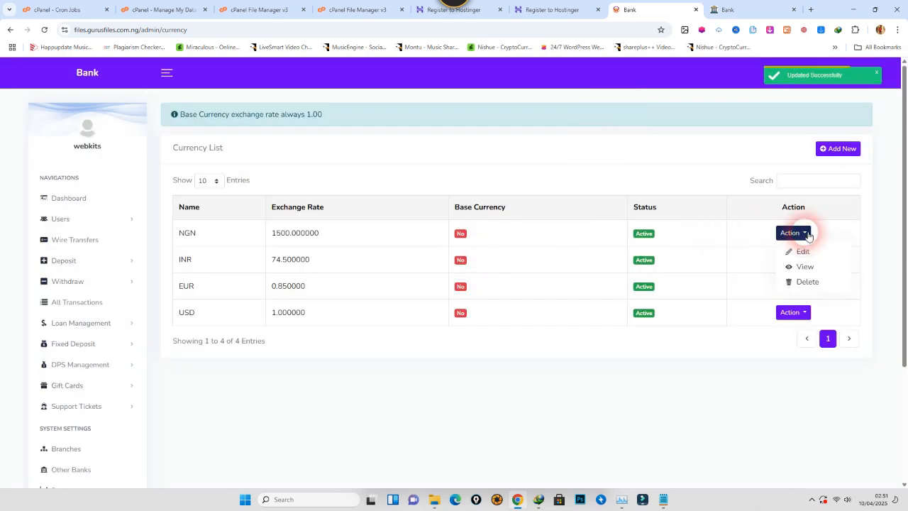
{"action": "left_click", "coordinate": [802, 251]}
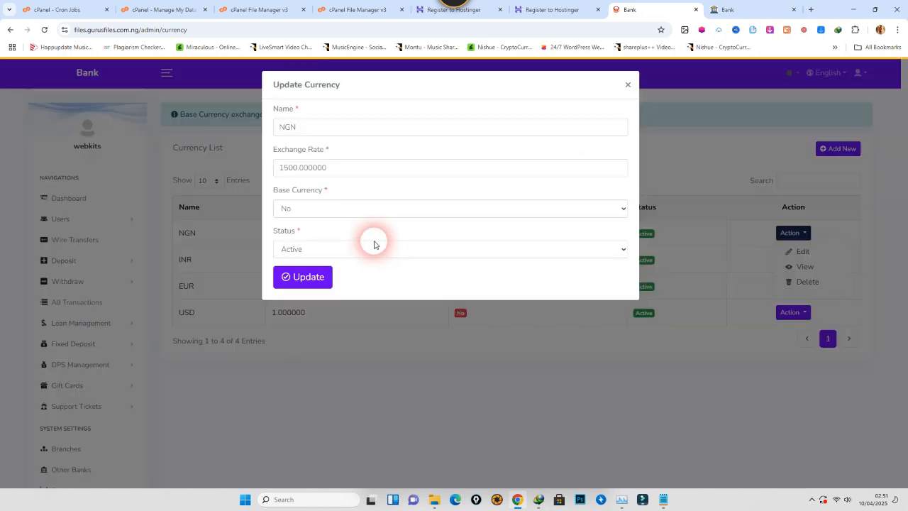
{"action": "left_click", "coordinate": [299, 216]}
{"action": "left_click", "coordinate": [287, 240]}
{"action": "left_click", "coordinate": [304, 276]}
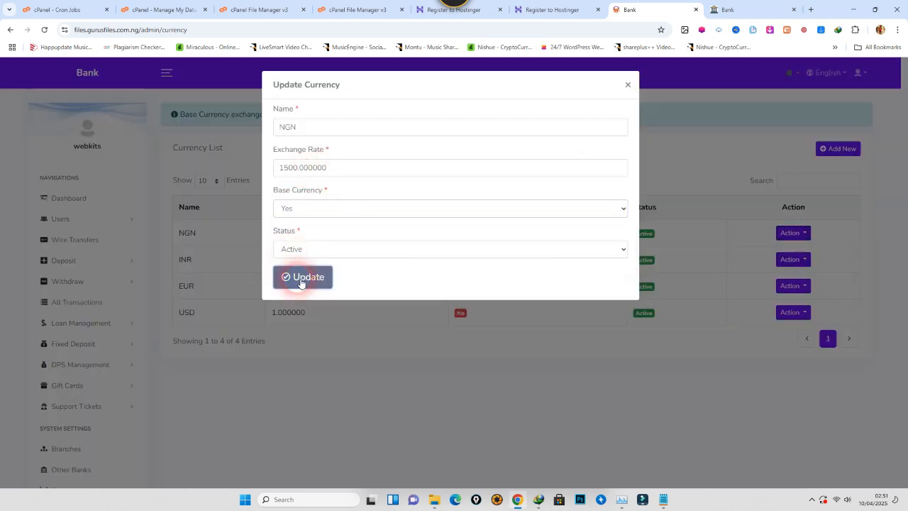
{"action": "left_click", "coordinate": [629, 85]}
{"action": "scroll", "coordinate": [192, 391], "scroll_direction": "down", "scroll_amount": 2}
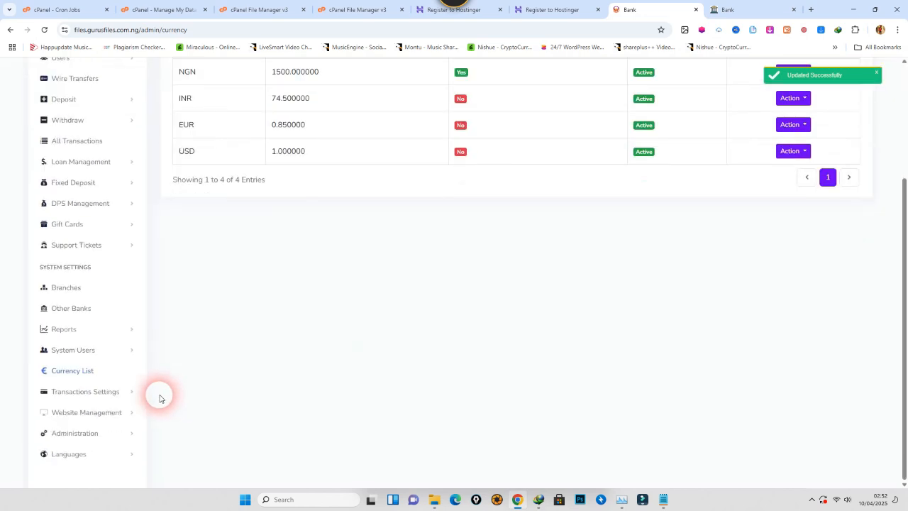
Open the Withdraw Methods list under Transaction Settings
{"action": "left_click", "coordinate": [68, 400]}
{"action": "left_click", "coordinate": [91, 411]}
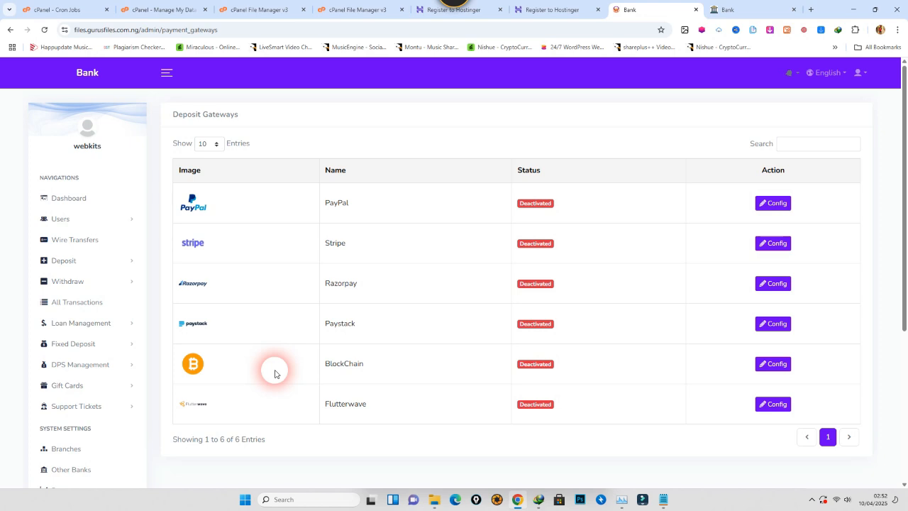
{"action": "scroll", "coordinate": [85, 288], "scroll_direction": "down", "scroll_amount": 3}
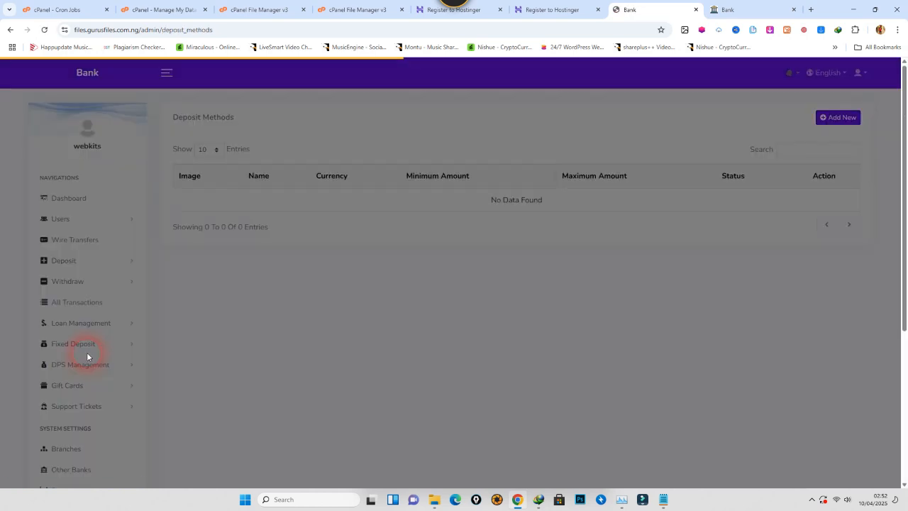
{"action": "scroll", "coordinate": [328, 317], "scroll_direction": "down", "scroll_amount": 3}
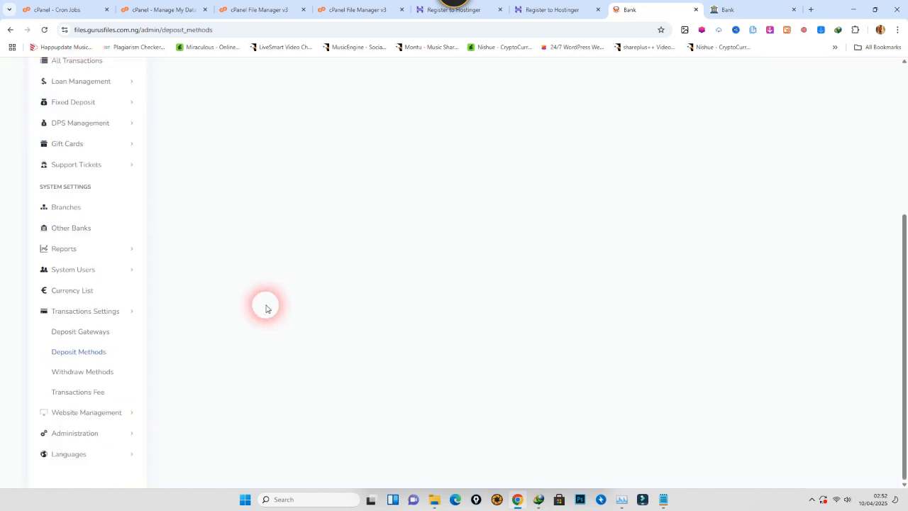
{"action": "left_click", "coordinate": [99, 373]}
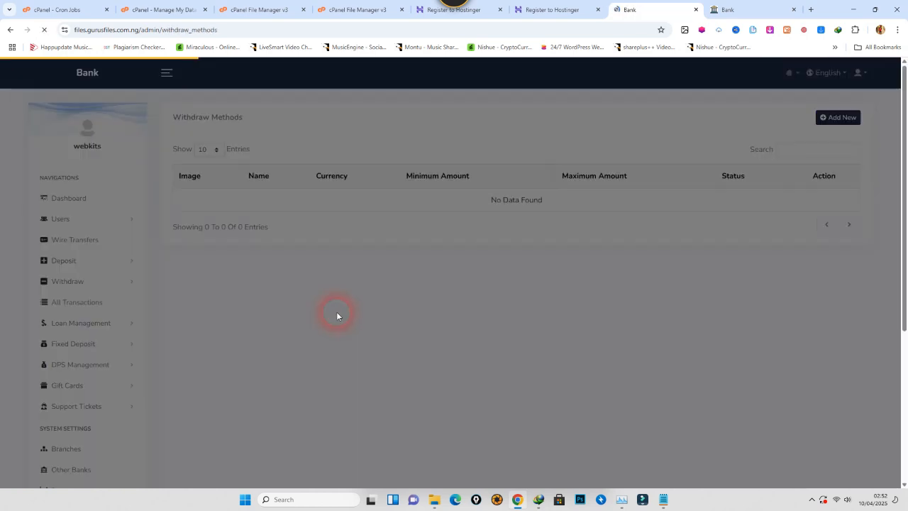
{"action": "scroll", "coordinate": [325, 310], "scroll_direction": "down", "scroll_amount": 2}
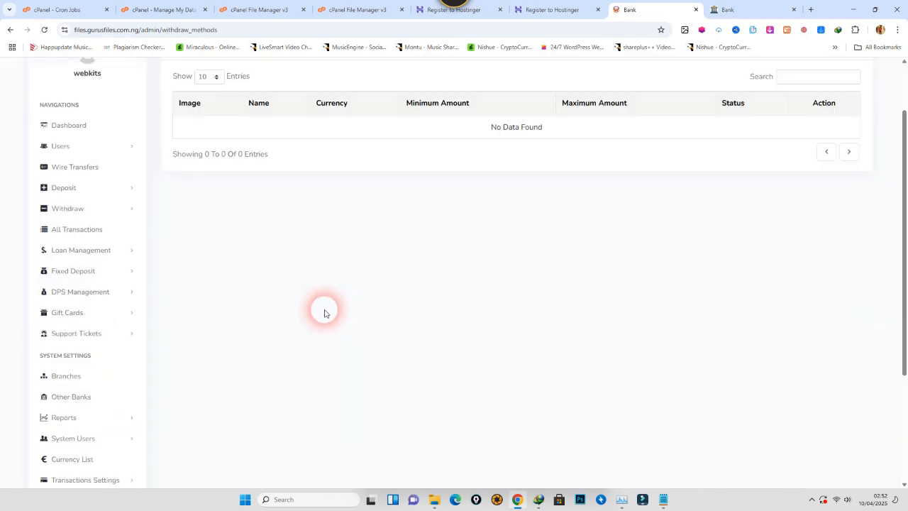
{"action": "scroll", "coordinate": [823, 122], "scroll_direction": "up", "scroll_amount": 3}
Add a new withdraw method with currency NGN and status Active
{"action": "left_click", "coordinate": [845, 117]}
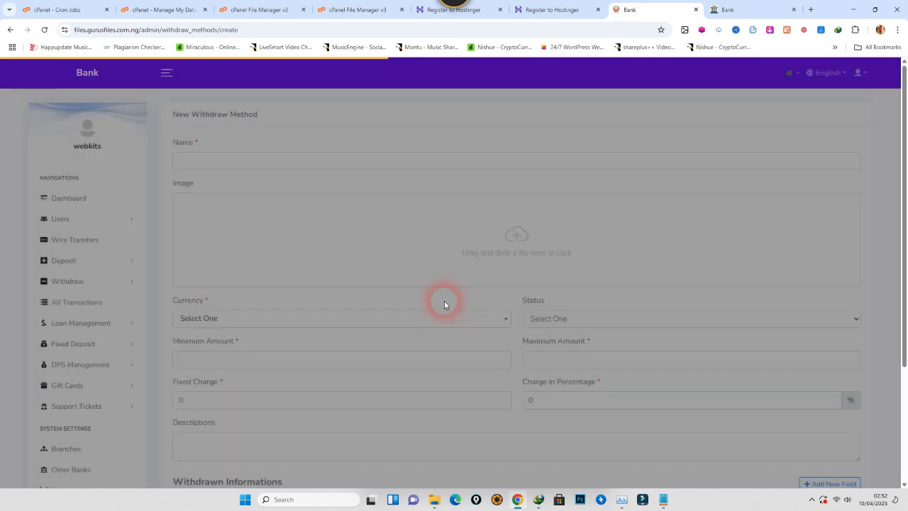
{"action": "left_click", "coordinate": [341, 317]}
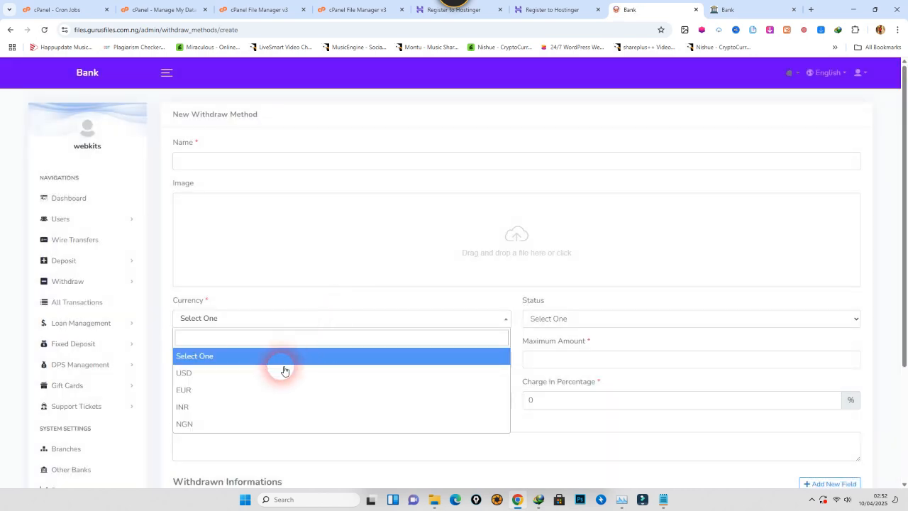
{"action": "left_click", "coordinate": [256, 420]}
{"action": "left_click", "coordinate": [542, 319]}
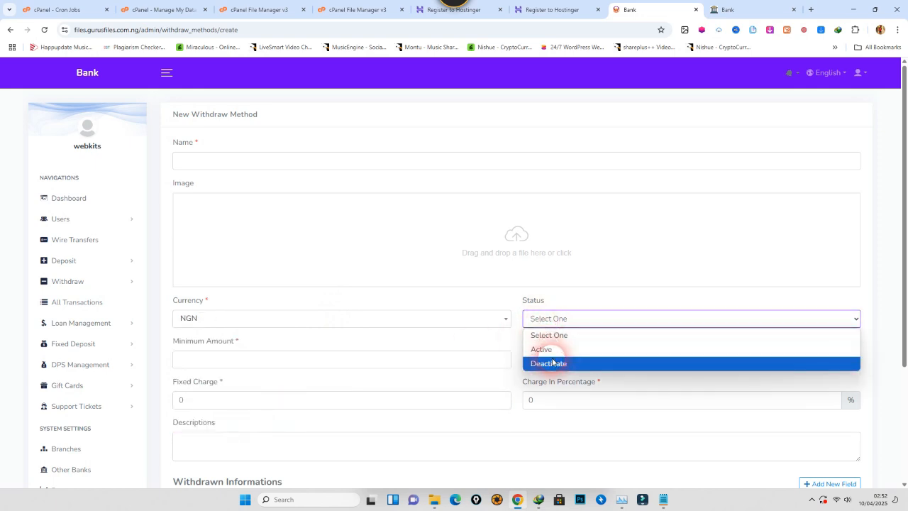
{"action": "left_click", "coordinate": [547, 348]}
{"action": "left_click", "coordinate": [547, 366]}
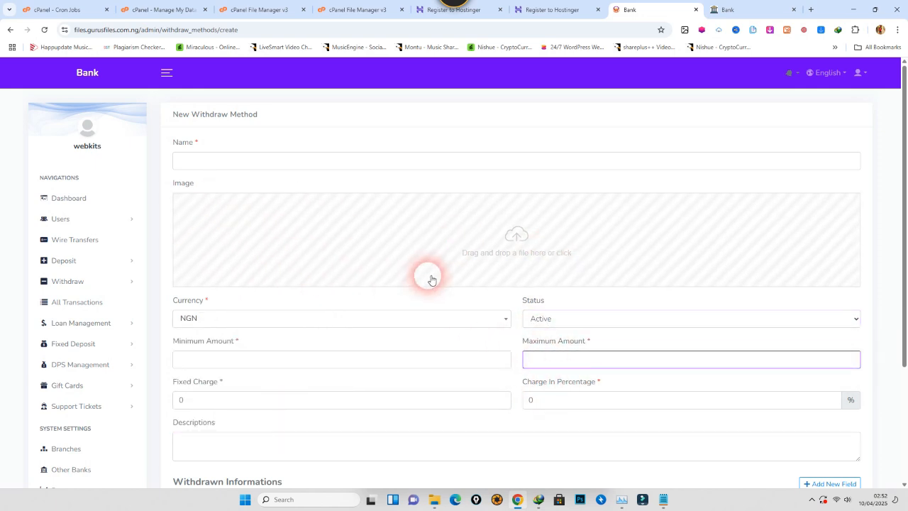
{"action": "scroll", "coordinate": [310, 296], "scroll_direction": "down", "scroll_amount": 1}
{"action": "scroll", "coordinate": [310, 296], "scroll_direction": "down", "scroll_amount": 3}
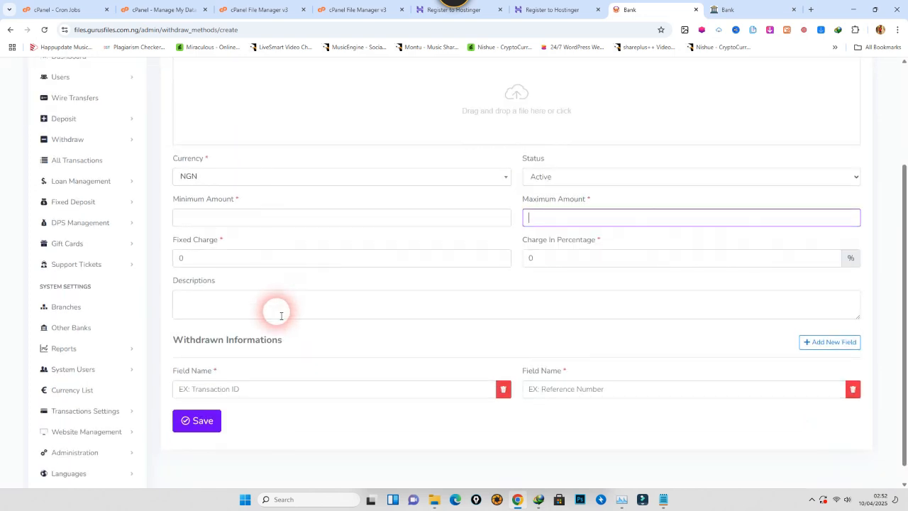
{"action": "scroll", "coordinate": [276, 325], "scroll_direction": "down", "scroll_amount": 1}
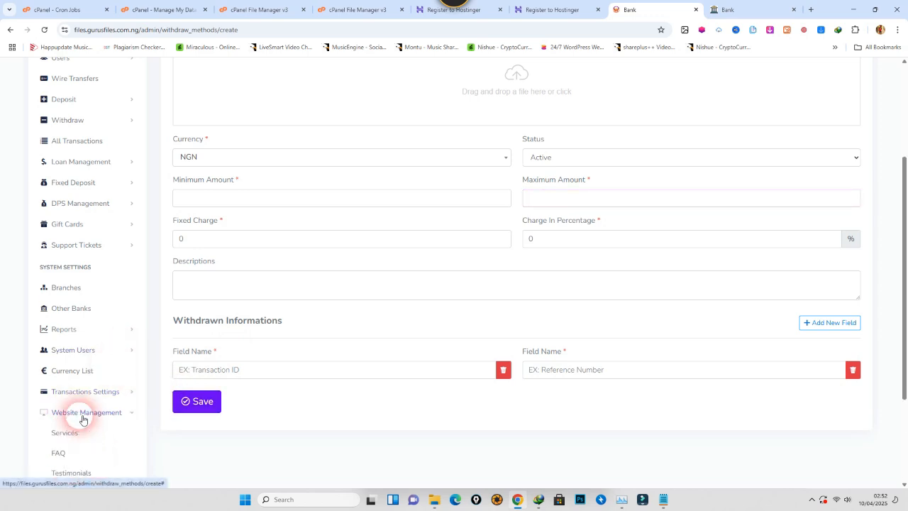
{"action": "scroll", "coordinate": [73, 432], "scroll_direction": "down", "scroll_amount": 2}
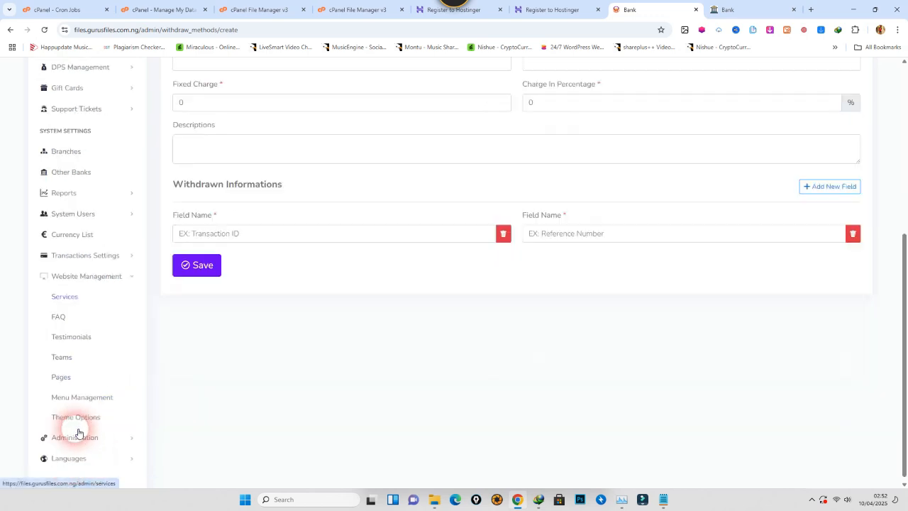
Open the admin Services list, then load the public site's home page in the other tab
{"action": "left_click", "coordinate": [66, 291]}
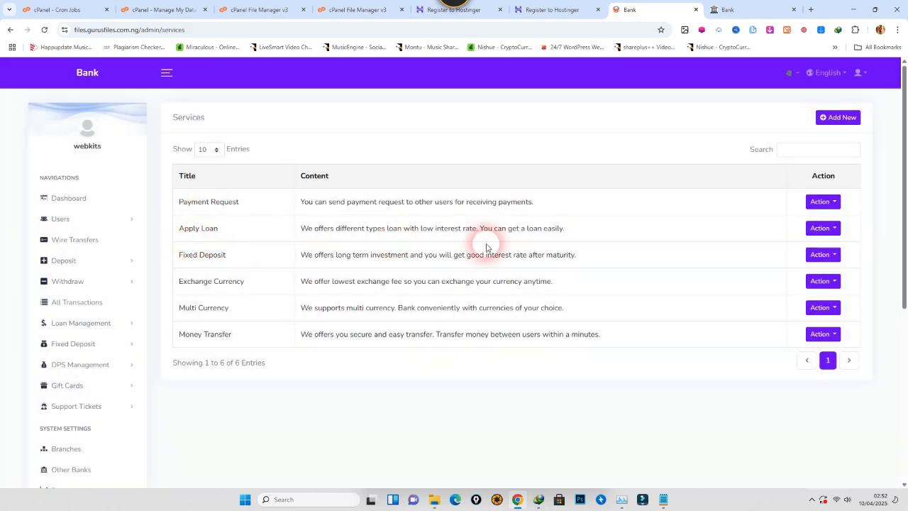
{"action": "left_click", "coordinate": [728, 10]}
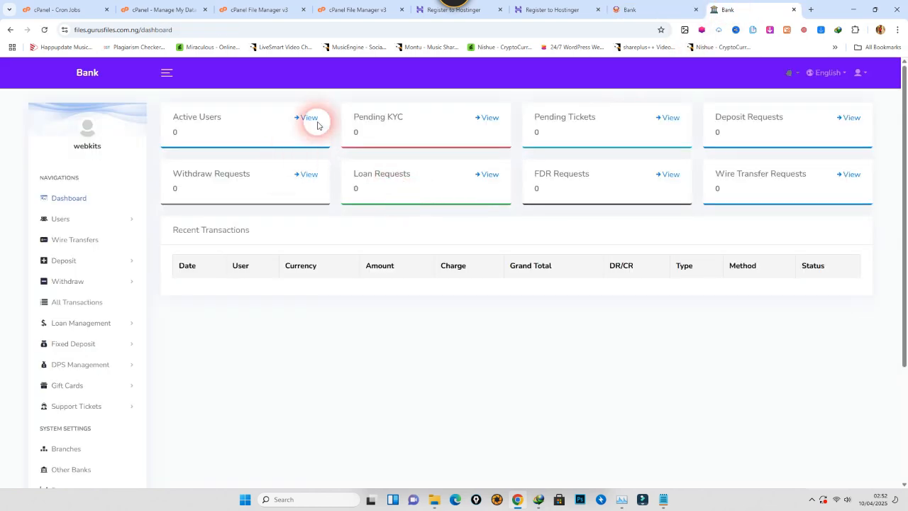
{"action": "left_click_drag", "start_coordinate": [140, 30], "coordinate": [330, 57]}
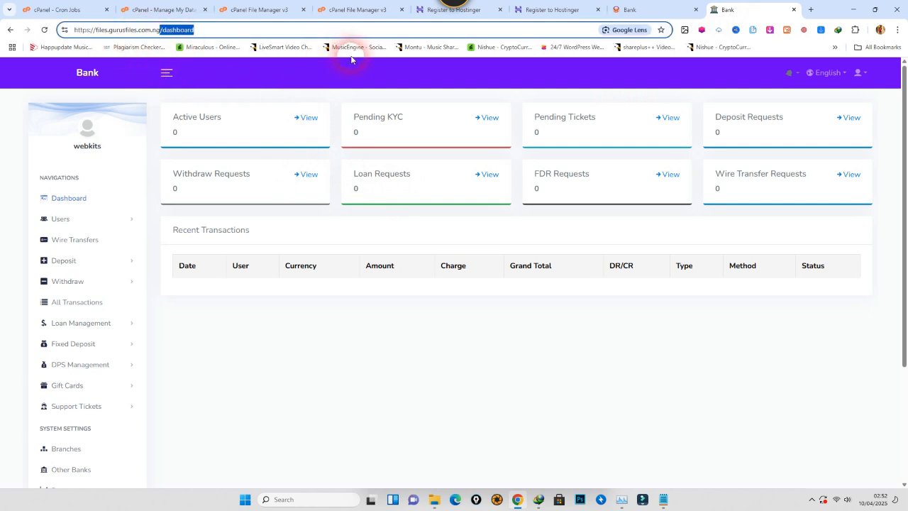
{"action": "key", "text": "BackSpace"}
{"action": "key", "text": "Return"}
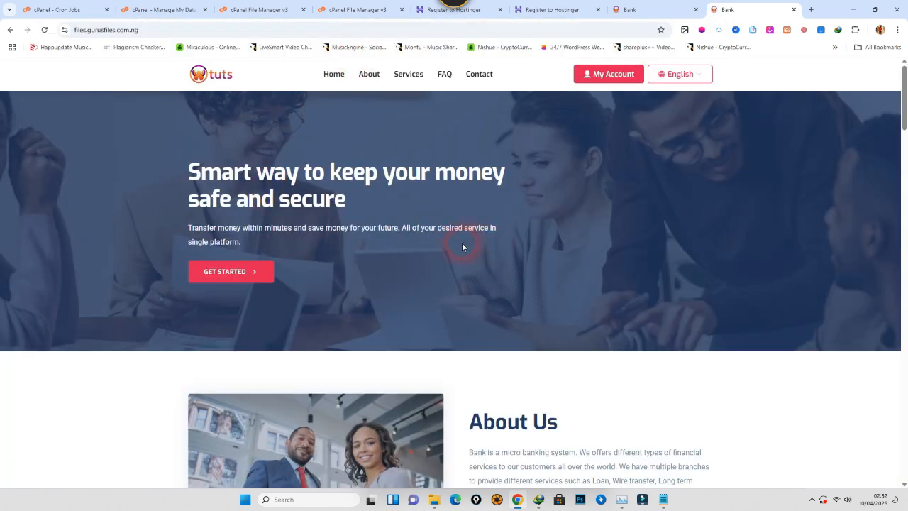
{"action": "scroll", "coordinate": [462, 247], "scroll_direction": "down", "scroll_amount": 7}
{"action": "scroll", "coordinate": [416, 281], "scroll_direction": "up", "scroll_amount": 5}
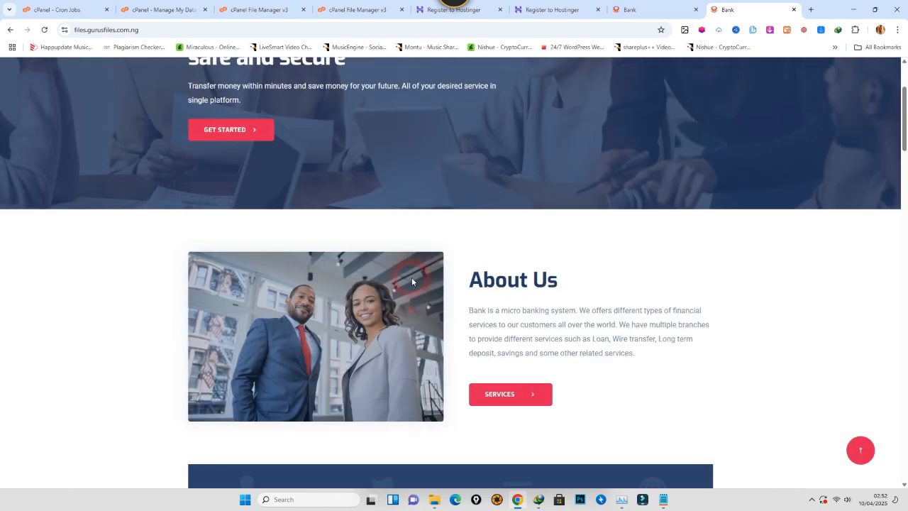
{"action": "scroll", "coordinate": [412, 281], "scroll_direction": "down", "scroll_amount": 5}
Compare the public Our Services section against the admin services list
{"action": "left_click", "coordinate": [648, 10]}
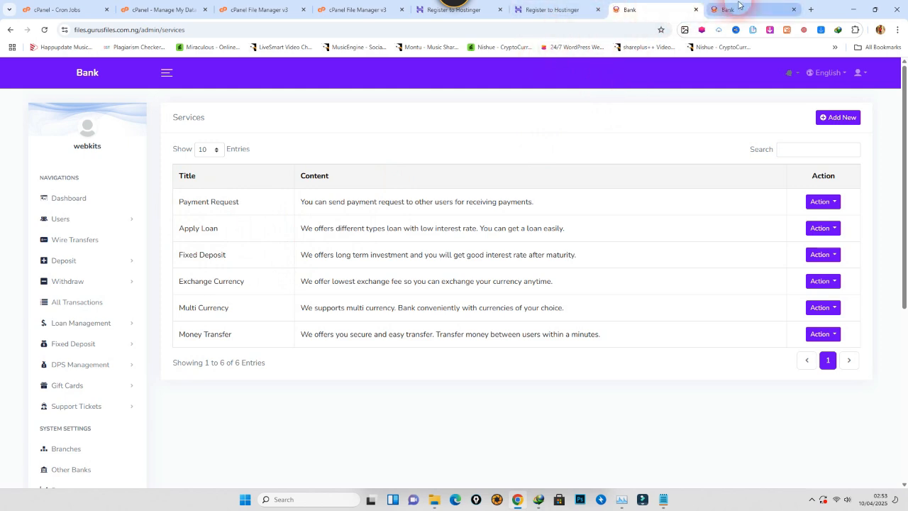
{"action": "left_click", "coordinate": [739, 5]}
{"action": "scroll", "coordinate": [284, 355], "scroll_direction": "down", "scroll_amount": 1}
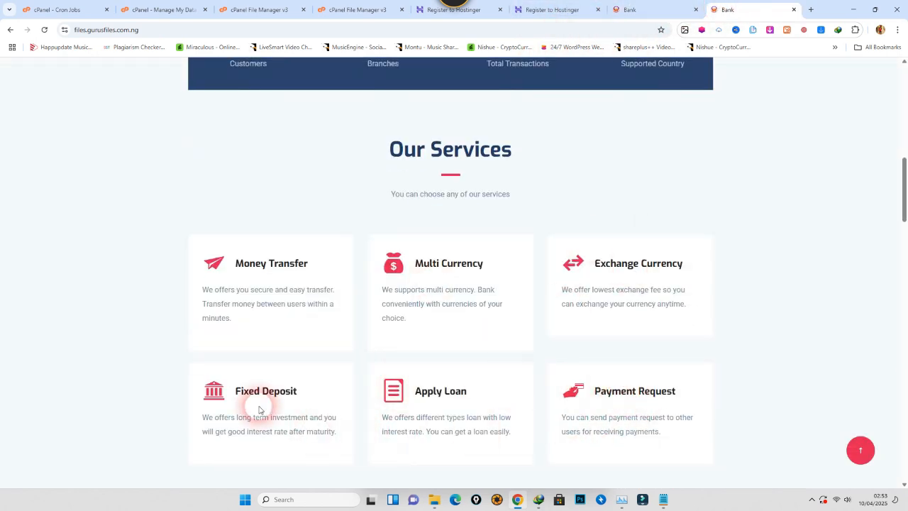
{"action": "left_click", "coordinate": [632, 9]}
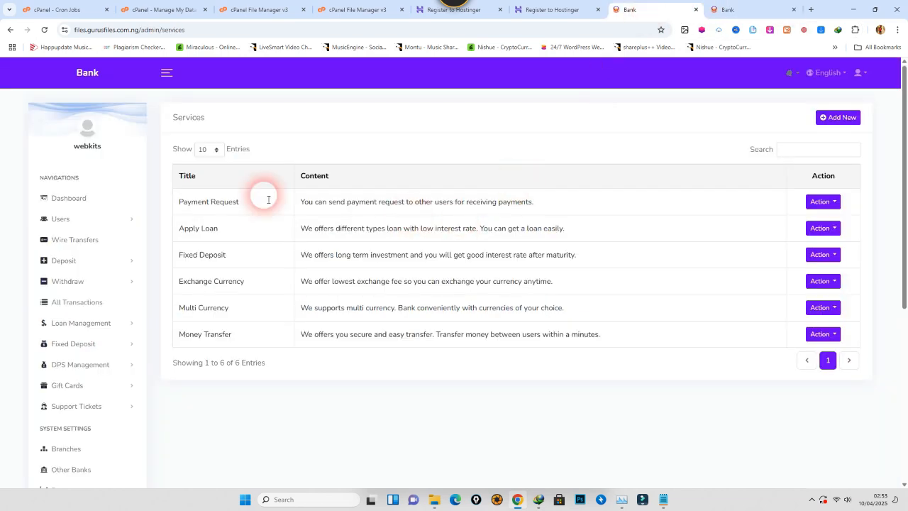
{"action": "scroll", "coordinate": [210, 290], "scroll_direction": "down", "scroll_amount": 4}
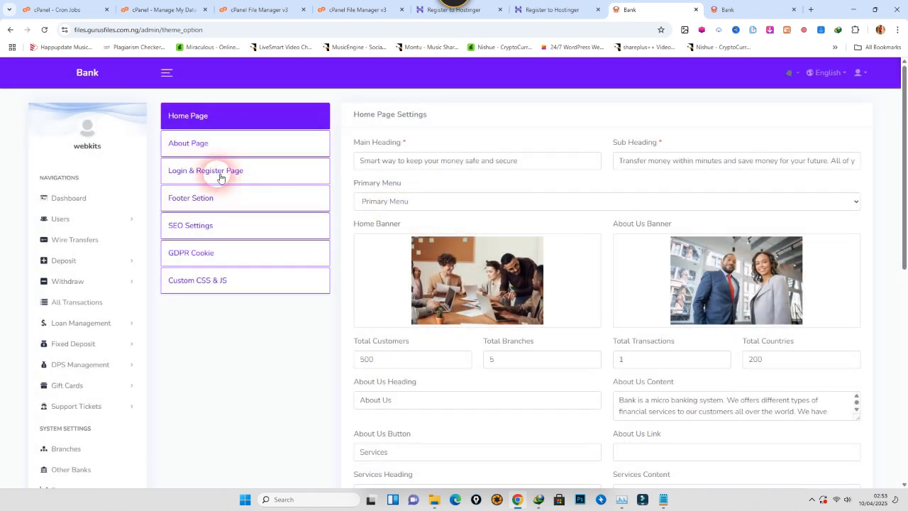
Change the footer copyright year to 2025 and save the footer settings
{"action": "left_click", "coordinate": [220, 173]}
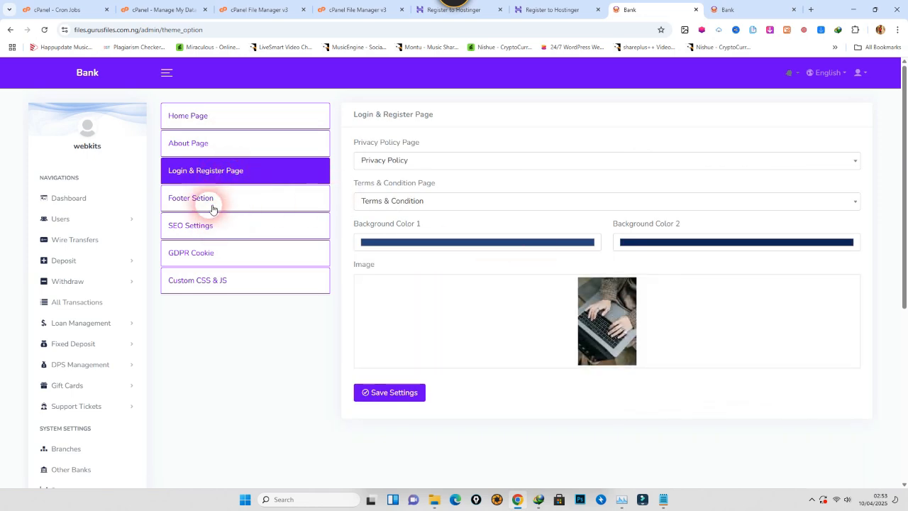
{"action": "left_click", "coordinate": [210, 206]}
{"action": "scroll", "coordinate": [521, 314], "scroll_direction": "down", "scroll_amount": 3}
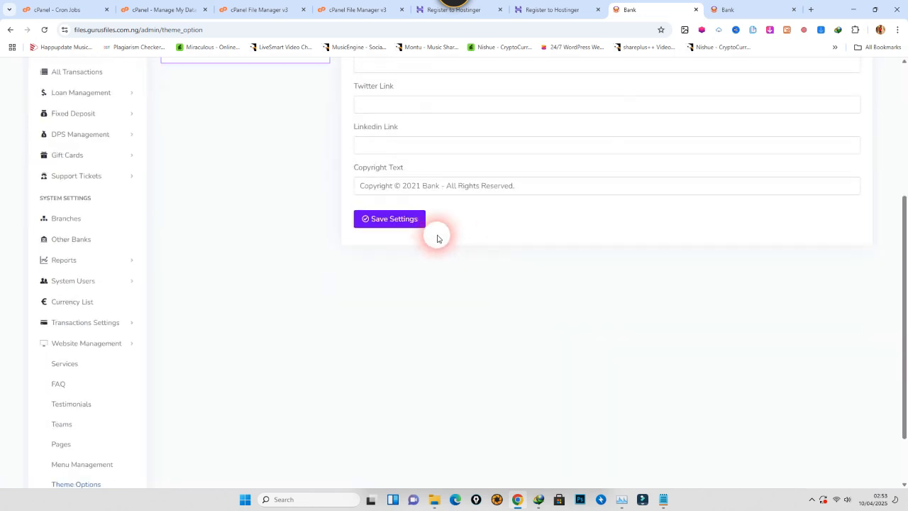
{"action": "scroll", "coordinate": [425, 335], "scroll_direction": "up", "scroll_amount": 2}
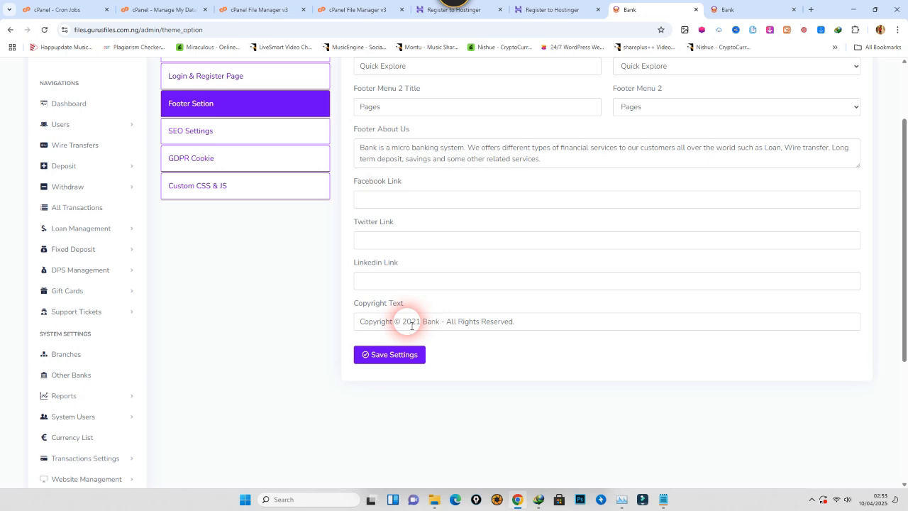
{"action": "left_click_drag", "start_coordinate": [417, 324], "coordinate": [423, 324]}
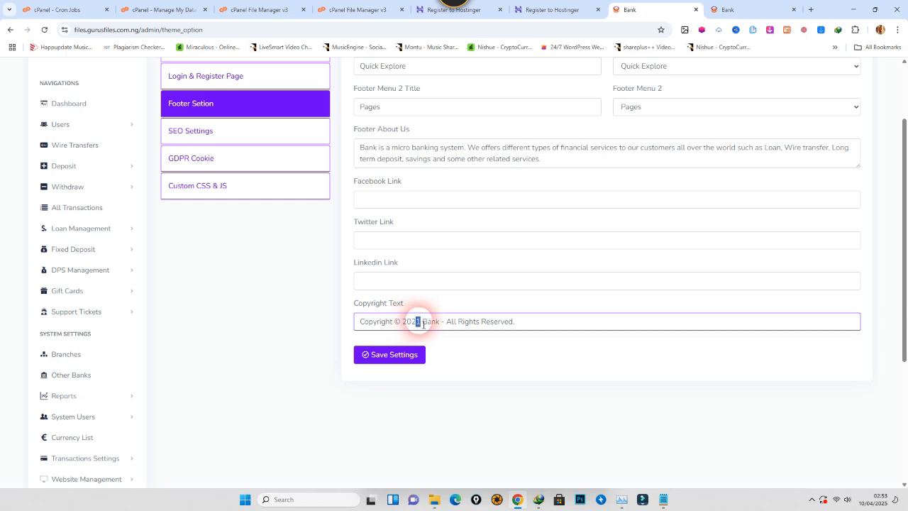
{"action": "left_click", "coordinate": [401, 354]}
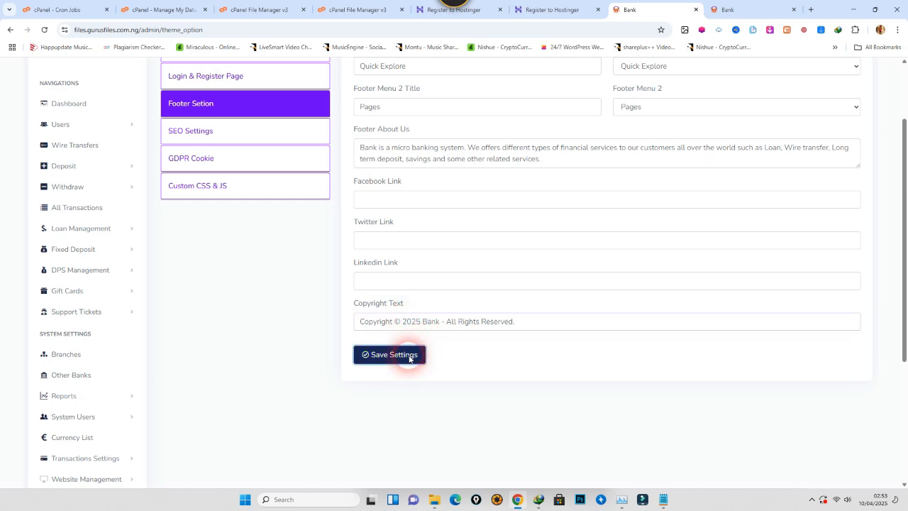
Confirm the public site's footer shows 2025, then return to the admin footer settings
{"action": "left_click", "coordinate": [738, 9]}
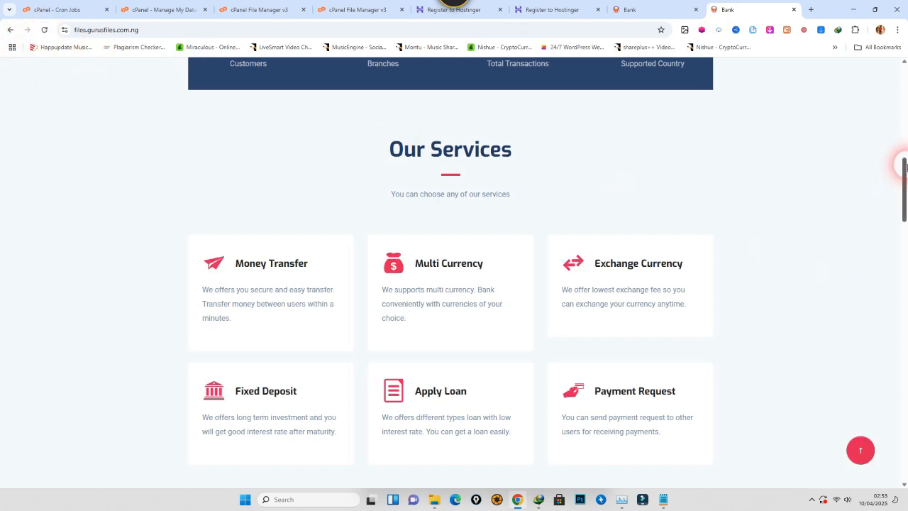
{"action": "left_click_drag", "start_coordinate": [904, 177], "coordinate": [903, 461]}
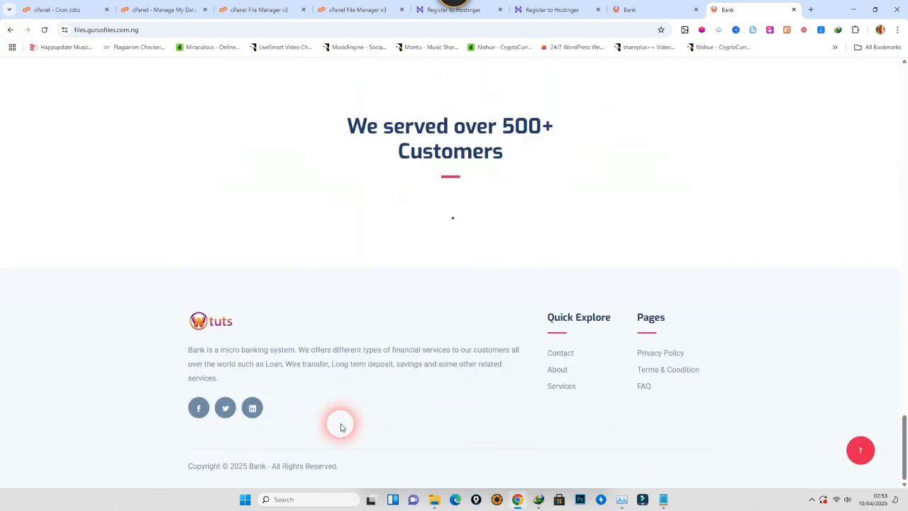
{"action": "left_click", "coordinate": [630, 10]}
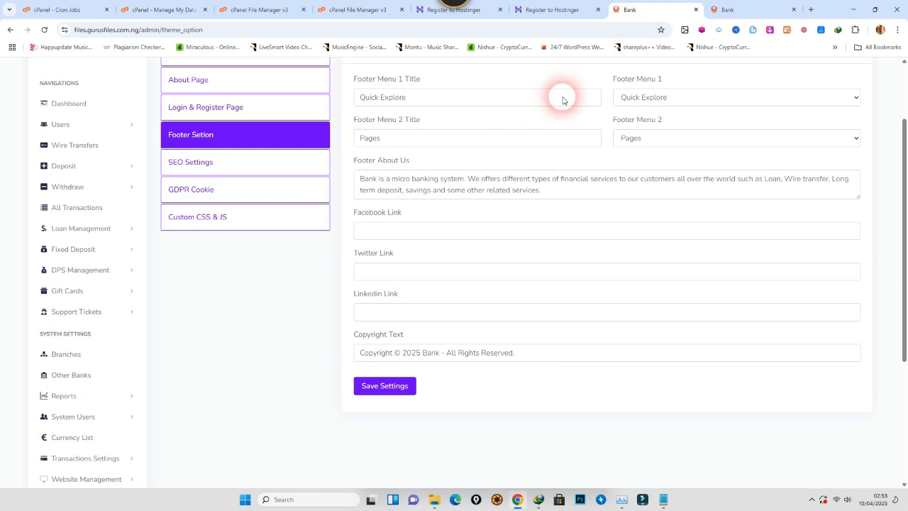
{"action": "scroll", "coordinate": [473, 225], "scroll_direction": "down", "scroll_amount": 2}
{"action": "scroll", "coordinate": [228, 227], "scroll_direction": "up", "scroll_amount": 3}
Browse the SEO Settings and then the Administration General Settings page
{"action": "left_click", "coordinate": [203, 207]}
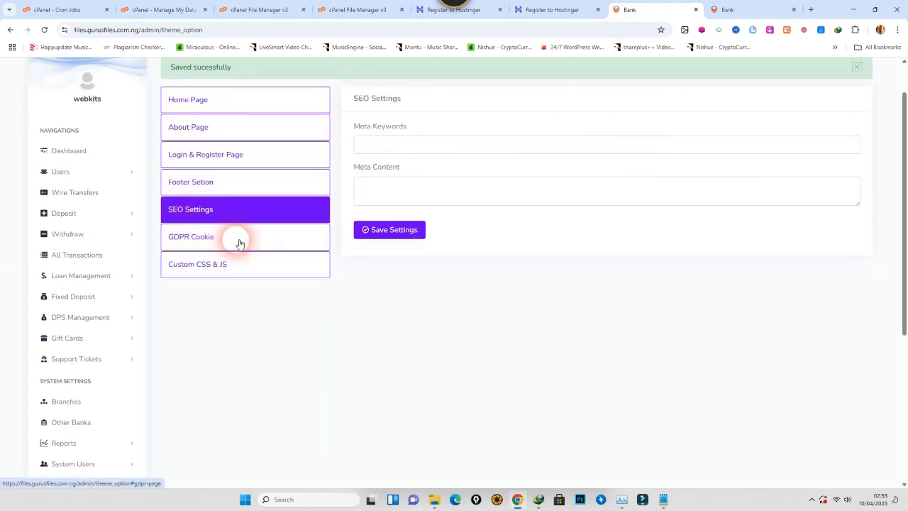
{"action": "scroll", "coordinate": [71, 362], "scroll_direction": "down", "scroll_amount": 3}
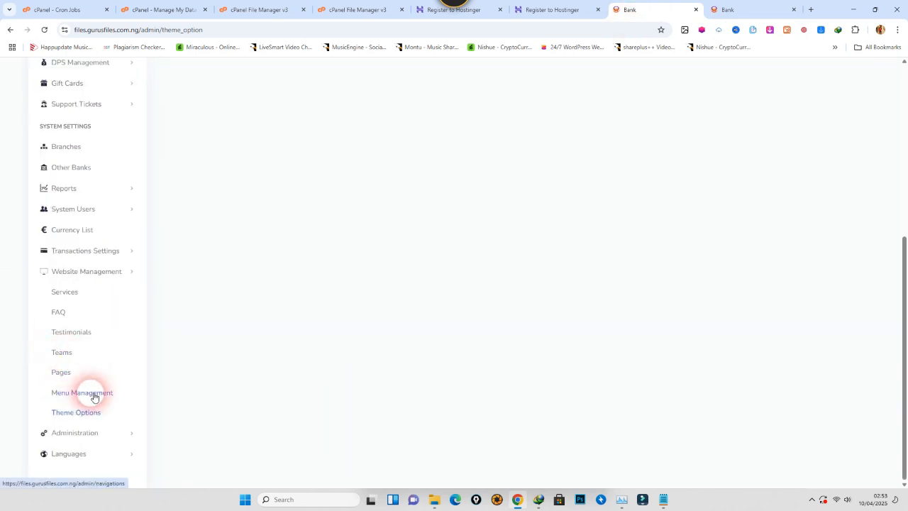
{"action": "left_click", "coordinate": [93, 432]}
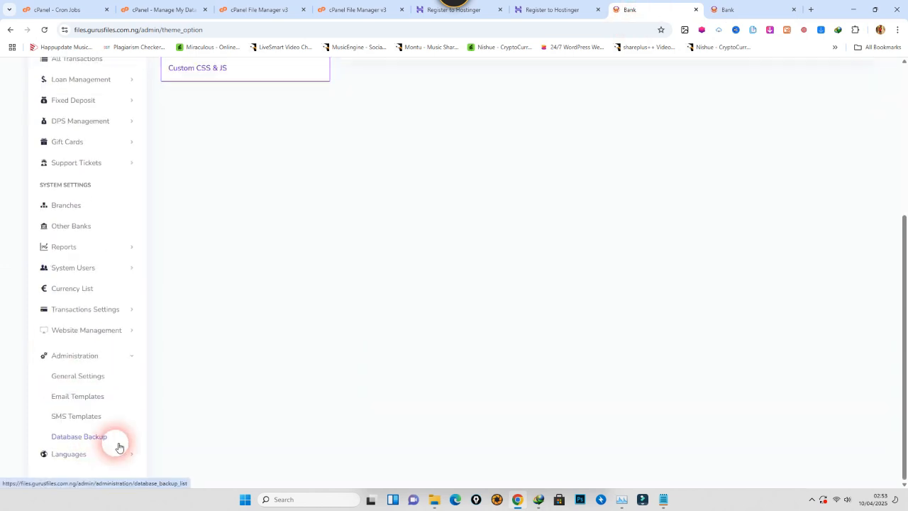
{"action": "left_click", "coordinate": [89, 373]}
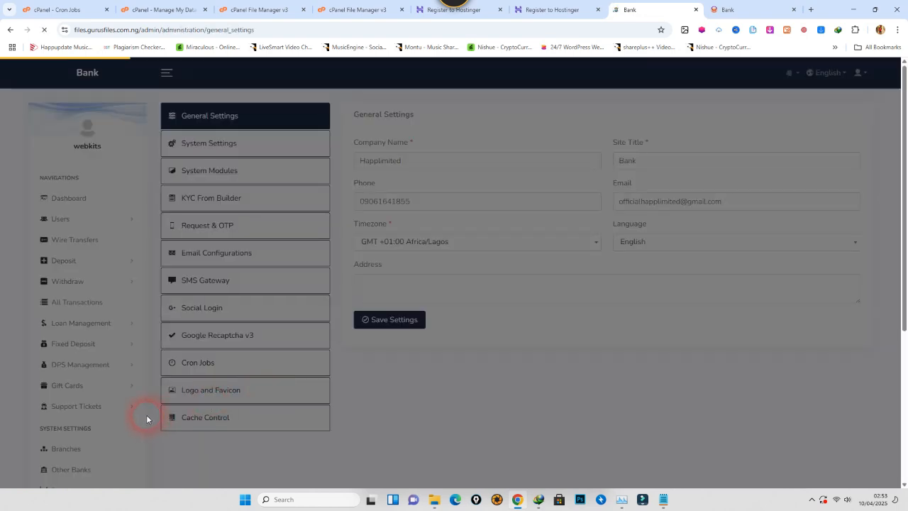
{"action": "scroll", "coordinate": [78, 433], "scroll_direction": "down", "scroll_amount": 3}
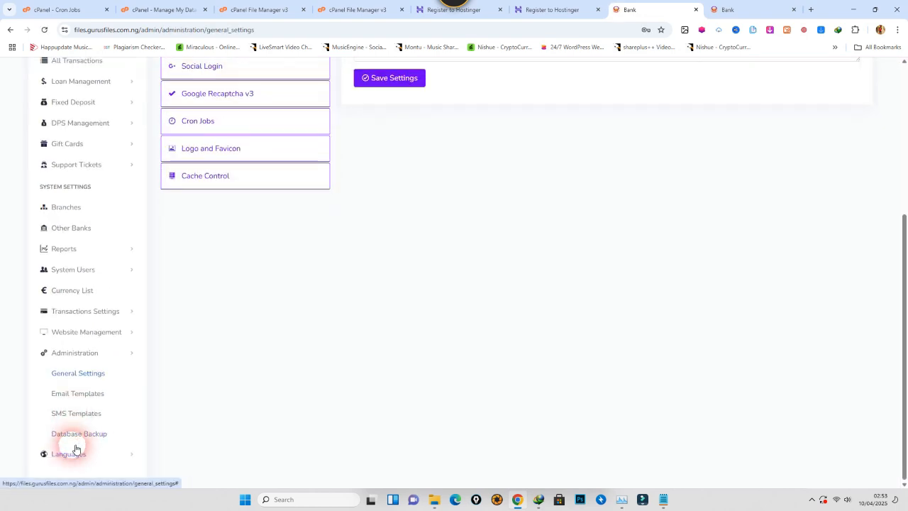
{"action": "scroll", "coordinate": [78, 444], "scroll_direction": "up", "scroll_amount": 2}
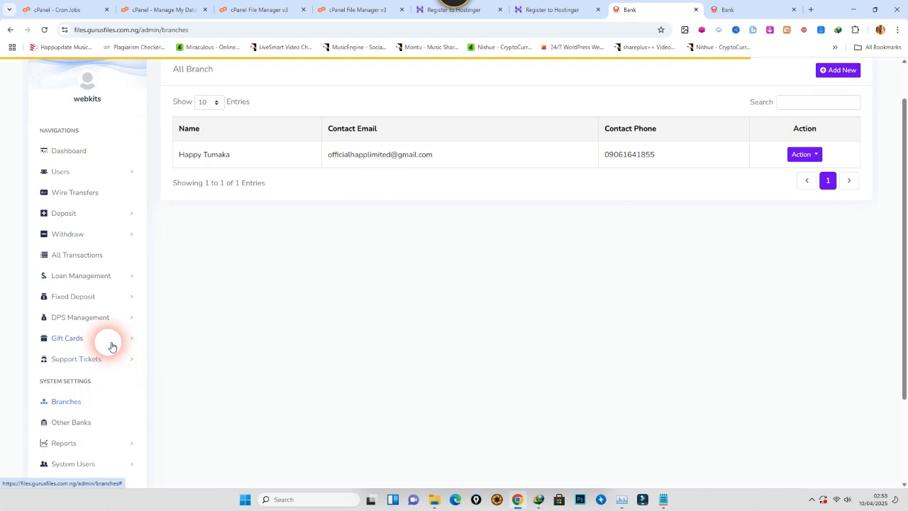
{"action": "scroll", "coordinate": [91, 387], "scroll_direction": "down", "scroll_amount": 1}
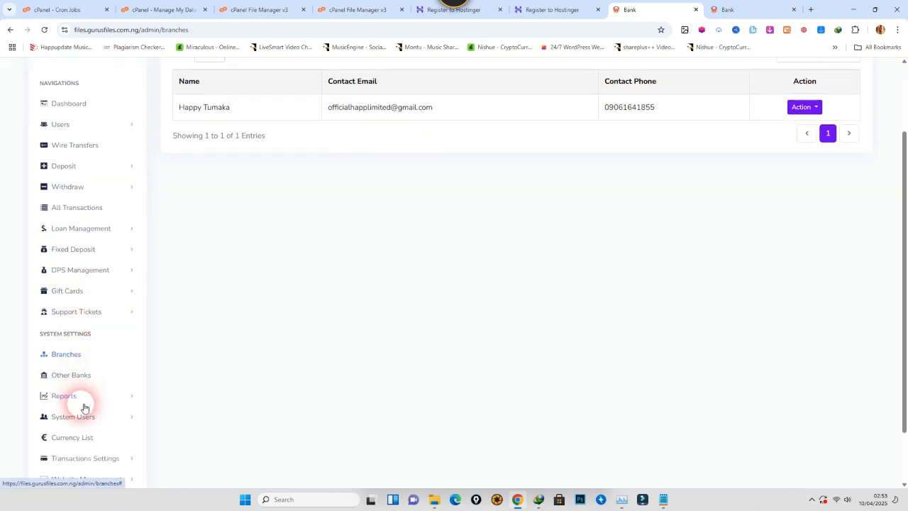
{"action": "scroll", "coordinate": [84, 421], "scroll_direction": "down", "scroll_amount": 2}
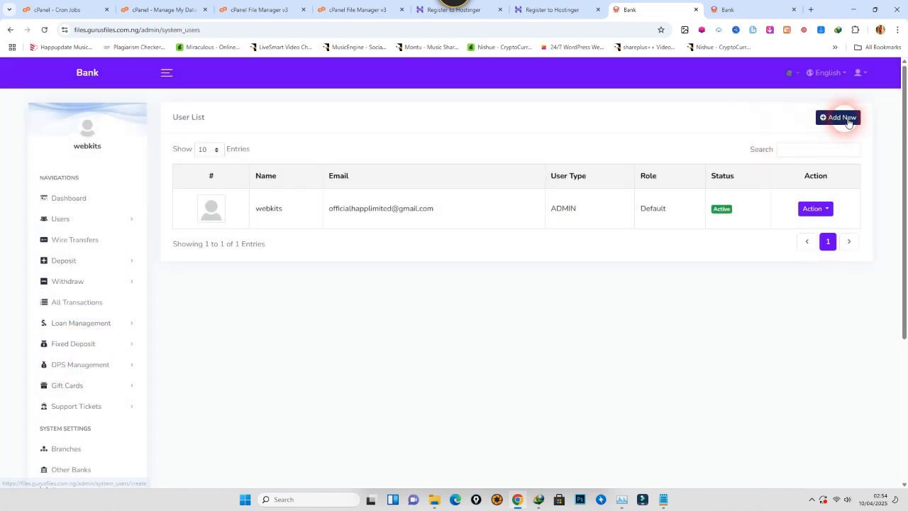
Start a new system user with name and e-mail filled in, user type User, status Active
{"action": "left_click", "coordinate": [843, 118]}
{"action": "left_click", "coordinate": [314, 132]}
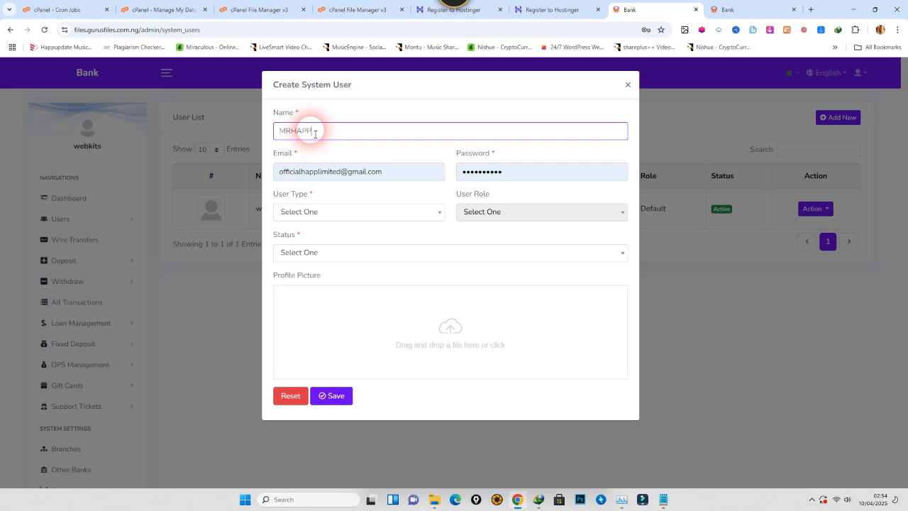
{"action": "left_click_drag", "start_coordinate": [344, 174], "coordinate": [323, 172]}
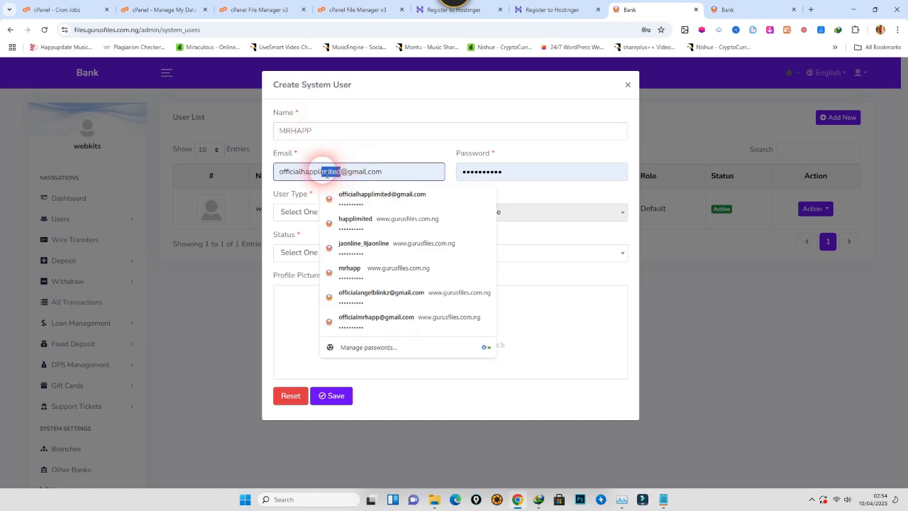
{"action": "key", "text": "BackSpace"}
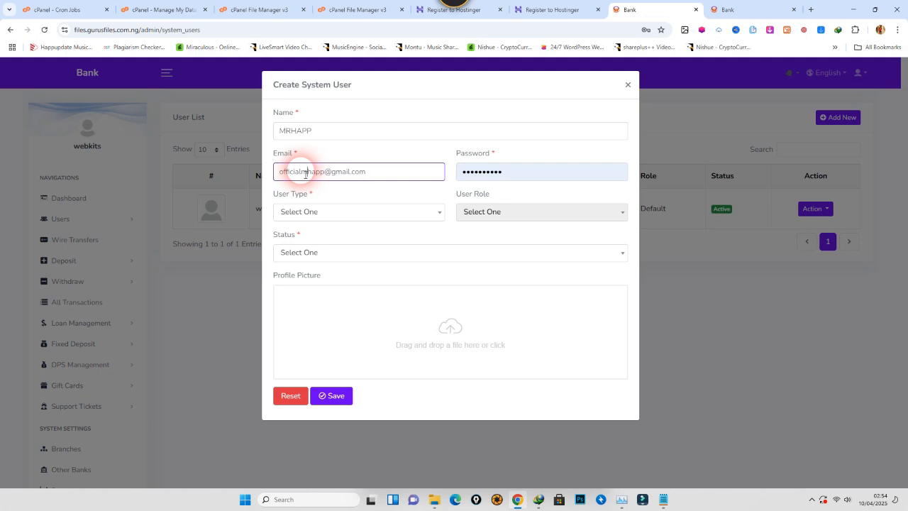
{"action": "type", "text": "mr"}
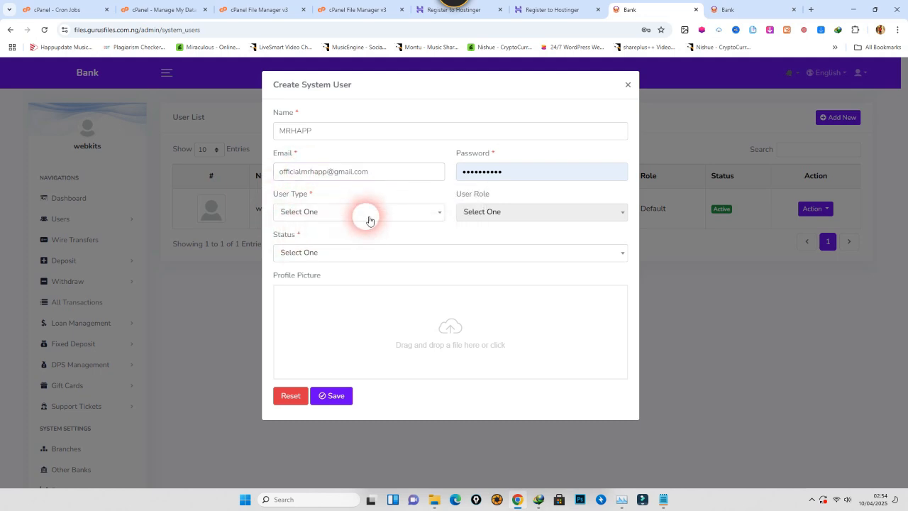
{"action": "left_click", "coordinate": [361, 213]}
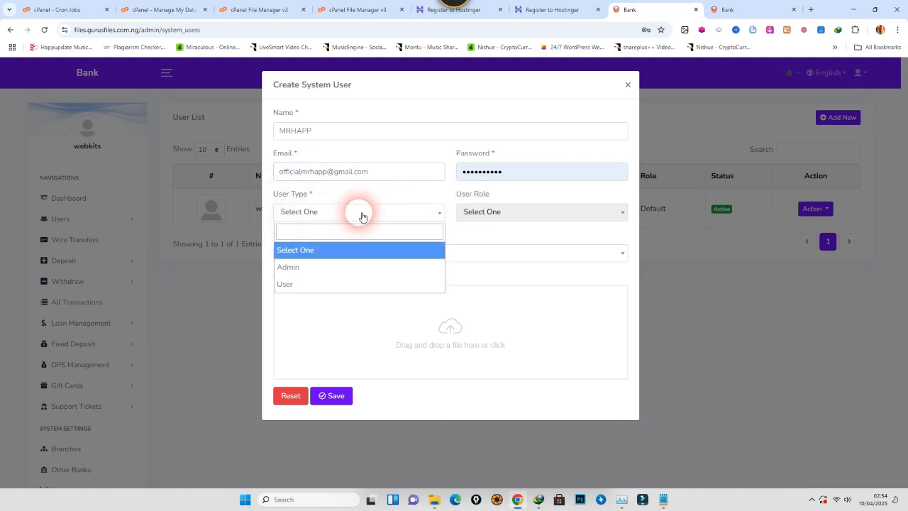
{"action": "left_click", "coordinate": [320, 284]}
{"action": "left_click", "coordinate": [469, 211]}
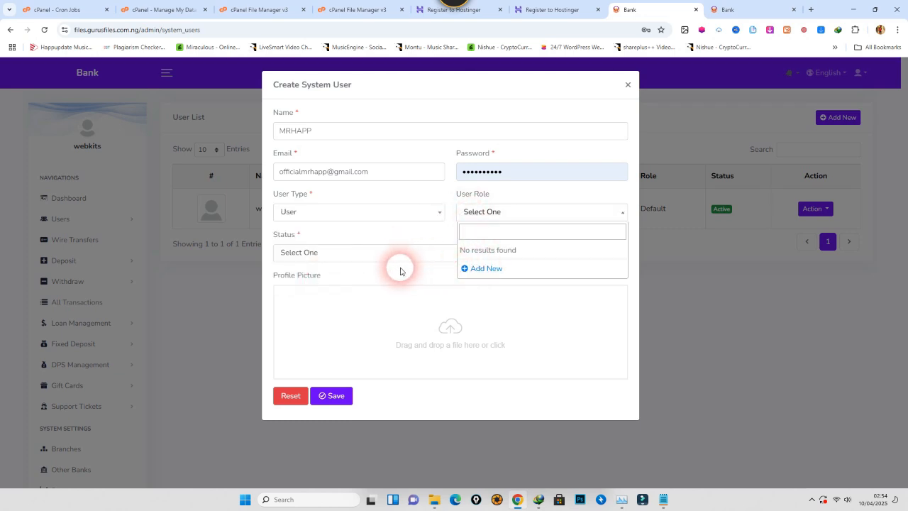
{"action": "left_click", "coordinate": [340, 255]}
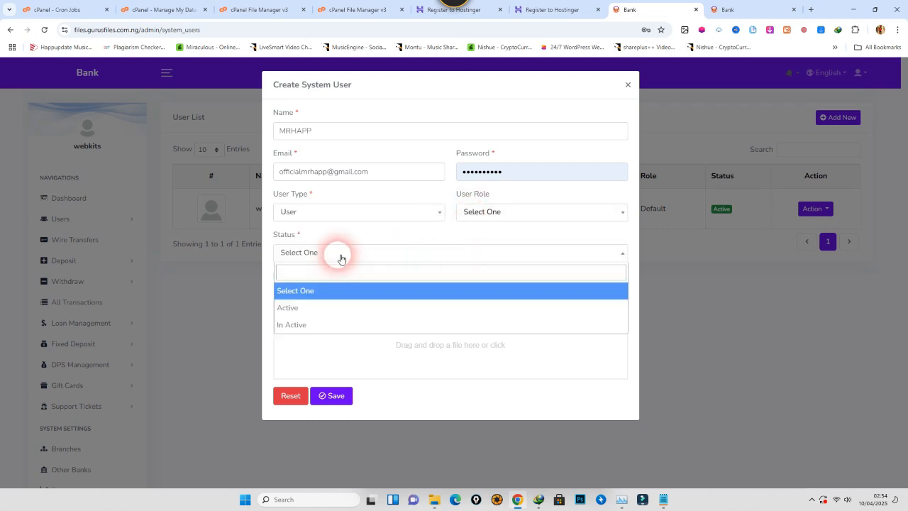
{"action": "left_click", "coordinate": [329, 307]}
Create and assign a new Member role, then close the user form
{"action": "left_click", "coordinate": [527, 211]}
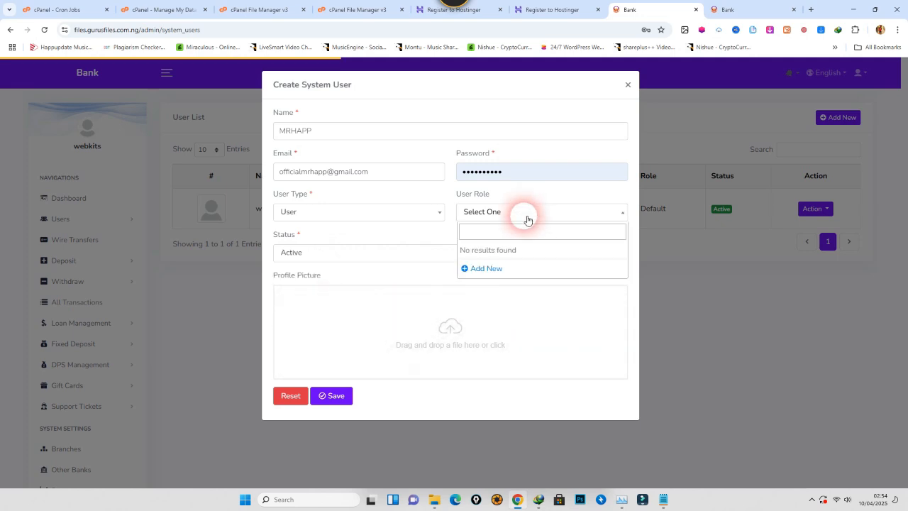
{"action": "left_click", "coordinate": [492, 273]}
{"action": "left_click", "coordinate": [397, 256]}
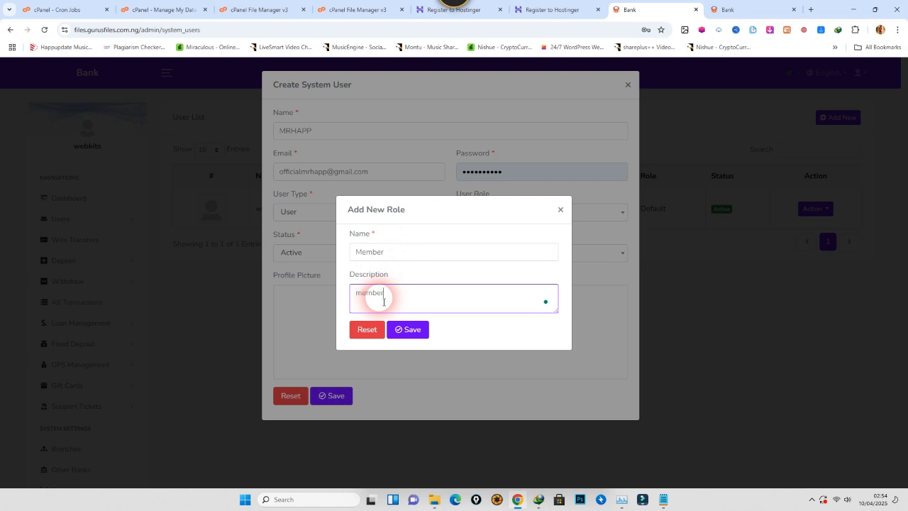
{"action": "left_click", "coordinate": [408, 329]}
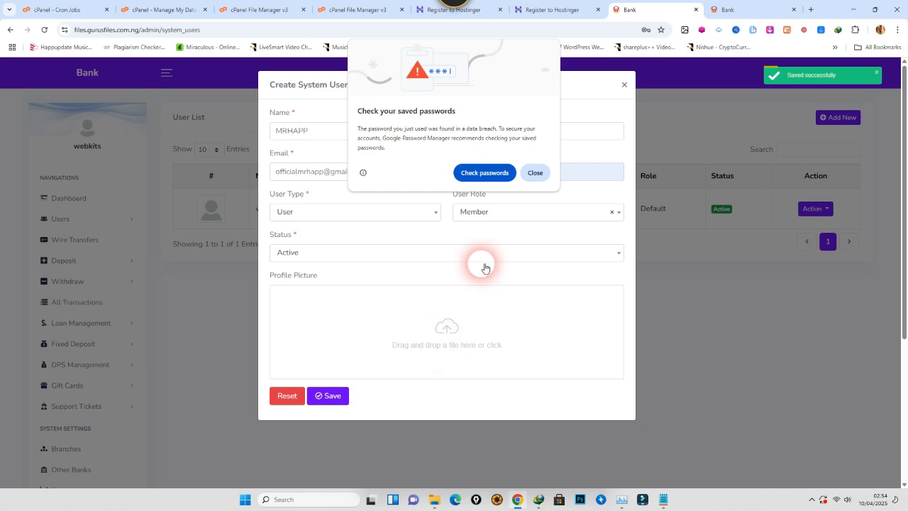
{"action": "left_click", "coordinate": [535, 173]}
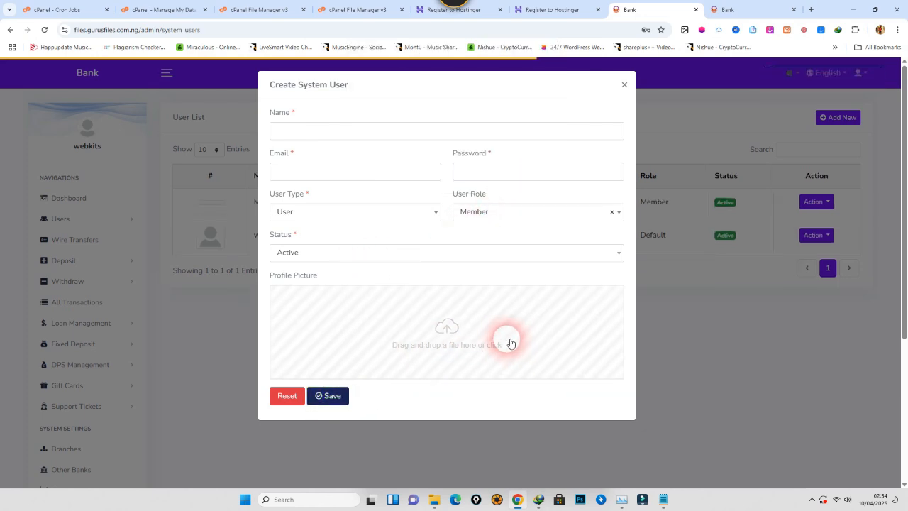
{"action": "left_click", "coordinate": [625, 85]}
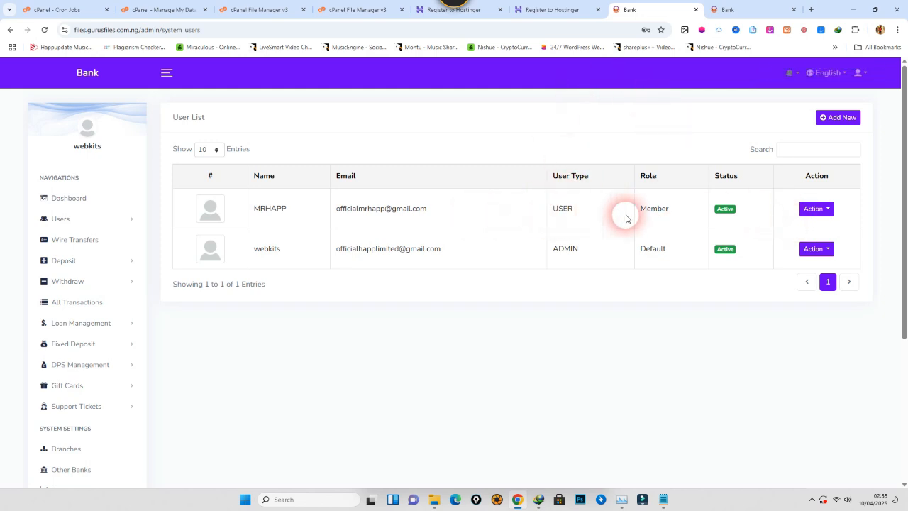
Check the public homepage in the other tab, then return to the admin user list
{"action": "left_click", "coordinate": [817, 209]}
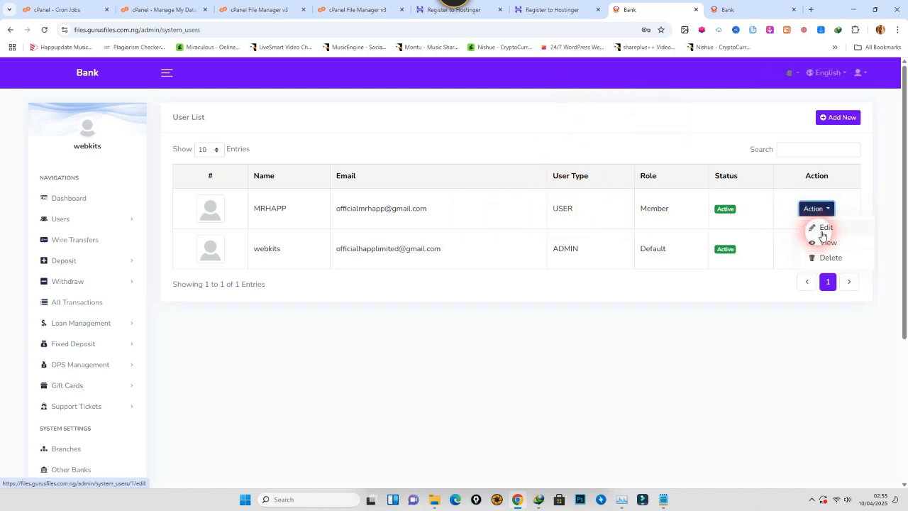
{"action": "left_click", "coordinate": [574, 416]}
{"action": "left_click", "coordinate": [744, 8]}
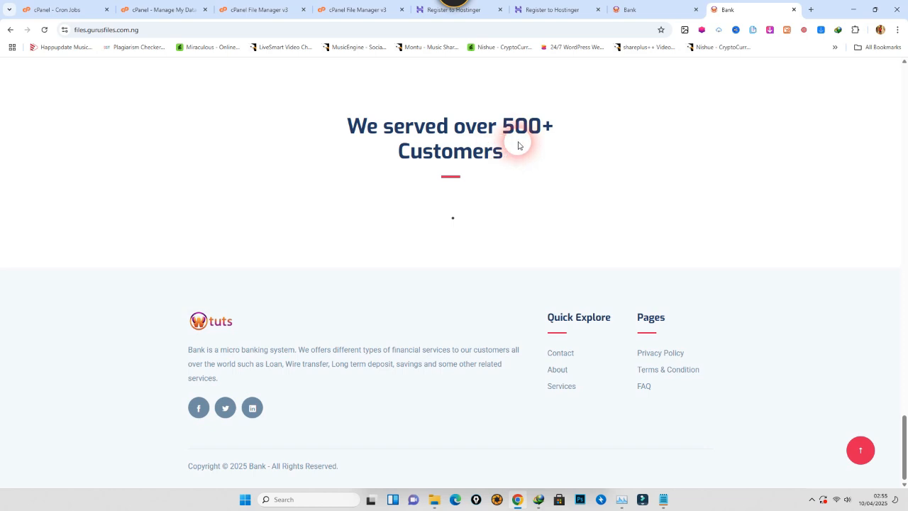
{"action": "left_click", "coordinate": [860, 450]}
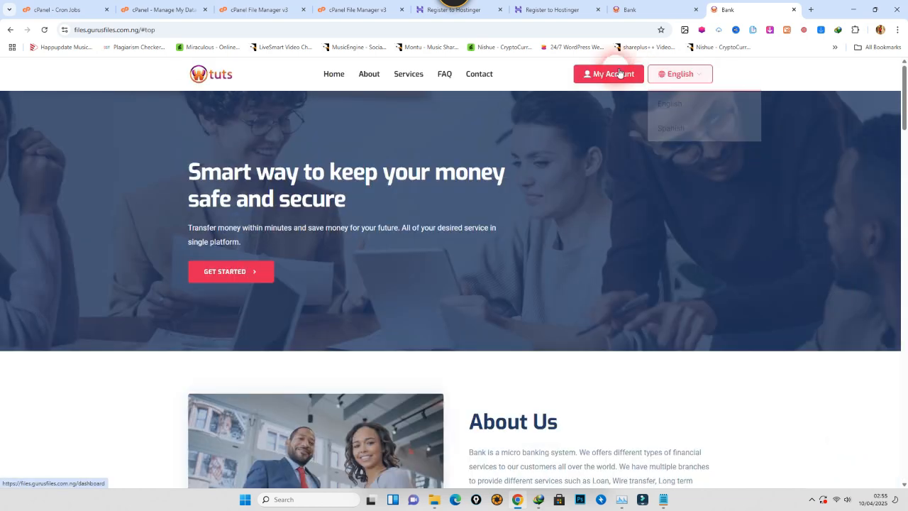
{"action": "left_click", "coordinate": [690, 13]}
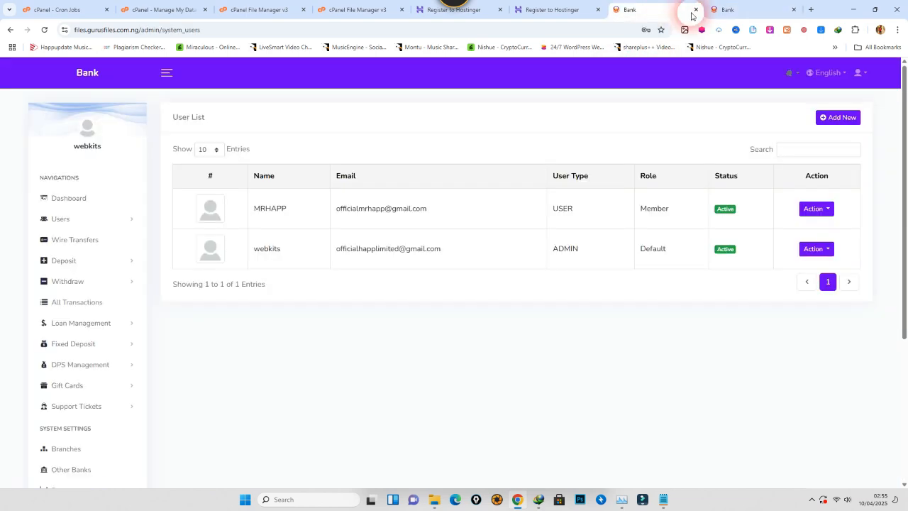
Log out of the admin account and go to the customer sign-in page
{"action": "left_click", "coordinate": [865, 75]}
{"action": "left_click", "coordinate": [813, 170]}
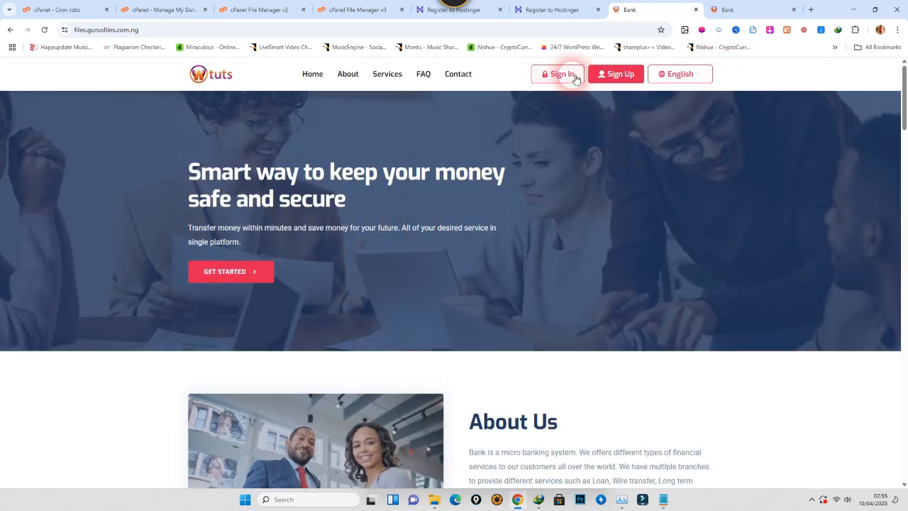
{"action": "left_click", "coordinate": [575, 79]}
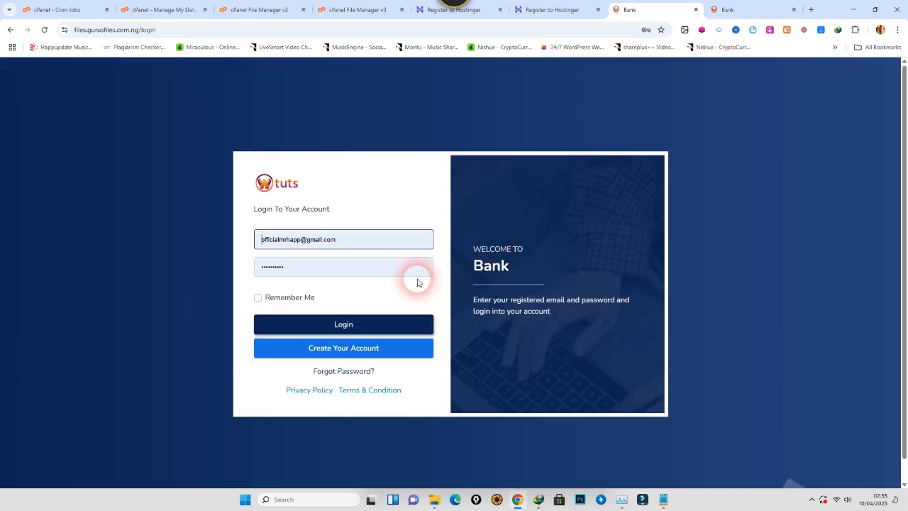
Log in as the new user with Remember Me ticked and view their dashboard
{"action": "left_click", "coordinate": [307, 242]}
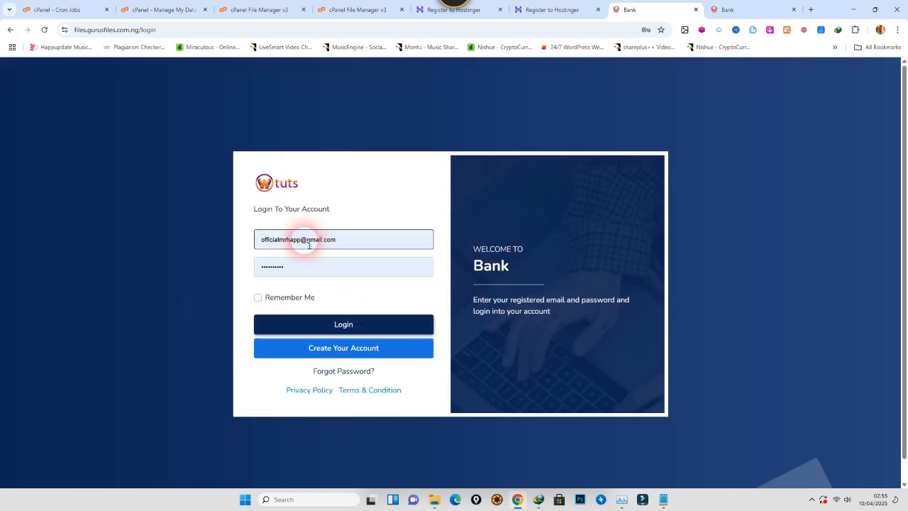
{"action": "left_click", "coordinate": [259, 297]}
{"action": "left_click", "coordinate": [356, 328]}
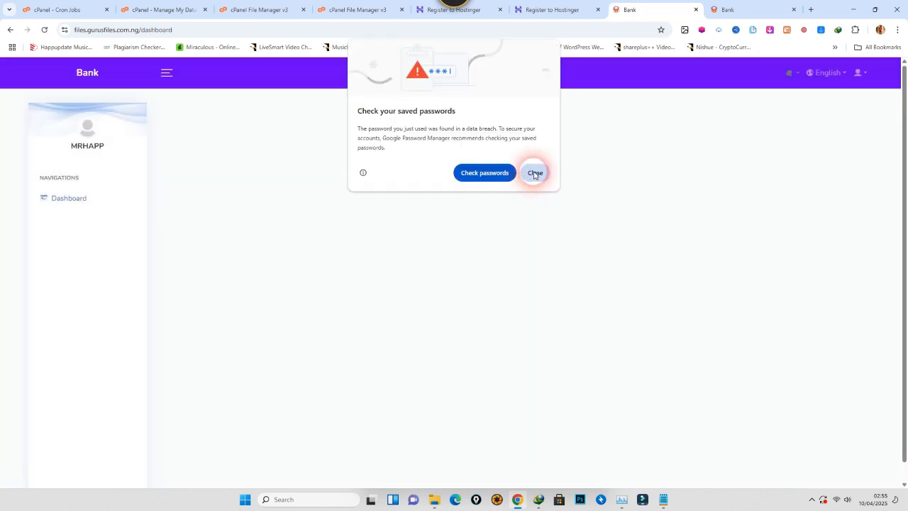
{"action": "left_click", "coordinate": [535, 173]}
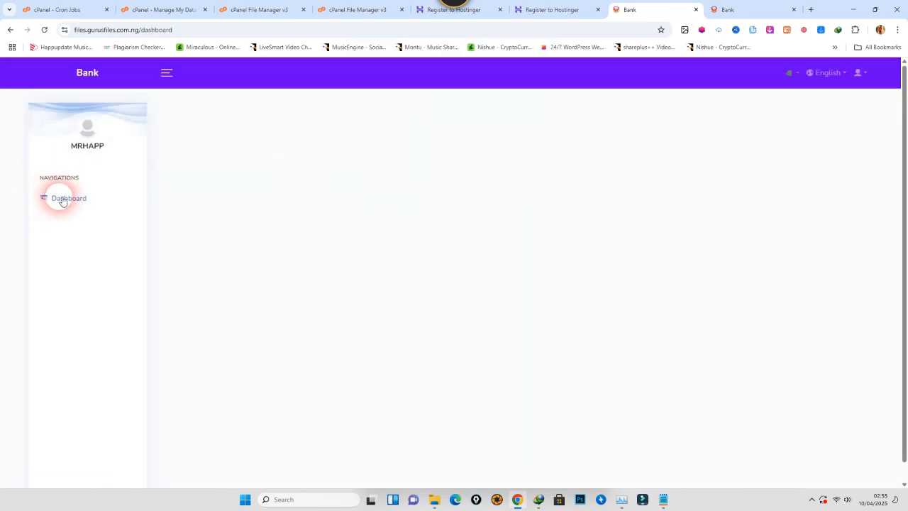
{"action": "left_click", "coordinate": [61, 200]}
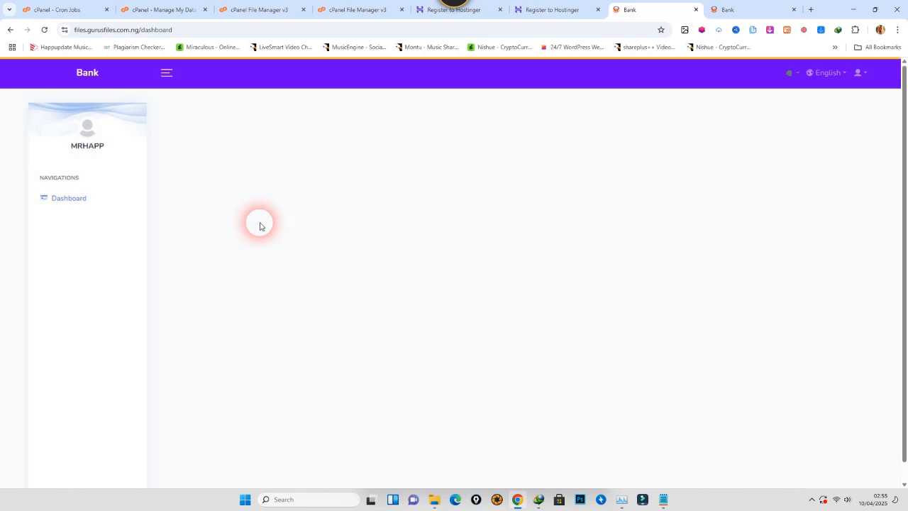
Sign out of the new user's account and return to the sign-in page
{"action": "left_click", "coordinate": [845, 74]}
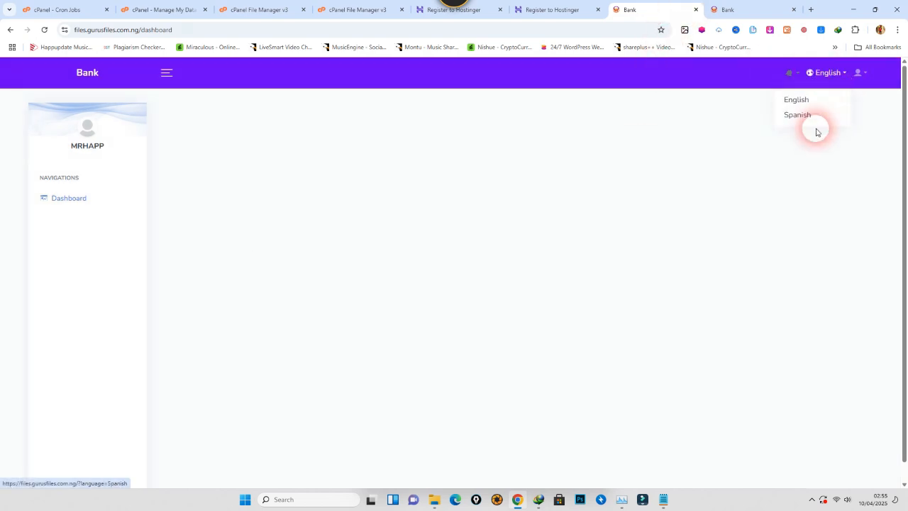
{"action": "left_click", "coordinate": [682, 125]}
{"action": "left_click", "coordinate": [861, 74]}
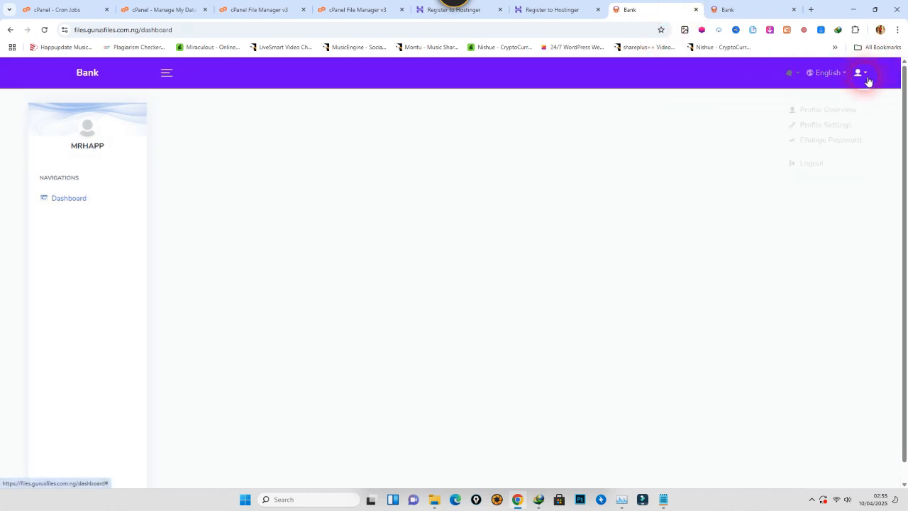
{"action": "left_click", "coordinate": [811, 151]}
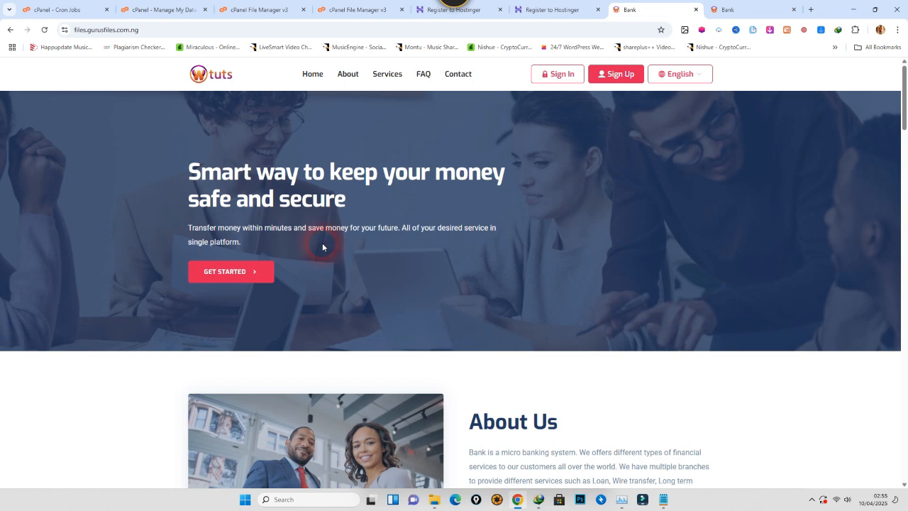
{"action": "left_click", "coordinate": [565, 86]}
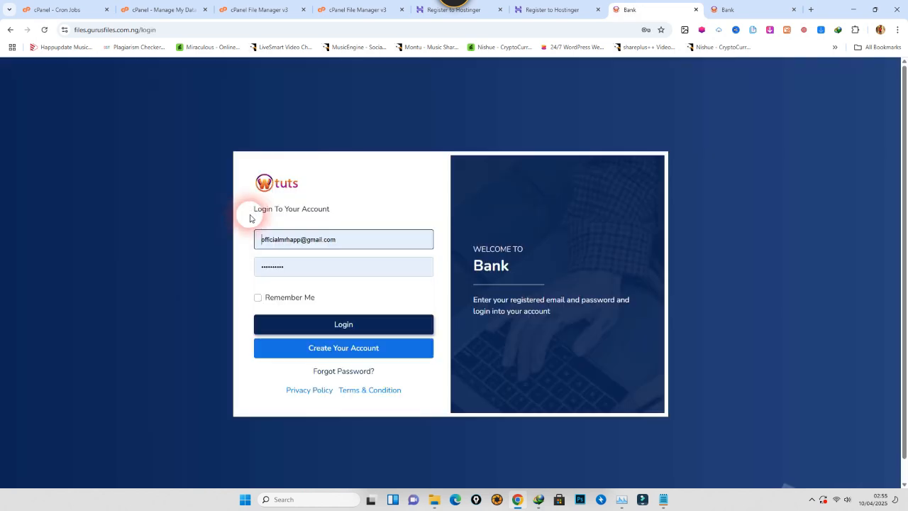
Sign in as the administrator using the saved login
{"action": "left_click", "coordinate": [269, 240]}
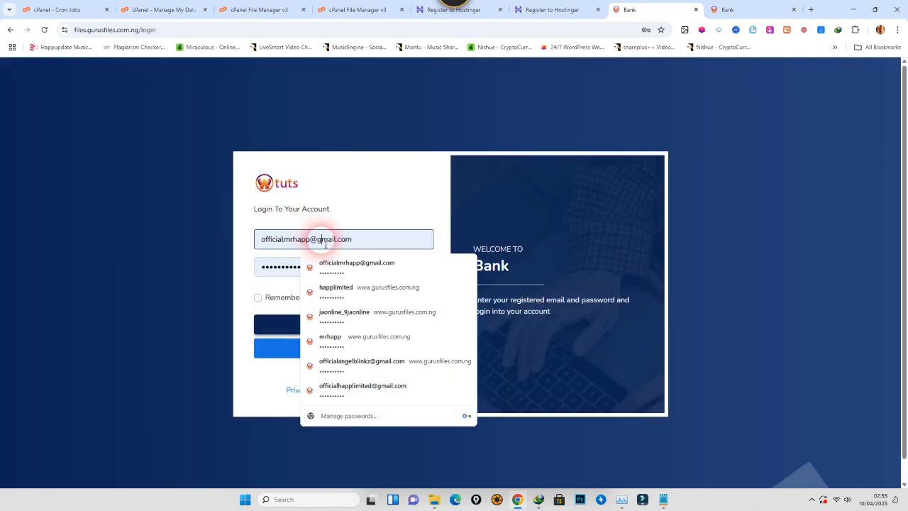
{"action": "left_click", "coordinate": [369, 397]}
{"action": "left_click", "coordinate": [294, 324]}
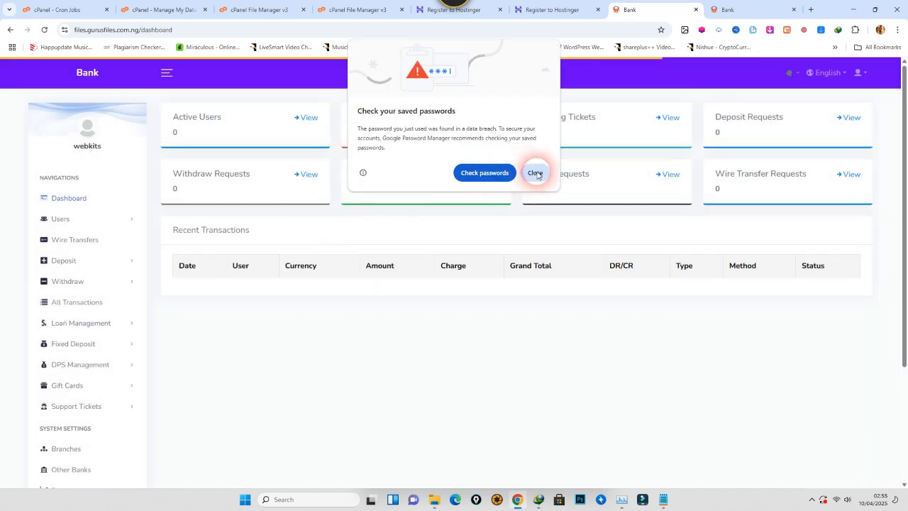
{"action": "left_click", "coordinate": [534, 171]}
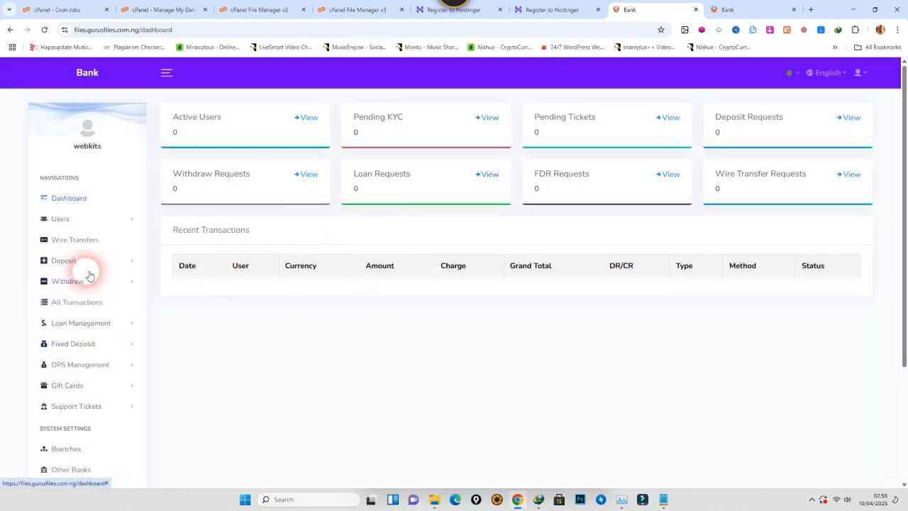
Open the System Users section, back out of a server error, and open the user roles list
{"action": "scroll", "coordinate": [78, 337], "scroll_direction": "down", "scroll_amount": 2}
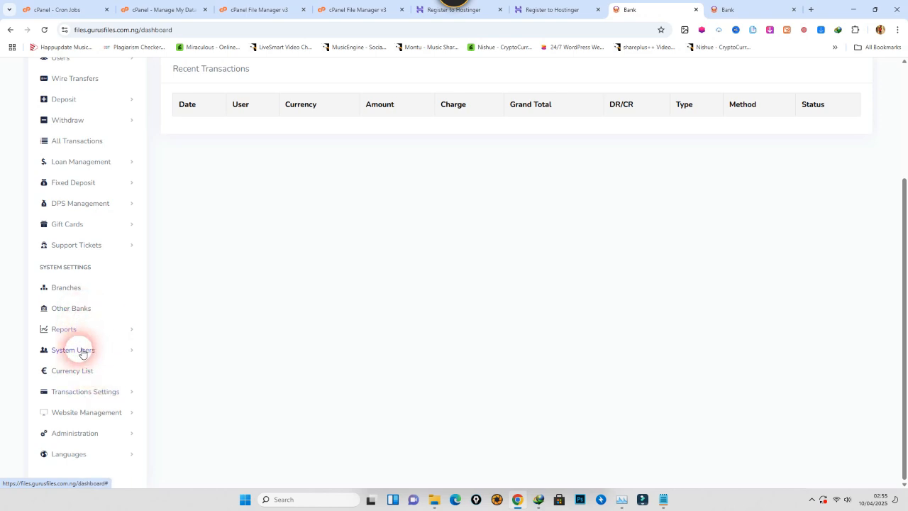
{"action": "left_click", "coordinate": [82, 351]}
{"action": "left_click", "coordinate": [94, 415]}
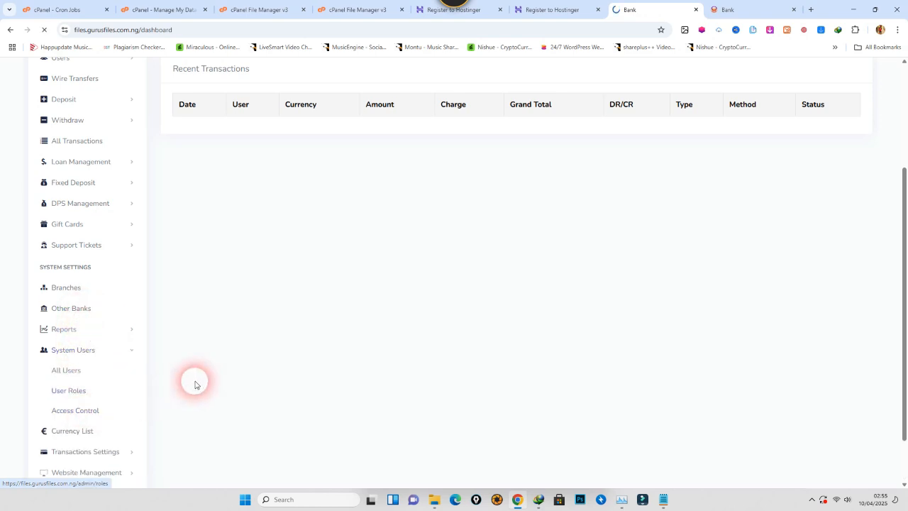
{"action": "left_click", "coordinate": [10, 29]}
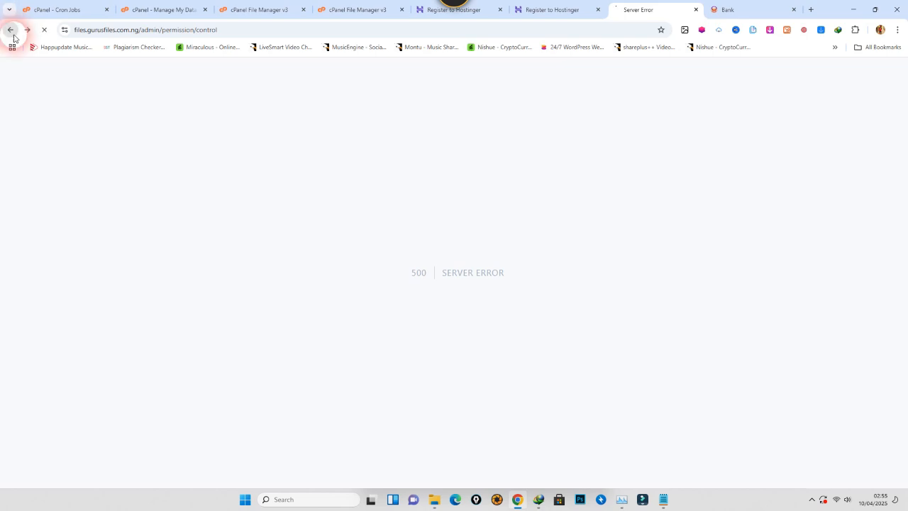
{"action": "left_click", "coordinate": [84, 391]}
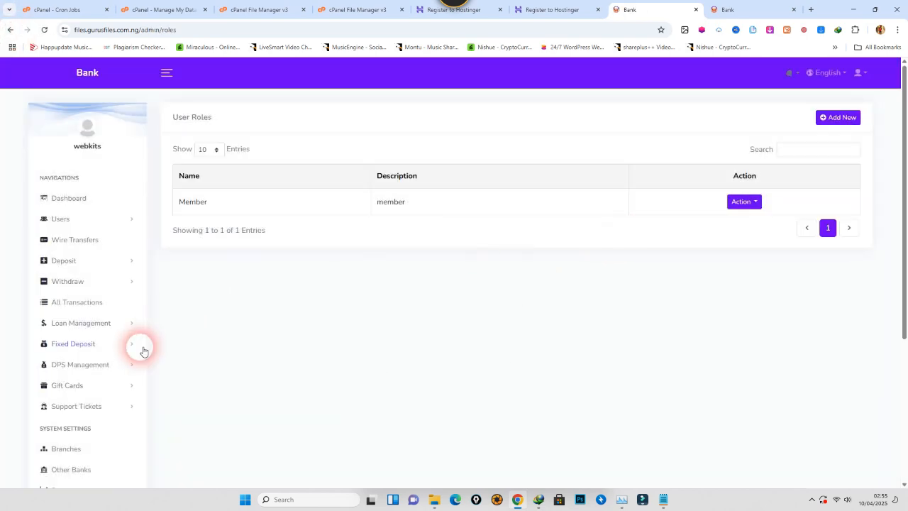
{"action": "scroll", "coordinate": [102, 432], "scroll_direction": "down", "scroll_amount": 3}
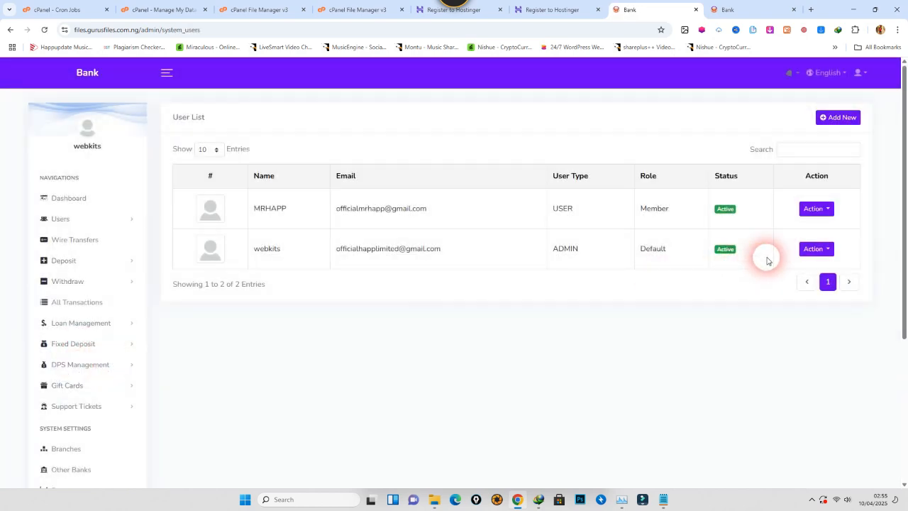
Edit the new system user, change its User Type to Admin, and save the update
{"action": "left_click", "coordinate": [818, 250]}
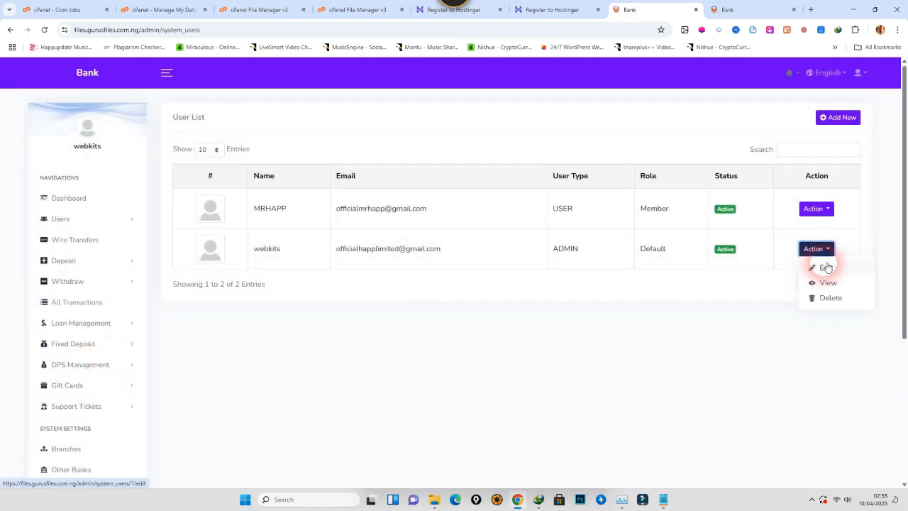
{"action": "left_click", "coordinate": [818, 209]}
{"action": "left_click", "coordinate": [827, 229]}
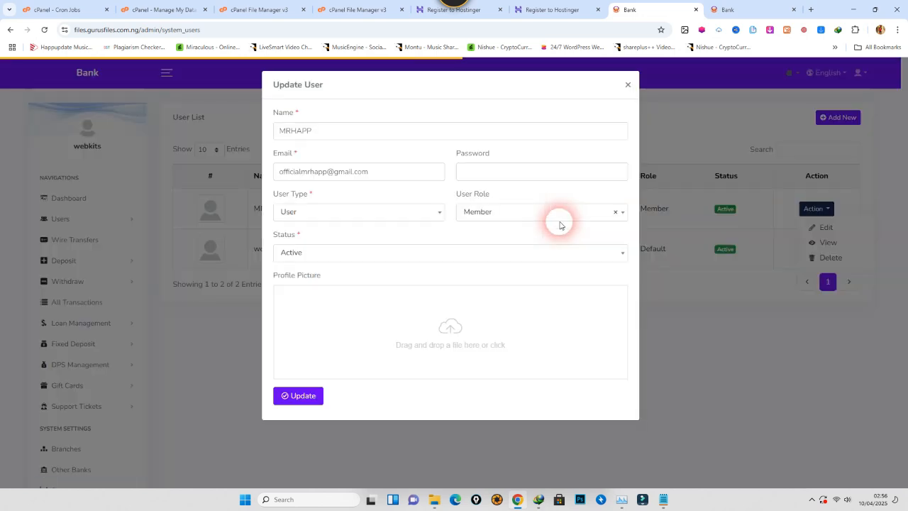
{"action": "left_click", "coordinate": [488, 211]}
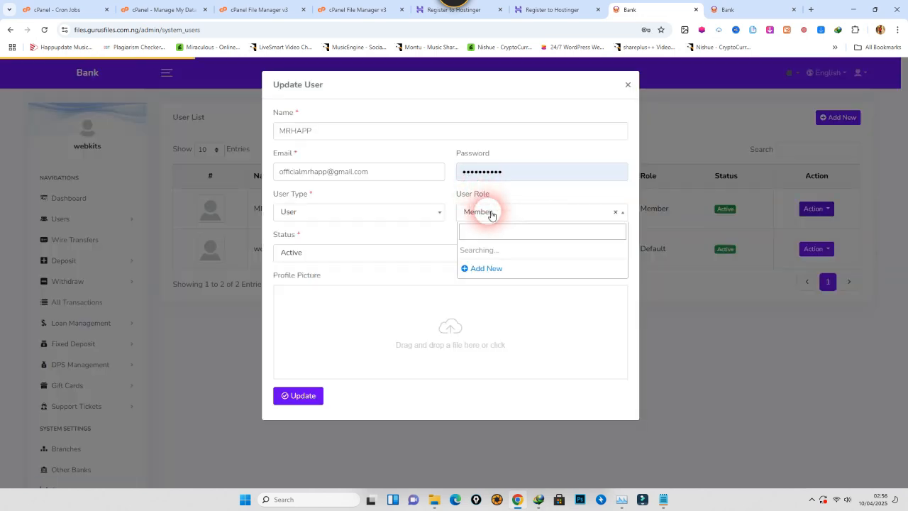
{"action": "left_click", "coordinate": [364, 214]}
{"action": "left_click", "coordinate": [324, 268]}
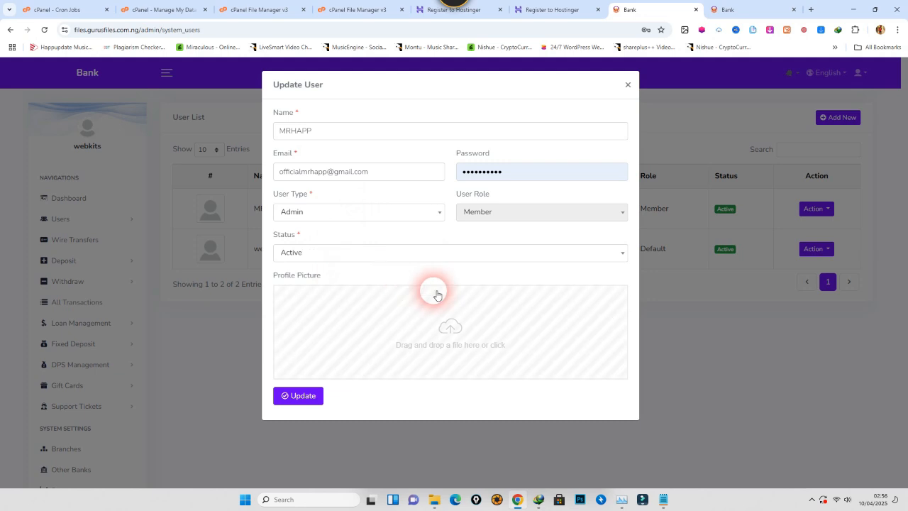
{"action": "left_click", "coordinate": [303, 396]}
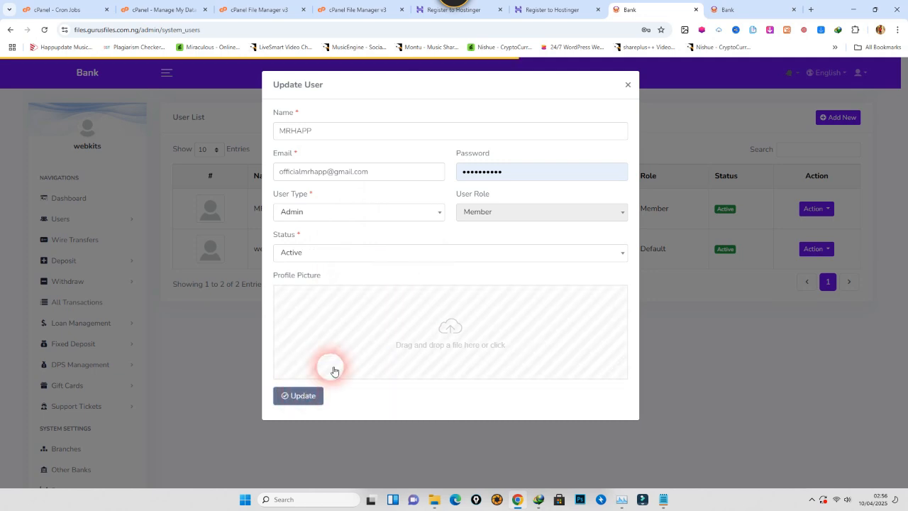
{"action": "left_click", "coordinate": [629, 87]}
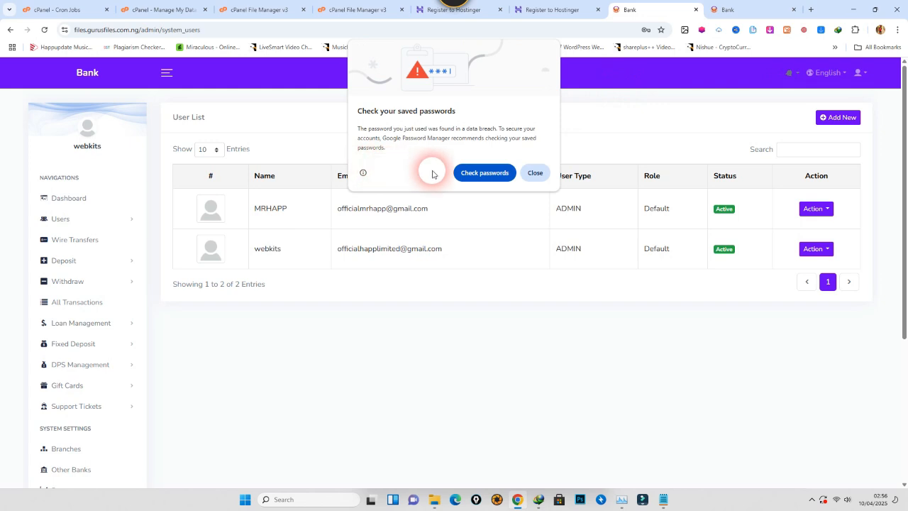
{"action": "left_click", "coordinate": [535, 173]}
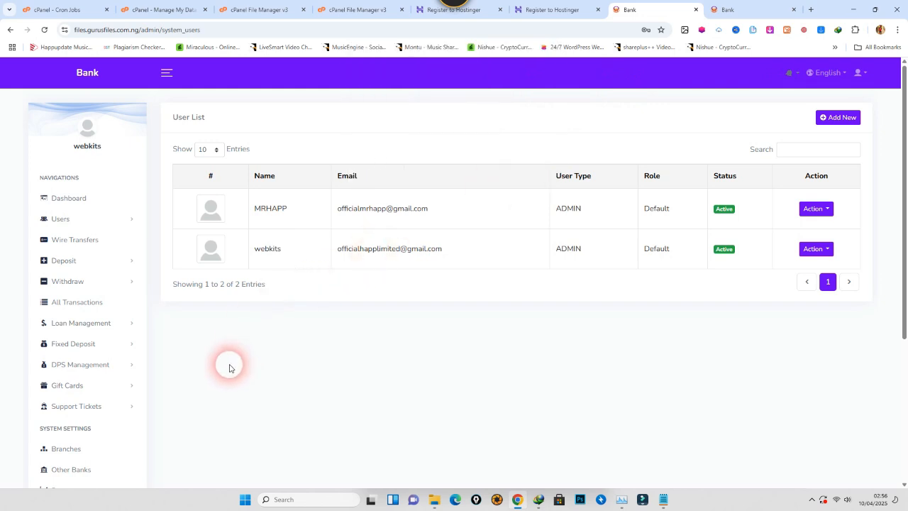
{"action": "scroll", "coordinate": [97, 375], "scroll_direction": "down", "scroll_amount": 3}
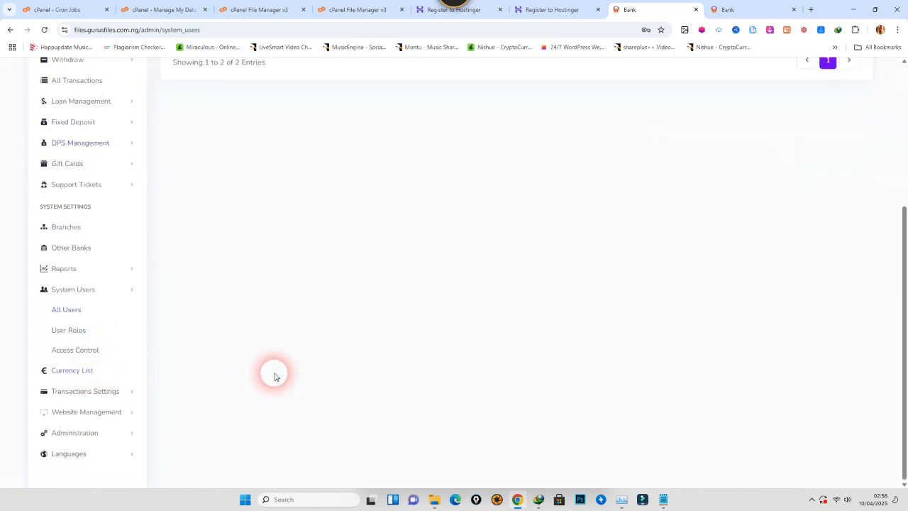
{"action": "scroll", "coordinate": [274, 376], "scroll_direction": "up", "scroll_amount": 3}
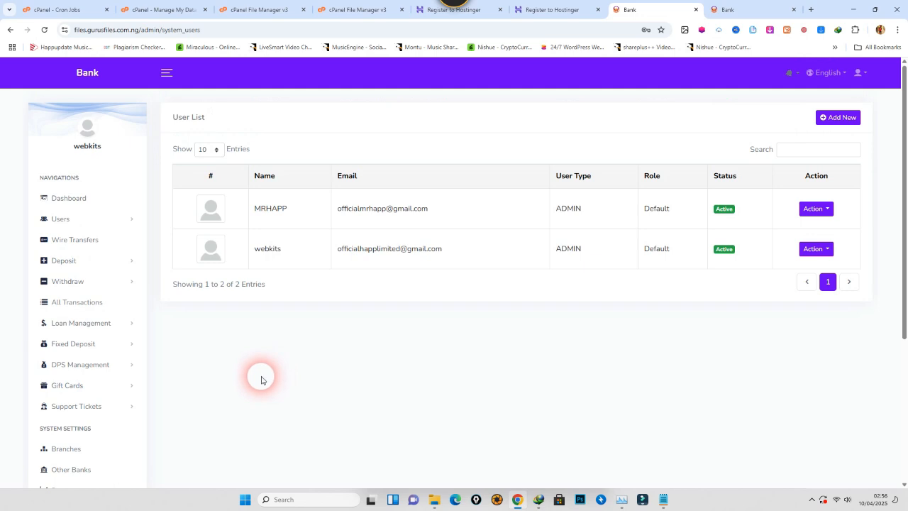
Log out of the admin and start registration with autofilled name, country and phone
{"action": "left_click", "coordinate": [865, 74]}
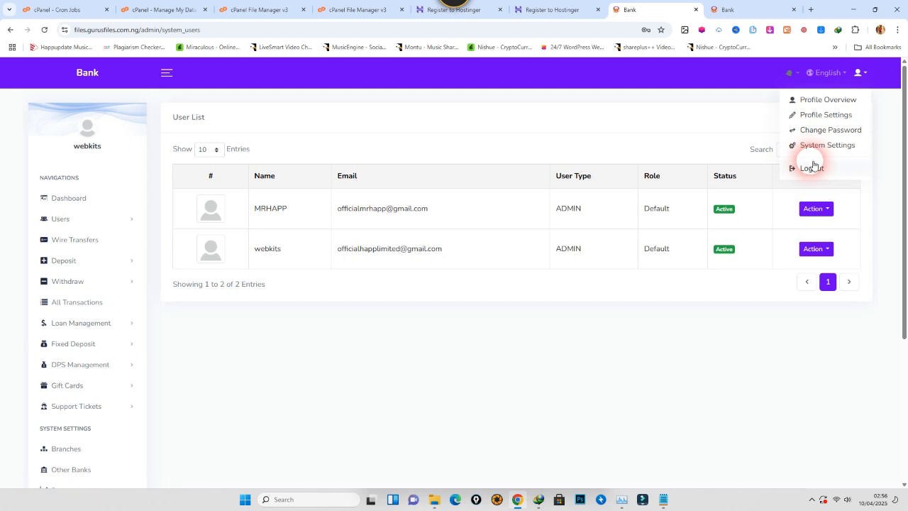
{"action": "left_click", "coordinate": [811, 169]}
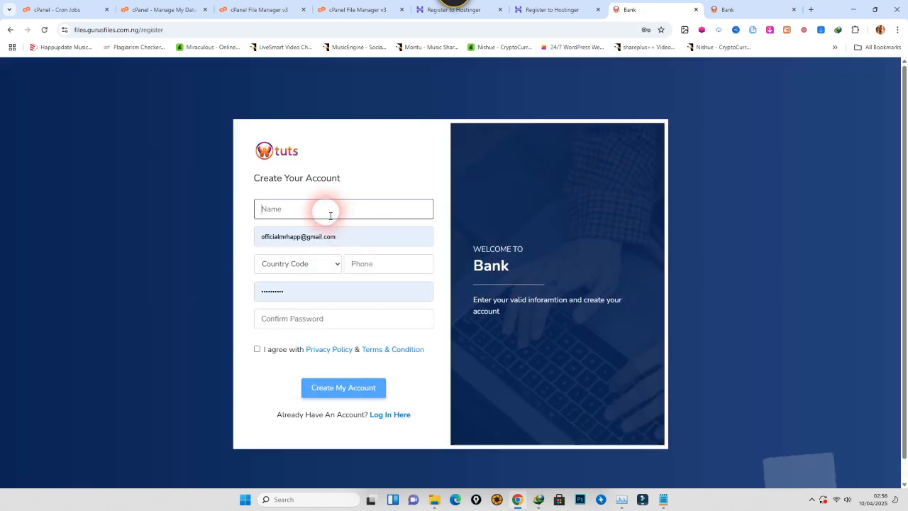
{"action": "left_click", "coordinate": [330, 213]}
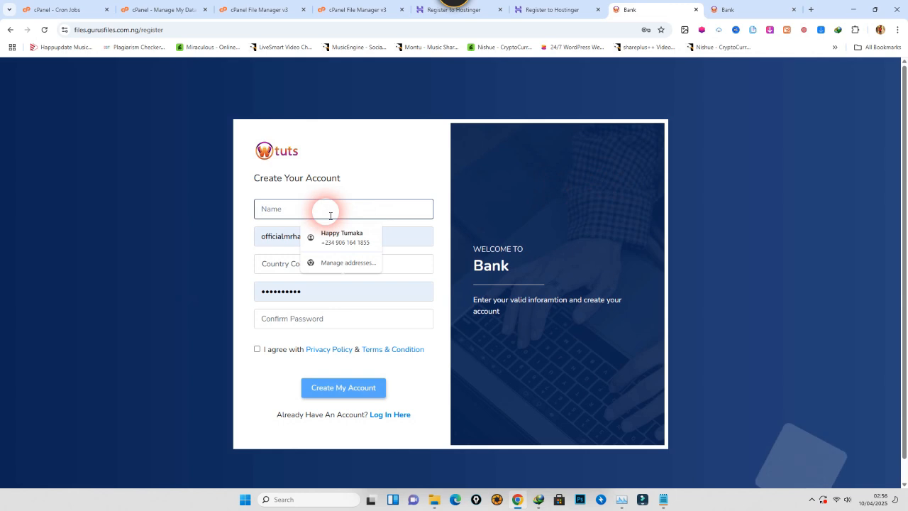
{"action": "left_click", "coordinate": [321, 239]}
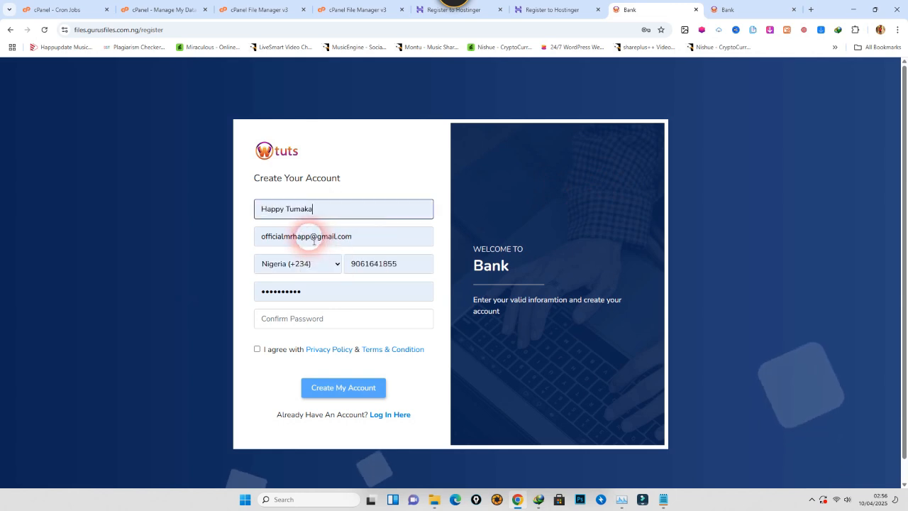
Fill in e-mail, password and confirmation, accept the terms, and create the customer account
{"action": "left_click", "coordinate": [314, 241]}
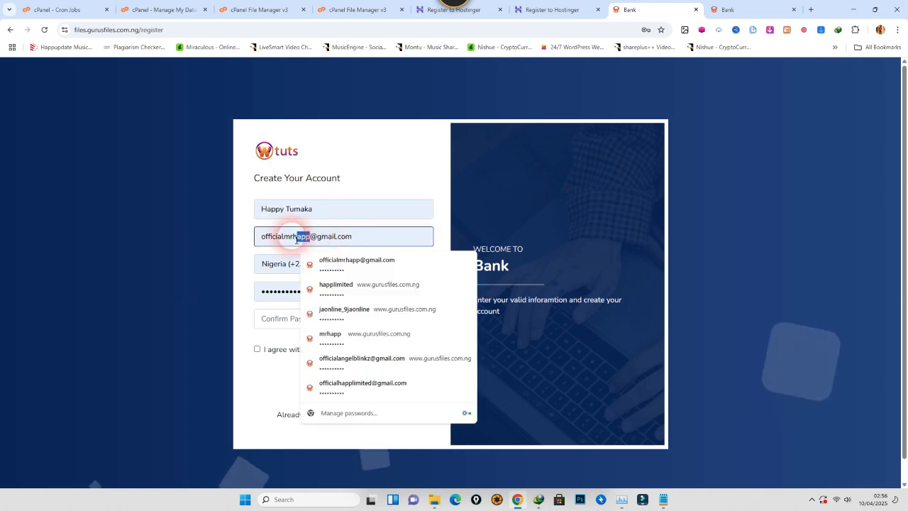
{"action": "left_click", "coordinate": [347, 368]}
{"action": "left_click", "coordinate": [303, 321]}
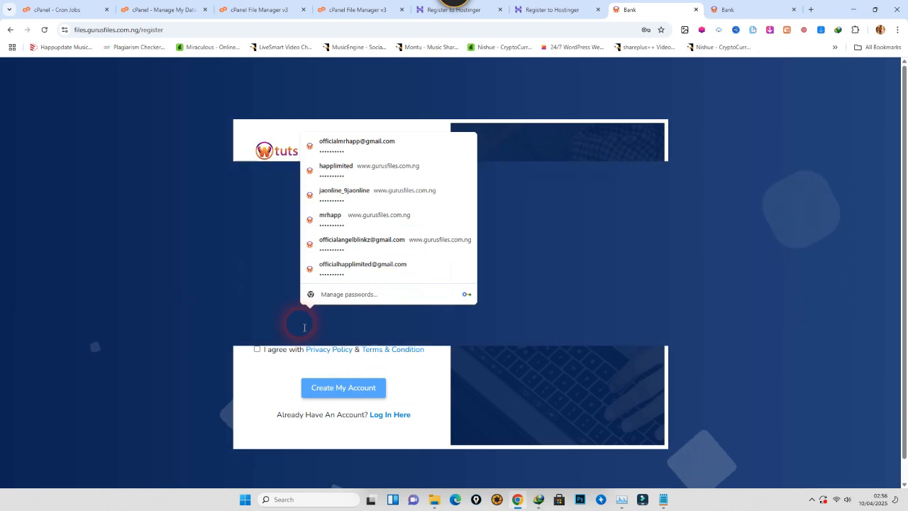
{"action": "type", "text": "••••"}
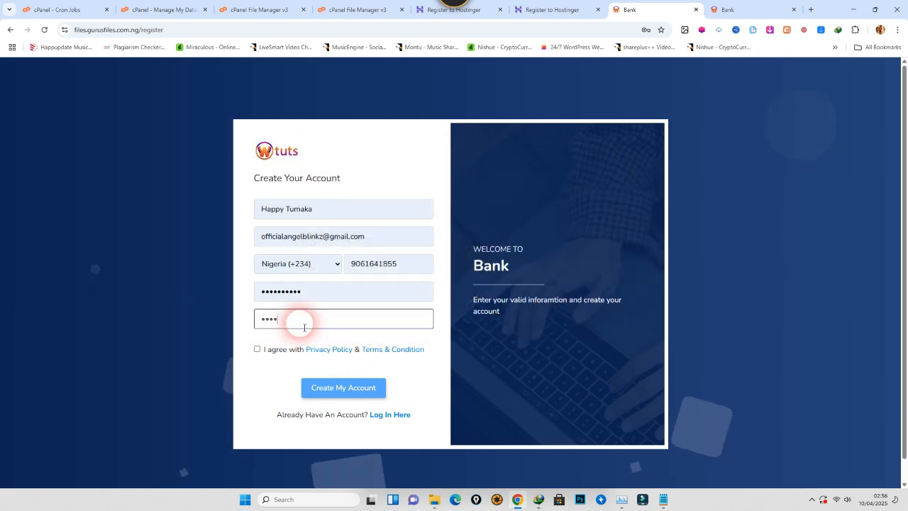
{"action": "type", "text": "••••••"}
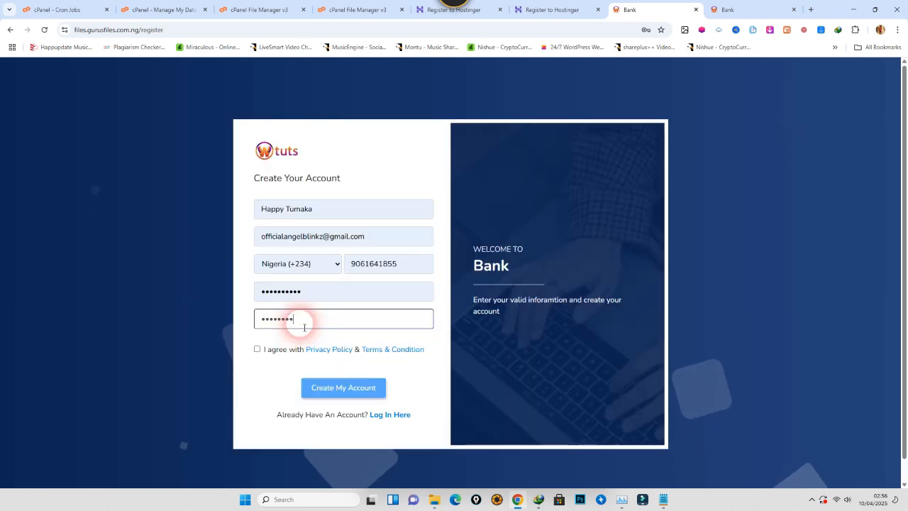
{"action": "left_click", "coordinate": [256, 348]}
{"action": "left_click", "coordinate": [355, 387]}
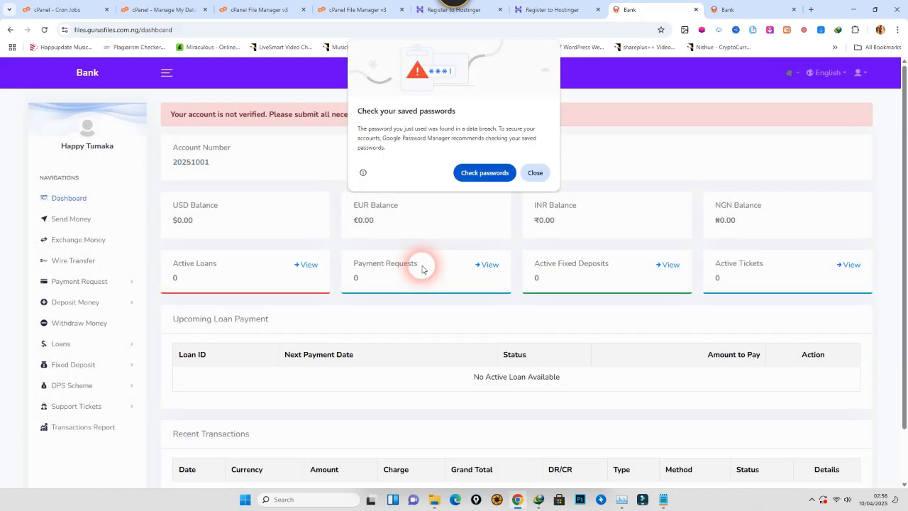
Fill in both names, attach the WhatsApp Image passport file, enter the ID number and submit KYC
{"action": "left_click", "coordinate": [535, 172]}
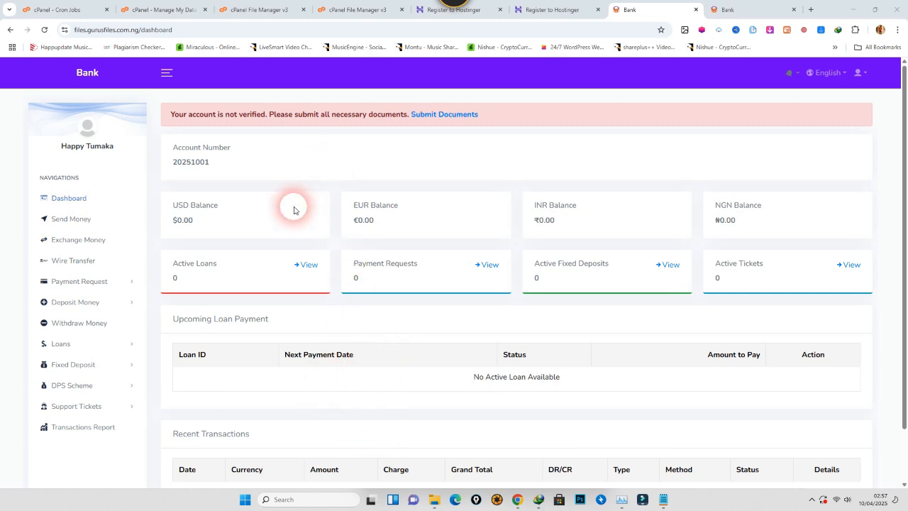
{"action": "left_click_drag", "start_coordinate": [176, 162], "coordinate": [241, 170]}
{"action": "left_click", "coordinate": [266, 161]}
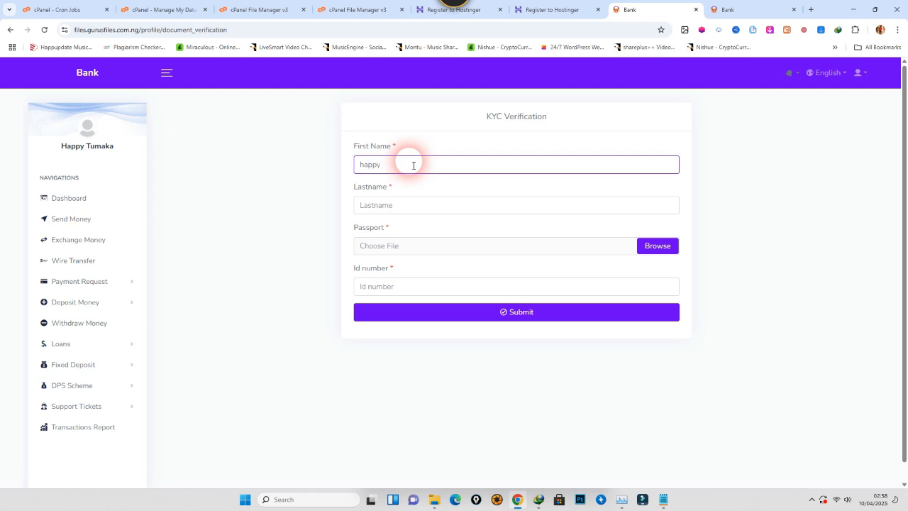
{"action": "key", "text": "Tab"}
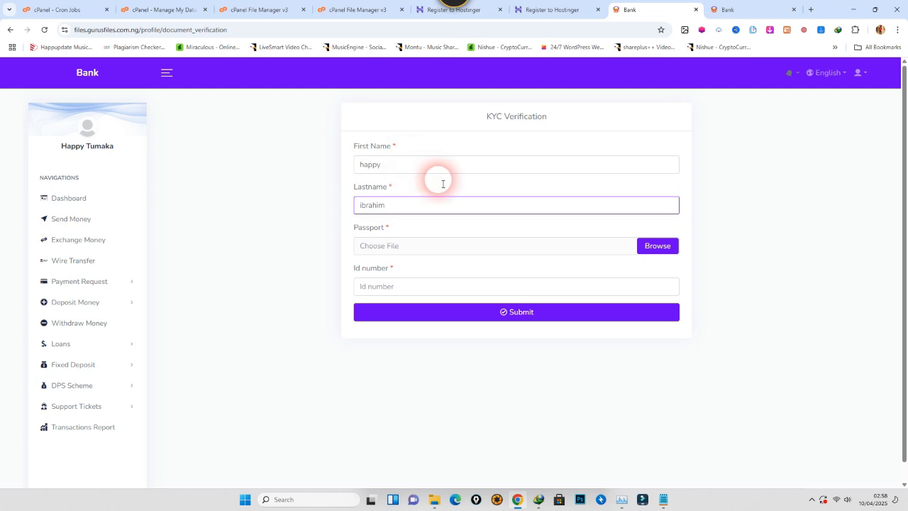
{"action": "left_click", "coordinate": [652, 248]}
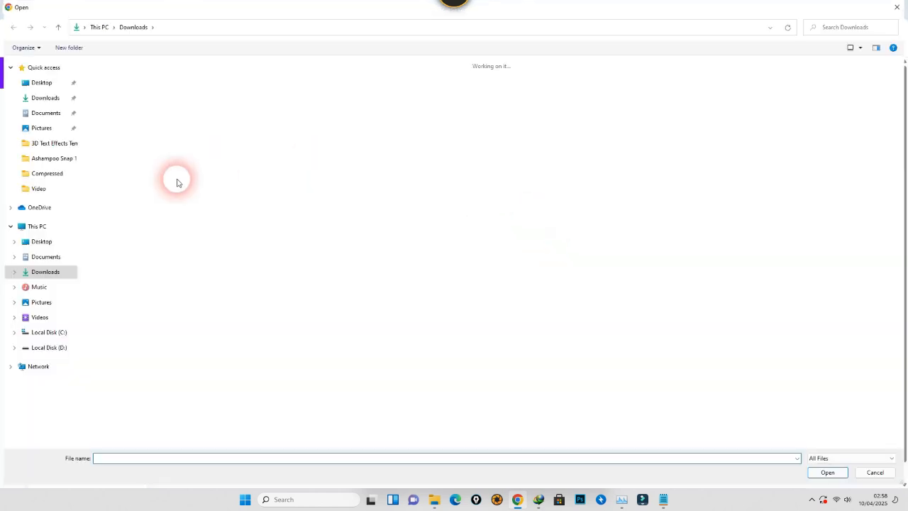
{"action": "left_click", "coordinate": [162, 172]}
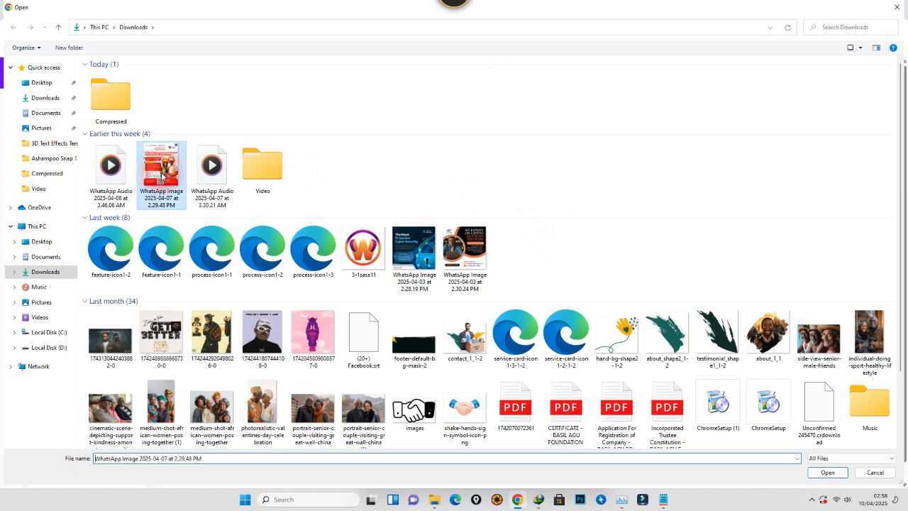
{"action": "left_click", "coordinate": [829, 477]}
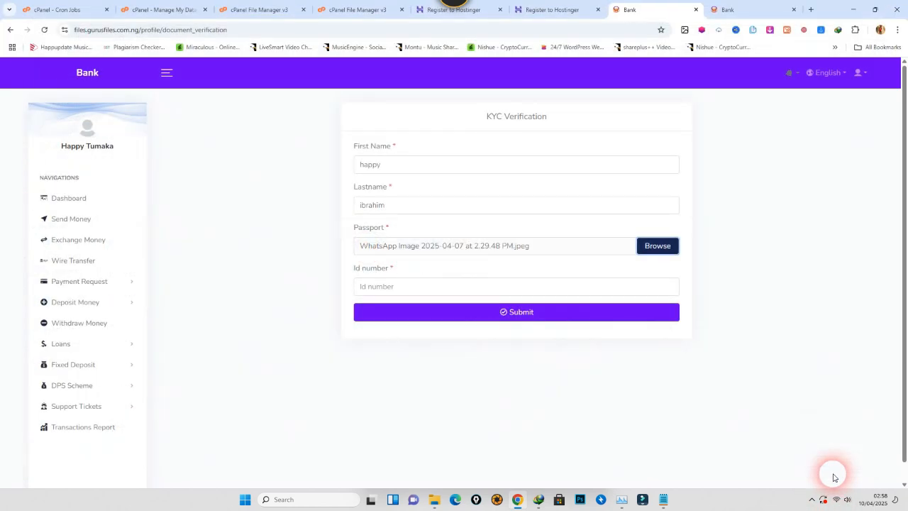
{"action": "left_click", "coordinate": [515, 312]}
{"action": "left_click", "coordinate": [474, 284]}
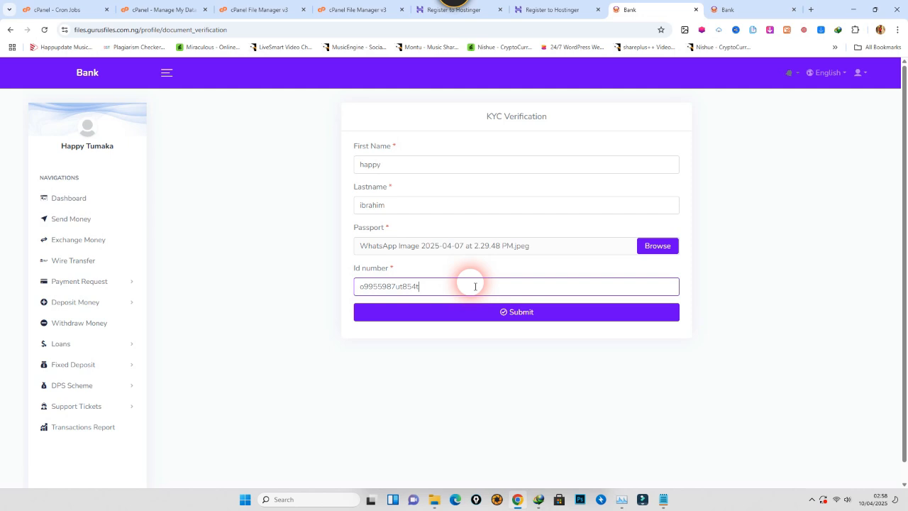
{"action": "left_click", "coordinate": [521, 314]}
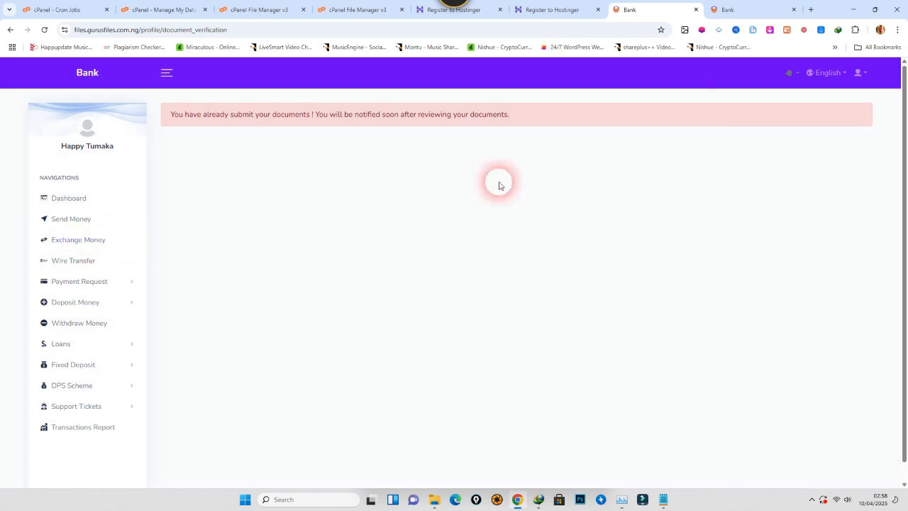
Log out of the customer account and sign in as admin using the saved login
{"action": "left_click", "coordinate": [865, 74]}
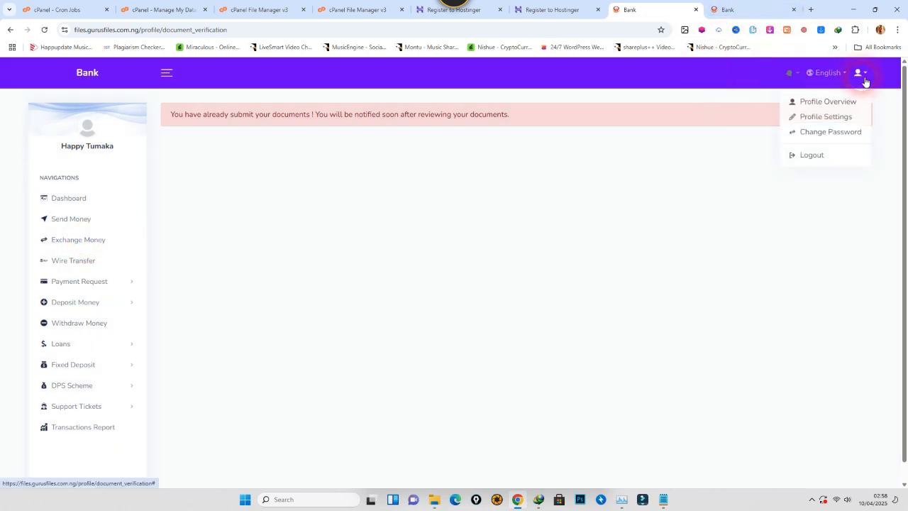
{"action": "left_click", "coordinate": [817, 154]}
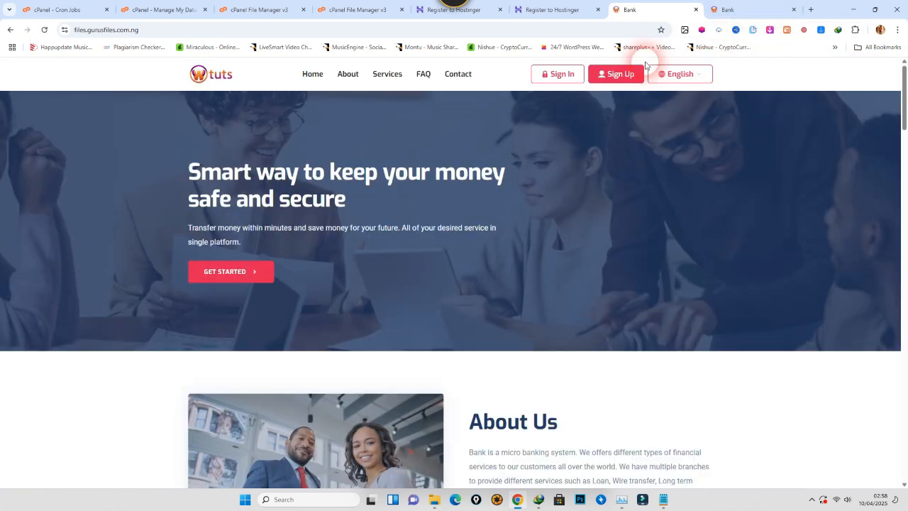
{"action": "left_click", "coordinate": [557, 73]}
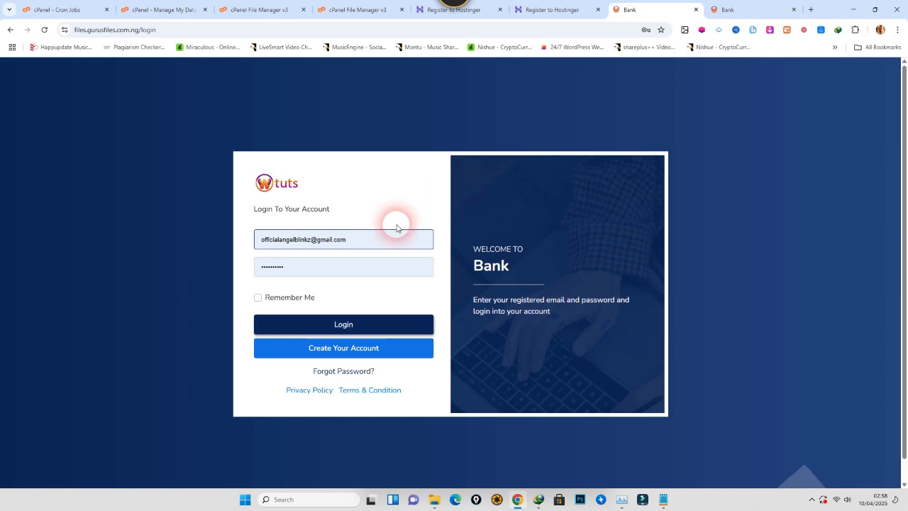
{"action": "left_click", "coordinate": [352, 240]}
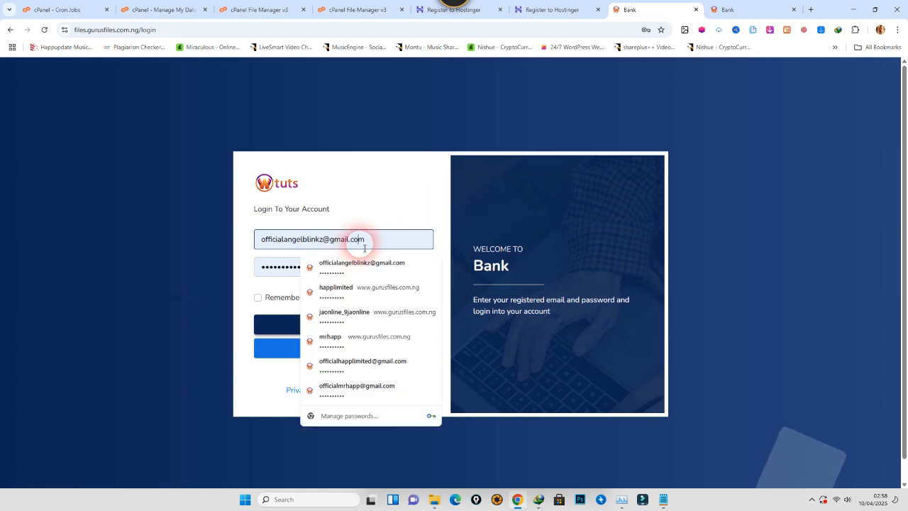
{"action": "left_click", "coordinate": [366, 366]}
{"action": "left_click", "coordinate": [330, 327]}
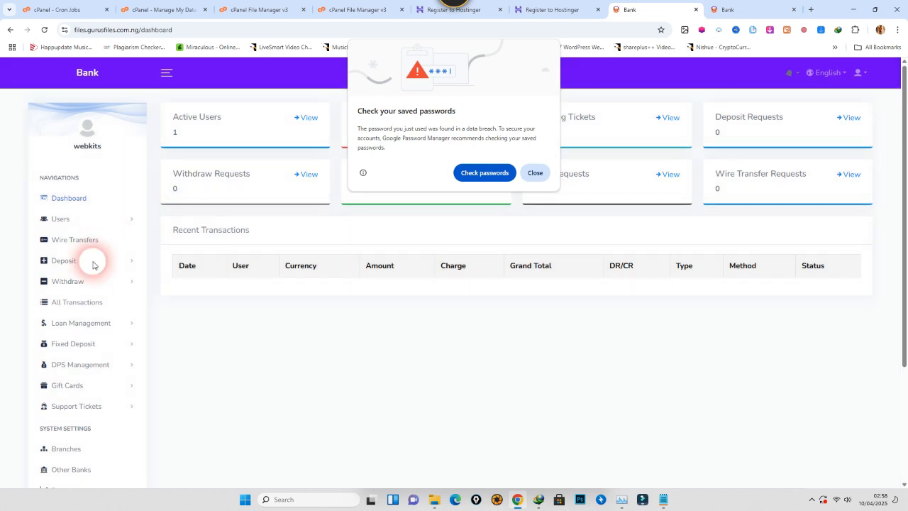
{"action": "left_click", "coordinate": [534, 172]}
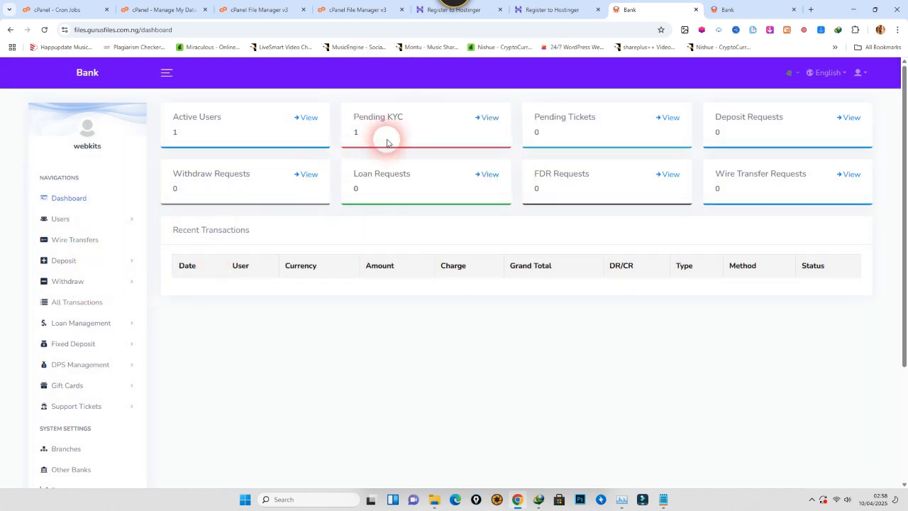
Open the pending KYC request, inspect the uploaded passport image, and approve the documents
{"action": "left_click", "coordinate": [487, 117]}
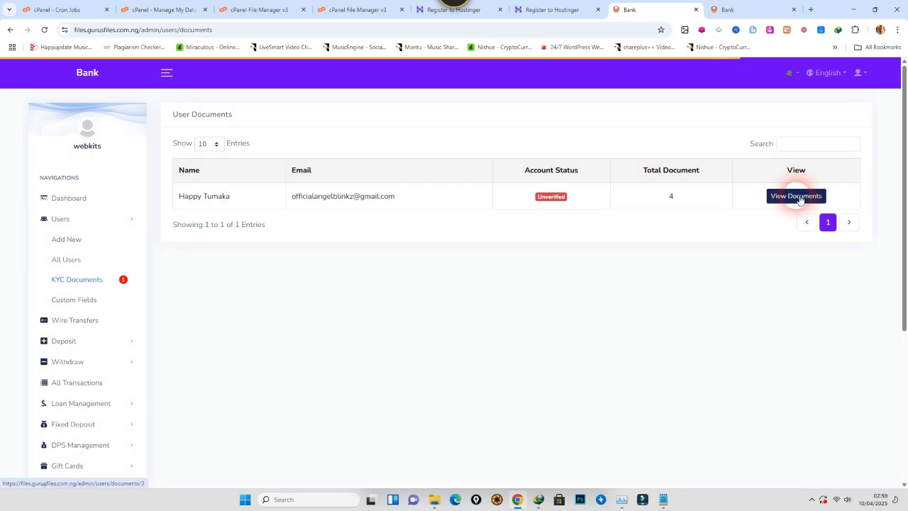
{"action": "left_click", "coordinate": [794, 198]}
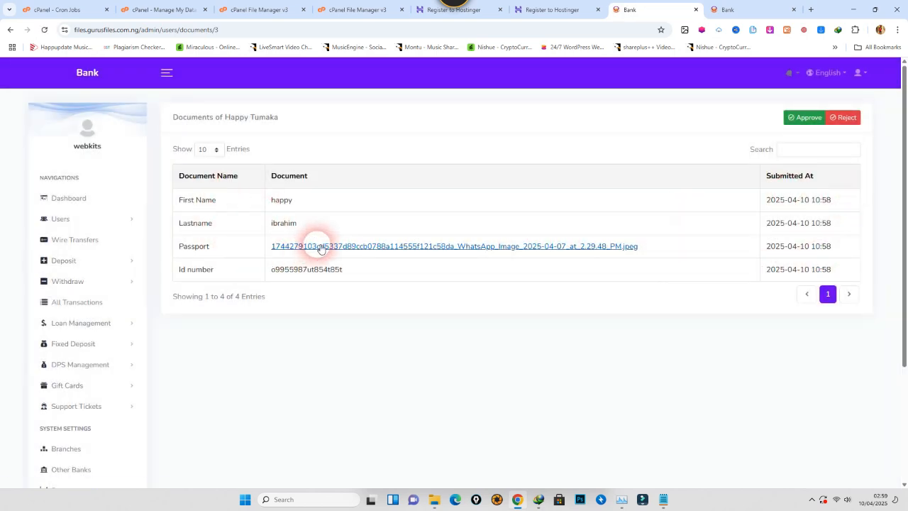
{"action": "left_click", "coordinate": [342, 246]}
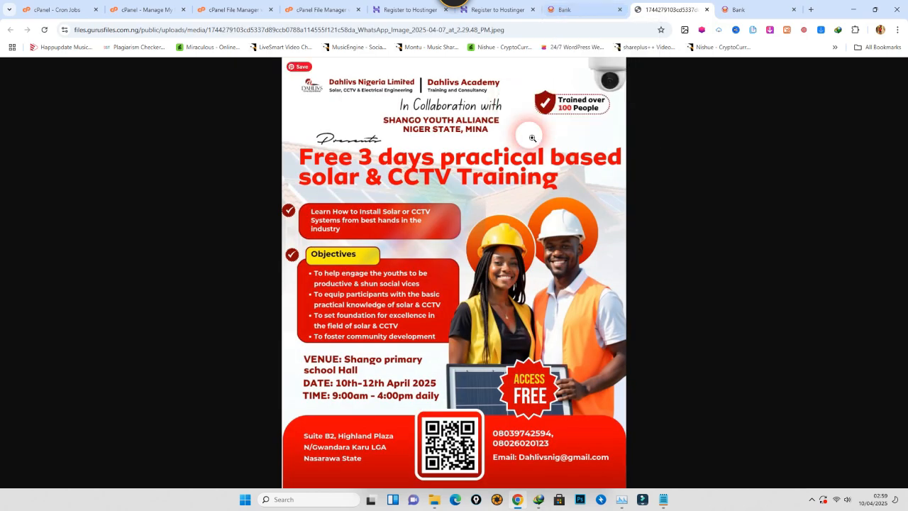
{"action": "left_click", "coordinate": [708, 10]}
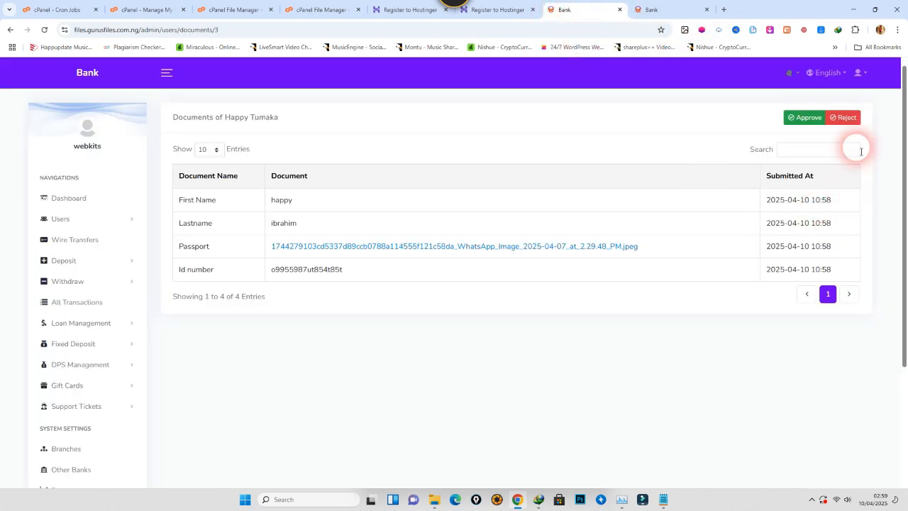
{"action": "left_click", "coordinate": [805, 117]}
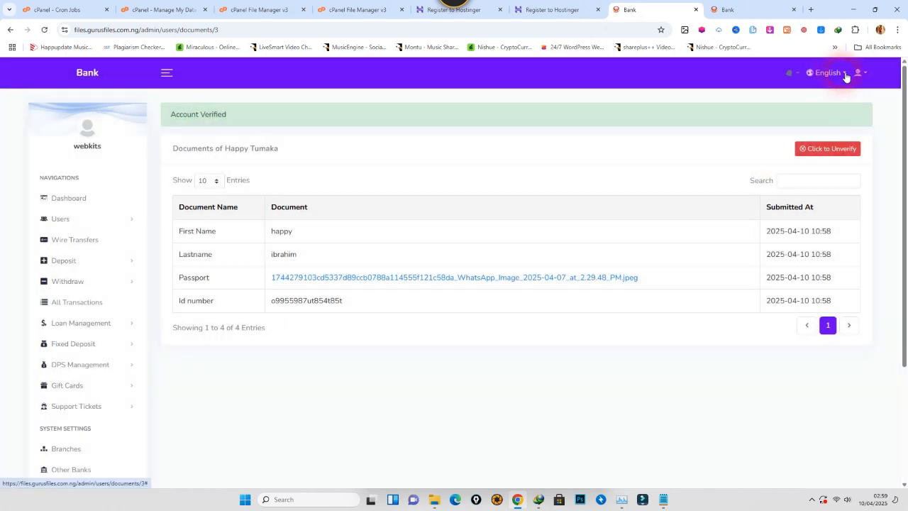
{"action": "left_click", "coordinate": [845, 74]}
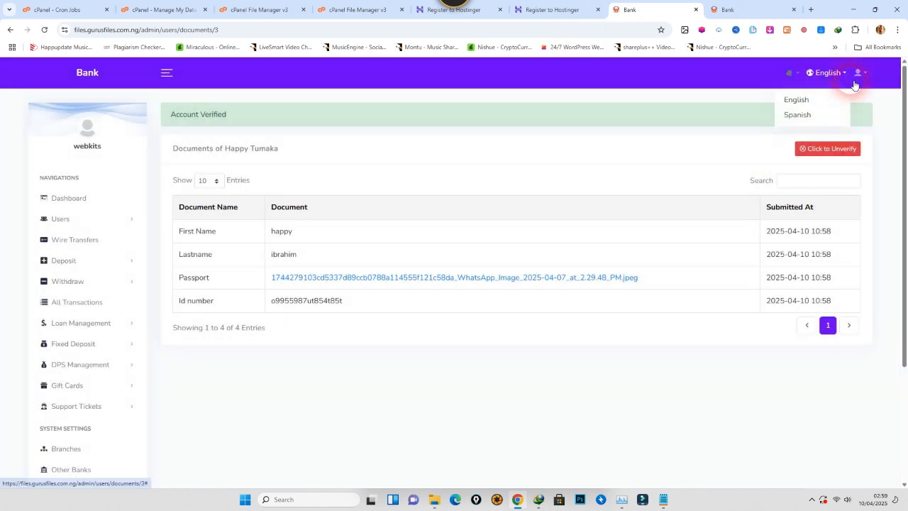
{"action": "left_click", "coordinate": [871, 77]}
Log out of admin and sign back in with the customer's saved login
{"action": "left_click", "coordinate": [813, 169]}
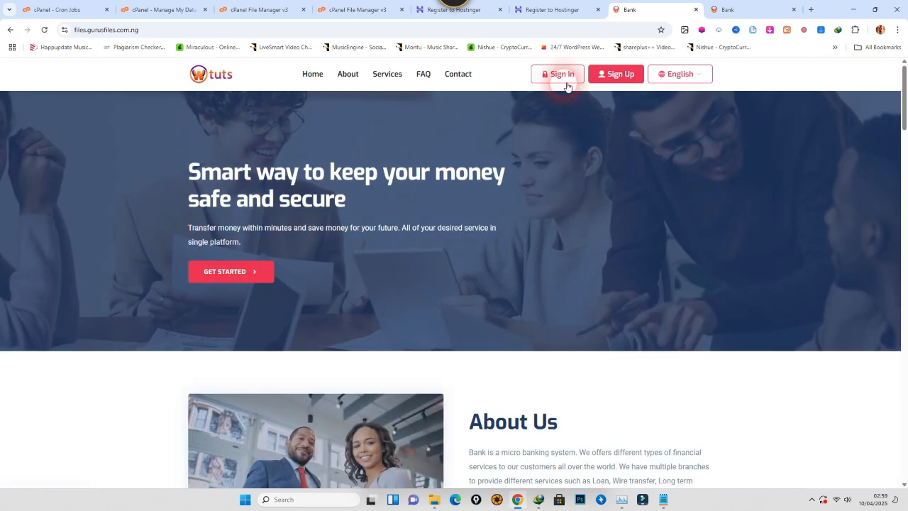
{"action": "left_click", "coordinate": [559, 73]}
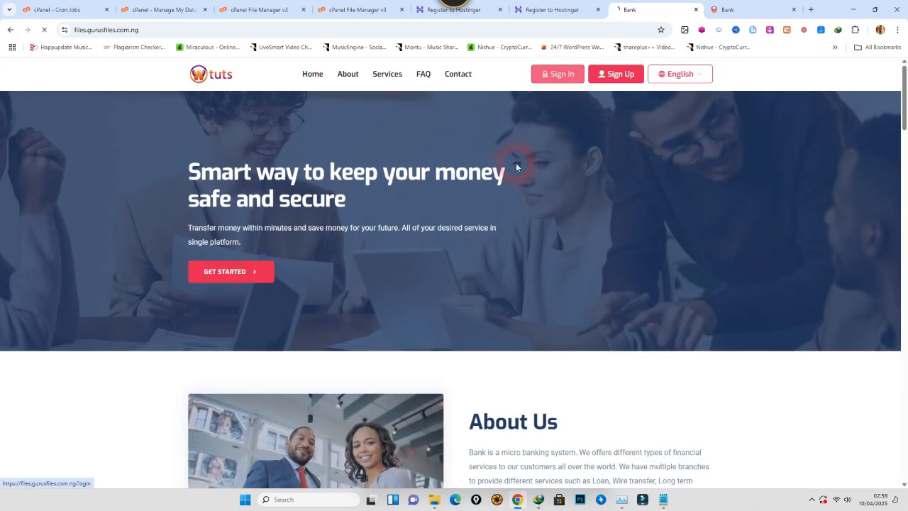
{"action": "left_click", "coordinate": [367, 245]}
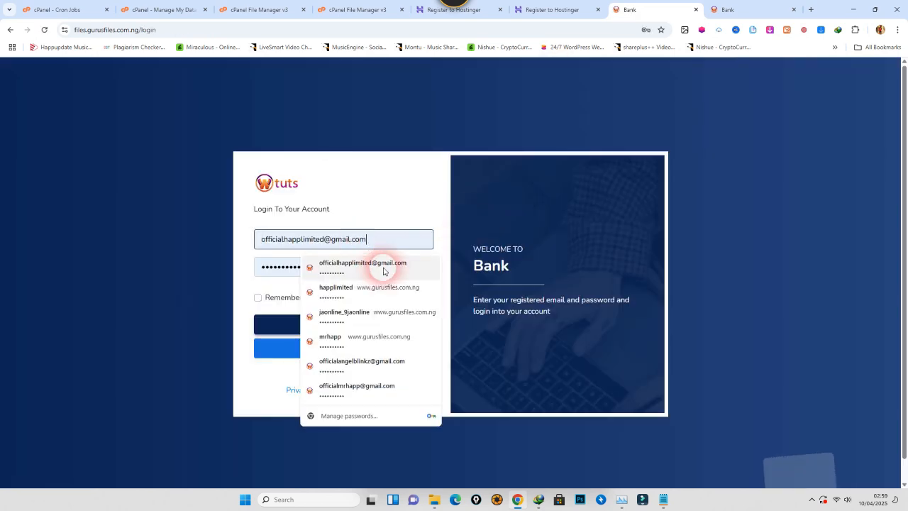
{"action": "left_click", "coordinate": [377, 364]}
{"action": "left_click", "coordinate": [334, 325]}
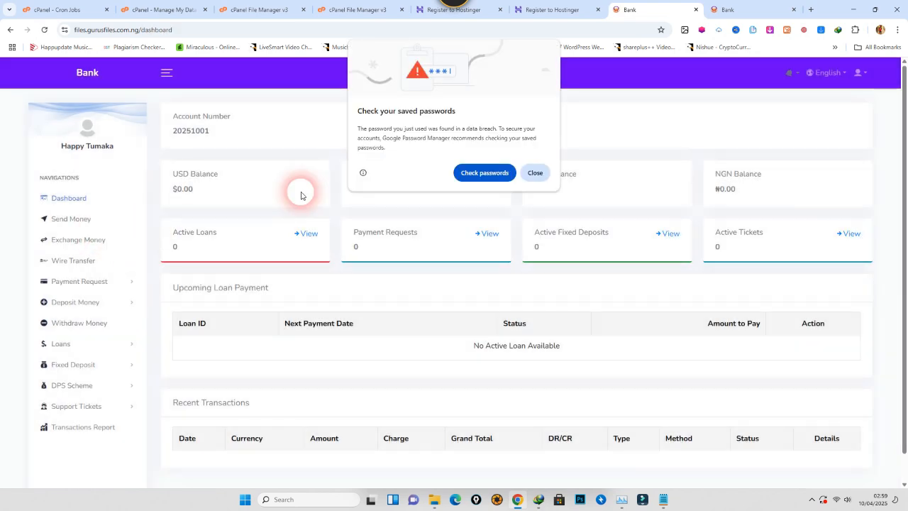
{"action": "left_click", "coordinate": [536, 175]}
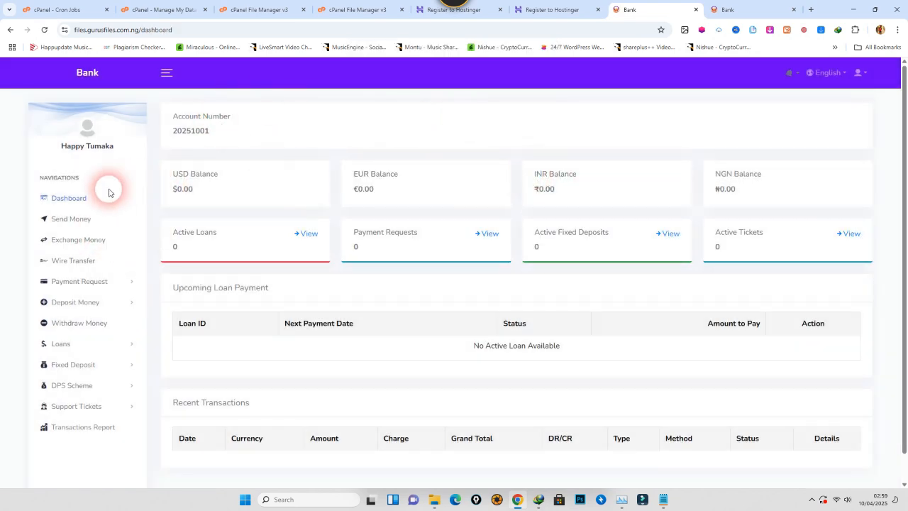
Explore the Send Money form's account, currency and amount fields without filling them
{"action": "left_click", "coordinate": [77, 220]}
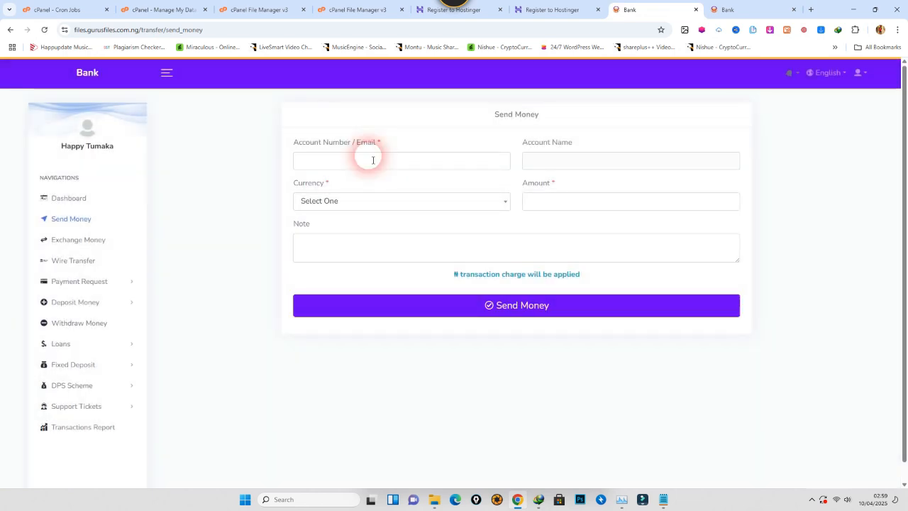
{"action": "left_click", "coordinate": [365, 161]}
{"action": "left_click", "coordinate": [555, 154]}
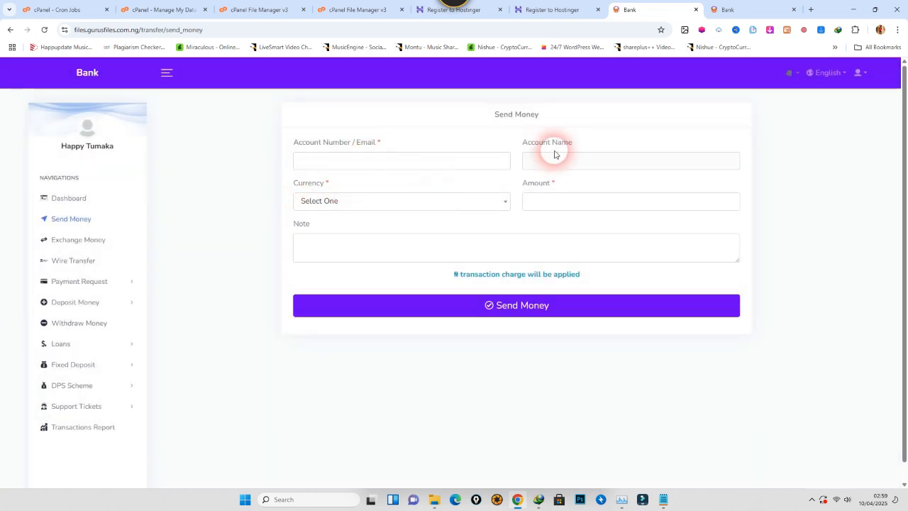
{"action": "left_click", "coordinate": [425, 202]}
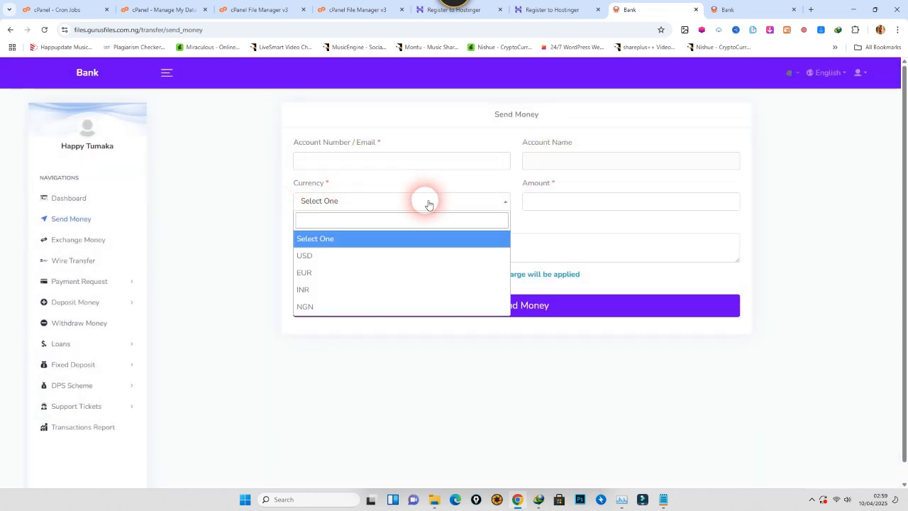
{"action": "left_click", "coordinate": [249, 234]}
{"action": "left_click", "coordinate": [595, 210]}
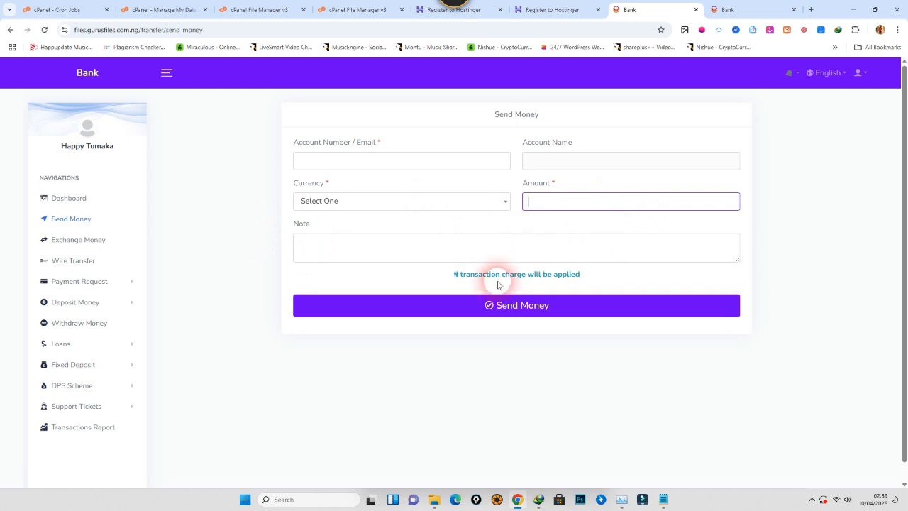
{"action": "left_click", "coordinate": [239, 270]}
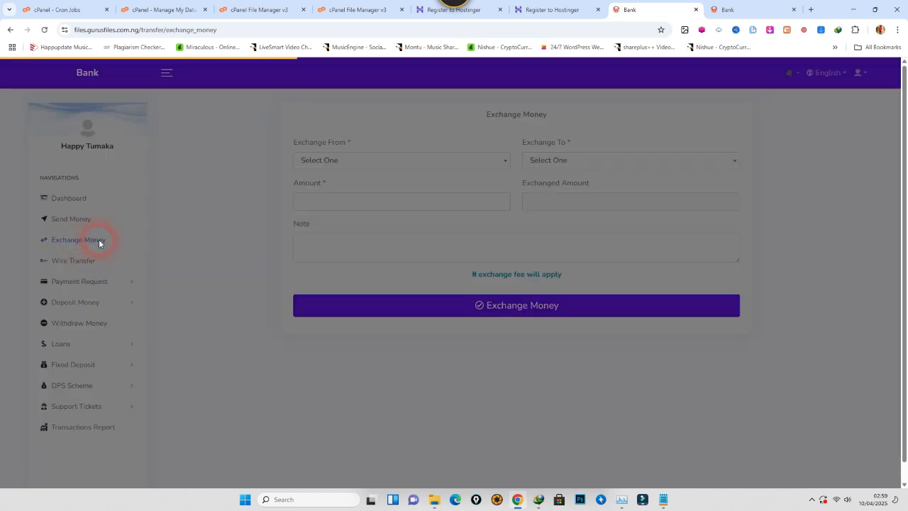
Try the Exchange Money form from NGN, then open the Wire Transfer form
{"action": "left_click", "coordinate": [339, 169]}
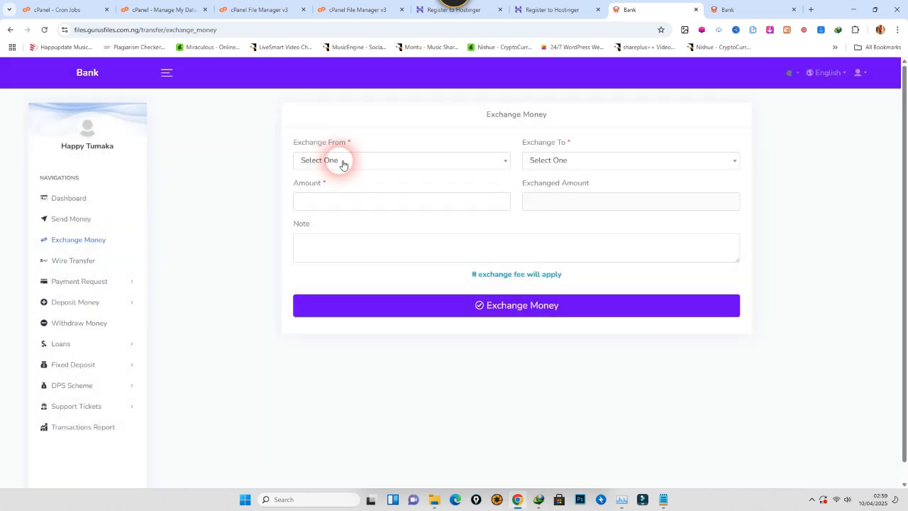
{"action": "left_click", "coordinate": [342, 164]}
{"action": "left_click", "coordinate": [325, 263]}
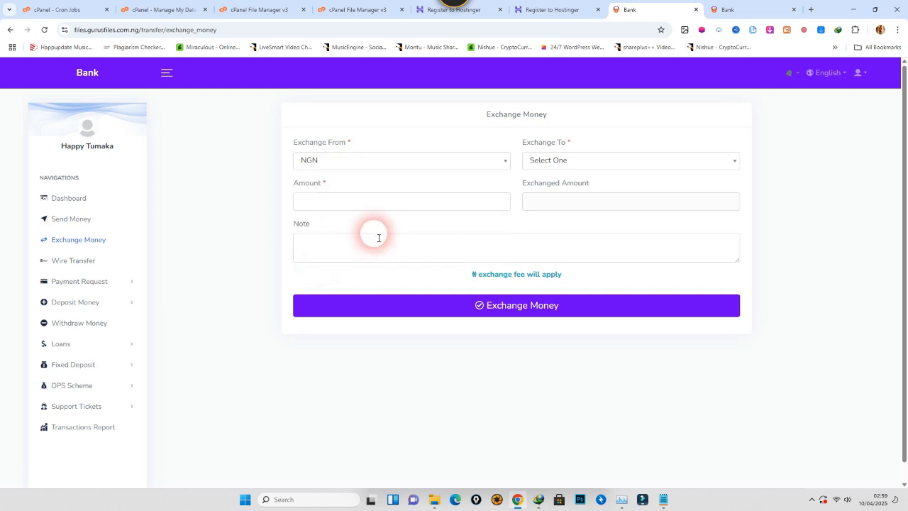
{"action": "left_click", "coordinate": [557, 155]}
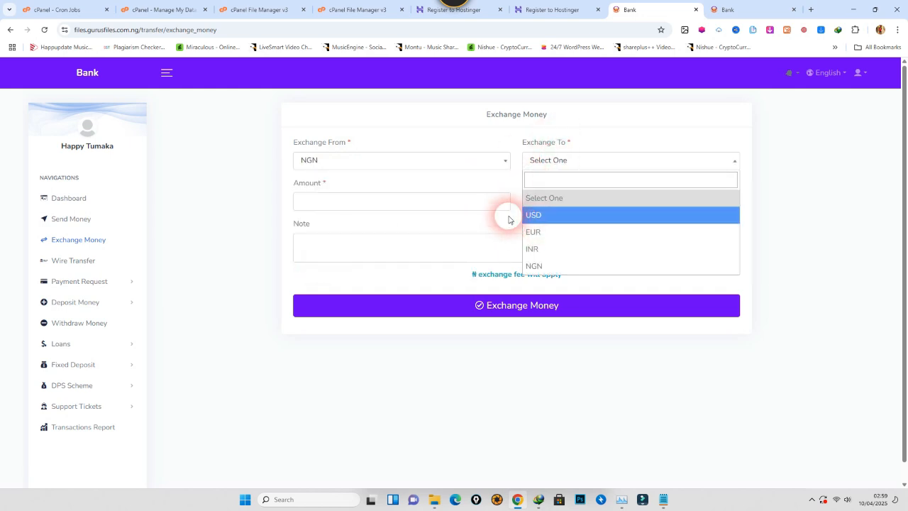
{"action": "left_click", "coordinate": [70, 245]}
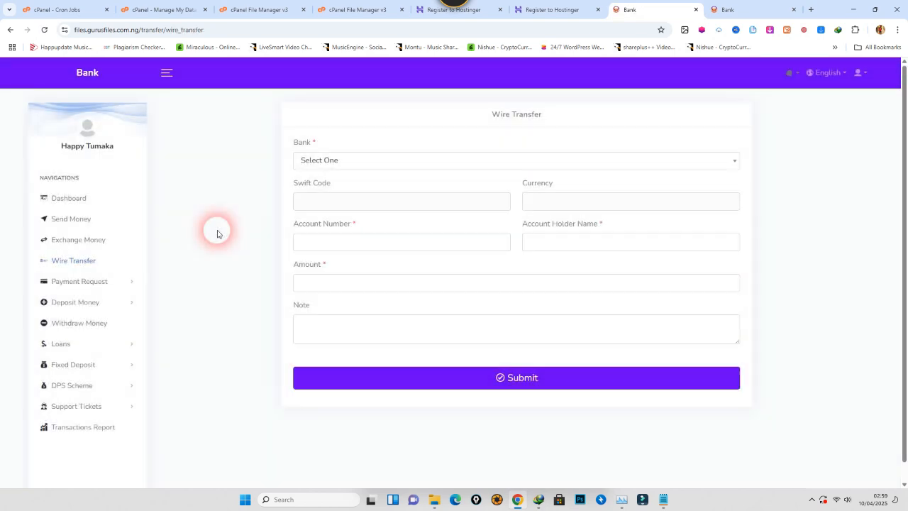
Check the wire transfer bank list, then try a new payment request set to EUR
{"action": "left_click", "coordinate": [371, 166]}
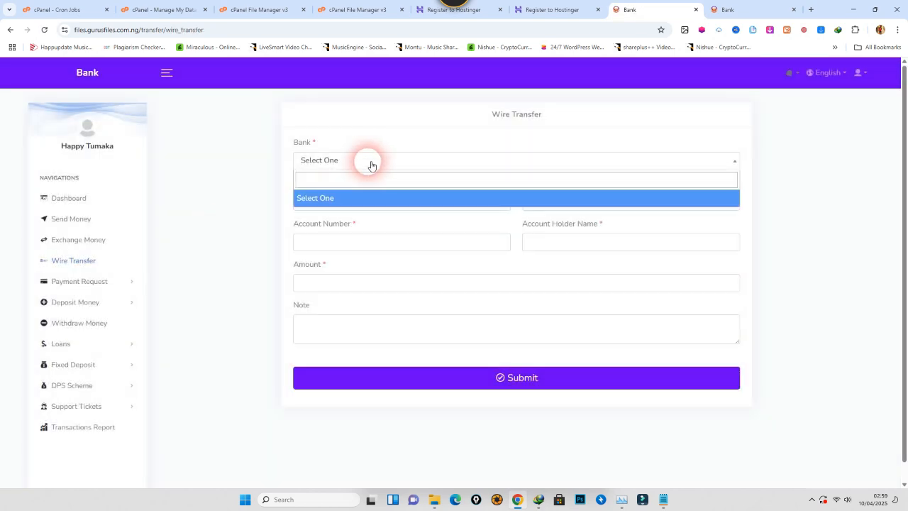
{"action": "left_click", "coordinate": [252, 190]}
{"action": "left_click", "coordinate": [89, 284]}
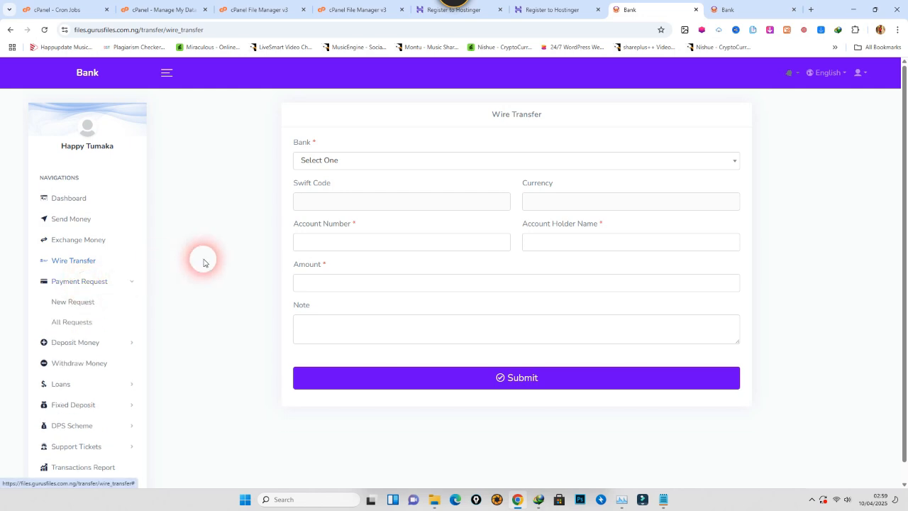
{"action": "left_click", "coordinate": [89, 301]}
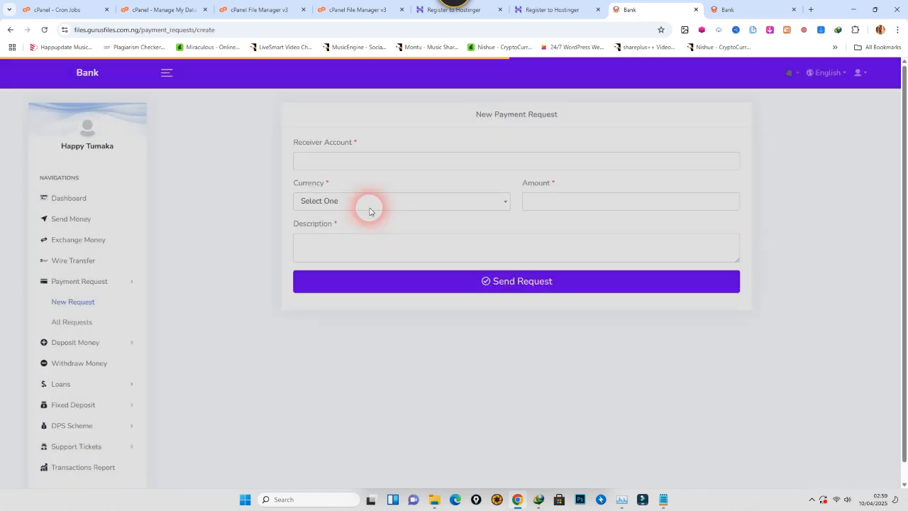
{"action": "left_click", "coordinate": [348, 161]}
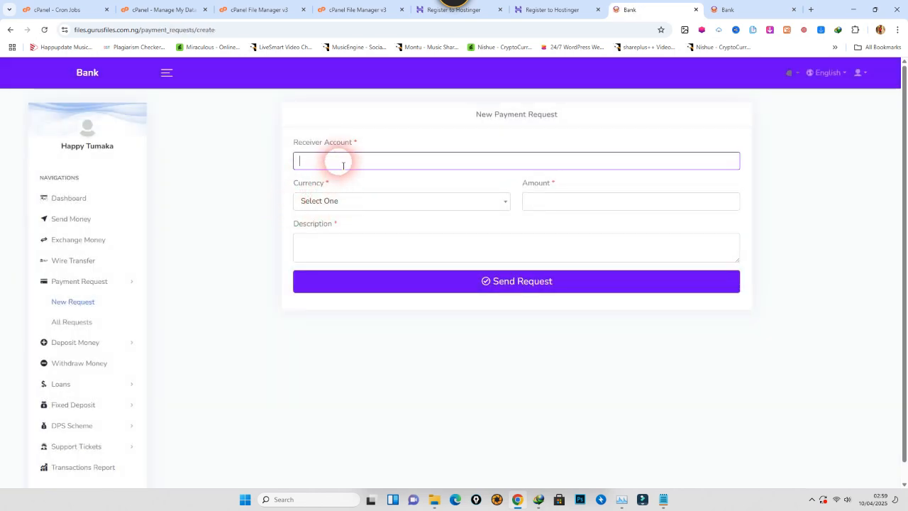
{"action": "left_click", "coordinate": [373, 202]}
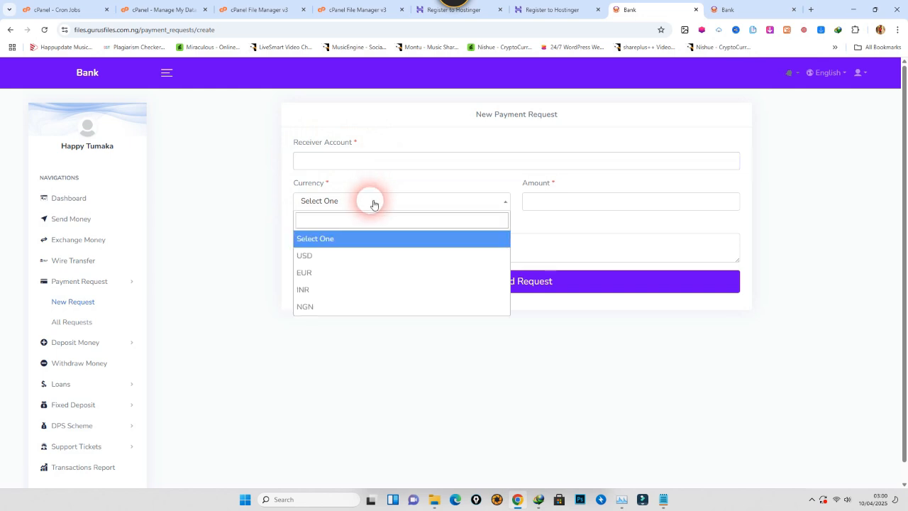
{"action": "left_click", "coordinate": [332, 273]}
{"action": "left_click", "coordinate": [551, 201]}
{"action": "left_click", "coordinate": [477, 240]}
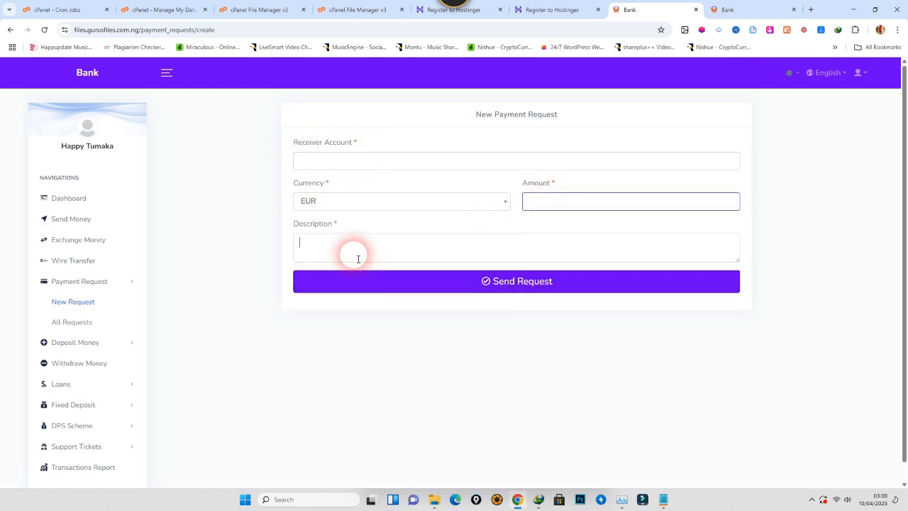
{"action": "scroll", "coordinate": [203, 293], "scroll_direction": "down", "scroll_amount": 1}
Browse the manual deposit, gift card redemption and withdraw methods pages
{"action": "left_click", "coordinate": [78, 322]}
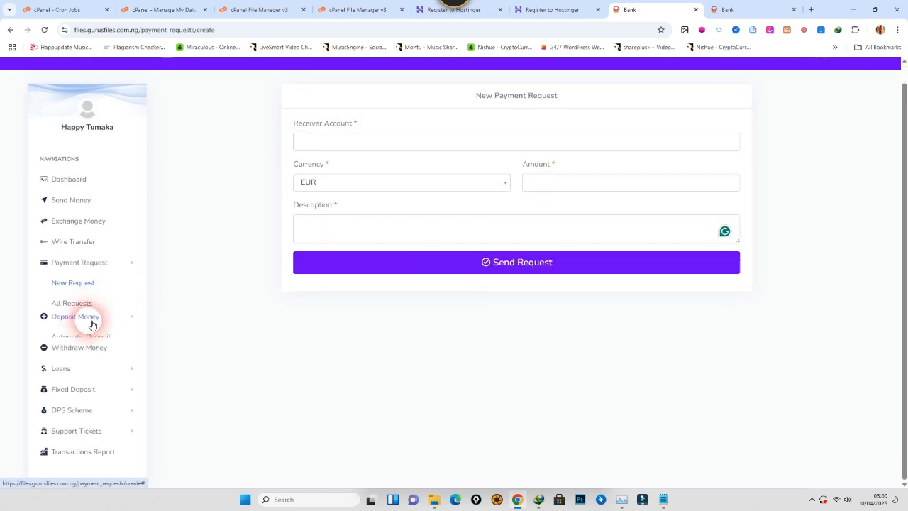
{"action": "left_click", "coordinate": [85, 324]}
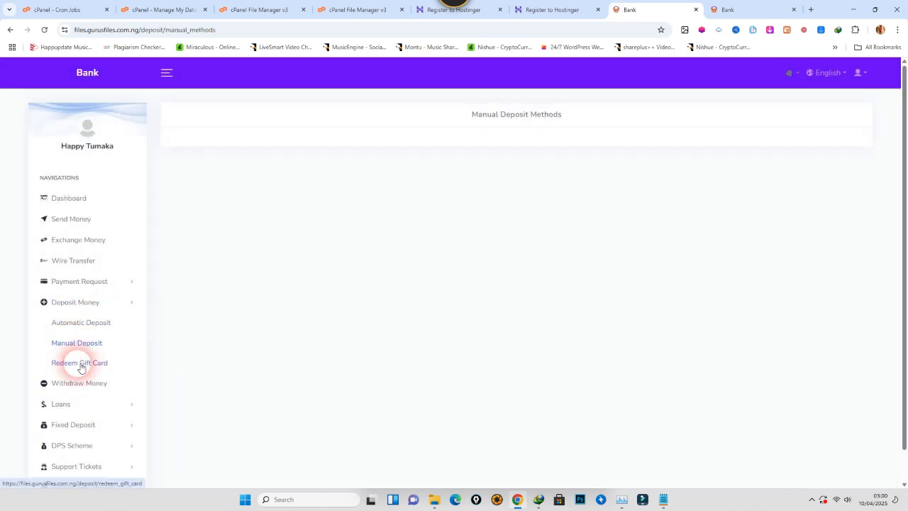
{"action": "left_click", "coordinate": [81, 364]}
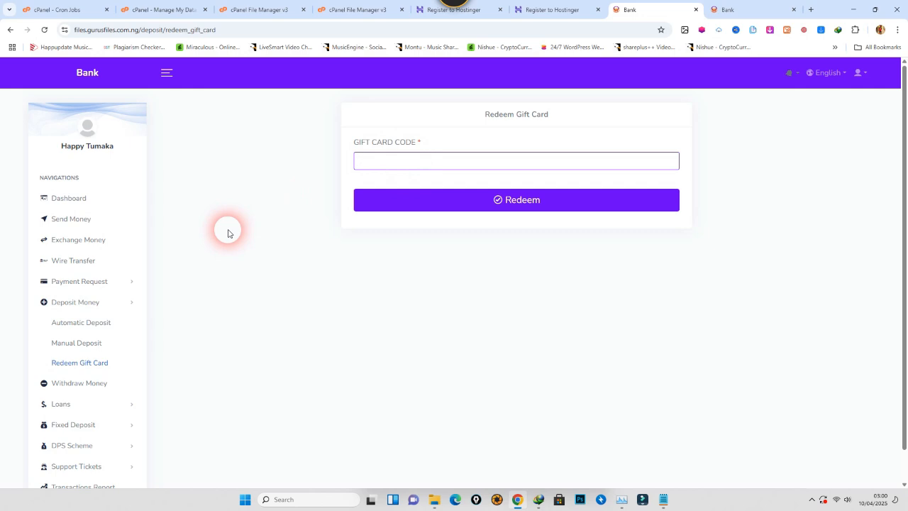
{"action": "scroll", "coordinate": [115, 264], "scroll_direction": "down", "scroll_amount": 1}
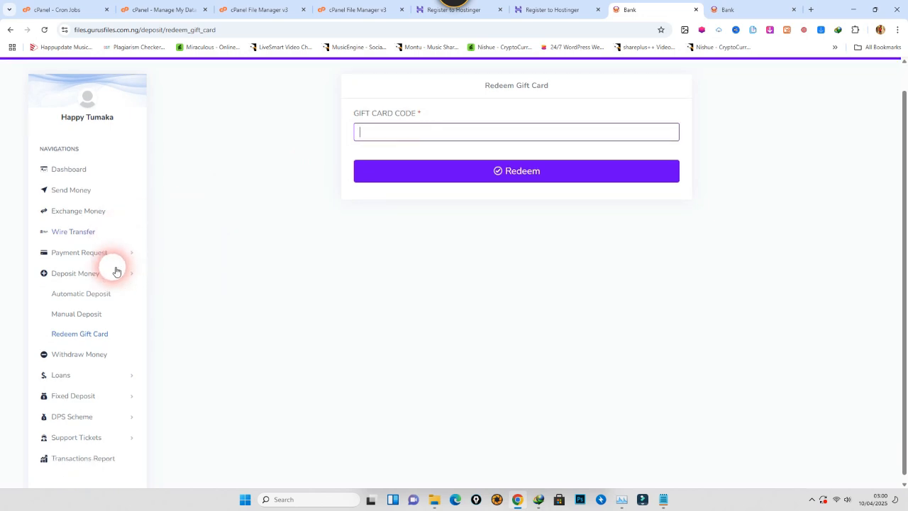
{"action": "left_click", "coordinate": [71, 372]}
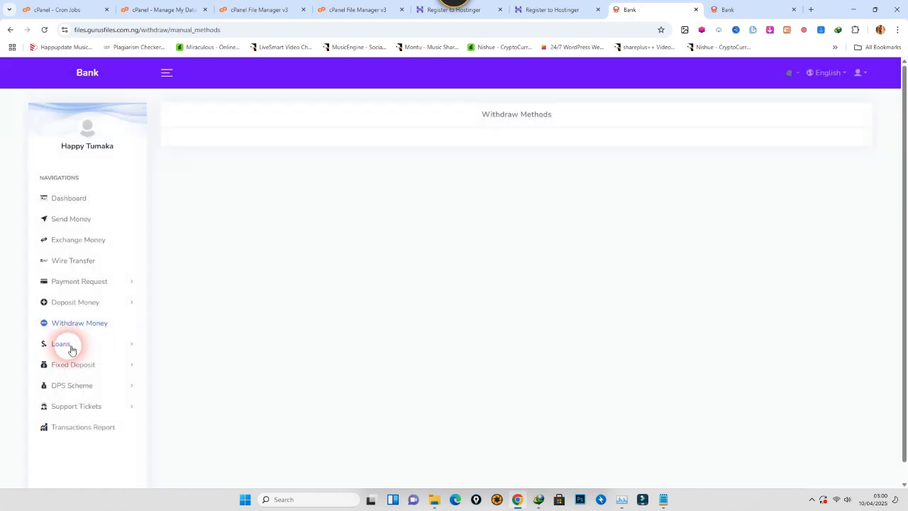
Start a new loan application: Student Loan, NGN currency, first payment on 2025-04-14
{"action": "left_click", "coordinate": [71, 350]}
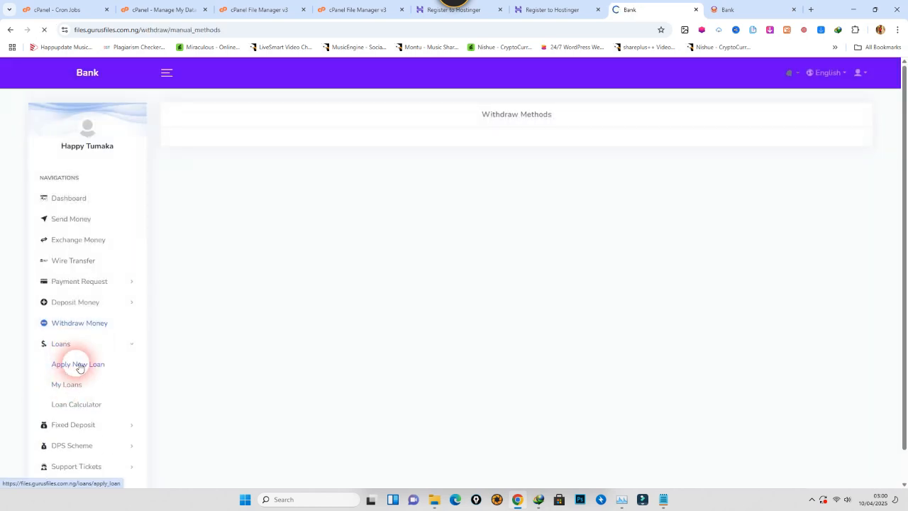
{"action": "left_click", "coordinate": [78, 364]}
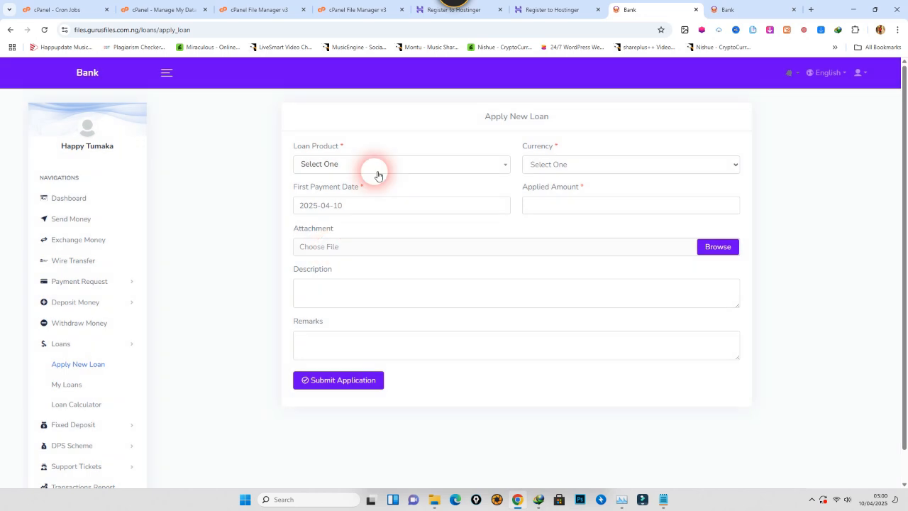
{"action": "left_click", "coordinate": [375, 167]}
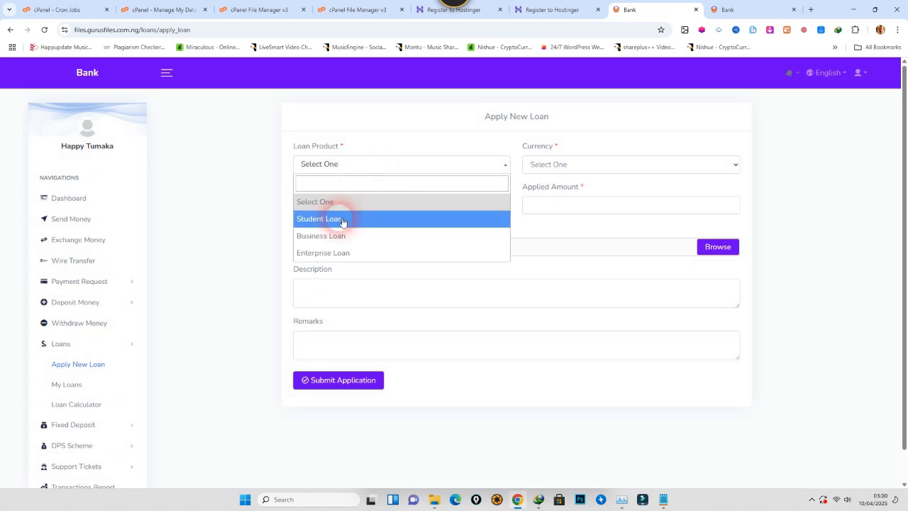
{"action": "left_click", "coordinate": [334, 224]}
{"action": "left_click", "coordinate": [560, 166]}
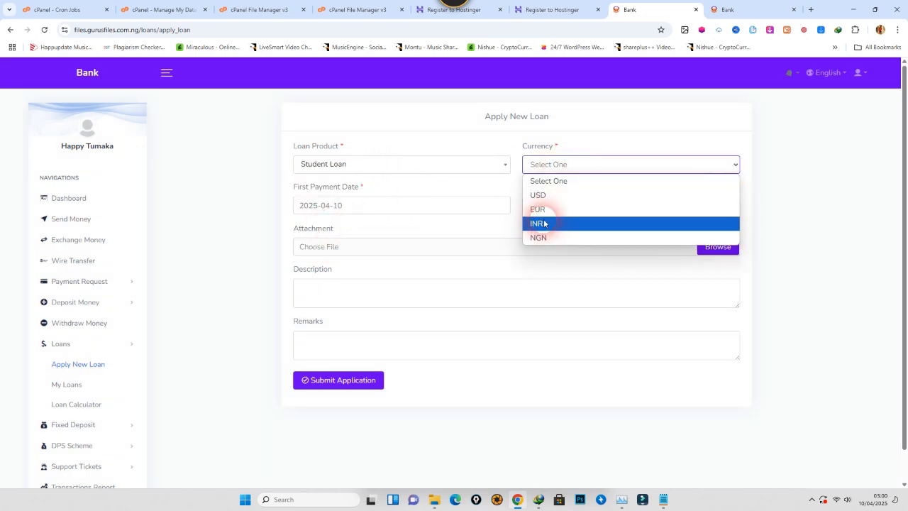
{"action": "left_click", "coordinate": [544, 238]}
{"action": "left_click", "coordinate": [355, 213]}
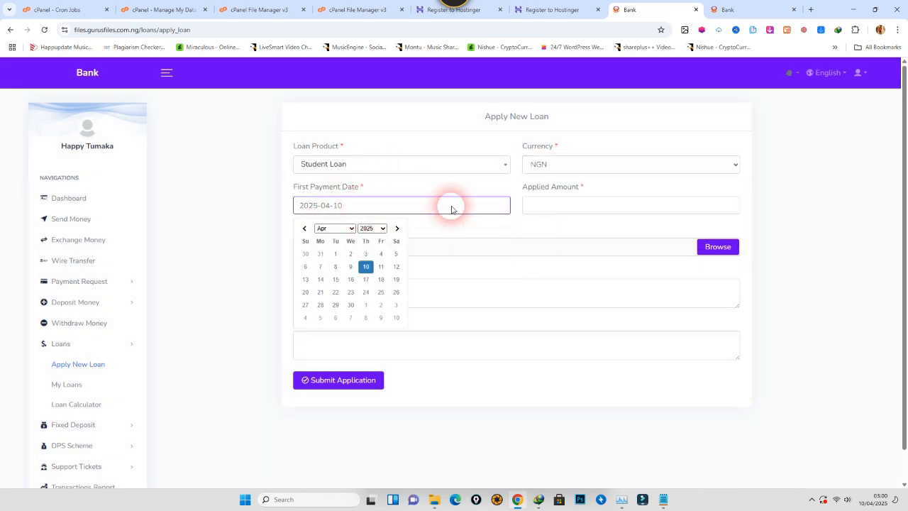
{"action": "left_click", "coordinate": [343, 279]}
{"action": "left_click", "coordinate": [565, 206]}
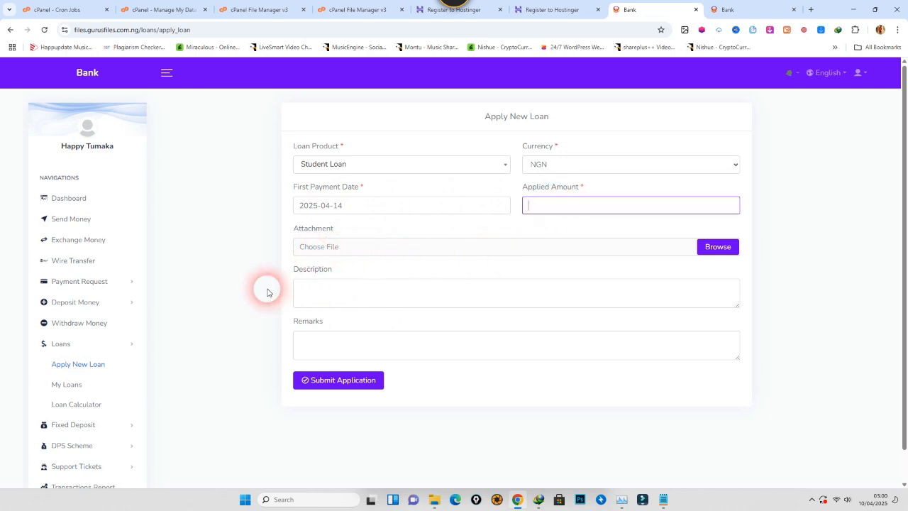
{"action": "scroll", "coordinate": [268, 287], "scroll_direction": "down", "scroll_amount": 1}
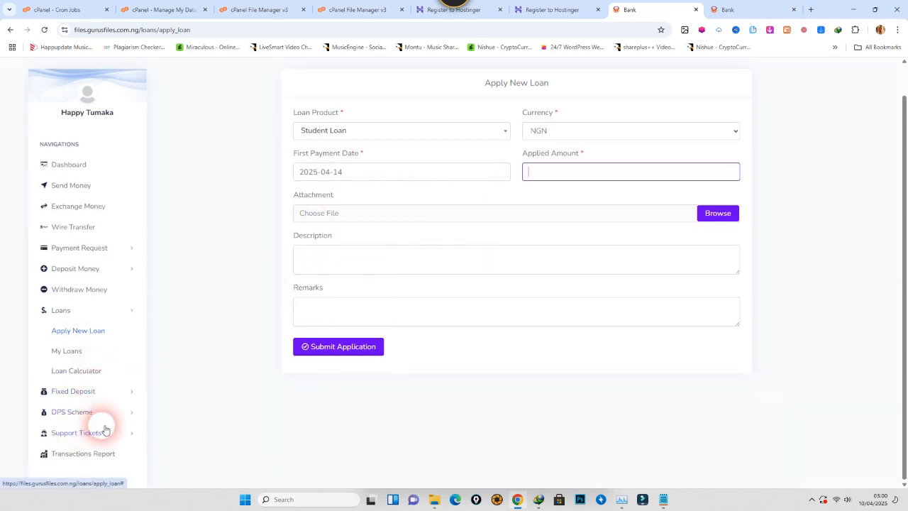
{"action": "scroll", "coordinate": [97, 362], "scroll_direction": "up", "scroll_amount": 1}
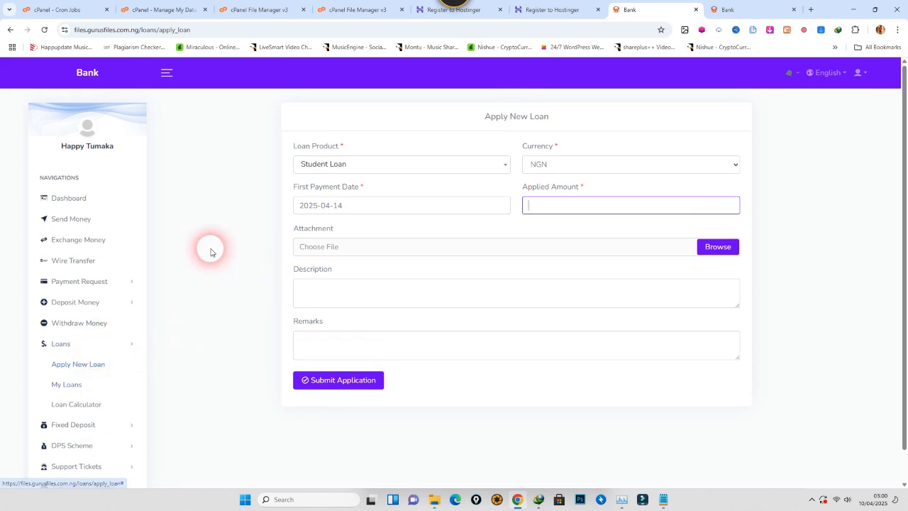
Collapse and restore the navigation sidebar, then open the account profile options
{"action": "left_click", "coordinate": [166, 75]}
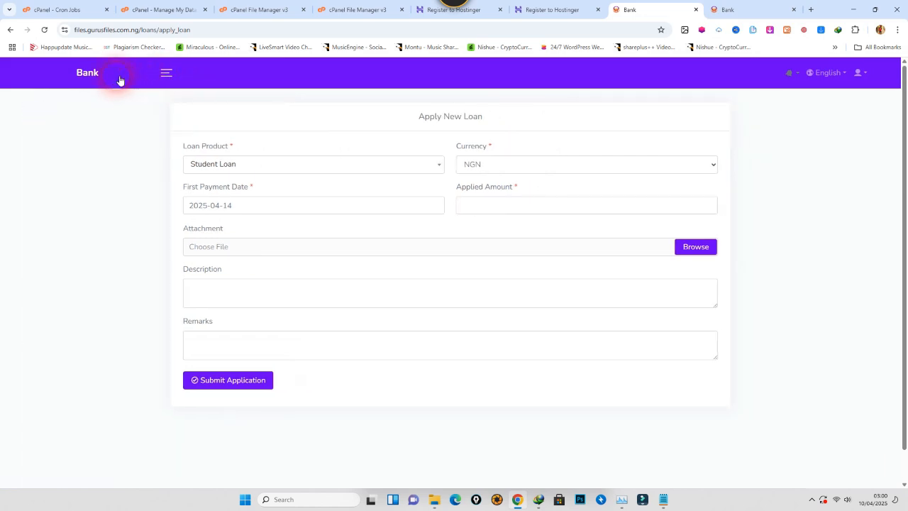
{"action": "left_click", "coordinate": [171, 76]}
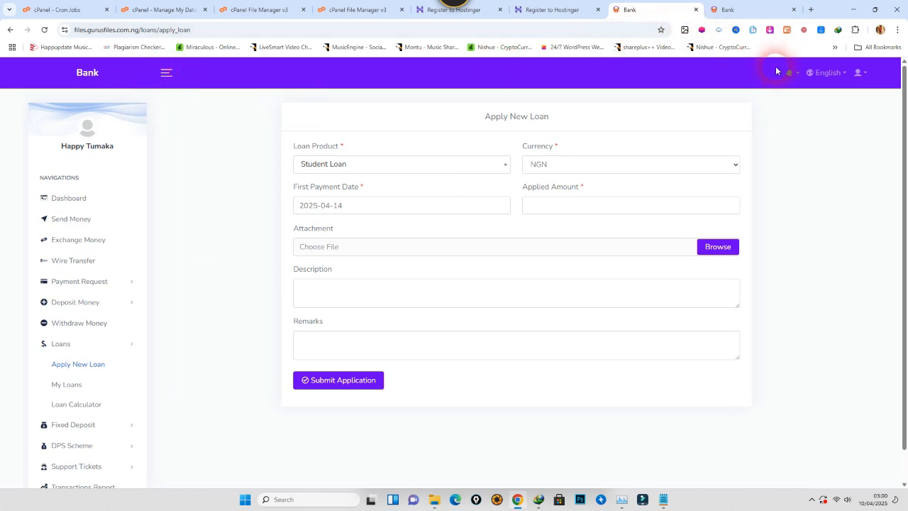
{"action": "left_click", "coordinate": [872, 76]}
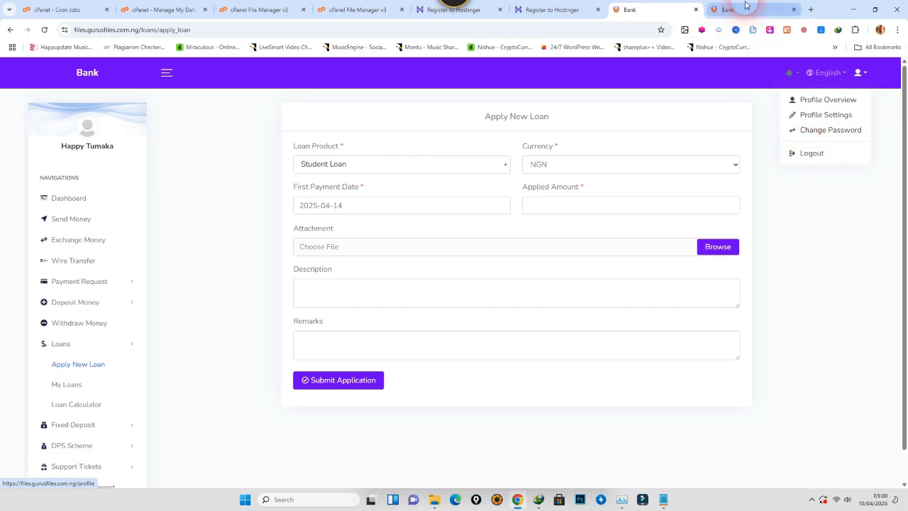
Switch to the public landing page, scroll down to the footer, and jump back to top
{"action": "left_click", "coordinate": [731, 10]}
{"action": "scroll", "coordinate": [687, 166], "scroll_direction": "down", "scroll_amount": 6}
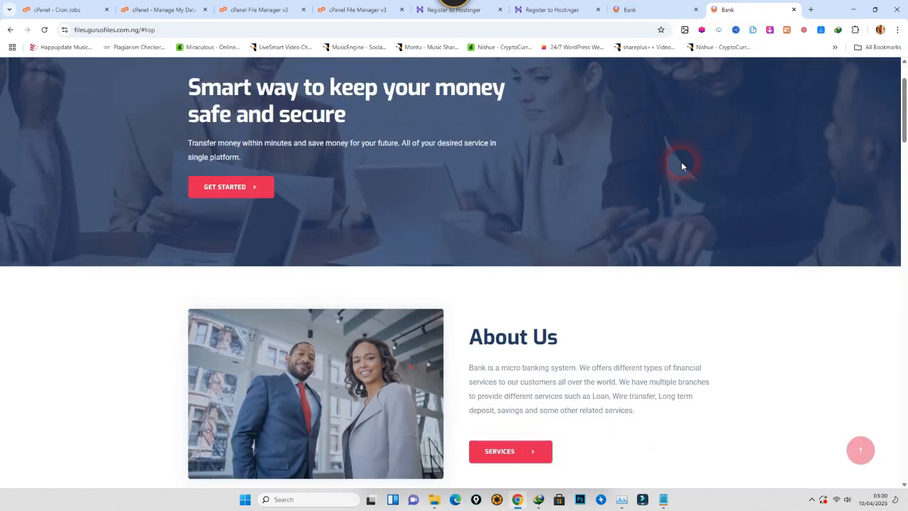
{"action": "scroll", "coordinate": [682, 167], "scroll_direction": "down", "scroll_amount": 14}
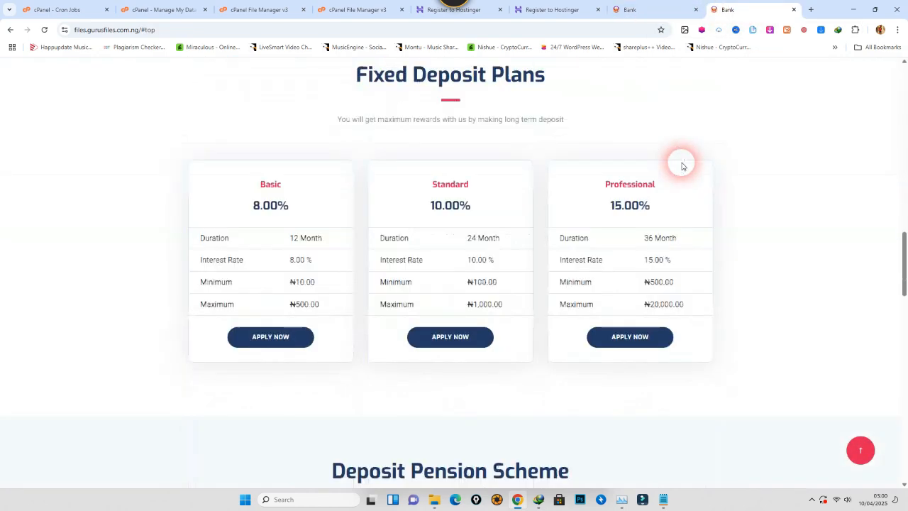
{"action": "scroll", "coordinate": [682, 166], "scroll_direction": "down", "scroll_amount": 10}
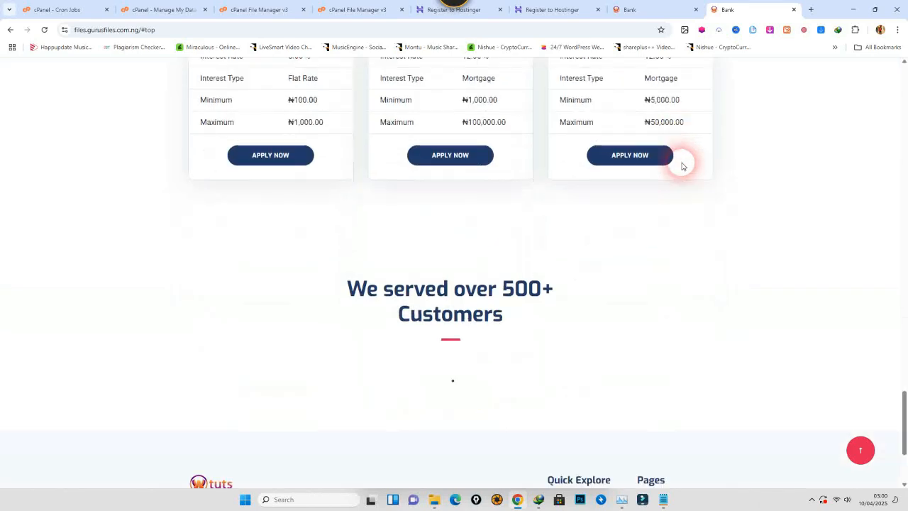
{"action": "left_click", "coordinate": [861, 449]}
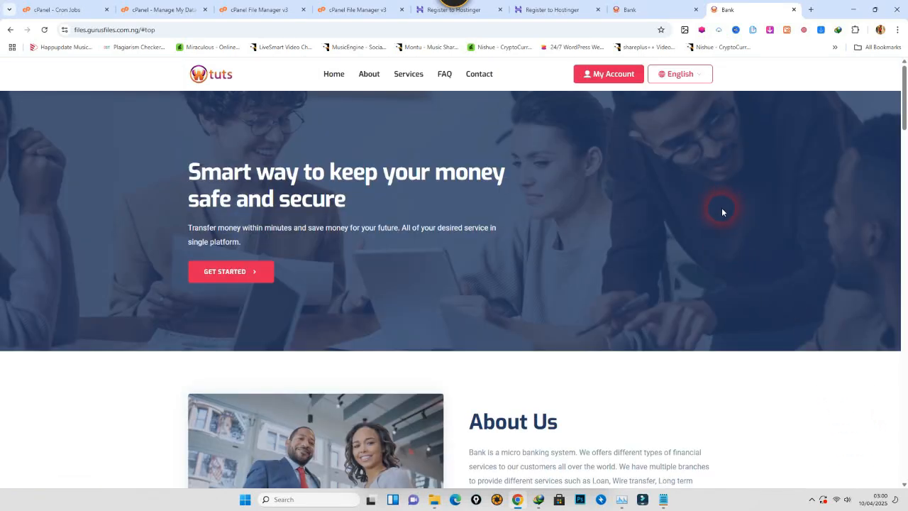